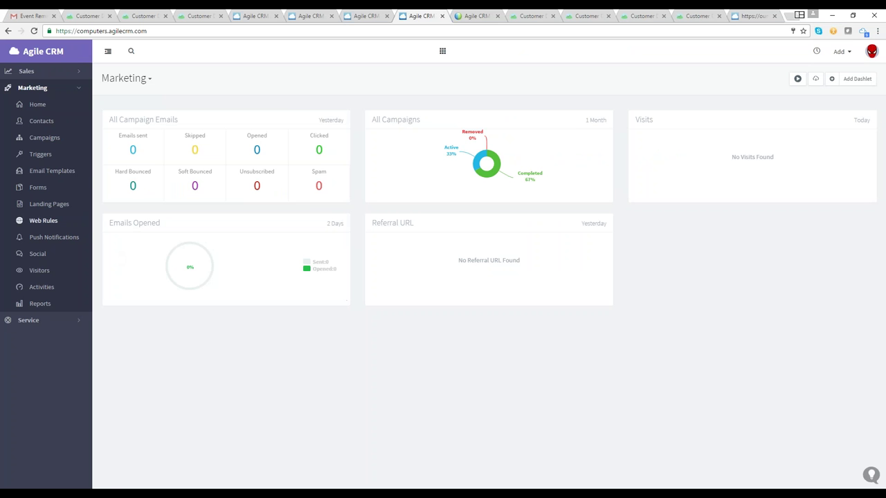
left_click(69, 76)
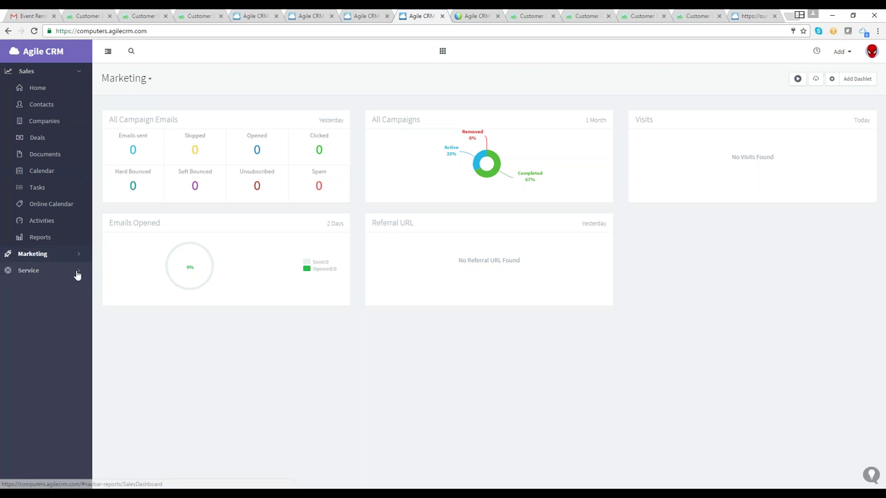
left_click(81, 74)
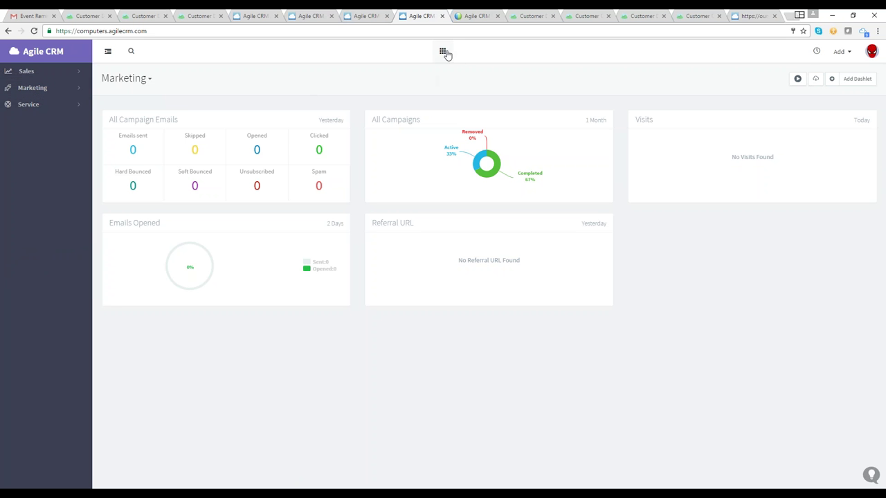
left_click(442, 51)
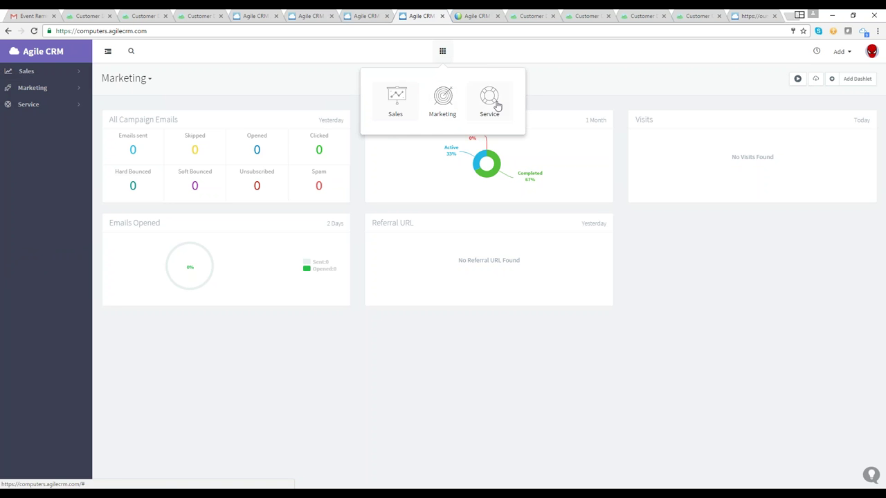
left_click(282, 71)
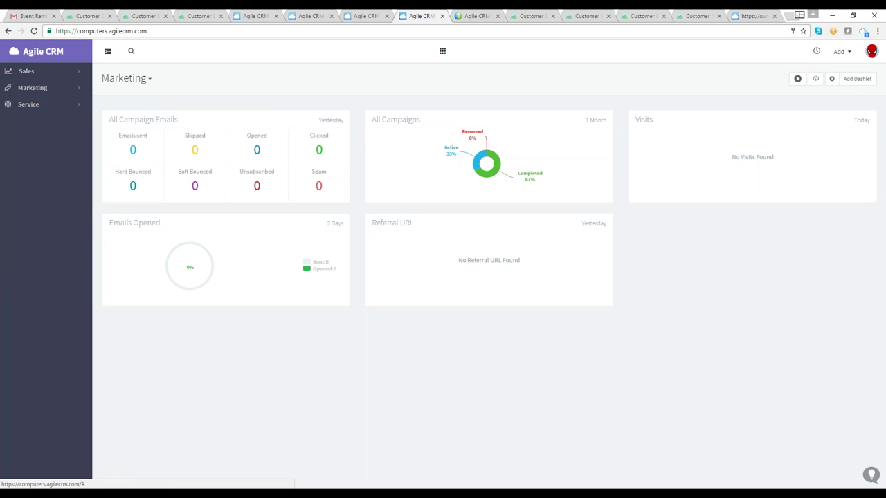
left_click(108, 51)
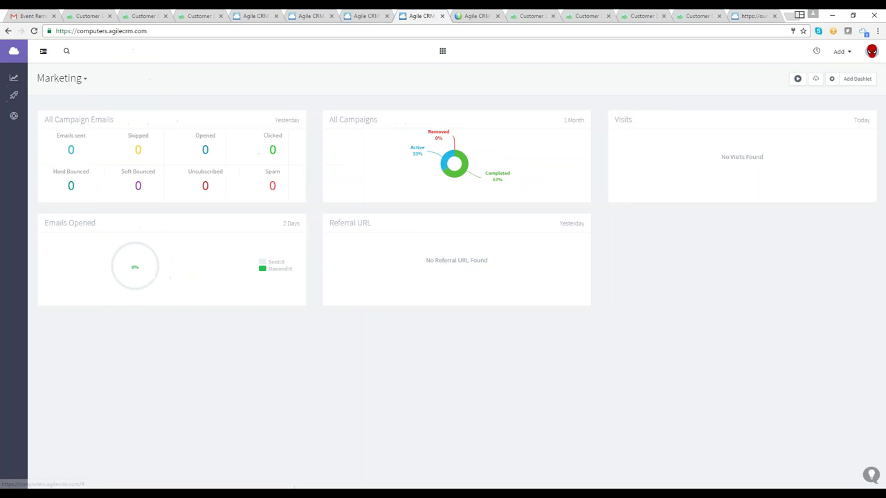
left_click(39, 51)
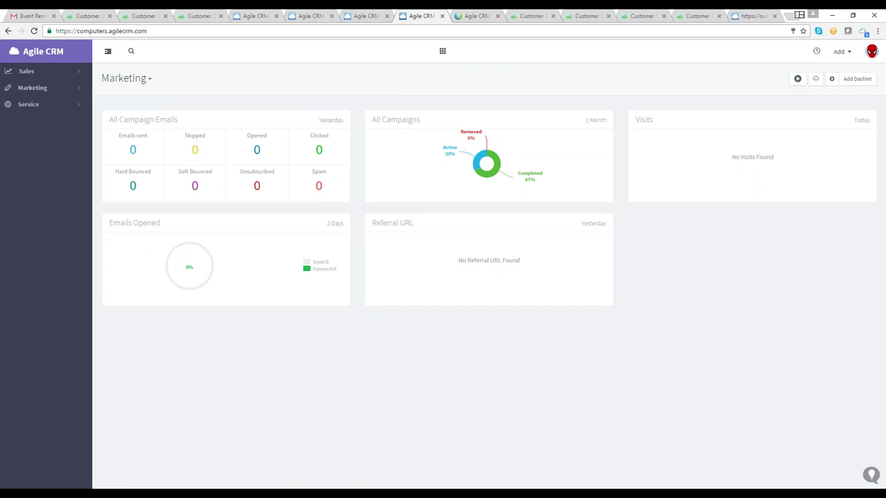
Switch to the Marketing section, open its email templates and start adding a new email template
left_click(442, 51)
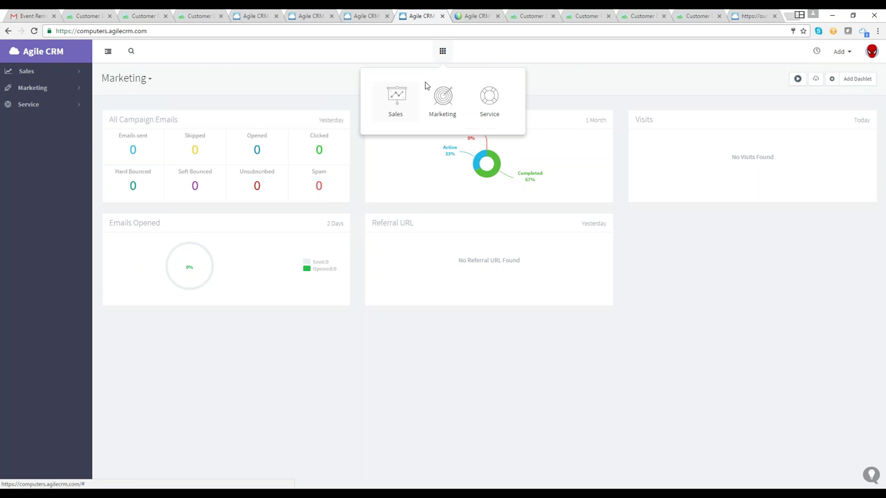
left_click(436, 100)
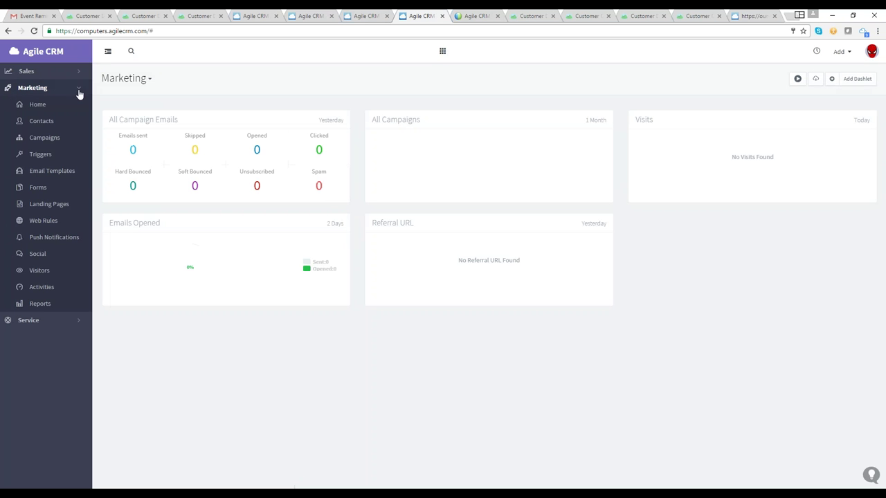
left_click(80, 89)
left_click(80, 89)
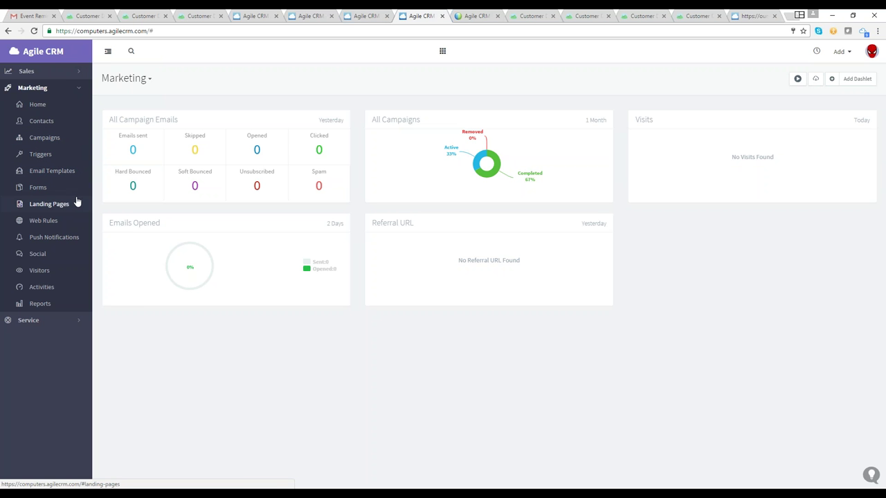
left_click(58, 177)
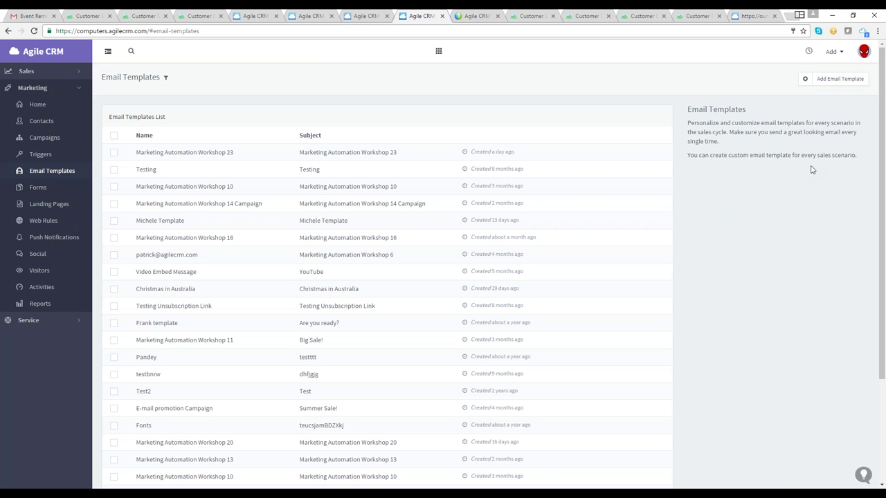
left_click(829, 88)
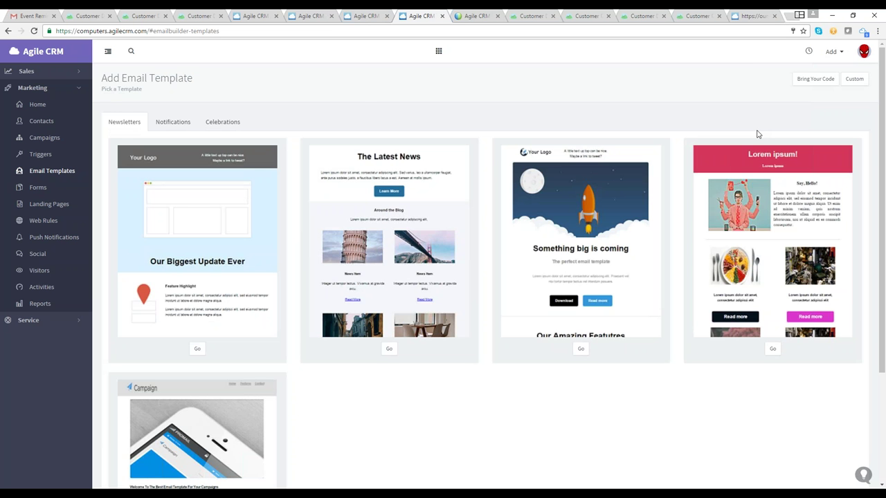
Look through the Notifications and Celebrations templates and open the Merry Christmas design in the email builder
left_click(178, 123)
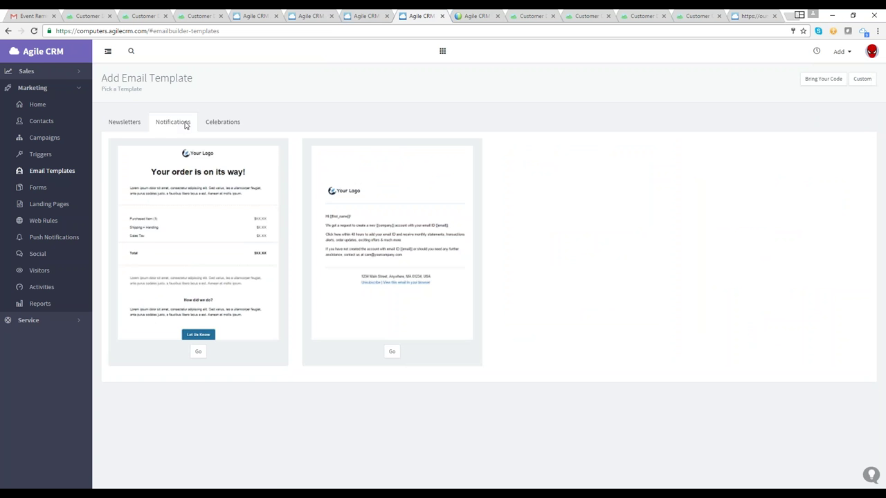
left_click(271, 126)
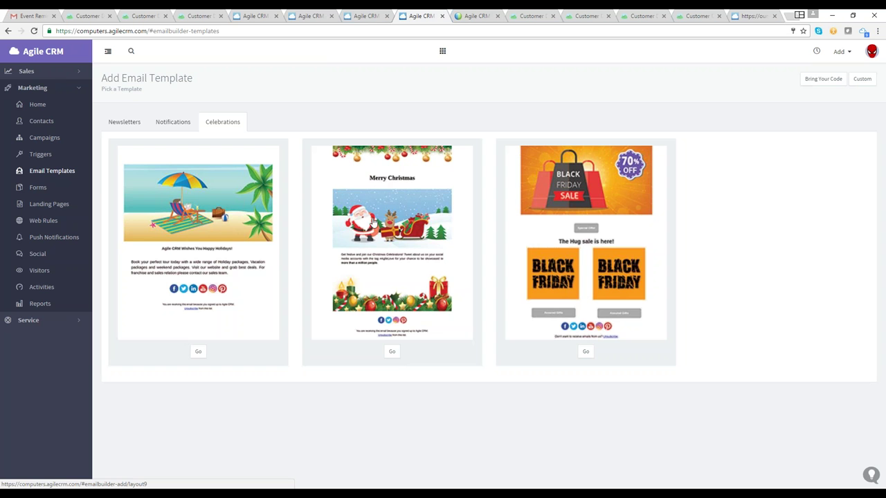
left_click(393, 354)
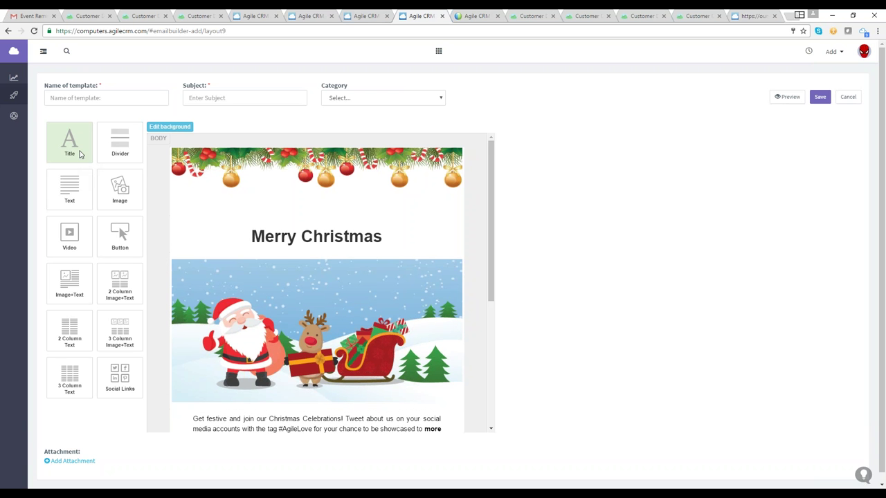
Add a title block above the Christmas ornament banner and try a text block, moving it above the banner and deleting it
left_click_drag(76, 146, 287, 182)
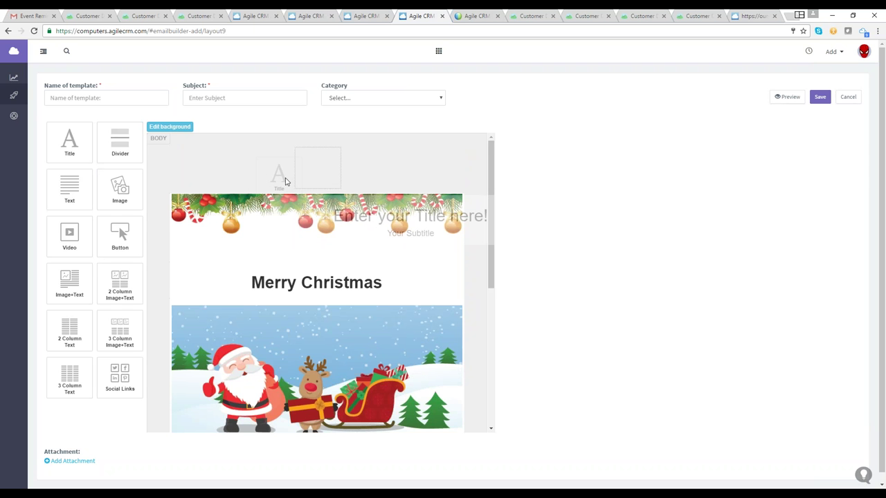
left_click_drag(287, 182, 308, 186)
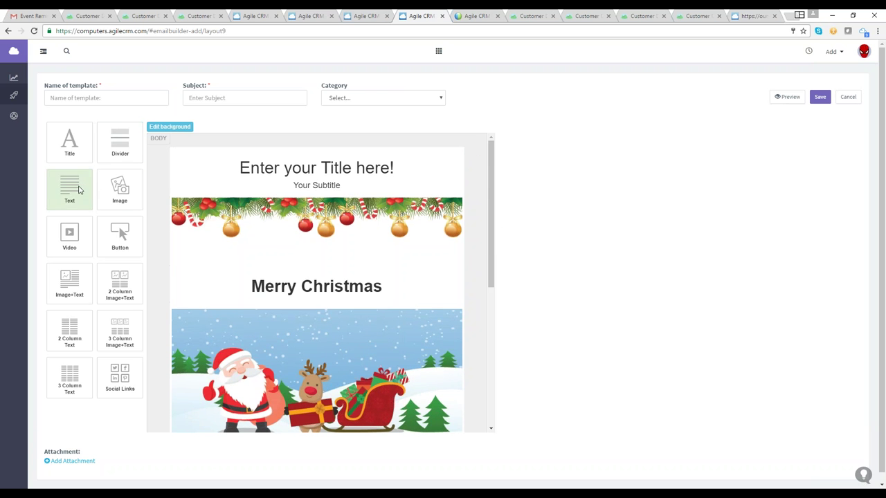
left_click_drag(83, 191, 265, 280)
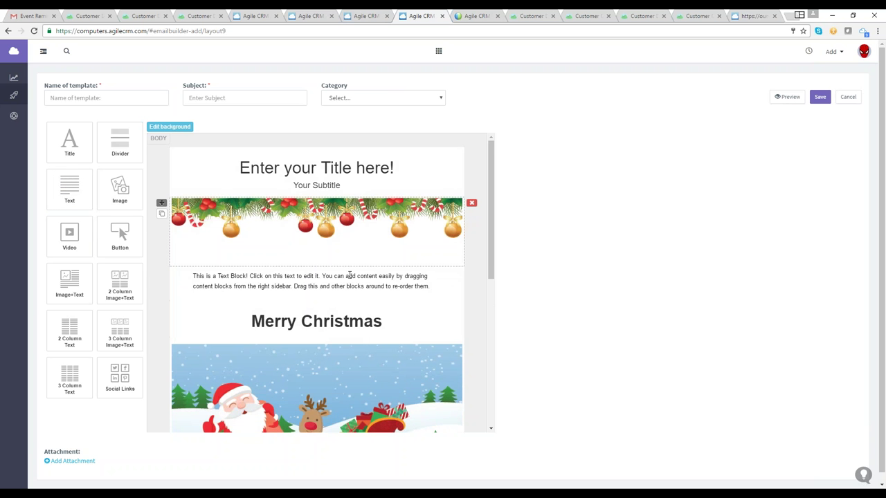
left_click_drag(161, 272, 164, 187)
left_click(471, 202)
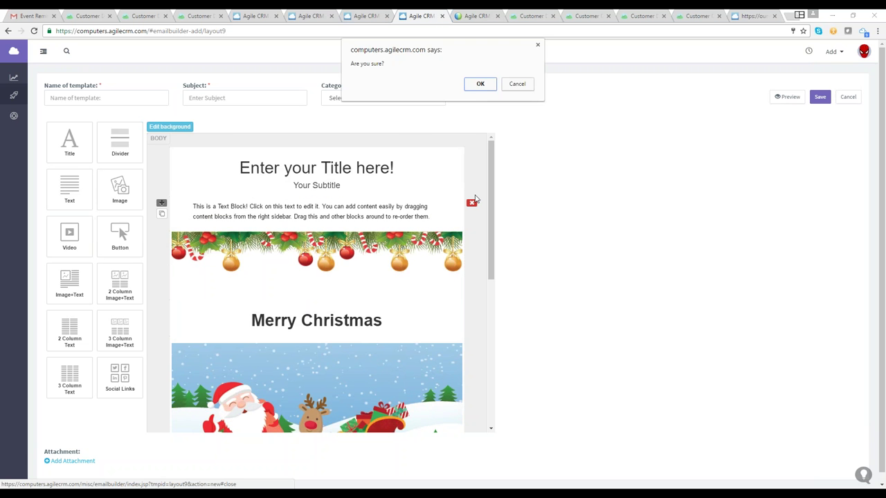
left_click(480, 84)
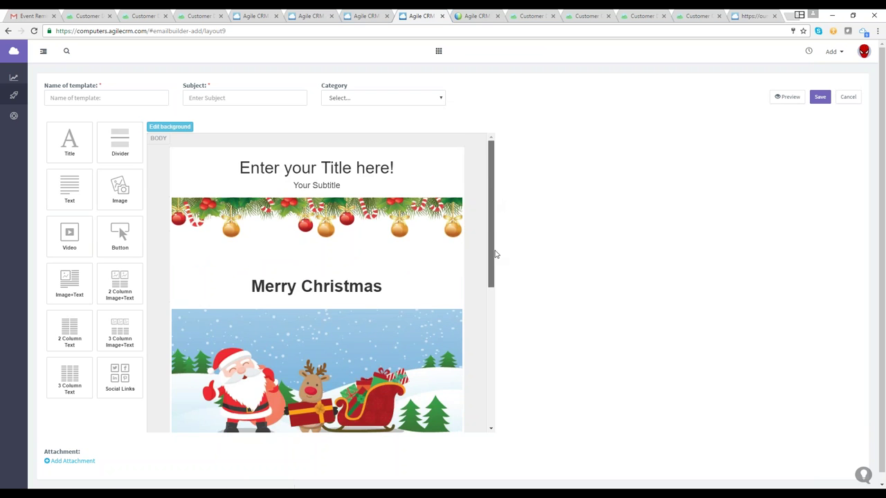
Examine the editable "Get festive" paragraph and the layout of the rest of the Christmas template
scroll(493, 200, "down", 5)
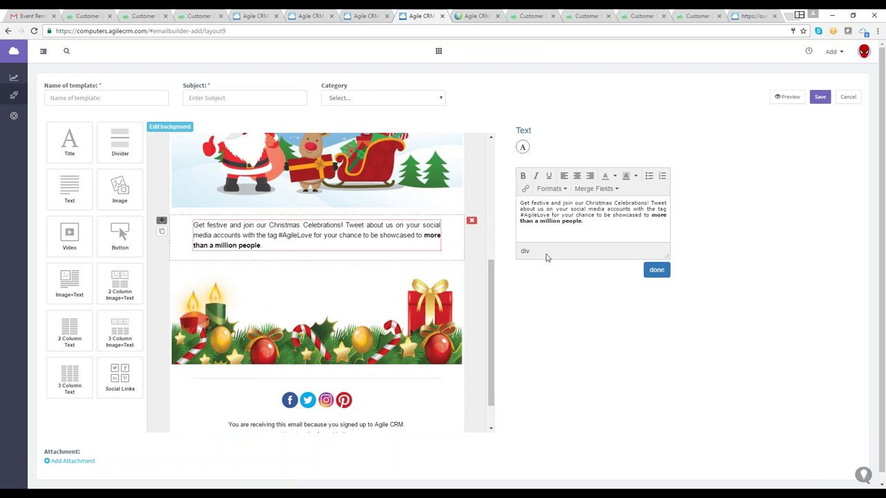
left_click(589, 229)
key("shift+Up")
key("shift+Up")
key("shift+Up")
key("shift+Up")
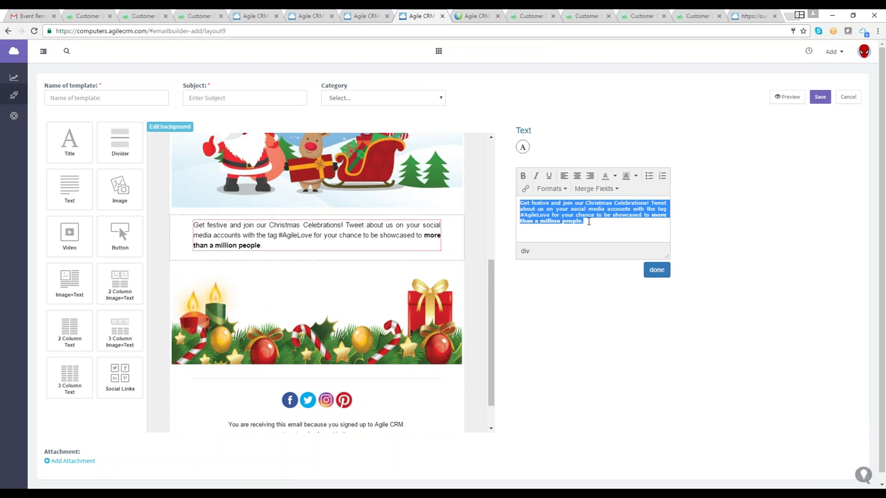
left_click(589, 221)
scroll(492, 269, "down", 2)
scroll(435, 227, "up", 3)
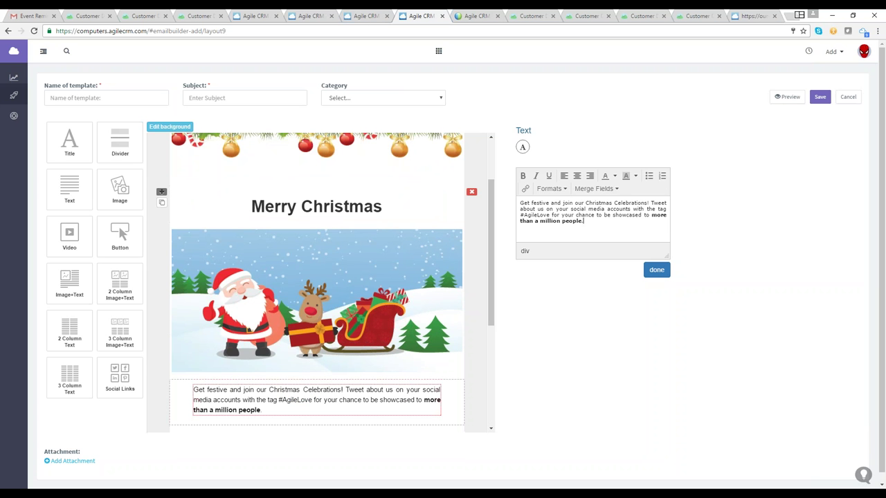
Leave the Christmas design and start a new email template with the Custom option
mouse_move(14, 95)
left_click(68, 157)
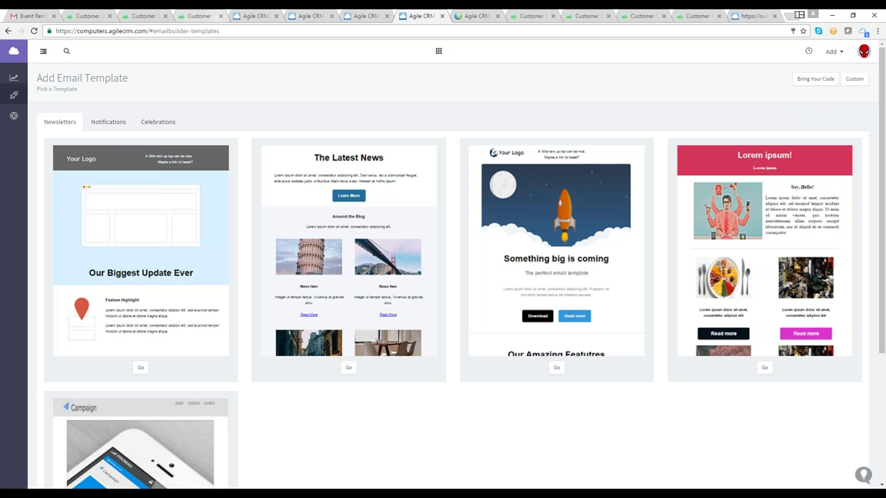
left_click(854, 79)
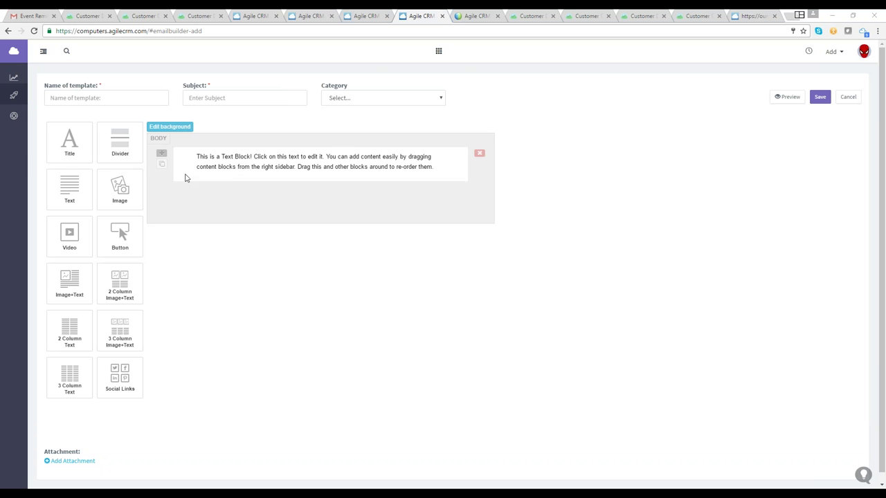
Replace the default text block's content with "Merry Christmas! The Holidays are here!" and make it bold
left_click(274, 177)
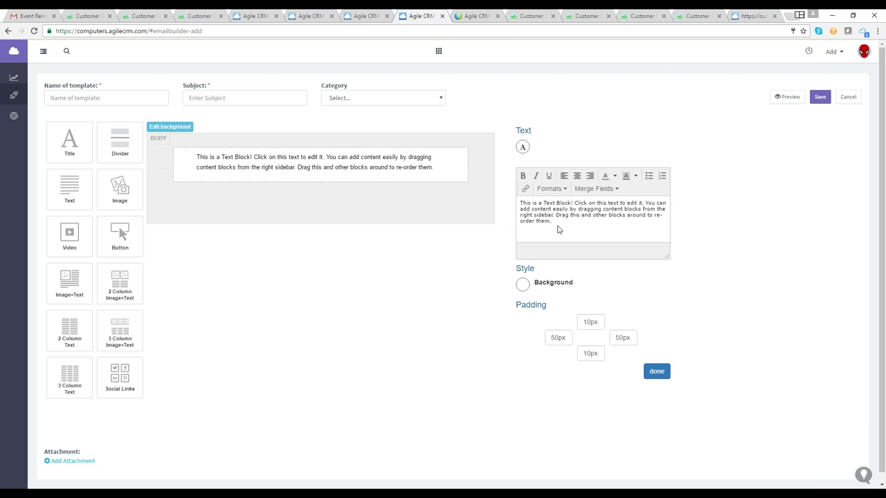
left_click_drag(568, 222, 507, 194)
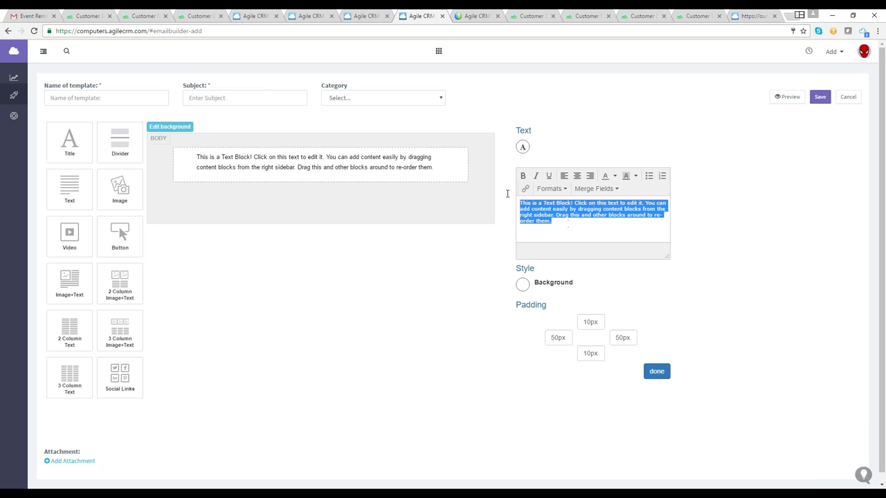
type("Merry Ch")
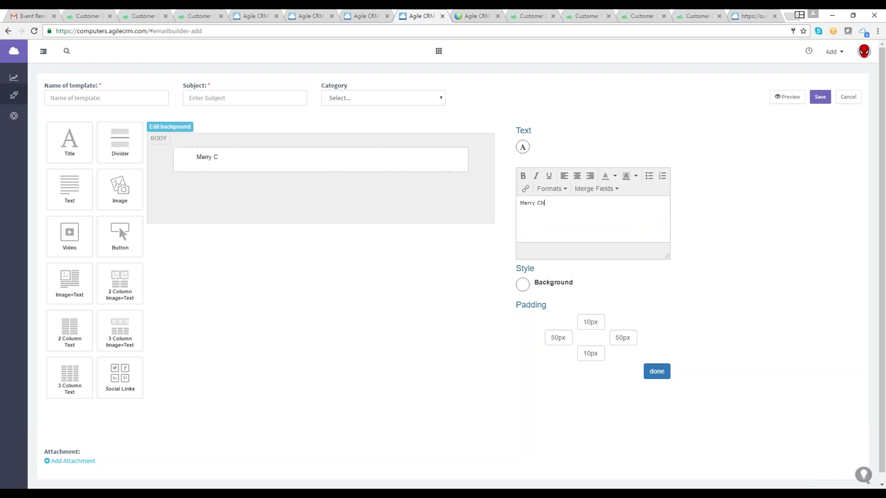
type("ristmas!  The Holidays are here!")
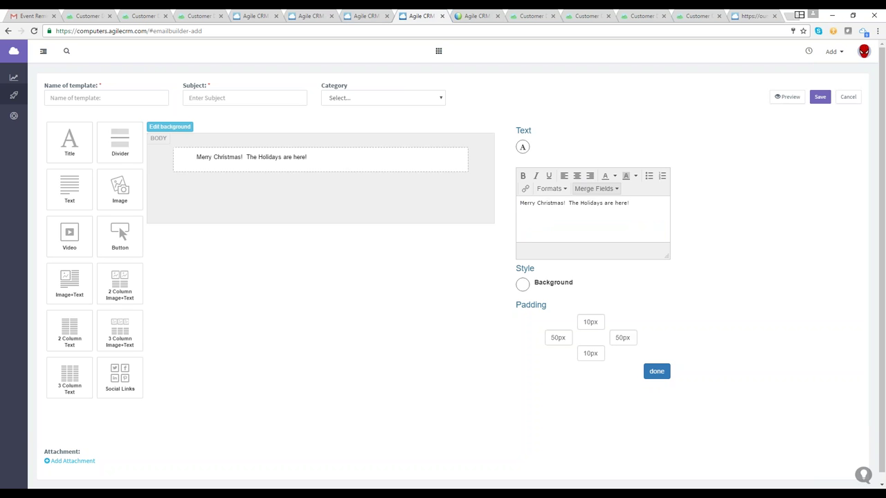
left_click_drag(629, 202, 518, 205)
left_click(522, 175)
left_click(640, 235)
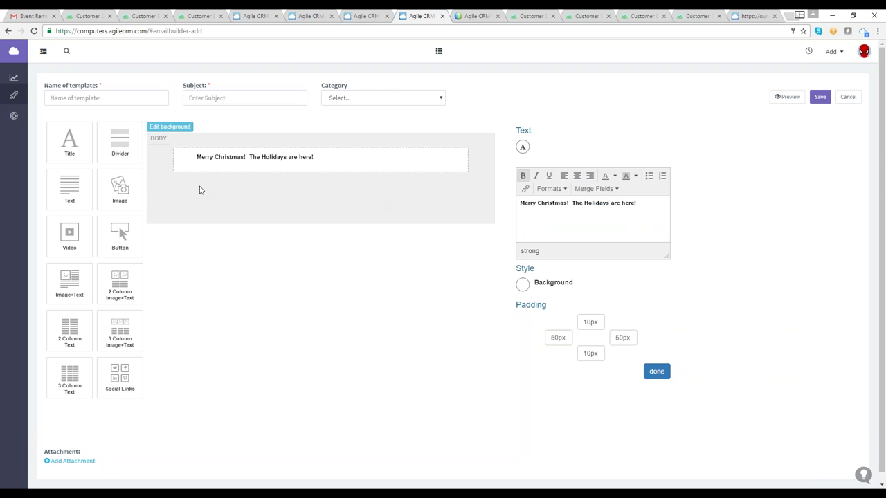
Add a title, an image and a divider block, in that order, above the text block
left_click_drag(495, 184, 356, 194)
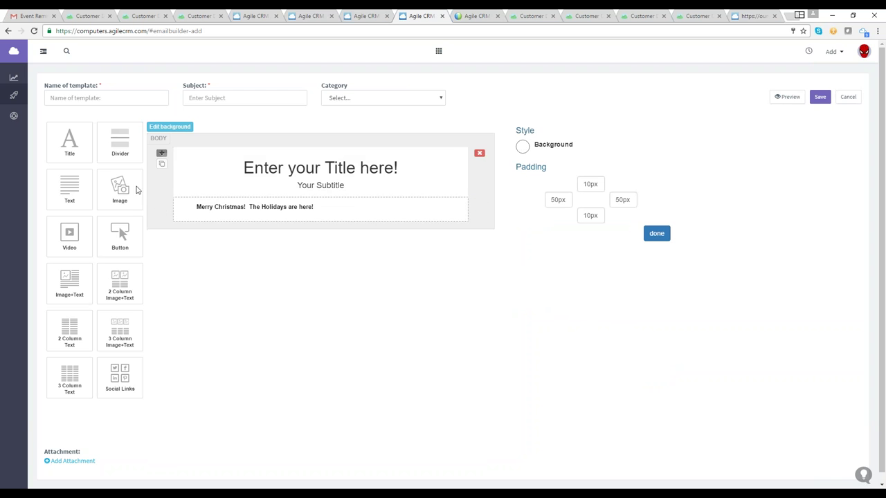
left_click_drag(120, 142, 291, 217)
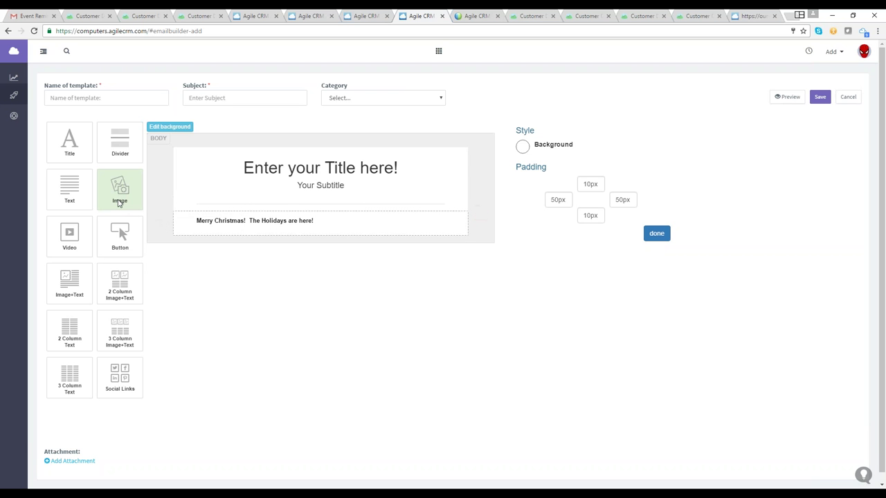
left_click_drag(119, 201, 429, 215)
Change the title block's heading to "Merry Christmas!"
left_click(387, 183)
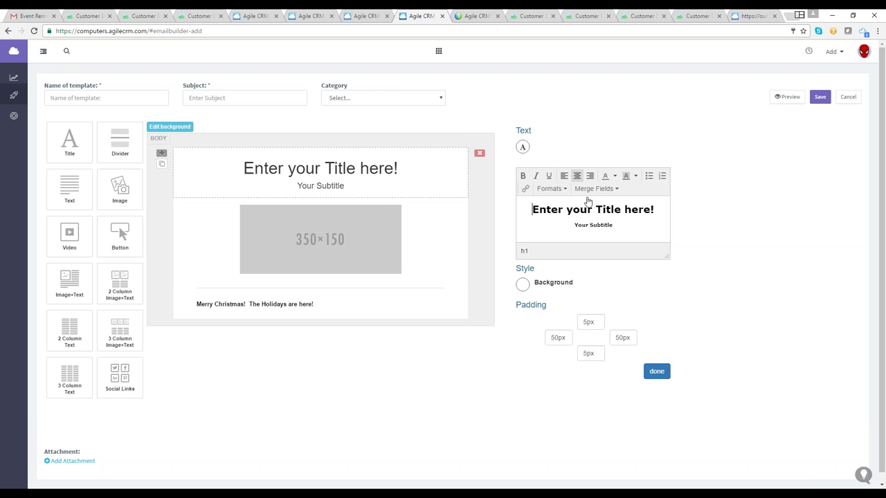
left_click_drag(533, 208, 651, 209)
type("Merry Chri")
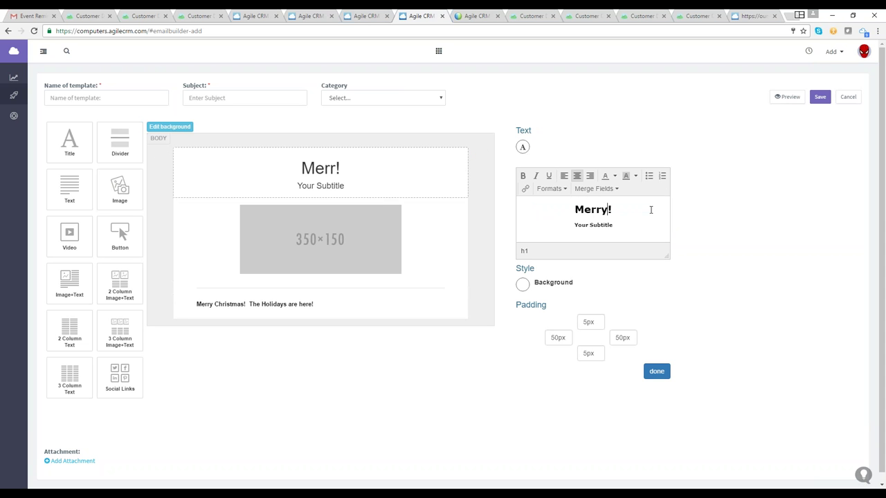
type("stmas")
Replace the title block's subtitle with "Come Home For the Holidays! Our BIG HOLIDAY SALE STARTS NOW!"
left_click(646, 225)
key("BackSpace")
key("BackSpace")
key("BackSpace")
key("BackSpace")
key("BackSpace")
key("BackSpace")
key("BackSpace")
key("BackSpace")
key("BackSpace")
key("BackSpace")
key("BackSpace")
key("BackSpace")
key("BackSpace")
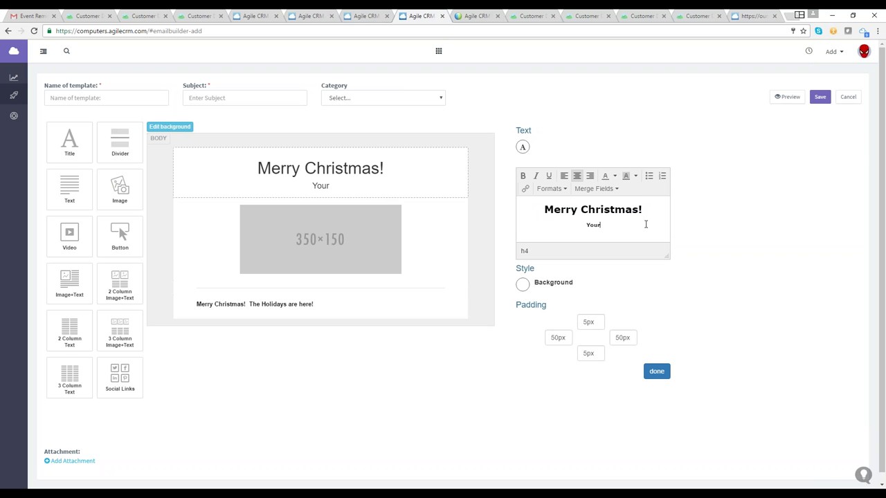
type("Come Home For ")
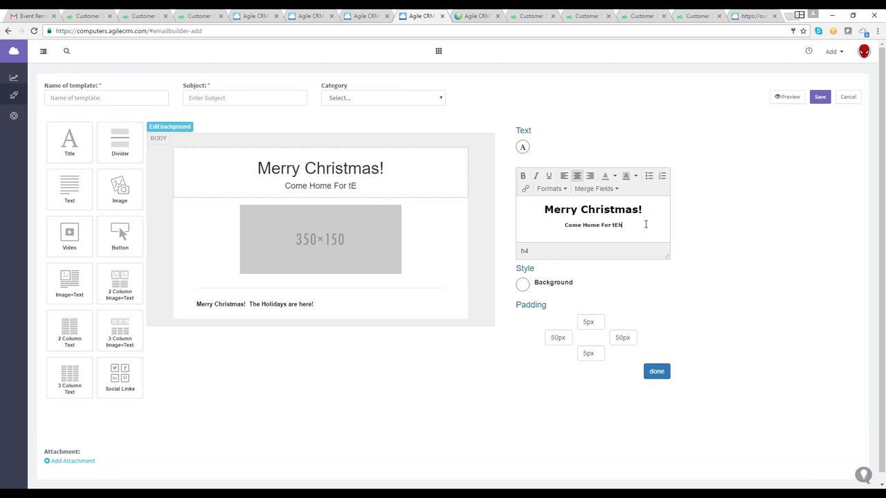
type("The Hol")
key("BackSpace")
key("BackSpace")
key("BackSpace")
key("BackSpace")
key("BackSpace")
key("BackSpace")
key("BackSpace")
type("the Hol")
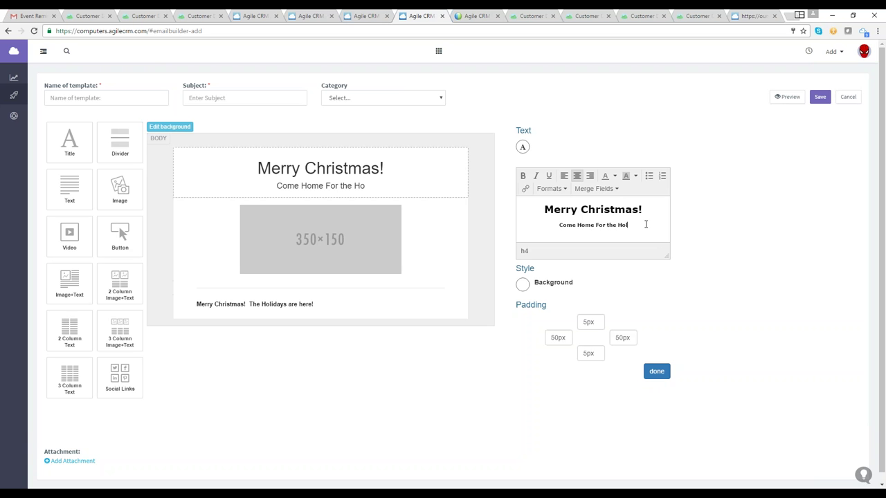
type("idays!  Our")
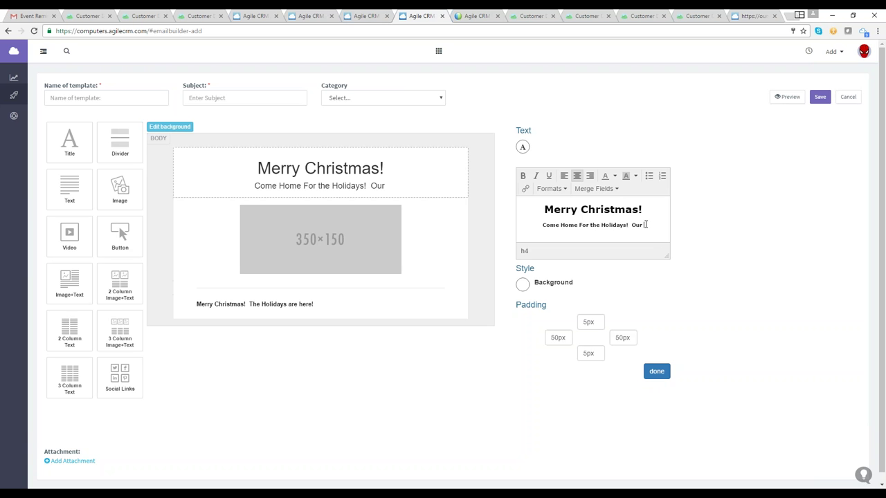
type(" BIG HO")
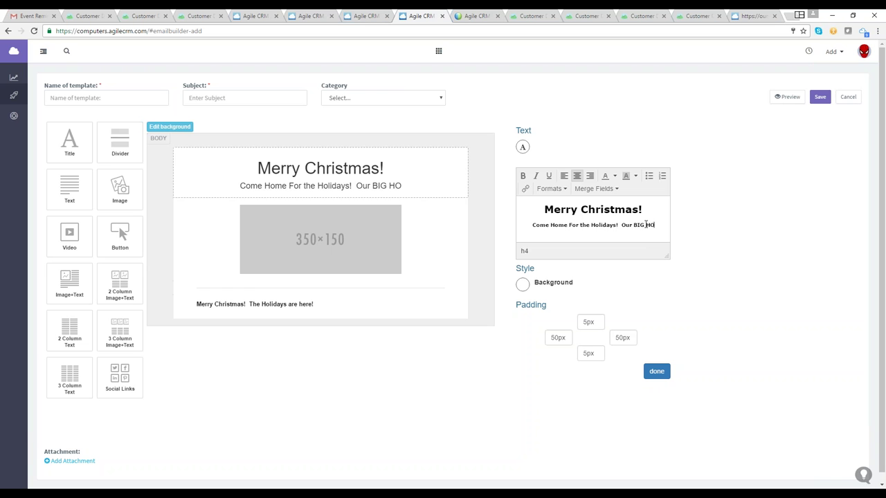
type("LIDAY SALE")
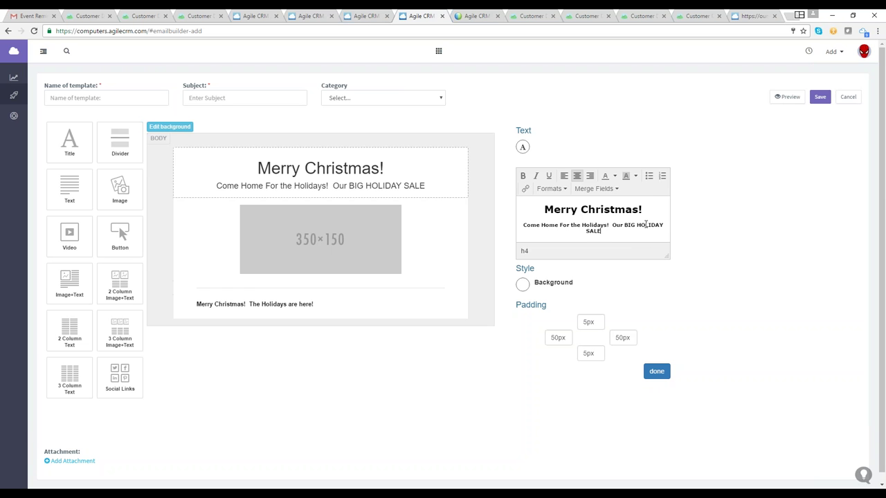
type(" St")
key("BackSpace")
type("HIRTS")
key("BackSpace")
key("BackSpace")
key("BackSpace")
key("BackSpace")
key("BackSpace")
type("t")
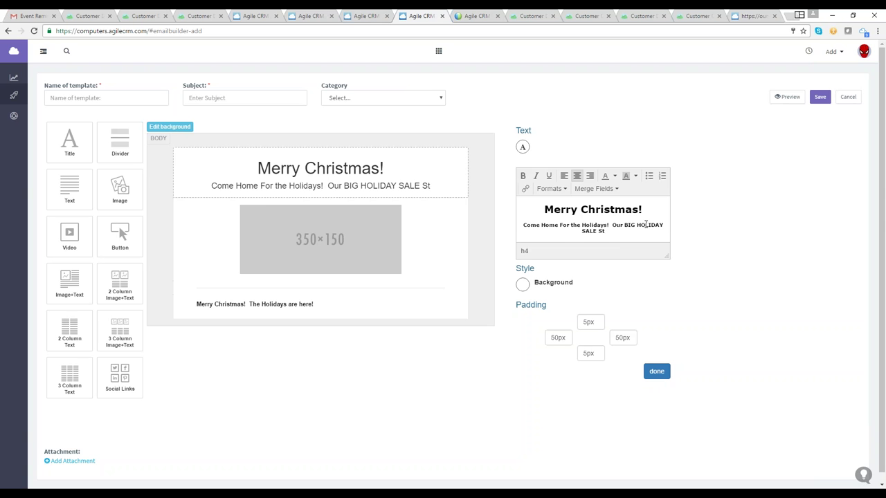
key("BackSpace")
type("TARTS NOW!")
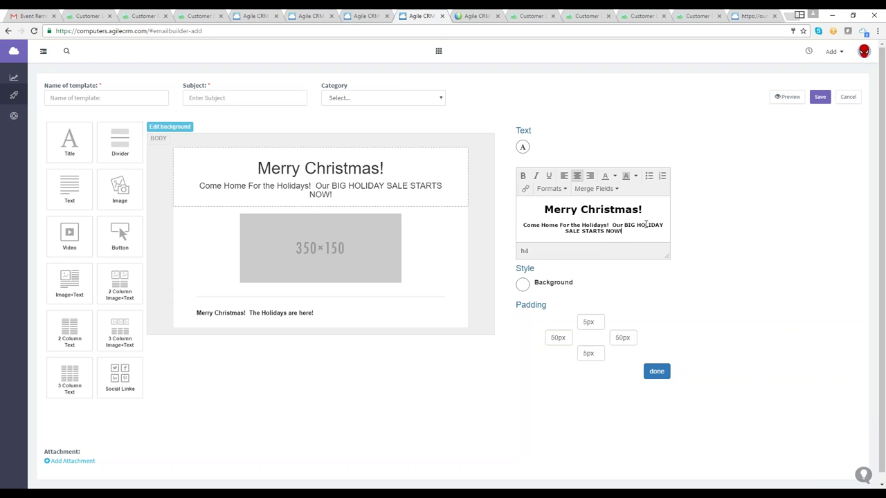
Replace the placeholder image with the house photo and set its width to 250
left_click(357, 244)
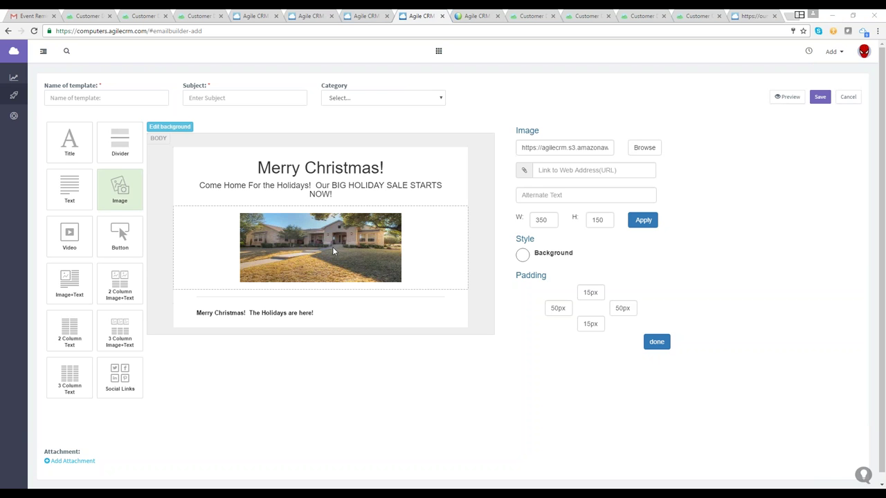
left_click(554, 222)
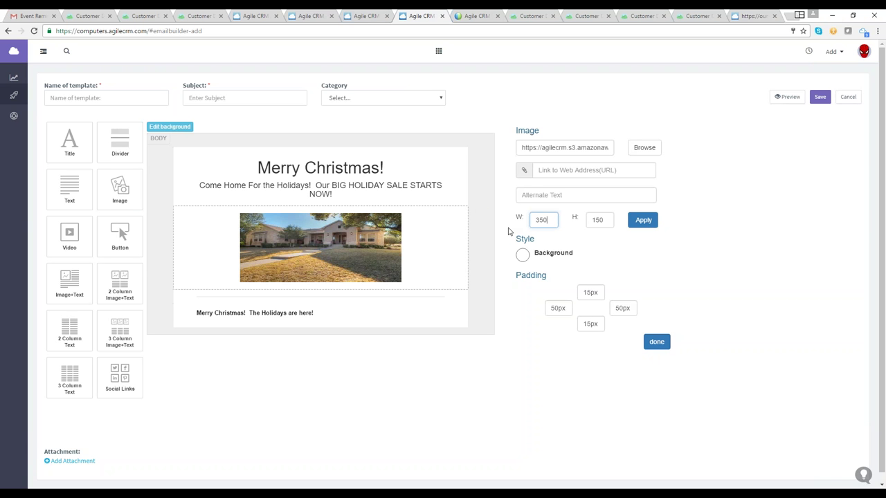
key("BackSpace")
key("BackSpace")
key("BackSpace")
type("250")
left_click(635, 222)
mouse_move(377, 253)
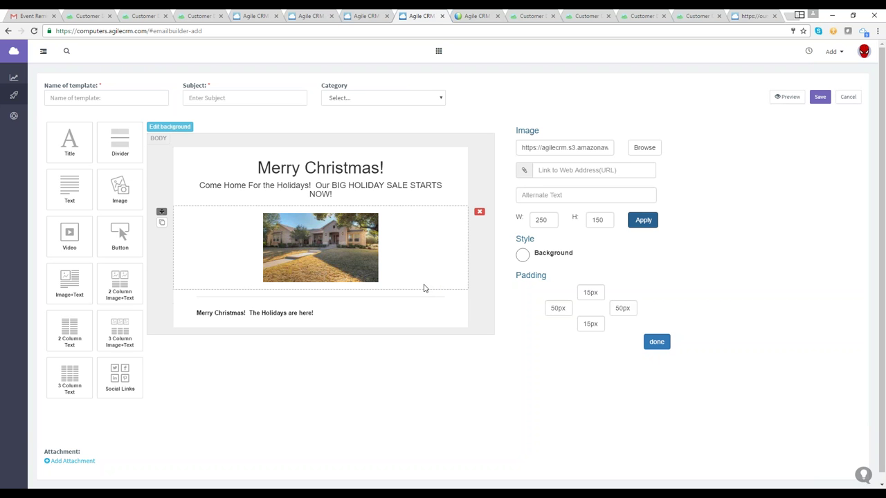
Add a video block above the house photo, open its settings, and delete the block again
left_click_drag(79, 243, 478, 271)
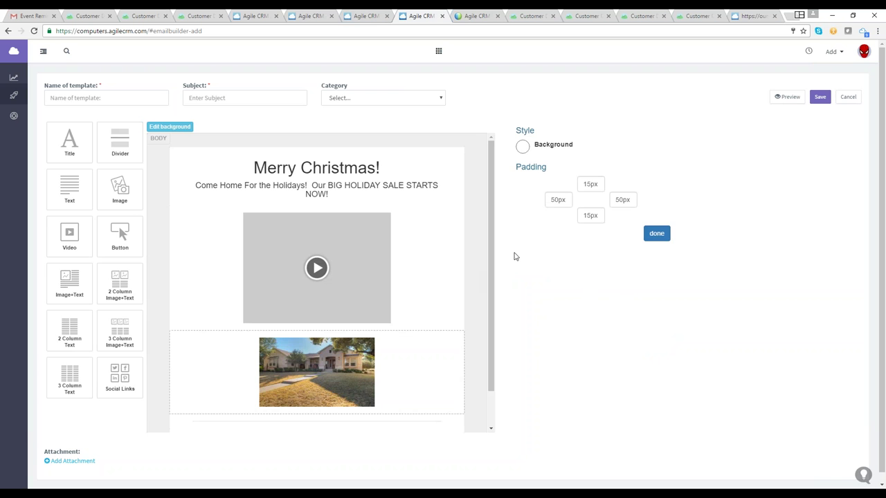
left_click(361, 258)
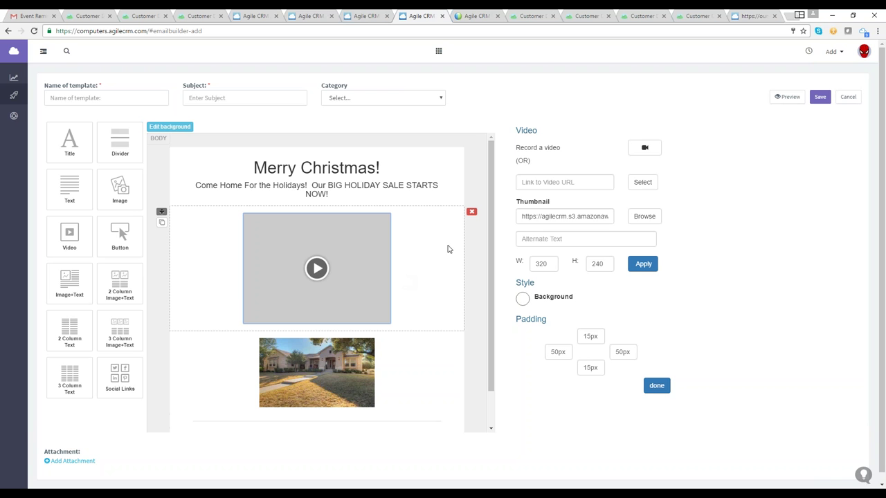
left_click(471, 211)
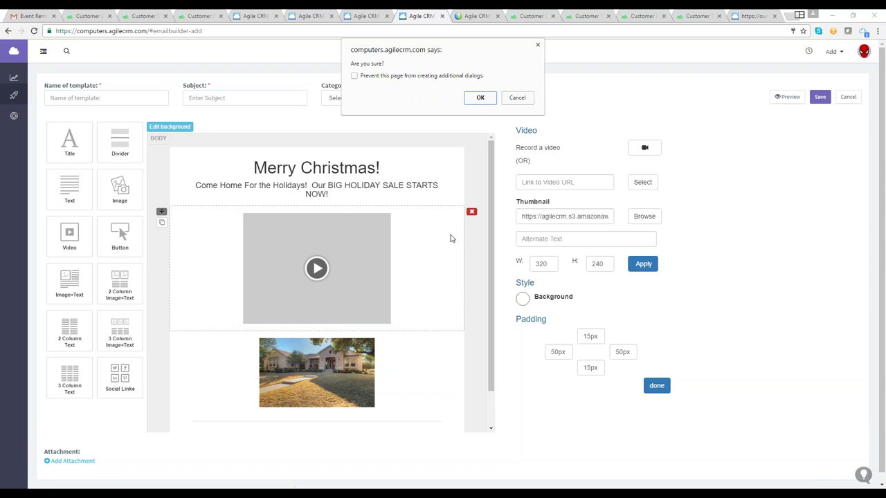
left_click(479, 99)
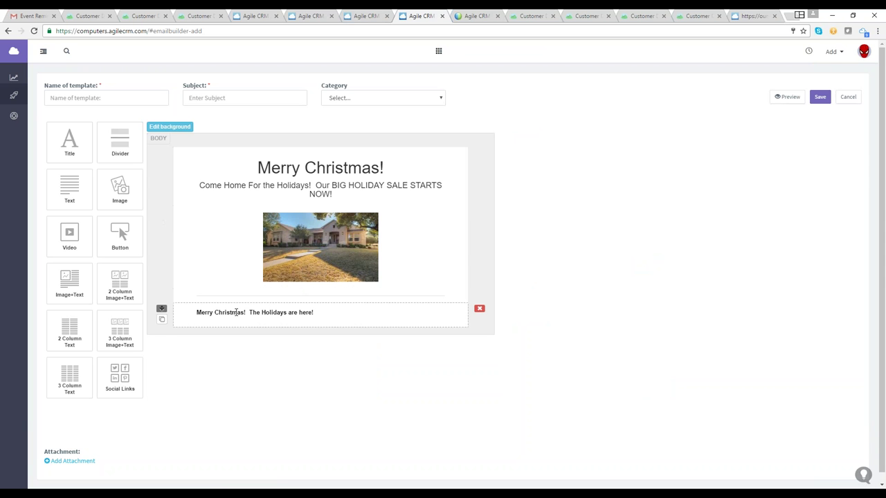
Add a social links block below the text block, with "yourfacebooklink" as the Facebook link and "yourtwitterlink" as the Twitter link
left_click_drag(123, 379, 315, 360)
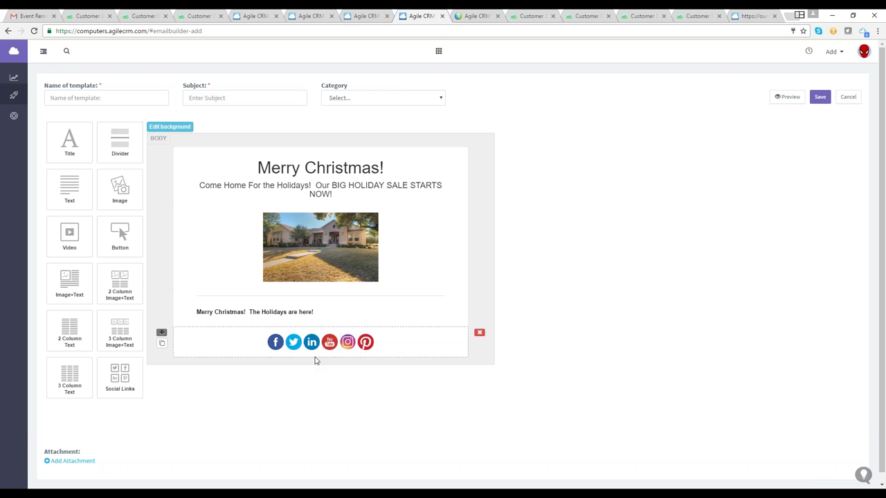
left_click(298, 355)
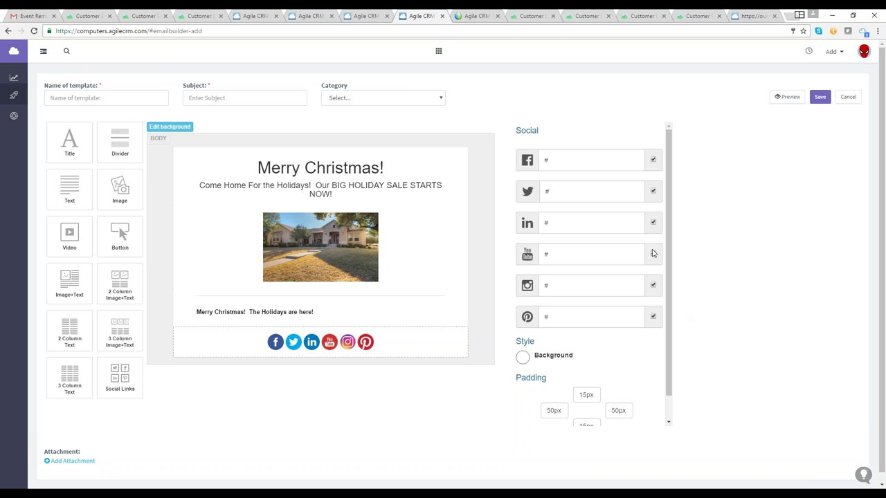
left_click(588, 162)
type("your")
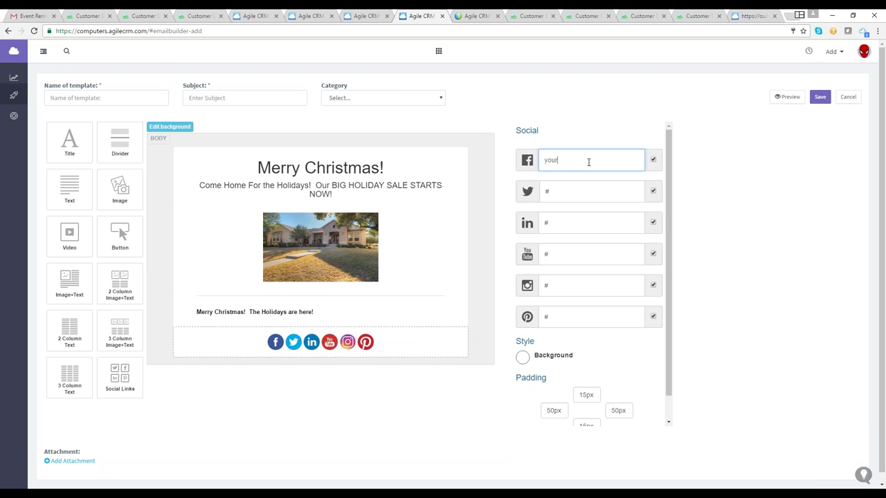
type("facebooklink")
key("Tab")
left_click(574, 191)
key("BackSpace")
type("yourtwitterlink")
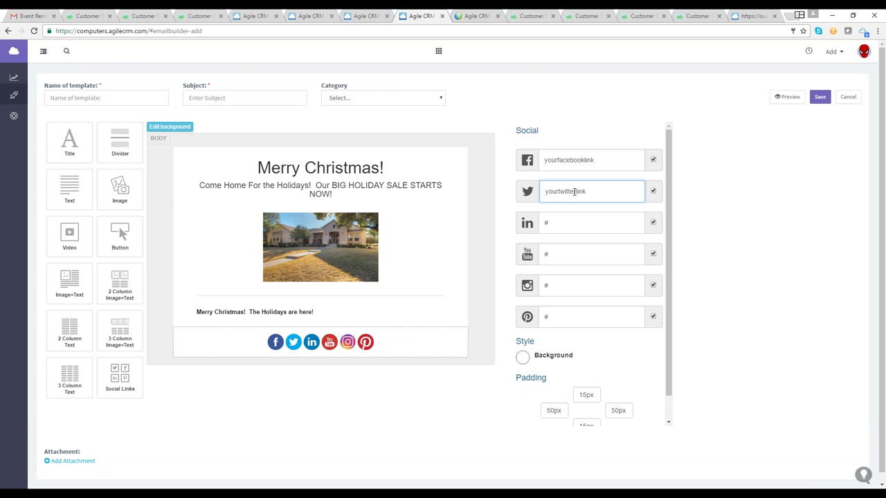
key("Tab")
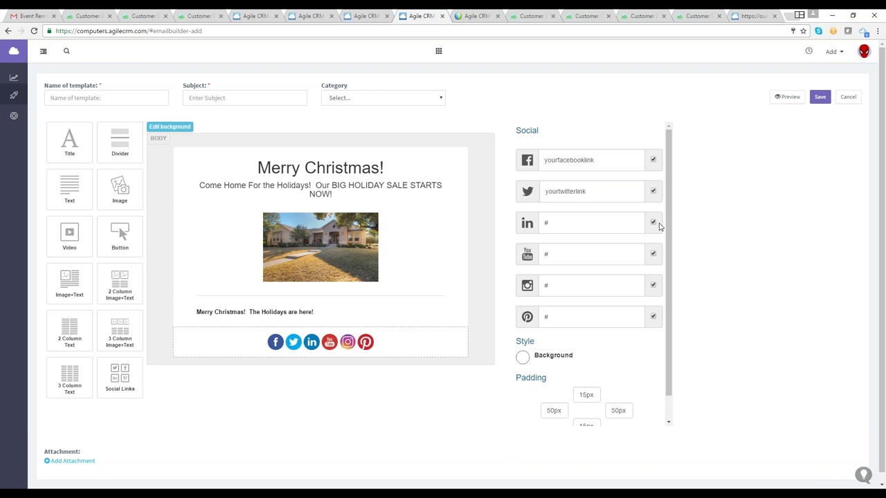
Remove the LinkedIn, YouTube, Instagram and Pinterest icons from the social links block and finish editing it
left_click(654, 223)
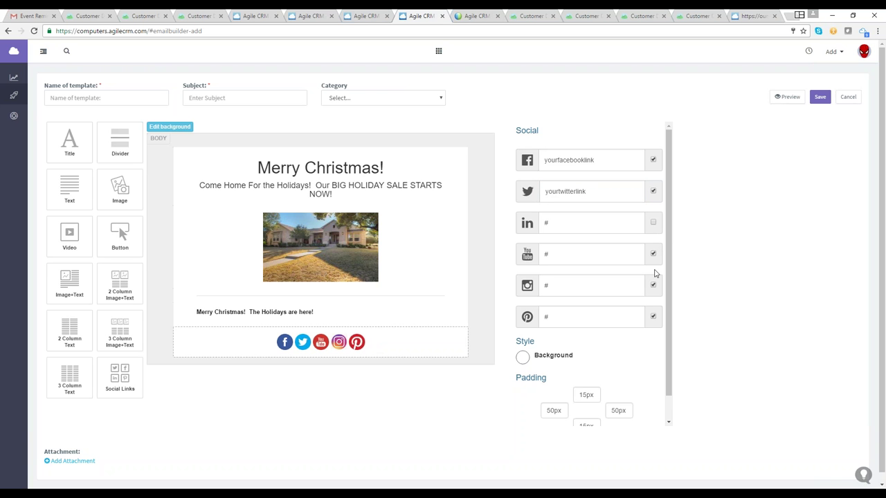
left_click(653, 255)
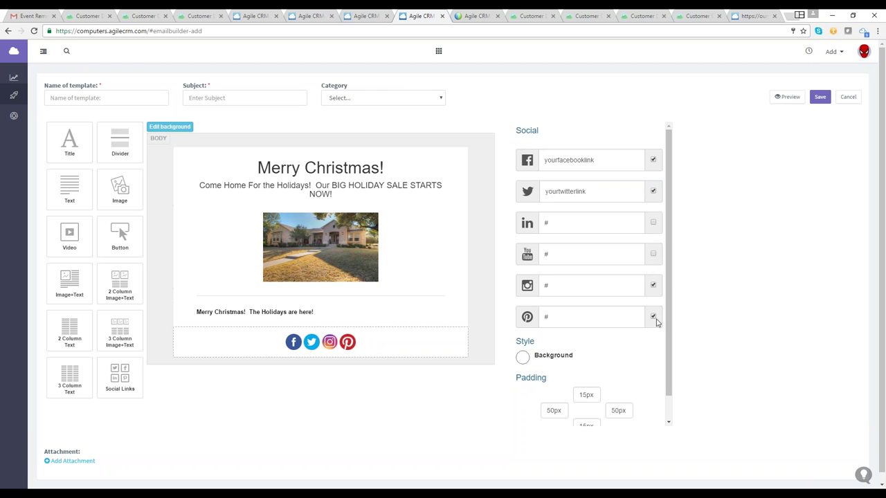
left_click(653, 286)
left_click(653, 318)
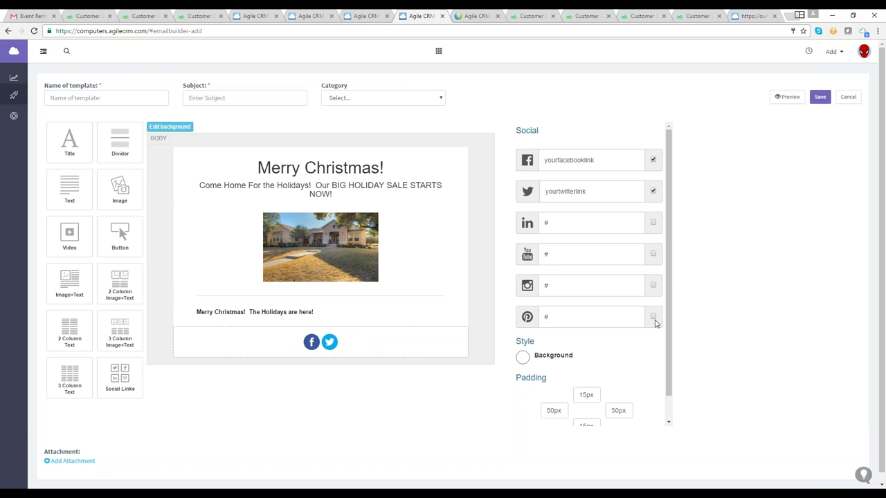
scroll(665, 373, "down", 1)
left_click(649, 418)
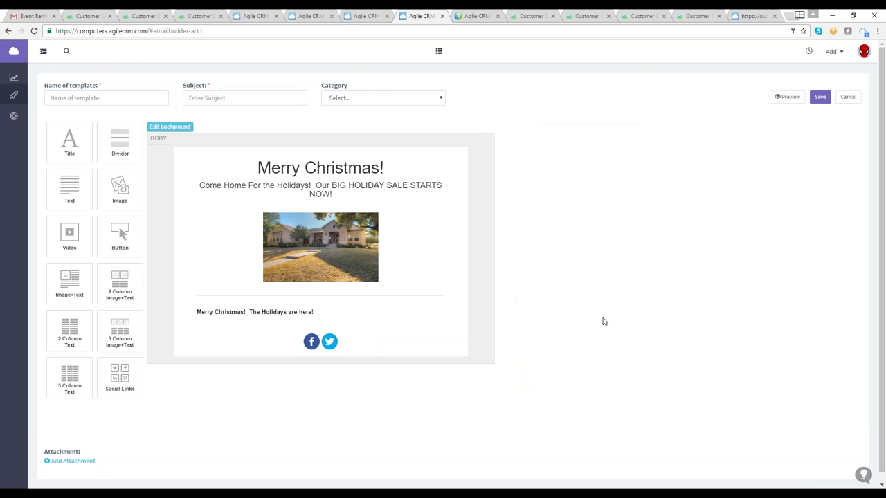
left_click(357, 321)
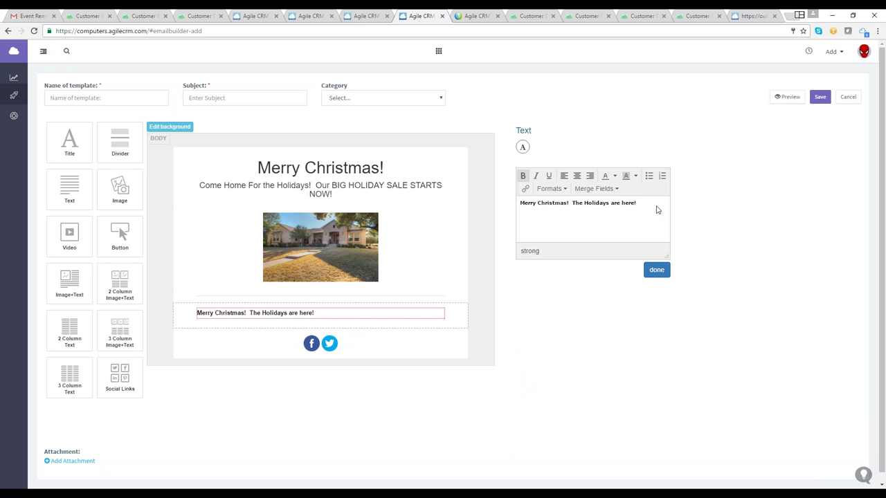
type("Visit our site for a great Christmas Sale!")
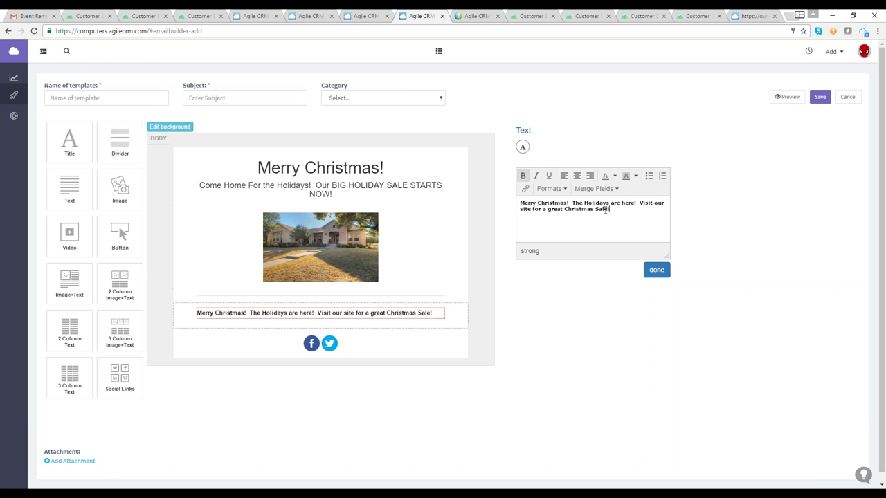
left_click_drag(641, 210, 638, 202)
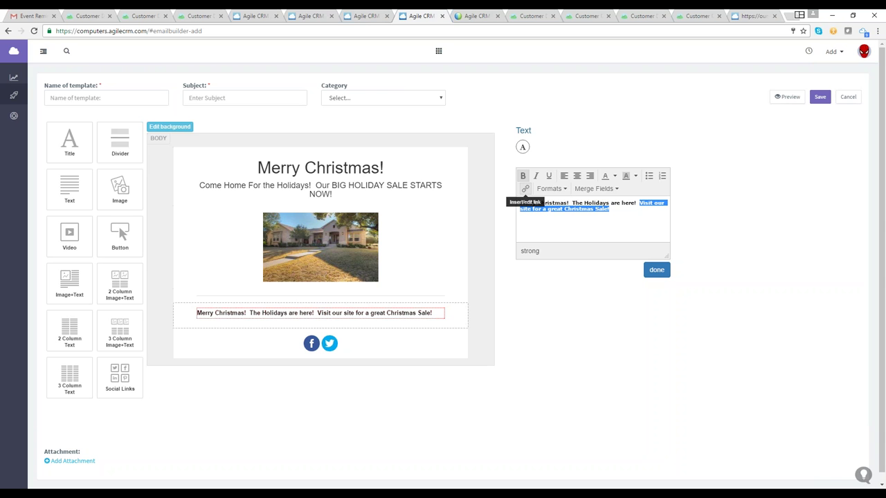
left_click(525, 188)
type("http://www")
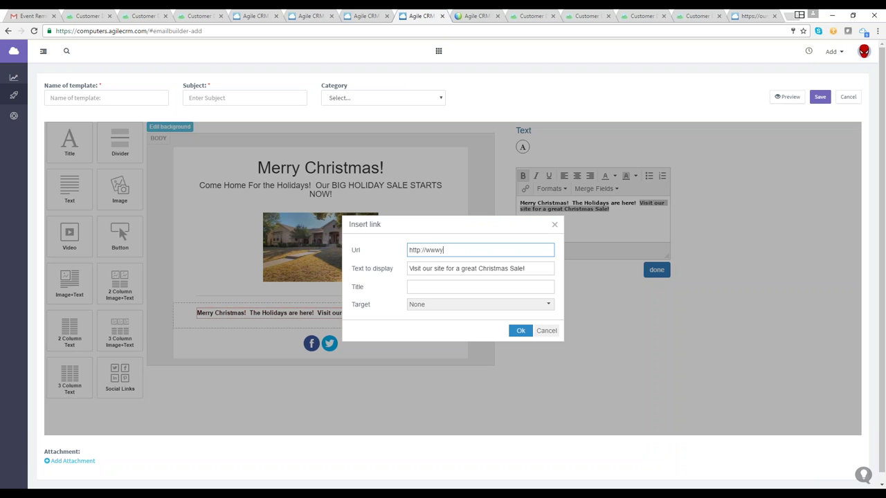
type(".yourcompany.com")
left_click(512, 331)
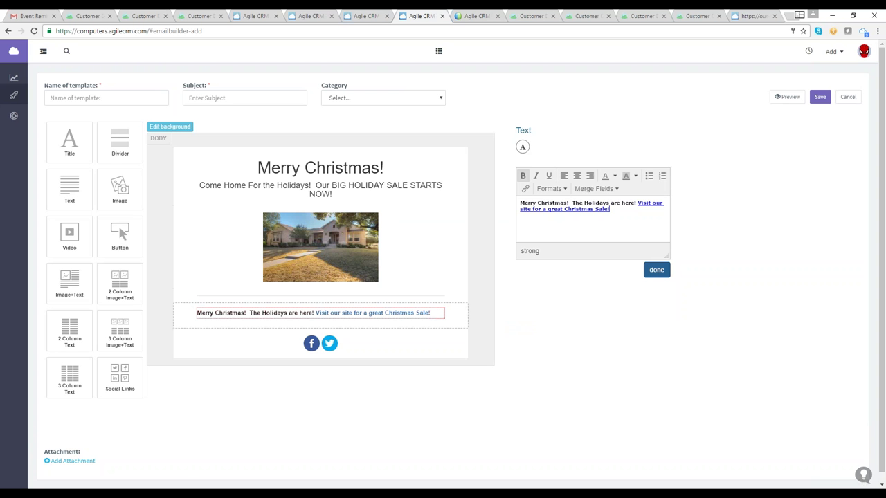
left_click(646, 271)
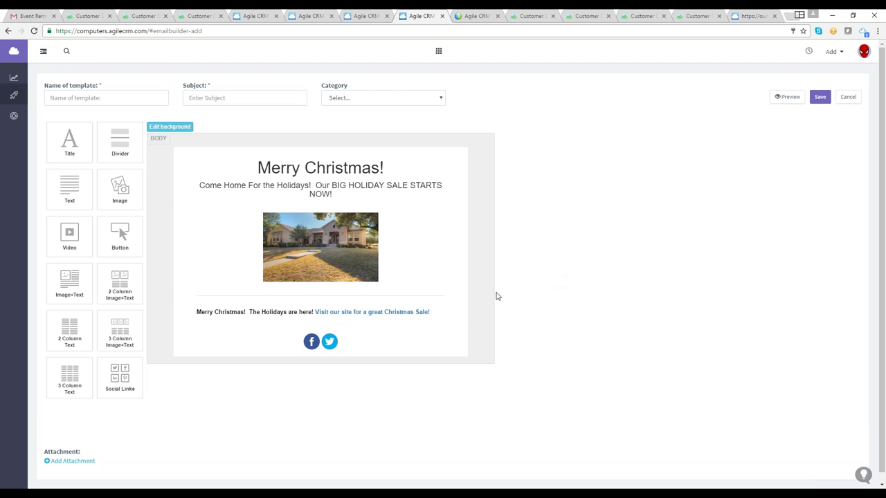
Insert the greeting line "Dear Mr. & Mrs. {{last_name}}," above the text block's existing text, using the last name merge field
left_click(210, 315)
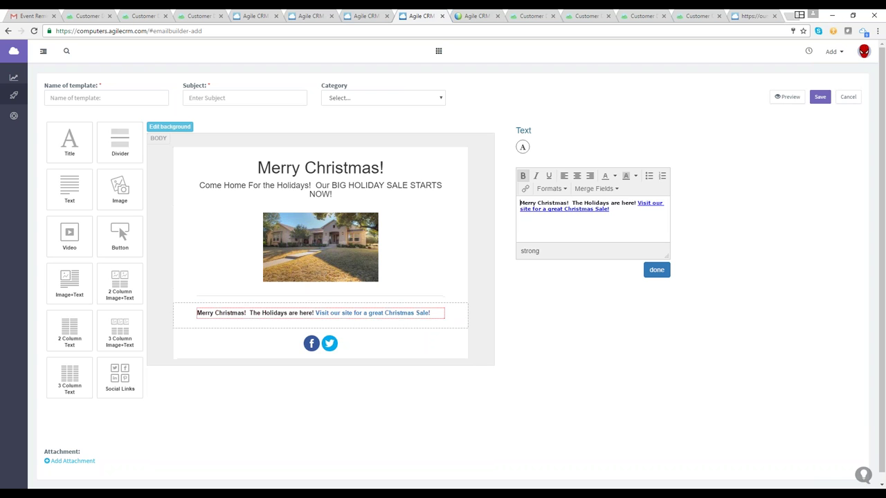
key("Return")
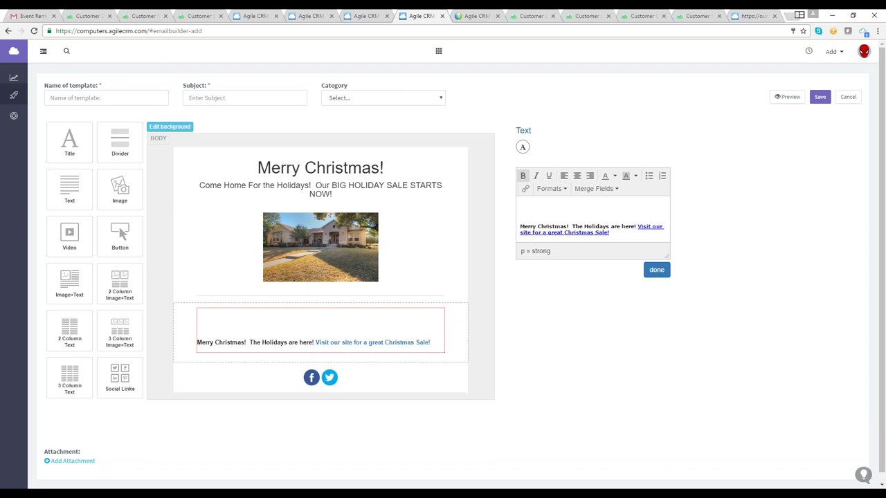
key("BackSpace")
type("D")
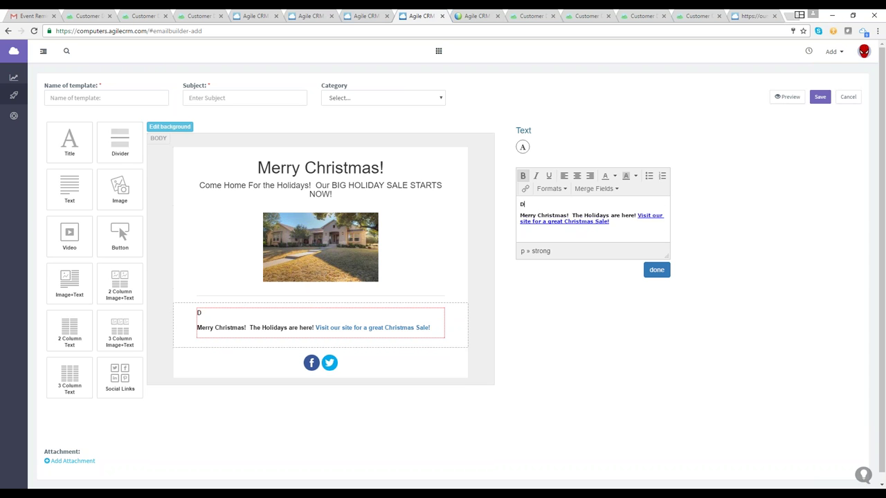
type("ear Mr. & Mrs.")
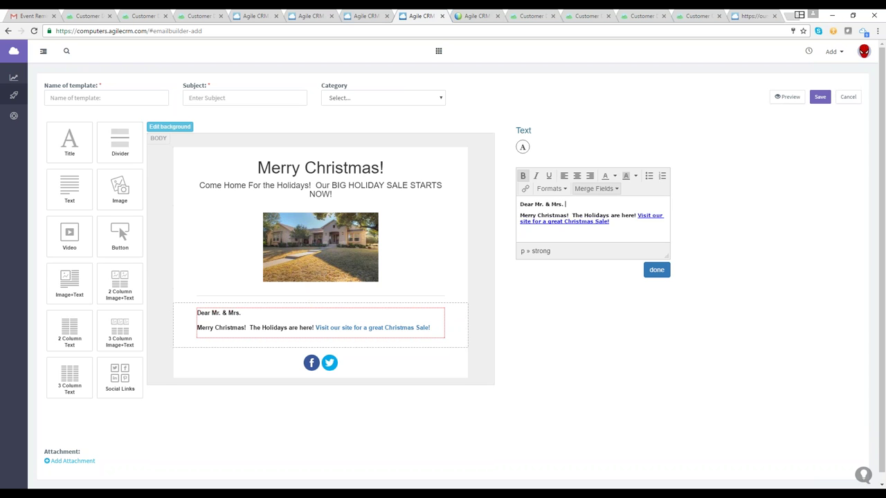
left_click(596, 188)
mouse_move(593, 202)
left_click(669, 214)
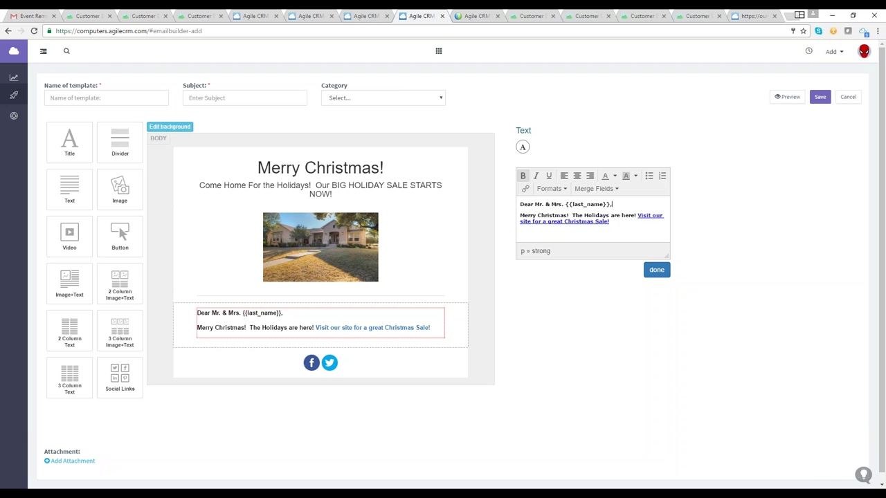
Add the line "Celebrate the Holidays with" below the greeting in the text block
key("Return")
type("C")
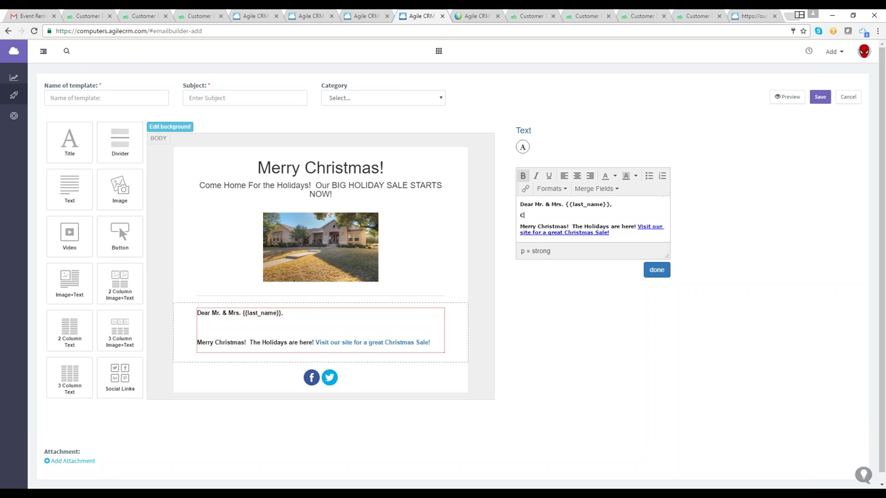
type("ell")
type("brate the Holidays with")
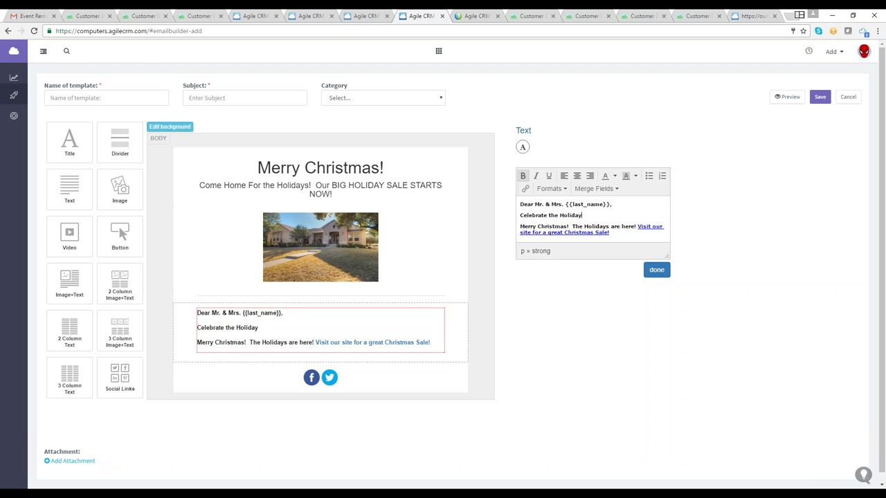
Try to insert the contact's company merge field after "Celebrate the Holidays with"
left_click(599, 190)
mouse_move(618, 208)
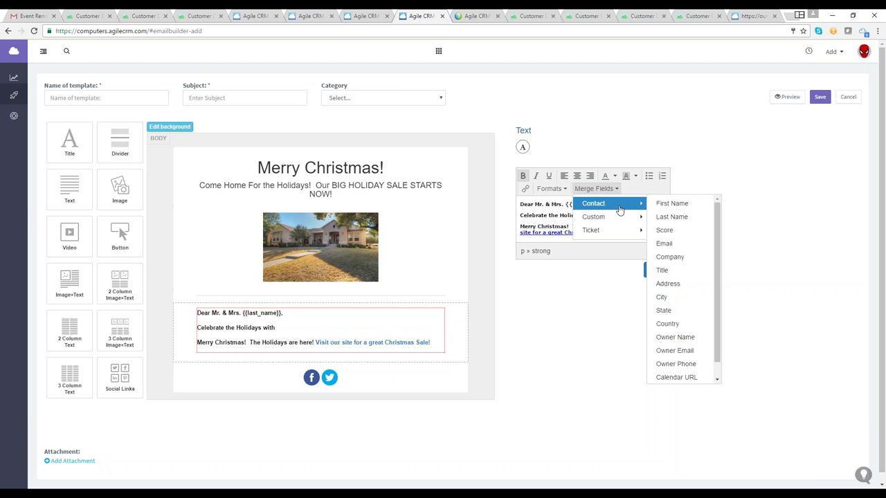
left_click(670, 257)
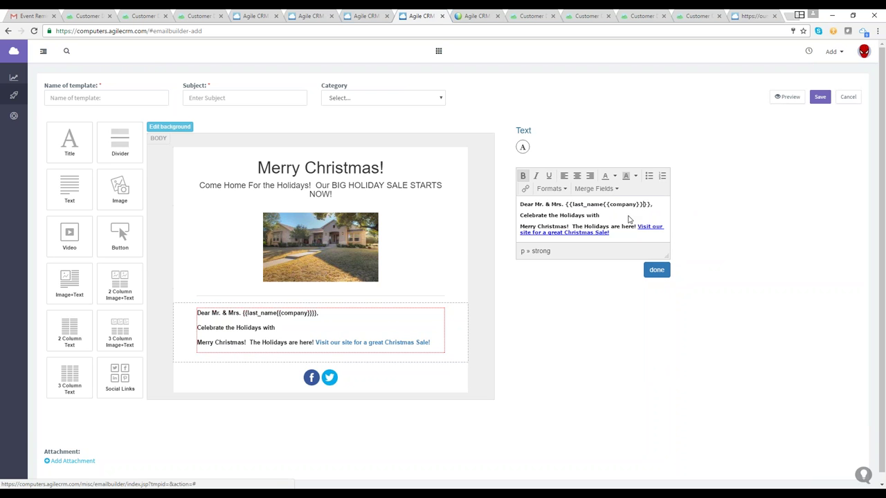
Clear the misplaced company field from the greeting and reinsert the last name merge field before the comma
left_click(653, 210)
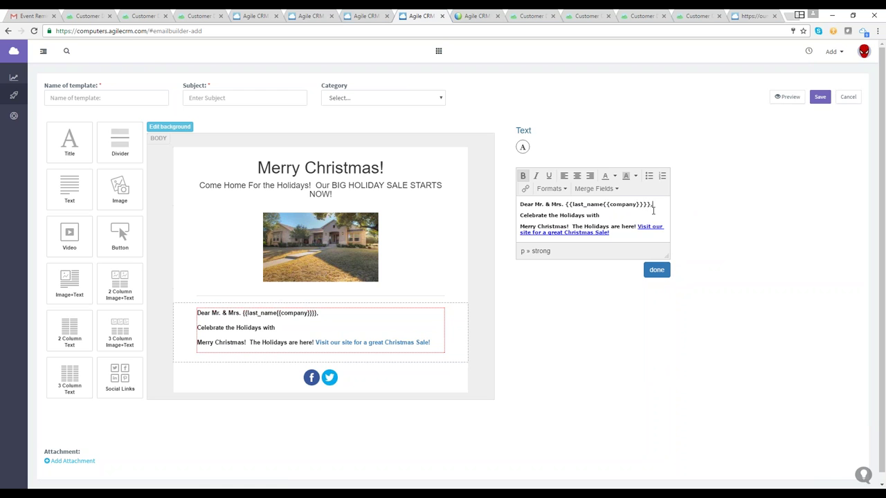
key("BackSpace")
key("BackSpace")
key("BackSpace")
key("BackSpace")
key("BackSpace")
key("BackSpace")
key("BackSpace")
key("BackSpace")
key("BackSpace")
key("BackSpace")
key("BackSpace")
key("BackSpace")
key("BackSpace")
key("BackSpace")
key("BackSpace")
key("BackSpace")
key("BackSpace")
key("BackSpace")
key("BackSpace")
key("BackSpace")
key("BackSpace")
key("BackSpace")
key("BackSpace")
key("BackSpace")
key("BackSpace")
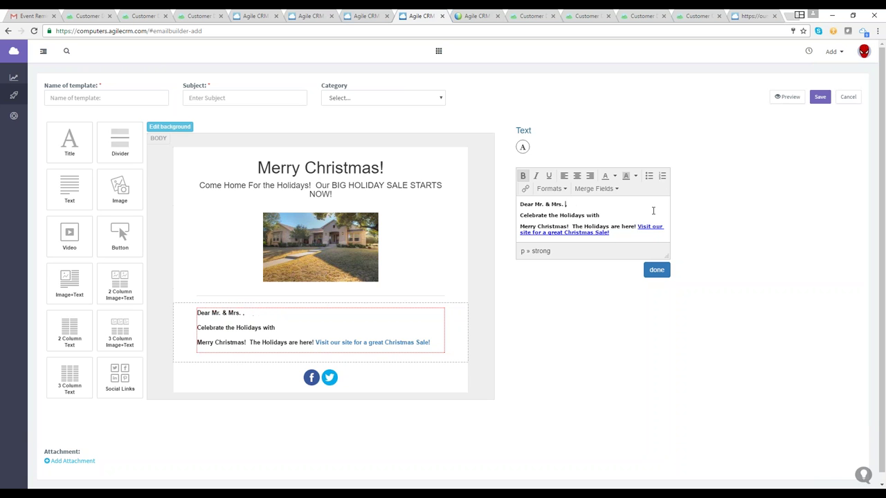
left_click(610, 188)
mouse_move(616, 203)
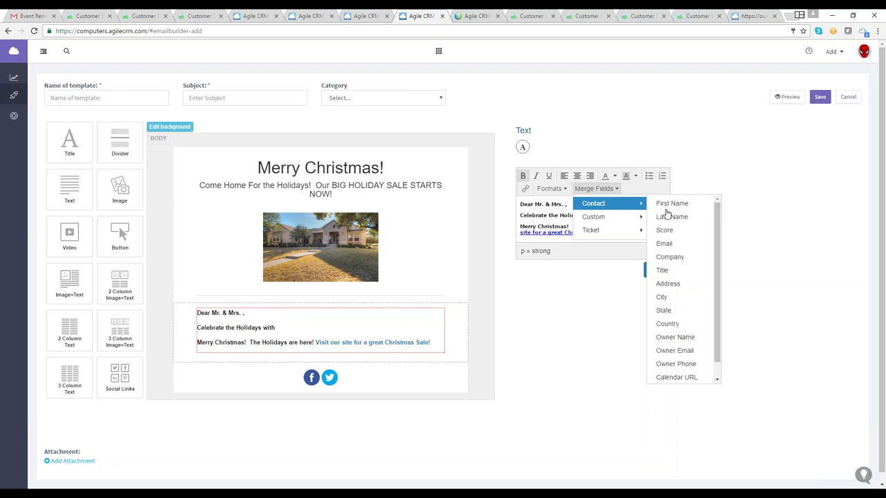
left_click(658, 219)
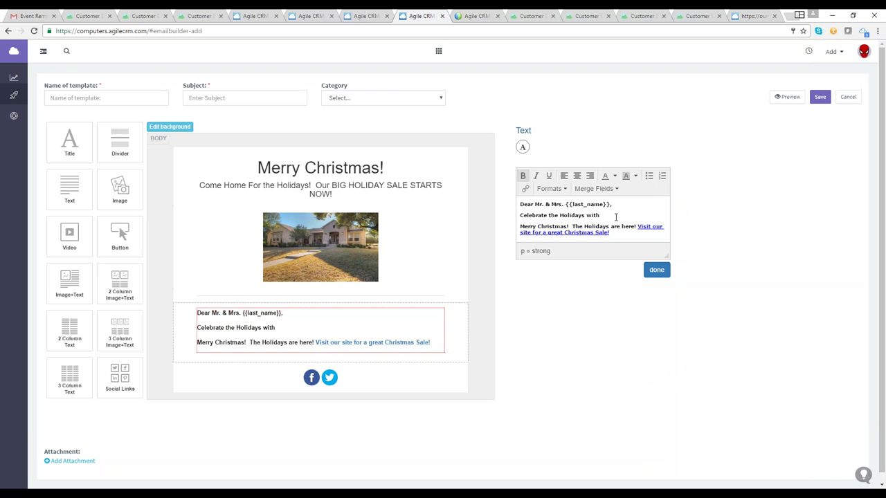
Insert the company merge field at the end of "Celebrate the Holidays with" and finish editing the text block
left_click(595, 189)
mouse_move(626, 202)
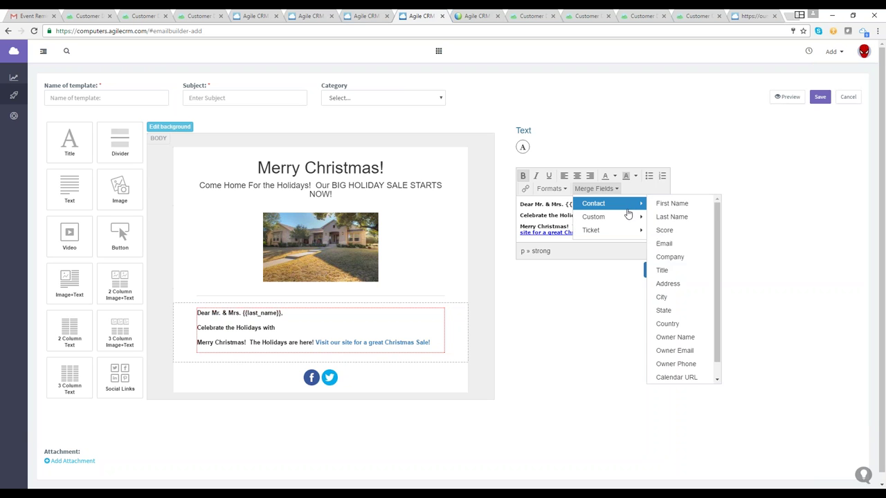
left_click(674, 256)
left_click(657, 271)
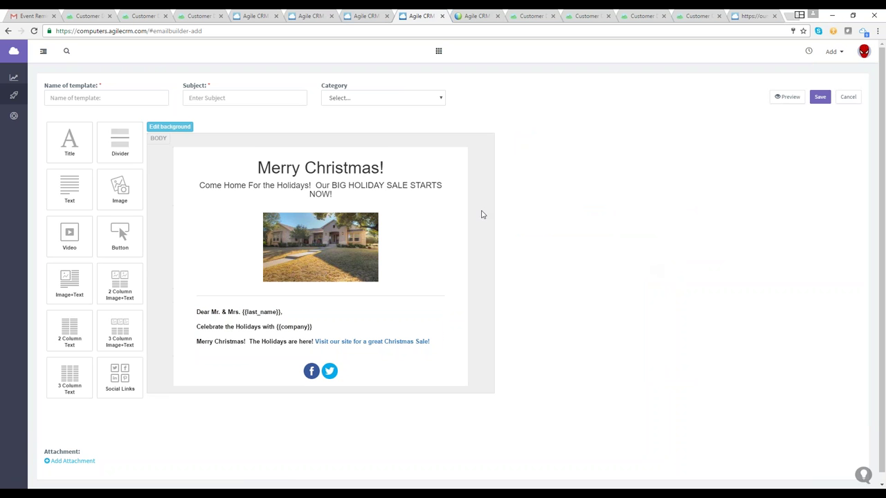
Name the template "Marketing Automation Workshop 24" and set its subject to "Christmas Sale"
left_click(103, 98)
type("Mar")
key("Down")
key("Return")
key("BackSpace")
type("3")
key("BackSpace")
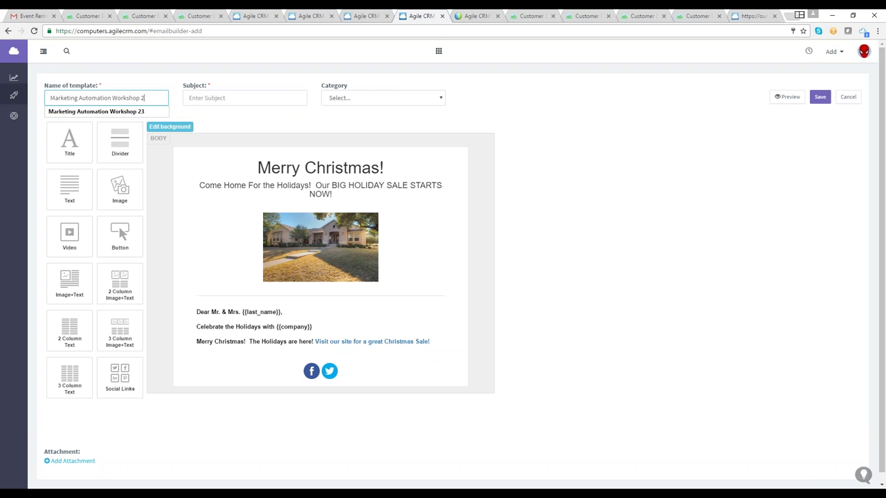
type("4")
left_click(198, 100)
type("Christmas Sale")
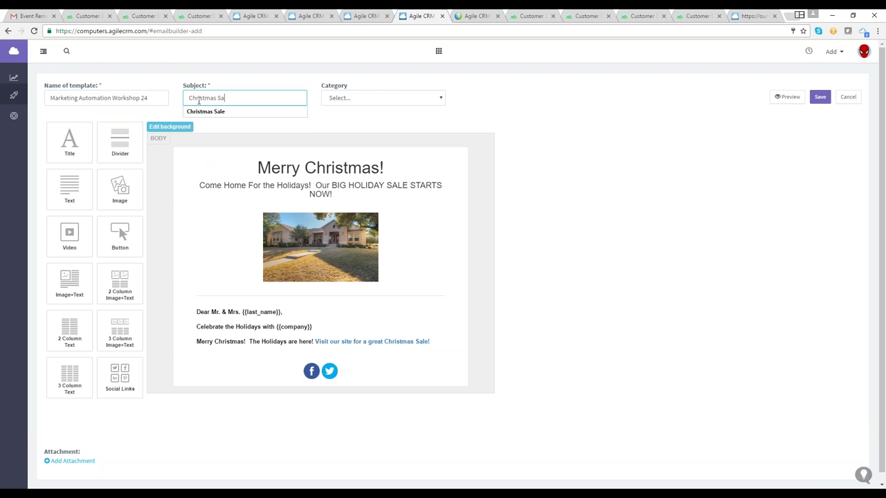
Create a new template category named "Christmas" for this template and save the email template
left_click(384, 100)
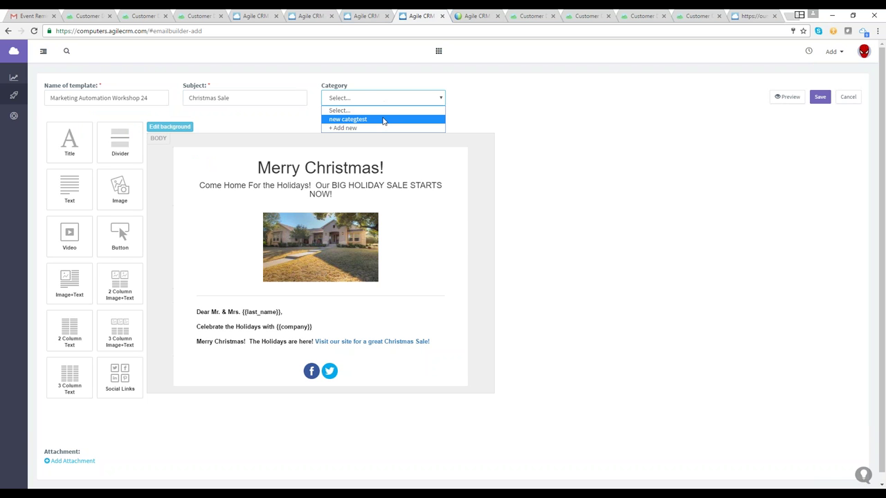
left_click(384, 119)
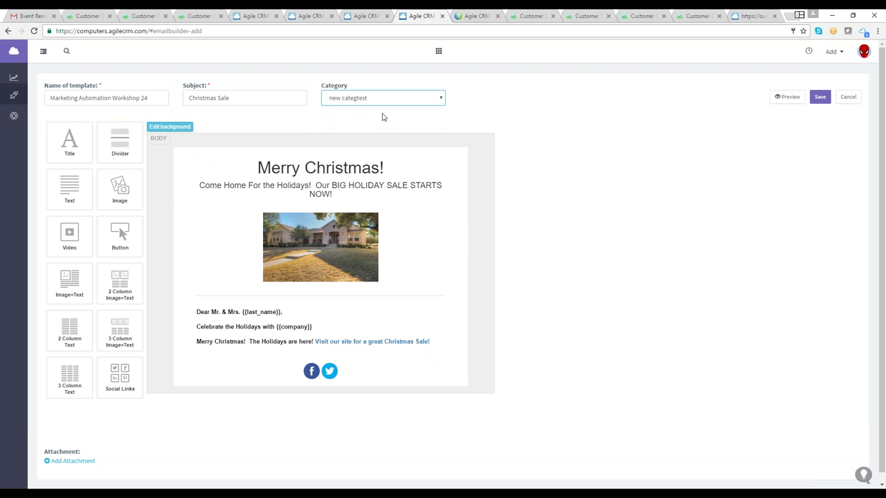
left_click(382, 98)
left_click(382, 128)
type("Christmas")
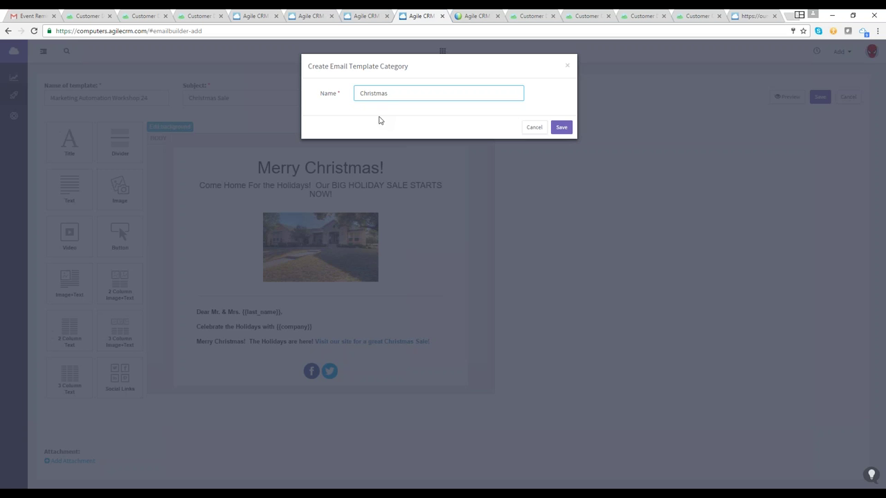
left_click(561, 127)
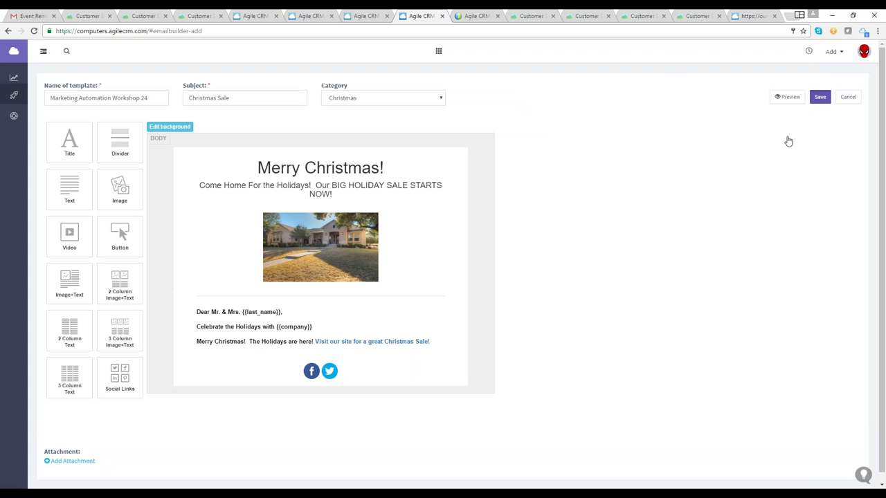
left_click(819, 97)
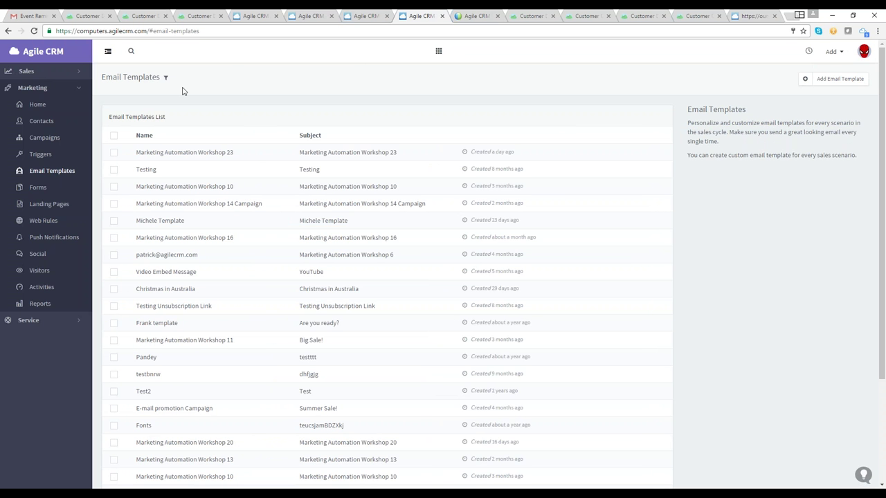
Start a new campaign from the general Newsletter template
left_click(51, 138)
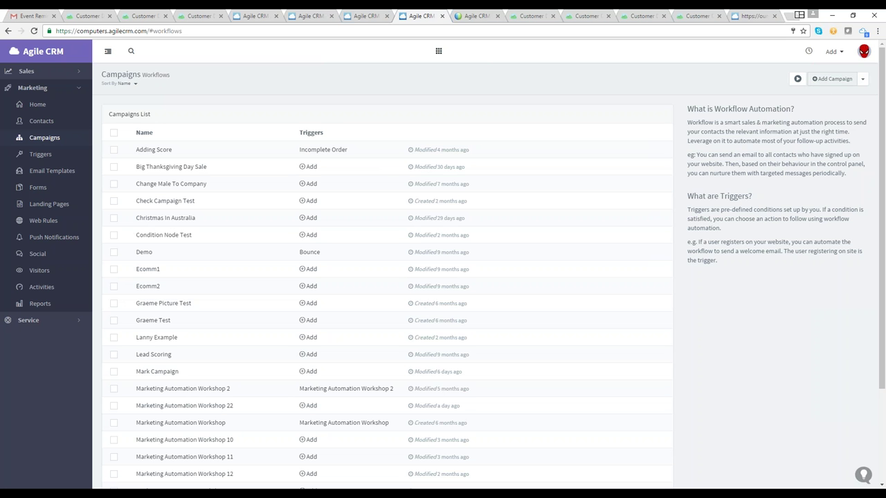
left_click(834, 78)
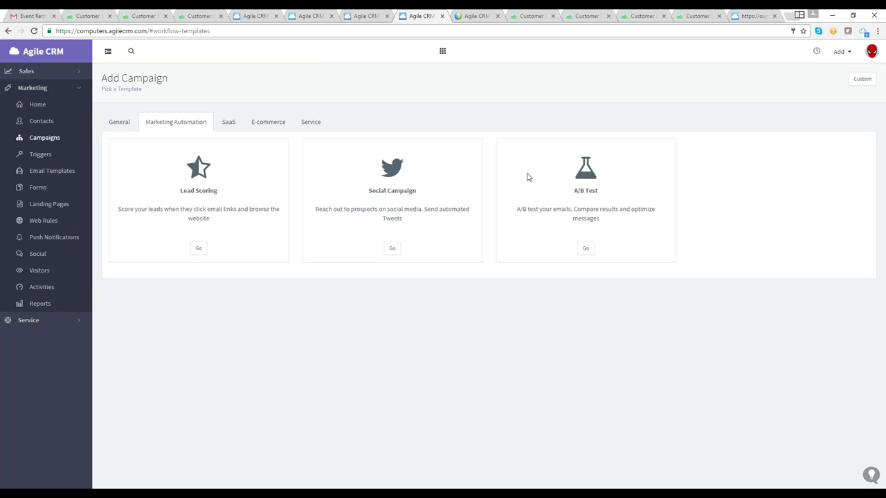
left_click(229, 125)
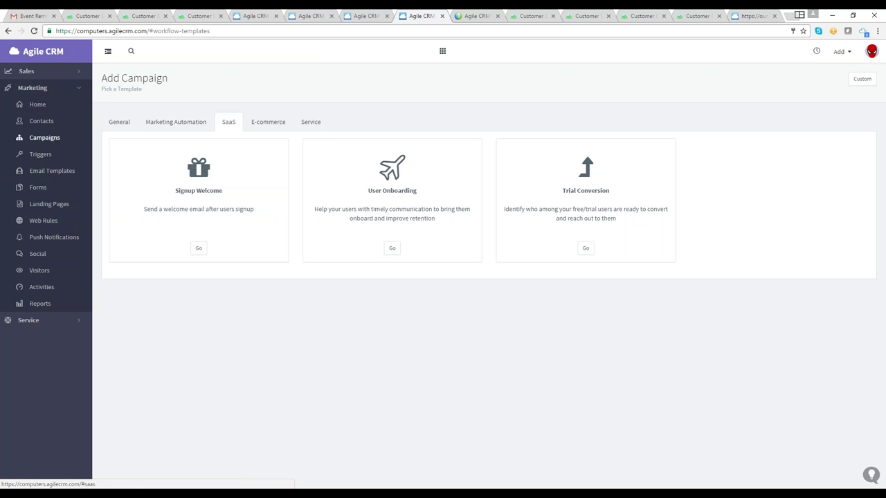
left_click(280, 123)
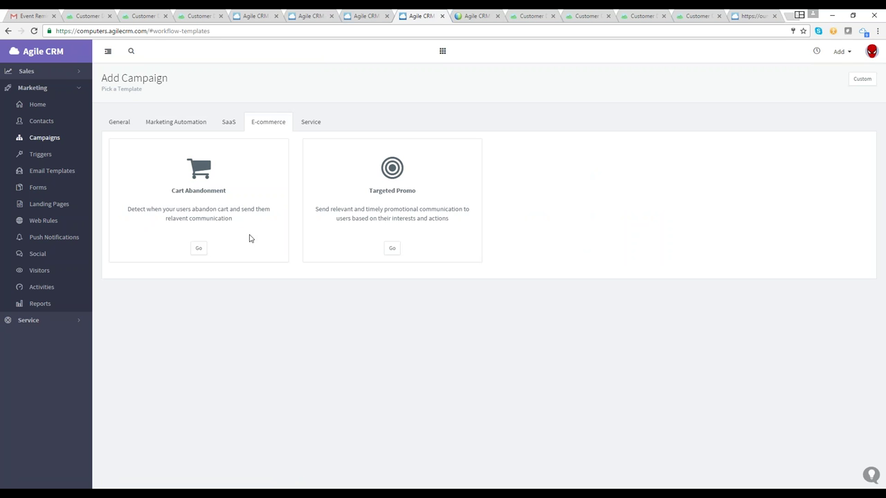
left_click(119, 127)
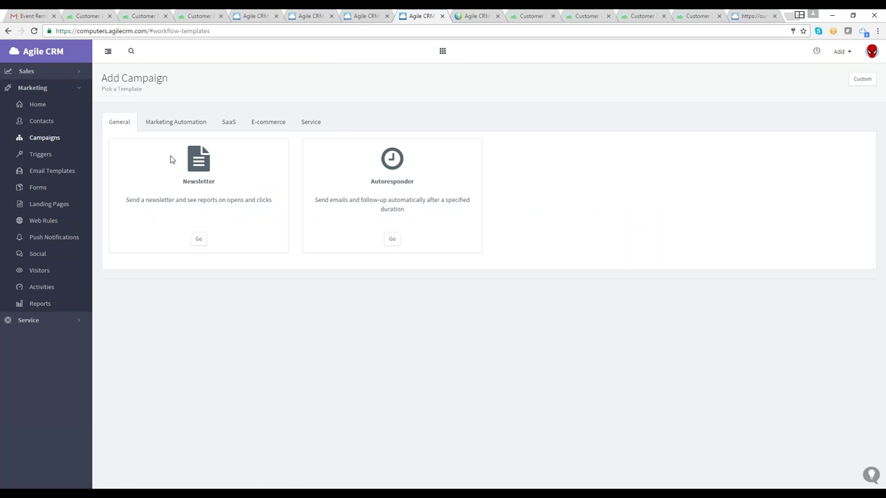
left_click(199, 240)
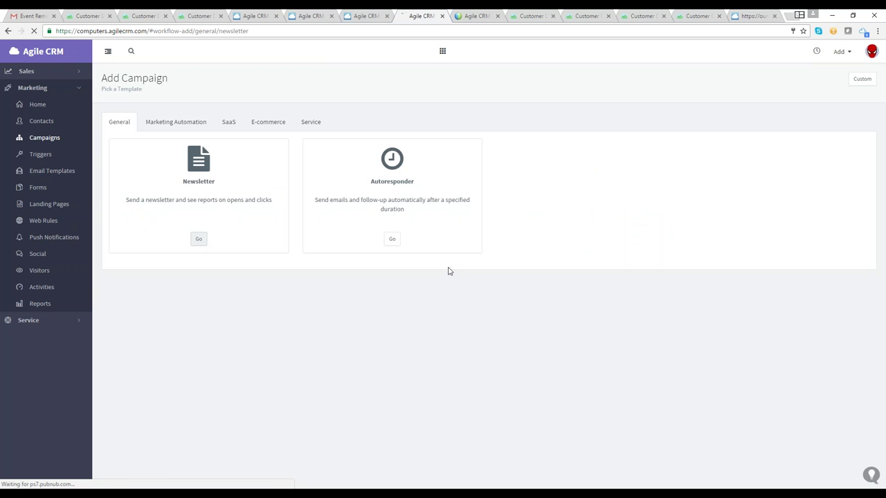
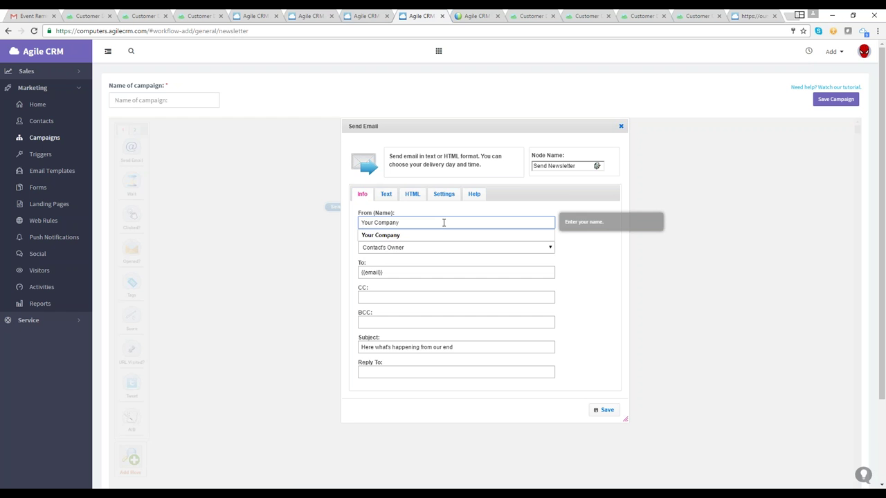
Set the Send Newsletter email's subject to "Our Christmas Sale is going on NOW!"
triple_click(459, 346)
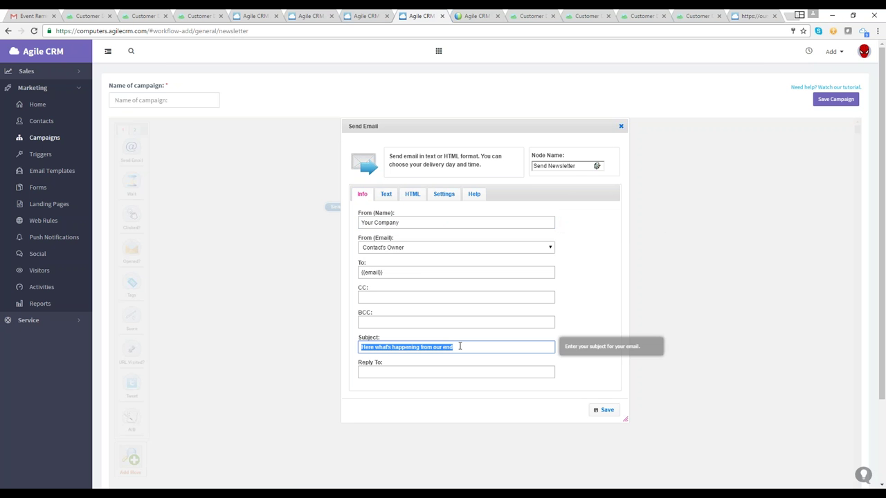
type("O")
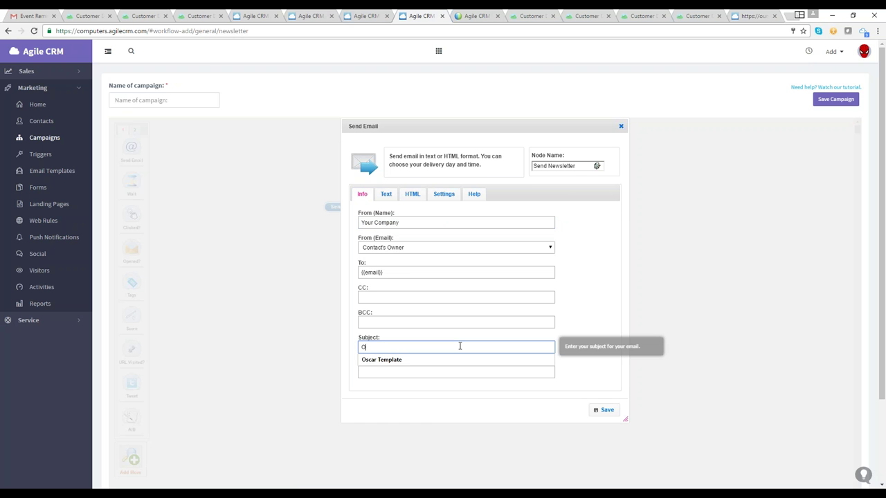
type("ur Christmas Sa")
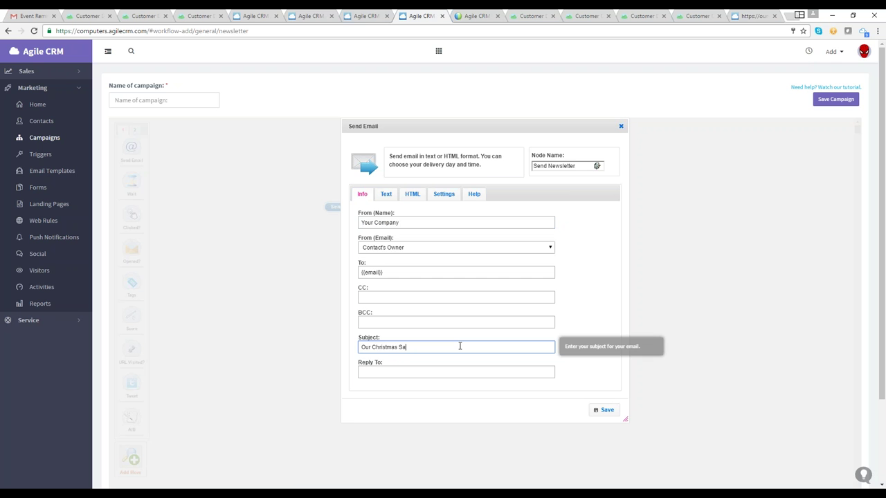
type("le is going on NOW!")
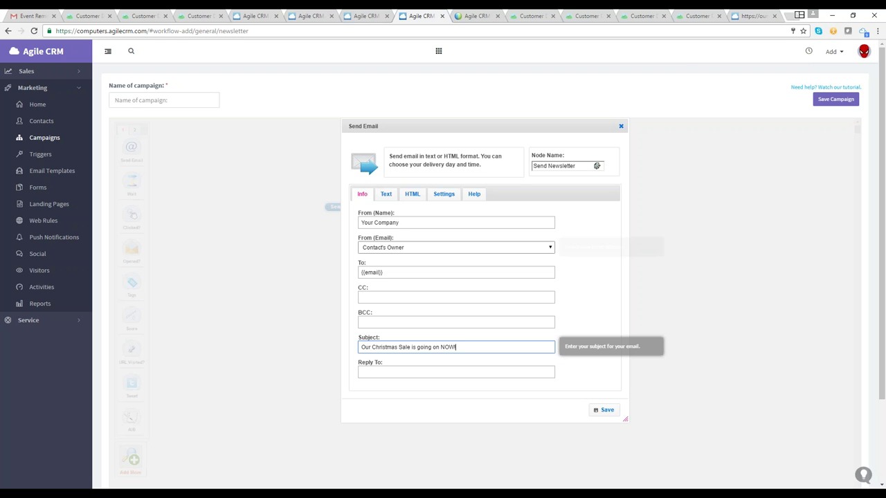
Set click tracking for the Send Newsletter email to Yes & Push
left_click(444, 194)
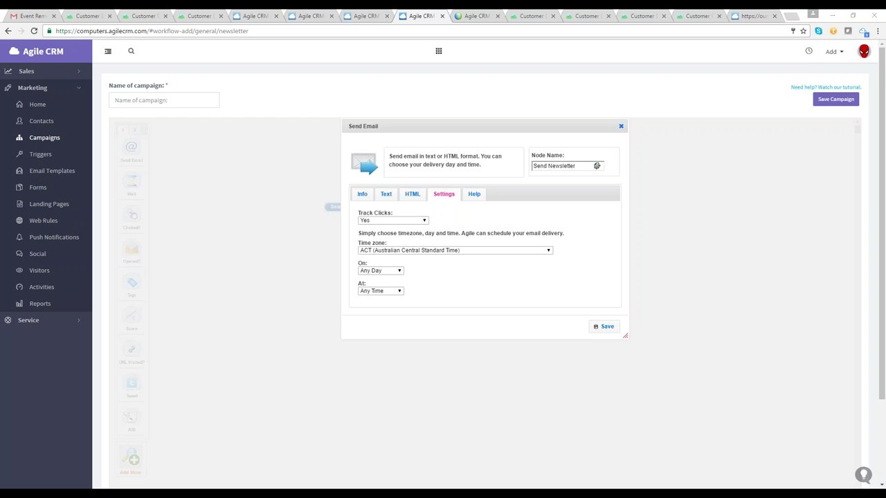
left_click(382, 221)
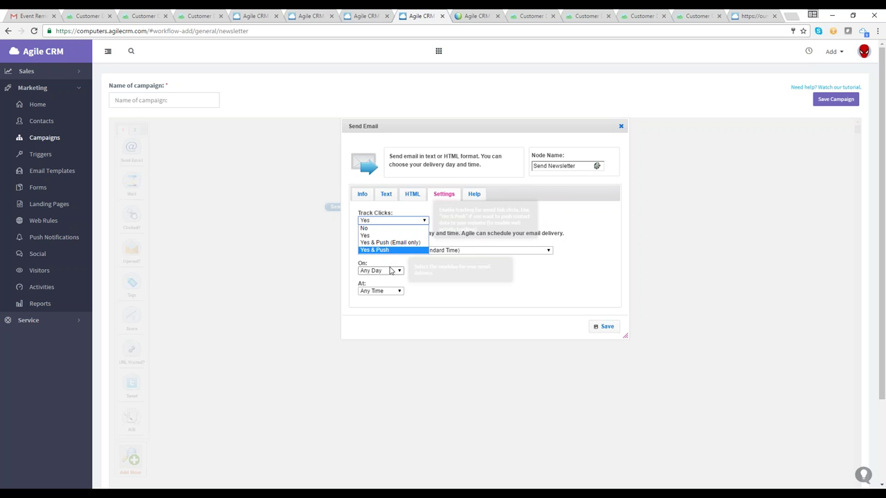
left_click(405, 252)
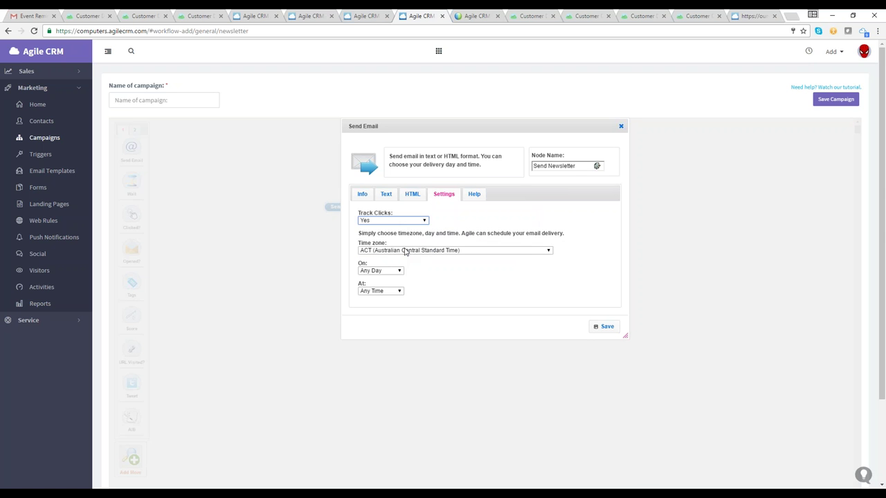
left_click(392, 222)
left_click(469, 271)
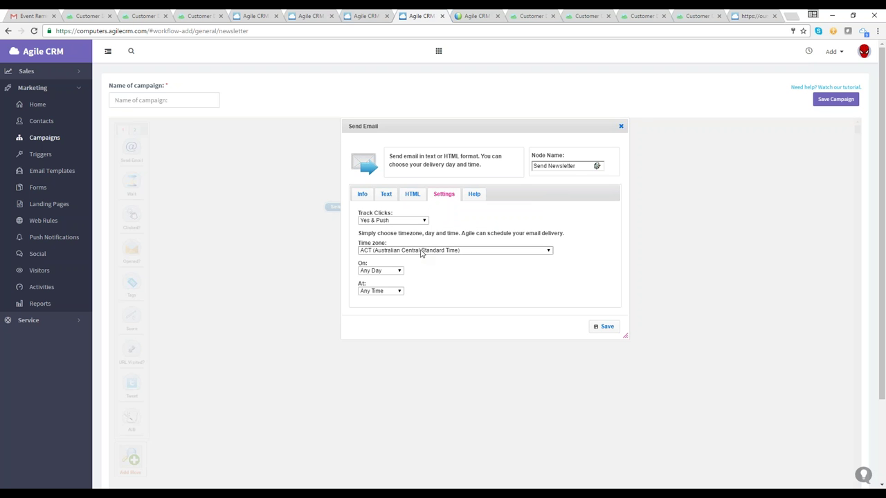
Set the time zone for the Send Newsletter email's delivery to Europe/London
left_click(421, 251)
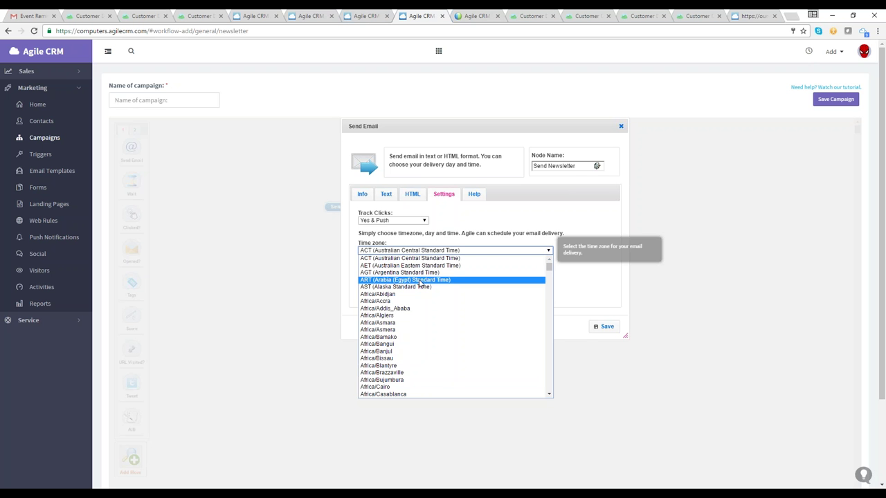
scroll(424, 285, "down", 2)
scroll(424, 285, "down", 15)
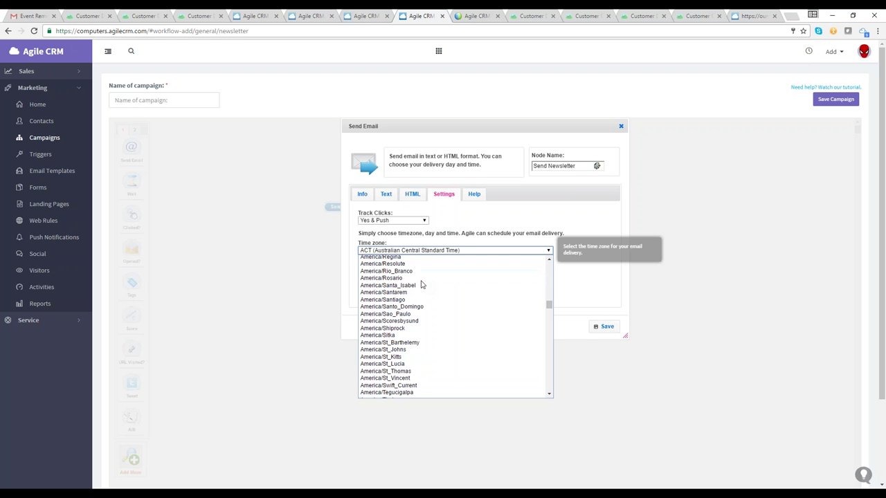
scroll(421, 285, "down", 10)
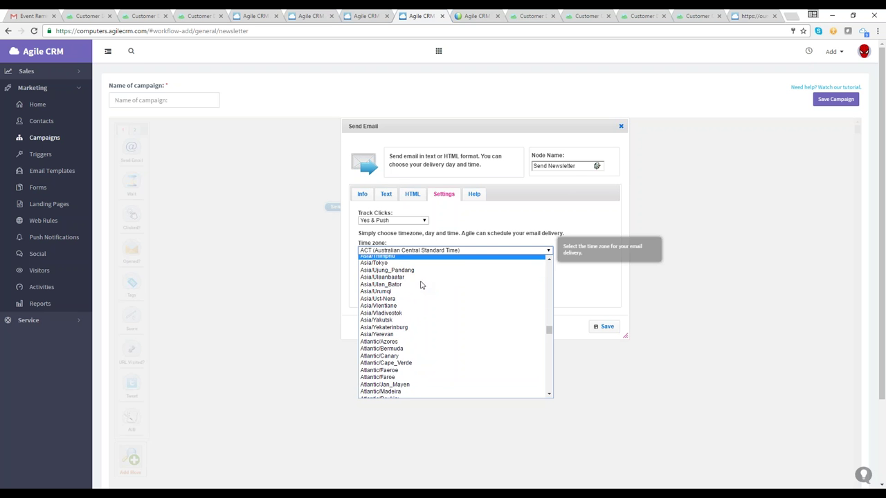
scroll(420, 284, "down", 10)
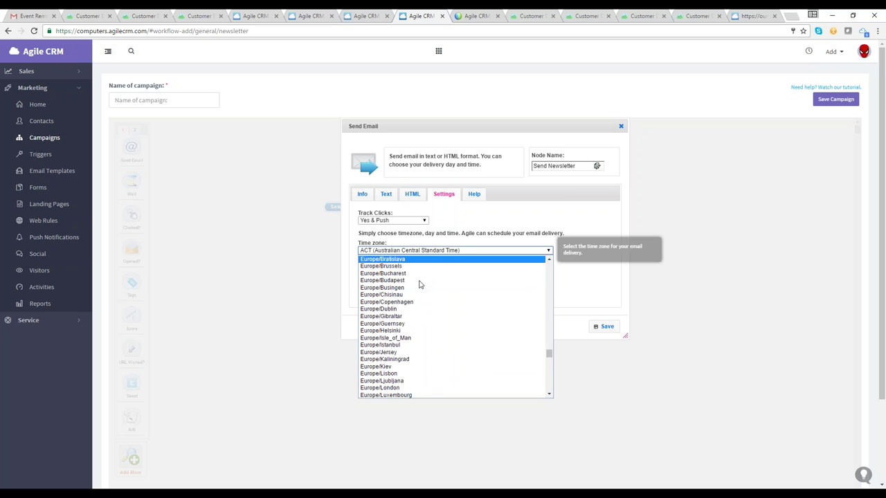
scroll(420, 284, "up", 5)
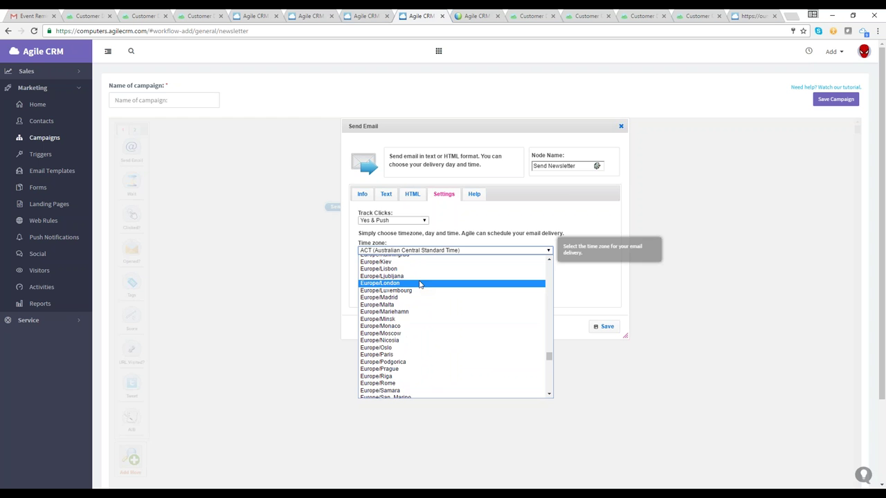
scroll(420, 284, "up", 2)
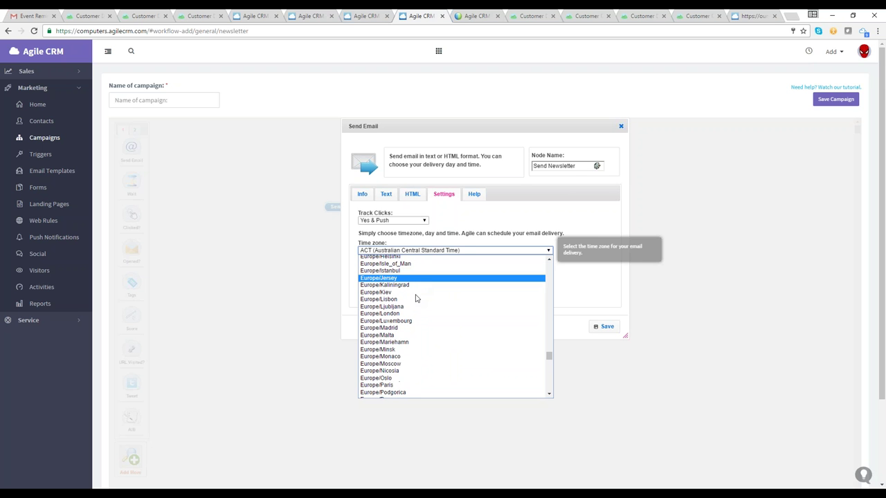
left_click(414, 314)
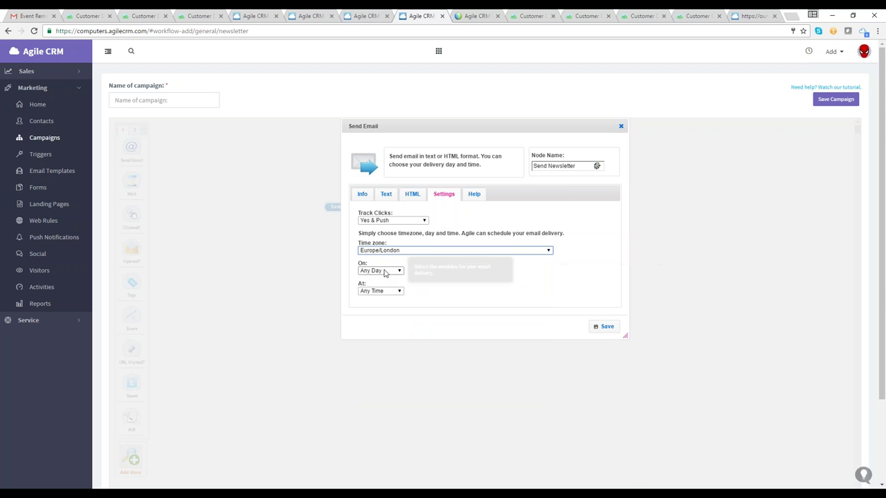
Schedule the email delivery for Thu at 2:00 PM
left_click(387, 272)
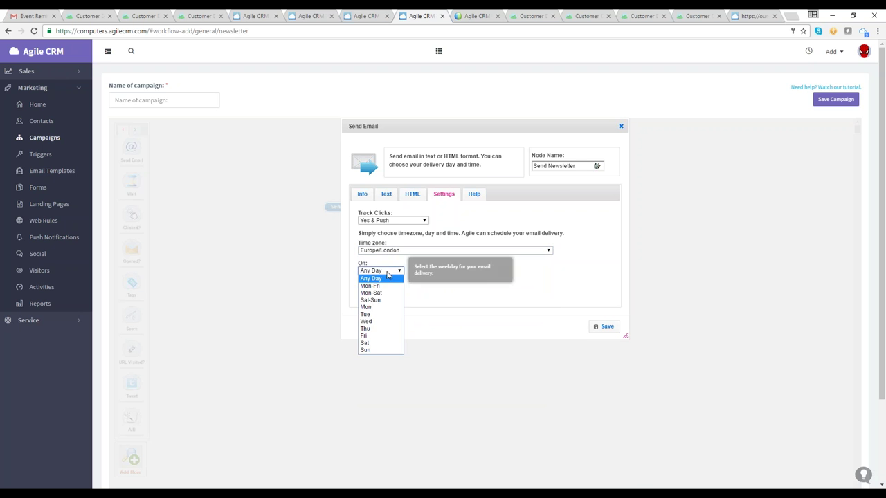
left_click(387, 328)
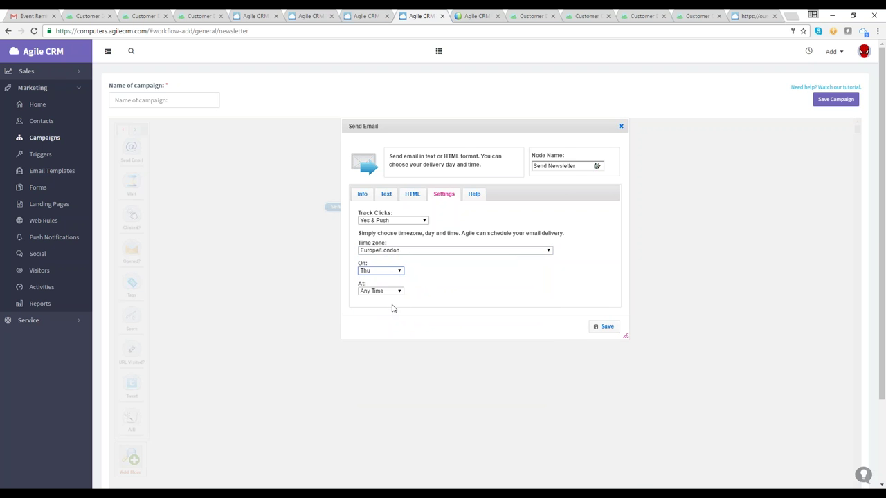
left_click(391, 293)
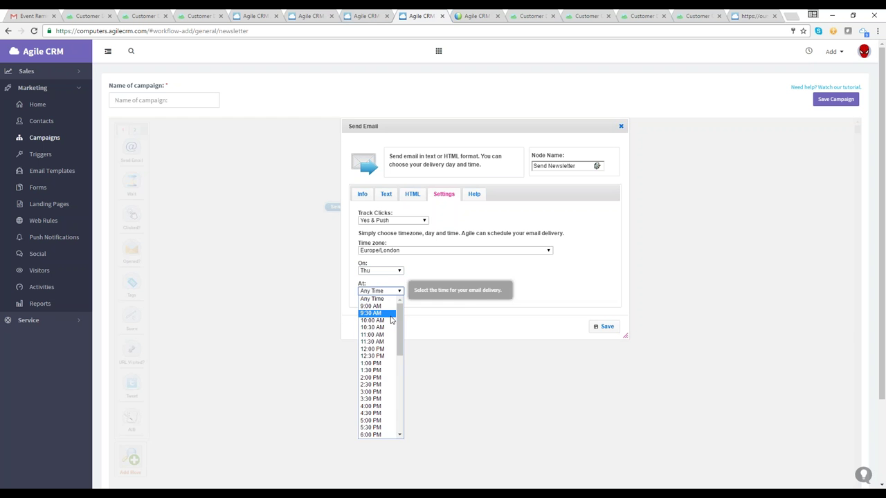
left_click(384, 378)
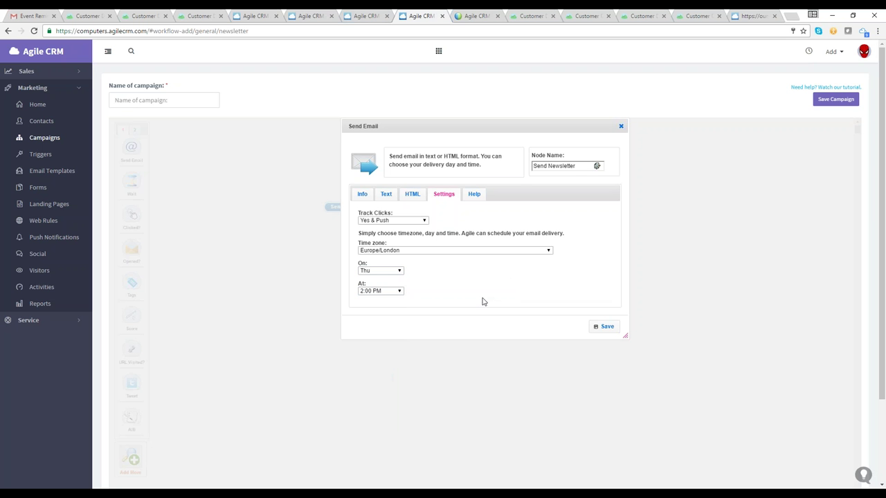
Reset the email's delivery schedule to Any Day and Any Time
left_click(393, 273)
left_click(395, 281)
left_click(397, 292)
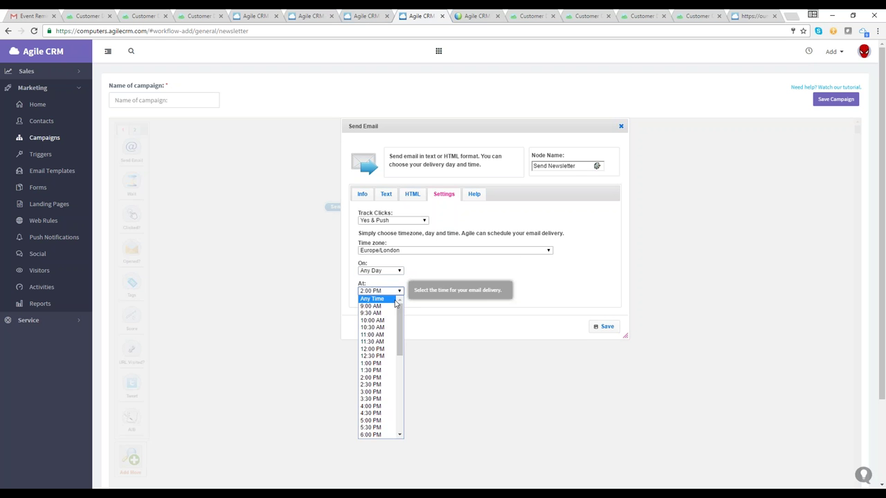
left_click(397, 303)
left_click(406, 301)
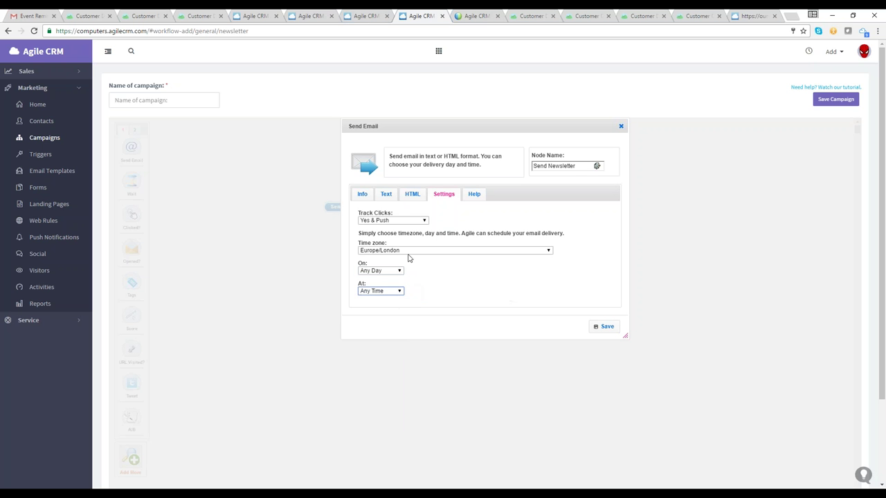
Open the Send Newsletter email's HTML content in the visual editor and move the editor window toward the centre
left_click(411, 194)
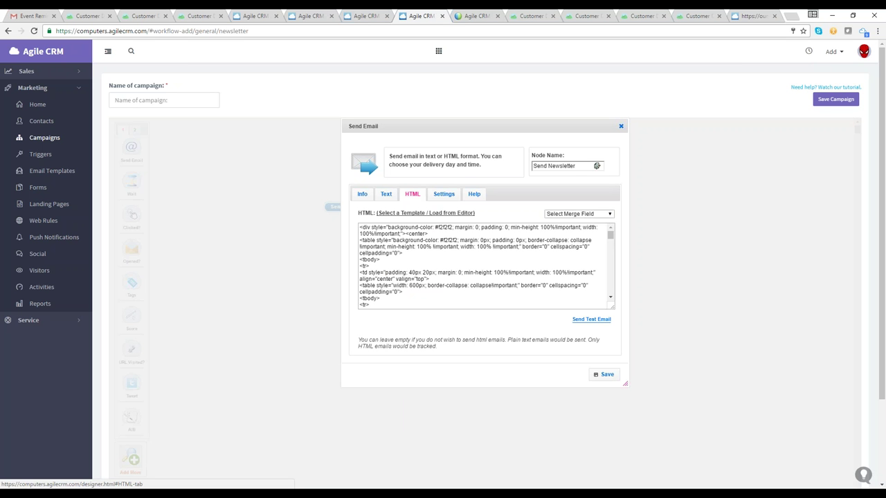
left_click(413, 216)
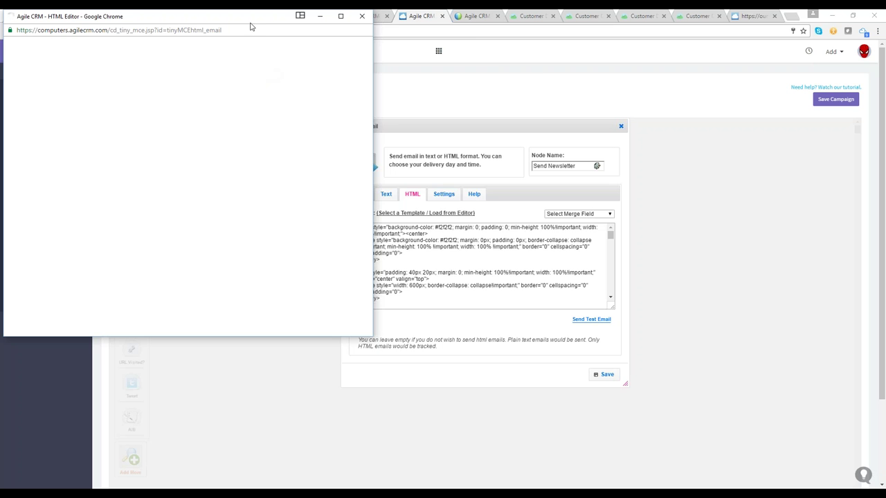
left_click_drag(249, 24, 411, 58)
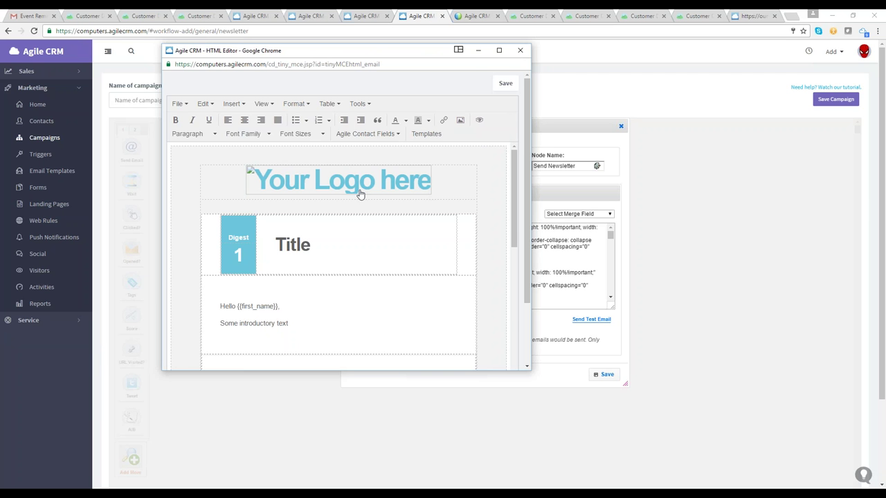
Replace the introductory text below the greeting with "Our big Christmas Sale is here!"
scroll(515, 228, "down", 5)
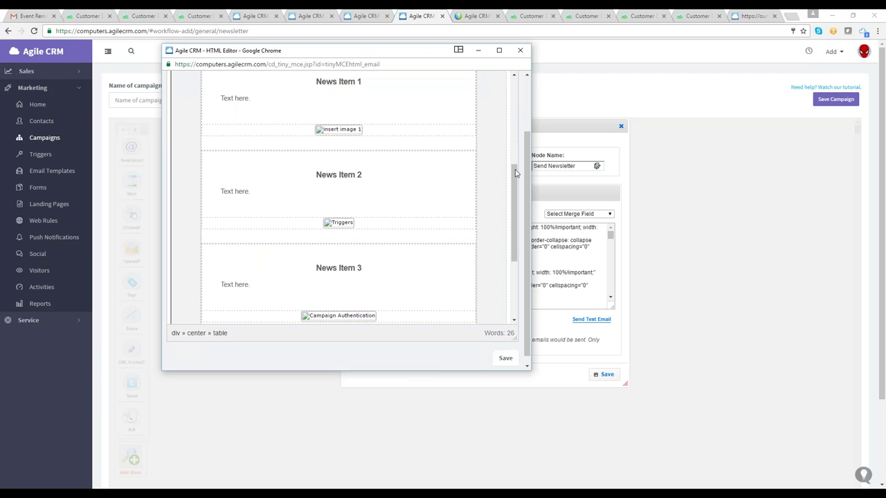
scroll(516, 217, "up", 3)
left_click(386, 150)
left_click(370, 154)
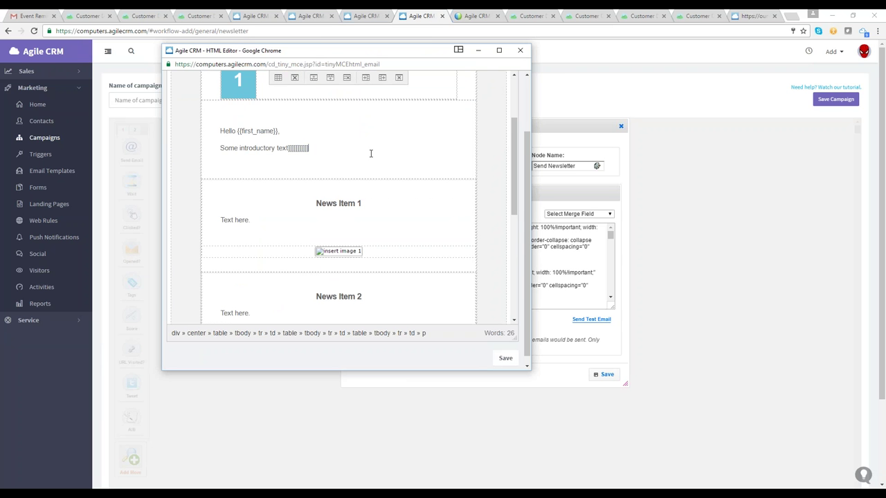
key("BackSpace")
key("BackSpace")
key("BackSpace")
key("BackSpace")
key("BackSpace")
key("BackSpace")
key("BackSpace")
key("BackSpace")
key("BackSpace")
key("BackSpace")
key("BackSpace")
key("BackSpace")
key("BackSpace")
key("BackSpace")
key("BackSpace")
key("BackSpace")
key("BackSpace")
key("BackSpace")
key("BackSpace")
key("BackSpace")
type("Our big Chris")
key("BackSpace")
key("BackSpace")
key("BackSpace")
key("BackSpace")
type("hristmas Sale is here!")
Open the email template selection from the HTML editor
scroll(395, 155, "up", 3)
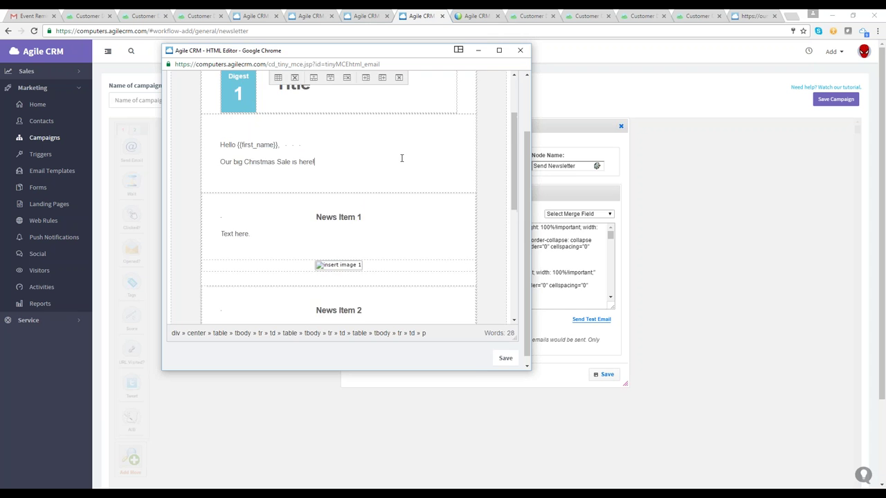
scroll(401, 158, "up", 2)
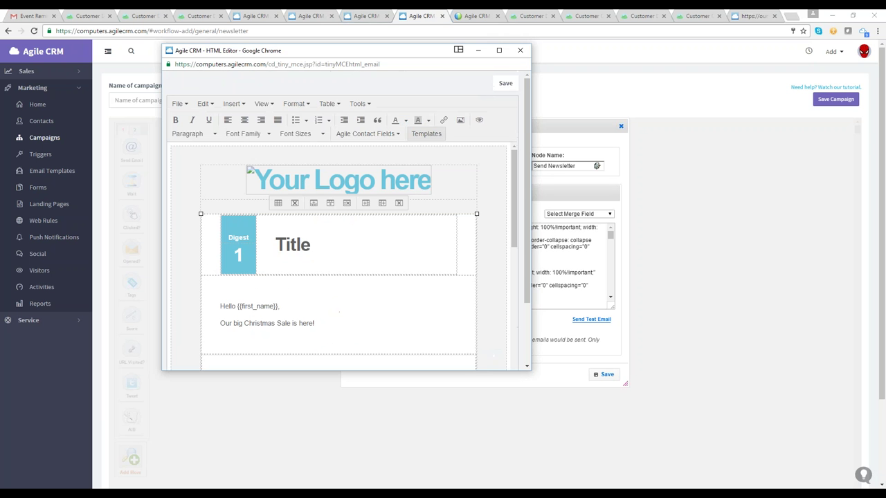
left_click(426, 133)
left_click(382, 115)
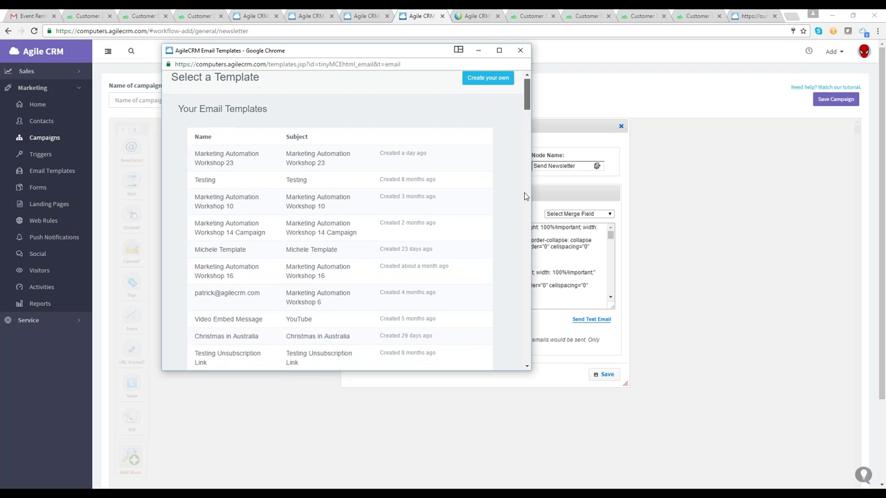
Browse the ready-made Agile templates and preview several layouts of the Rocket Mail newsletter, closing the preview without loading one
scroll(524, 196, "down", 20)
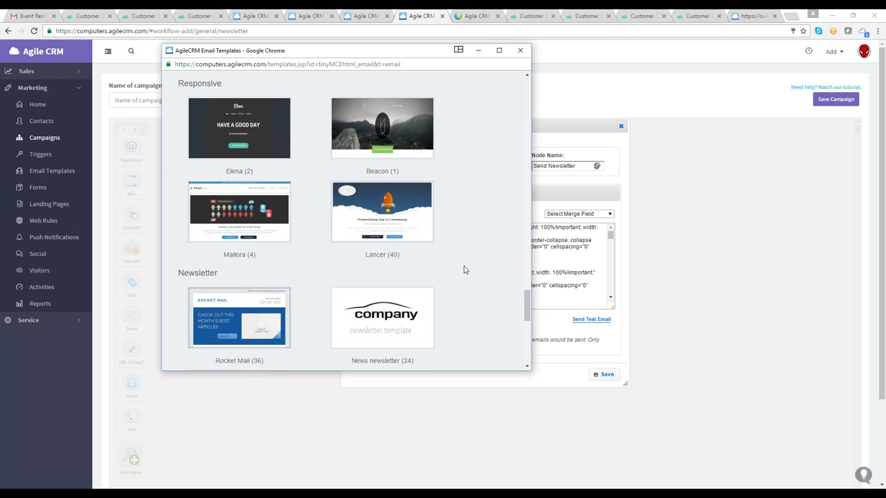
scroll(438, 300, "down", 2)
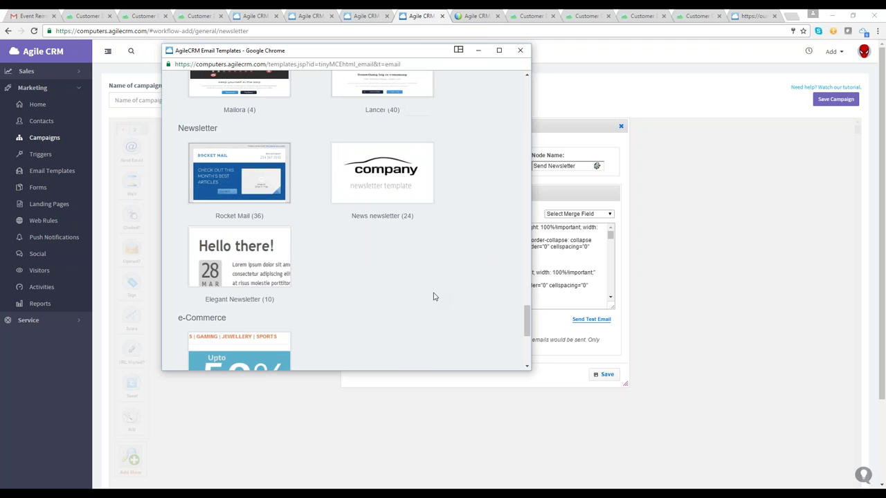
scroll(434, 297, "up", 3)
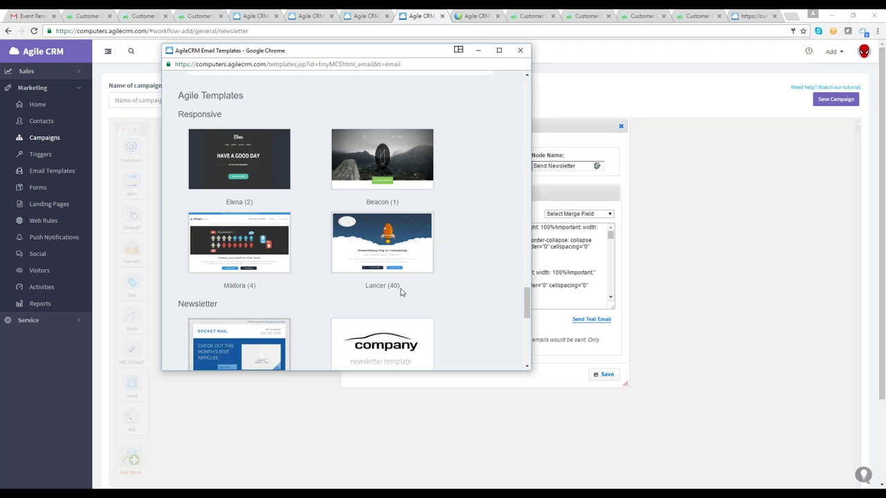
scroll(400, 292, "down", 1)
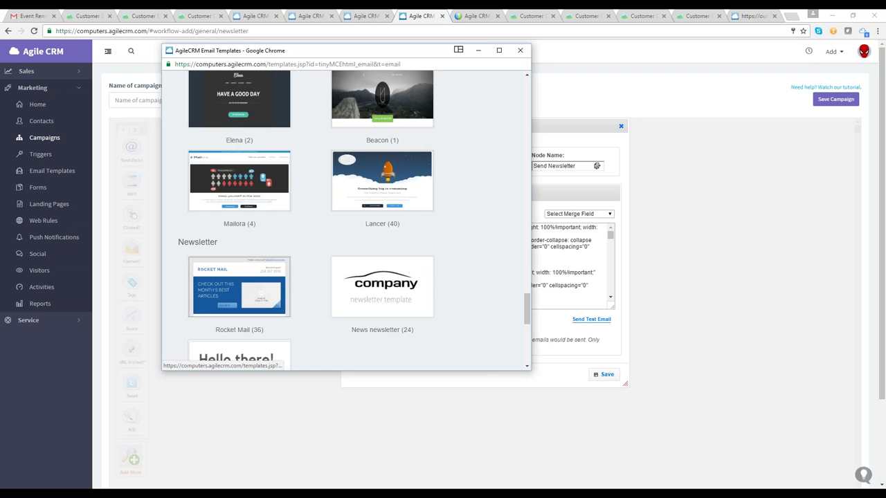
left_click(252, 306)
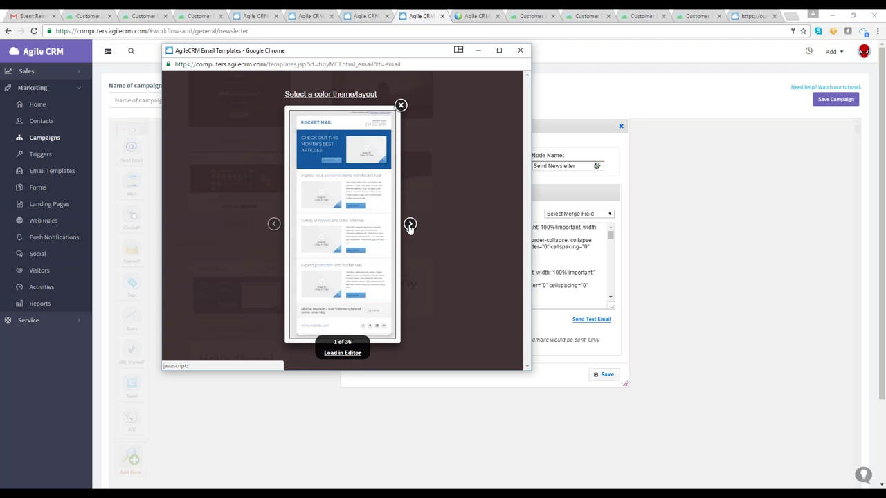
left_click(408, 224)
left_click(409, 224)
left_click(407, 224)
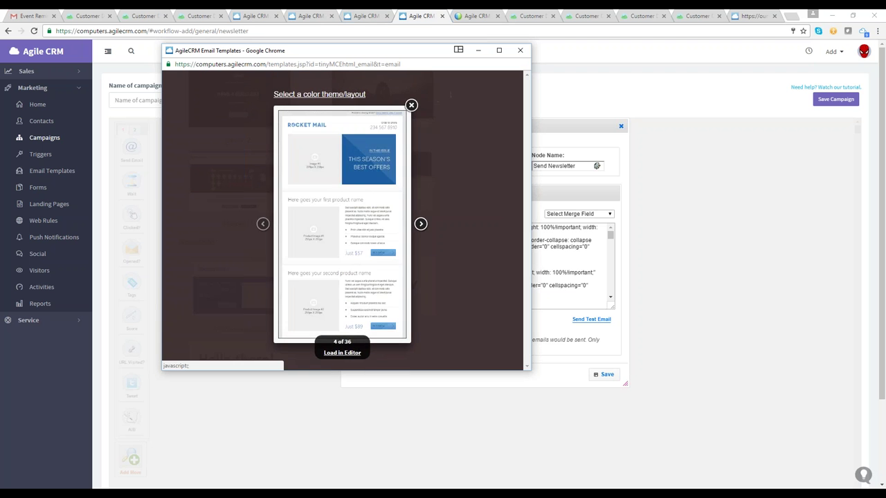
left_click(409, 224)
left_click(414, 227)
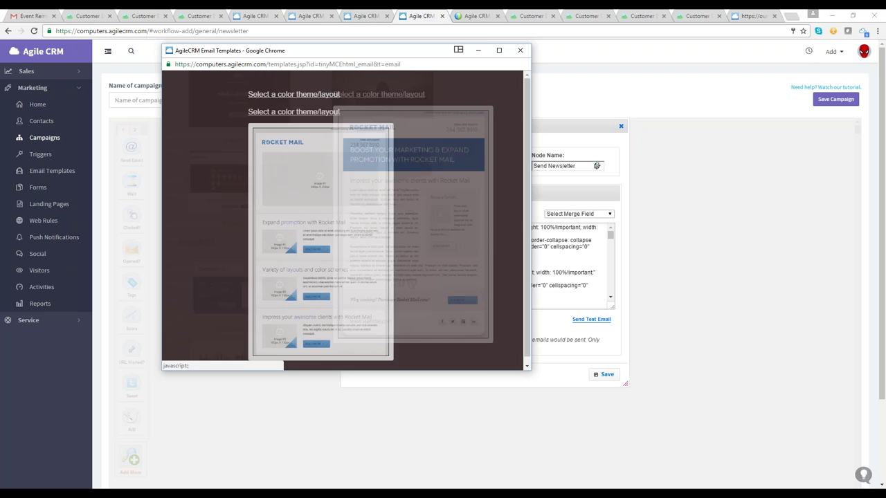
left_click(422, 106)
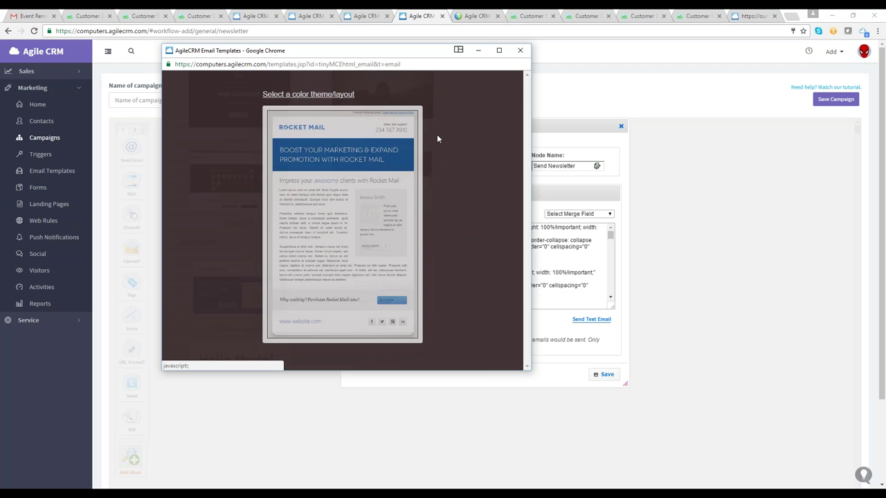
Load the saved email template "Marketing Automation Workshop 24" with the subject "Christmas Sale" into the editor
scroll(438, 200, "up", 6)
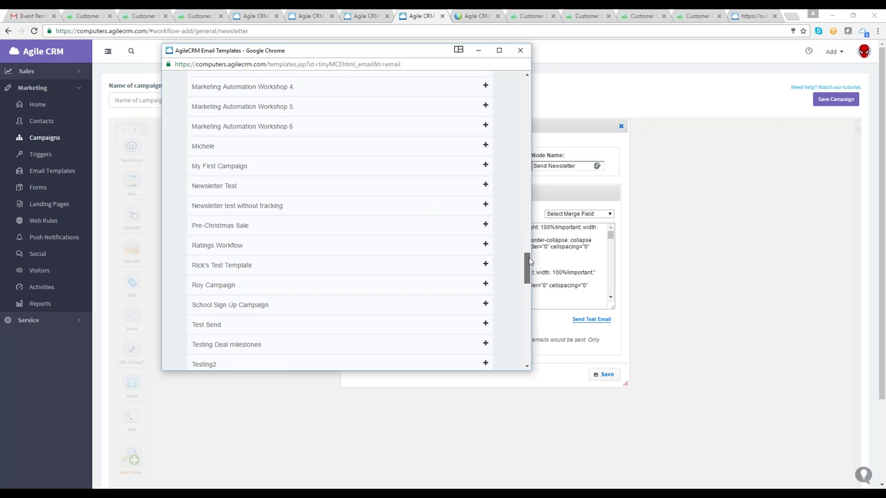
left_click_drag(526, 264, 526, 122)
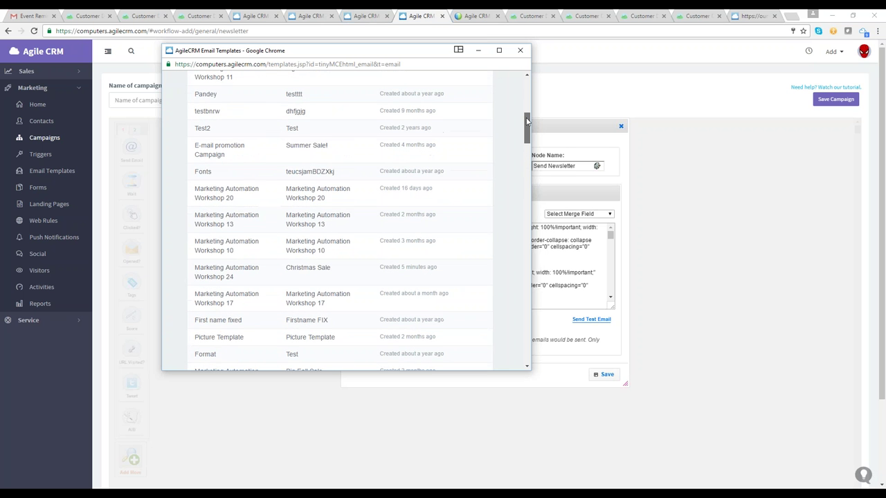
left_click(310, 266)
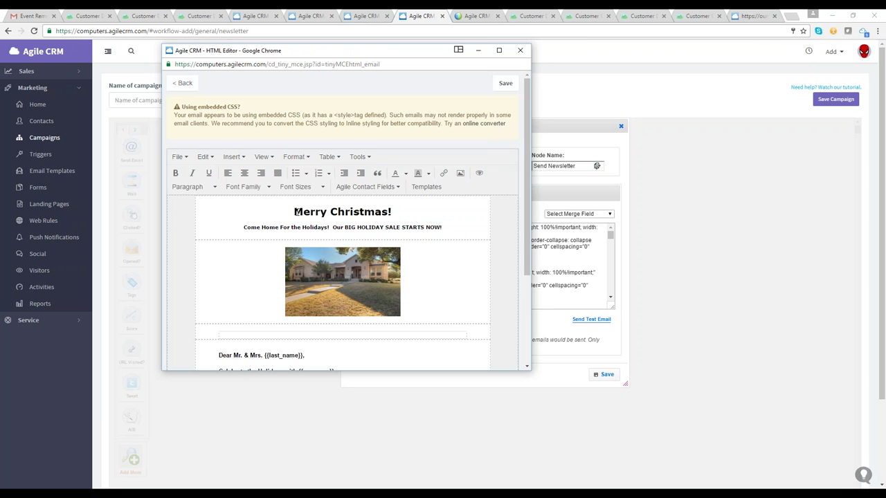
Change the font of the "Merry Christmas!" heading to Times New Roman
left_click_drag(294, 211, 392, 212)
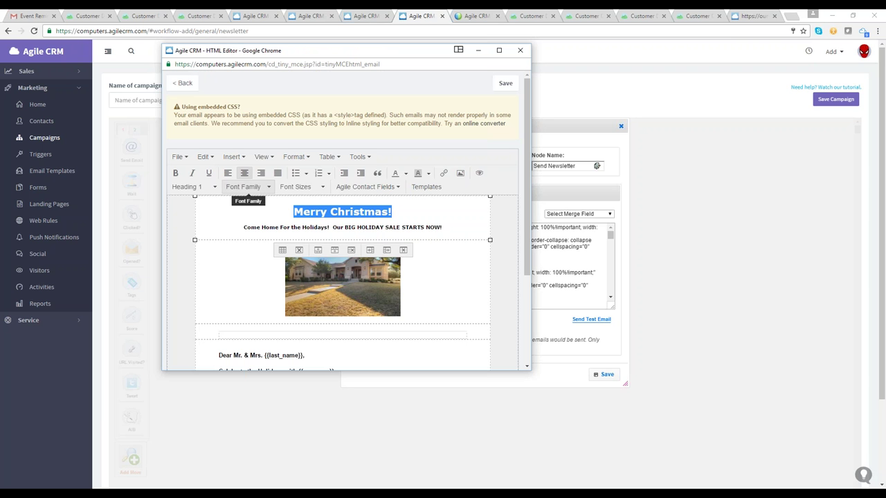
left_click(263, 194)
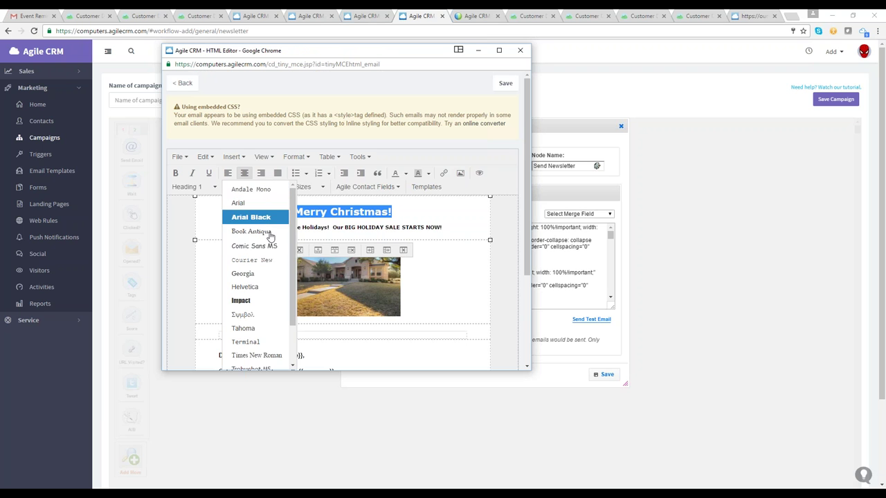
left_click(256, 355)
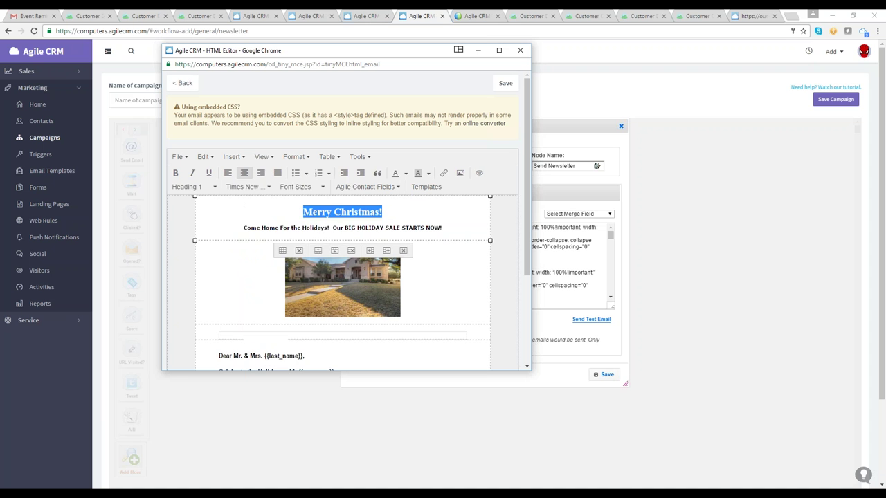
Set the "Merry Christmas!" heading to 36pt and the "Come Home For the Holidays!" line below it to 10pt
left_click(295, 187)
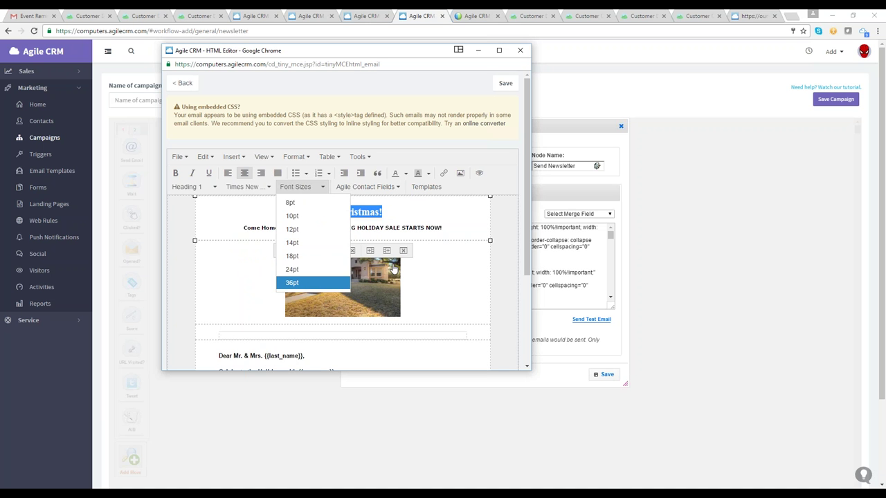
left_click(304, 281)
left_click(429, 240)
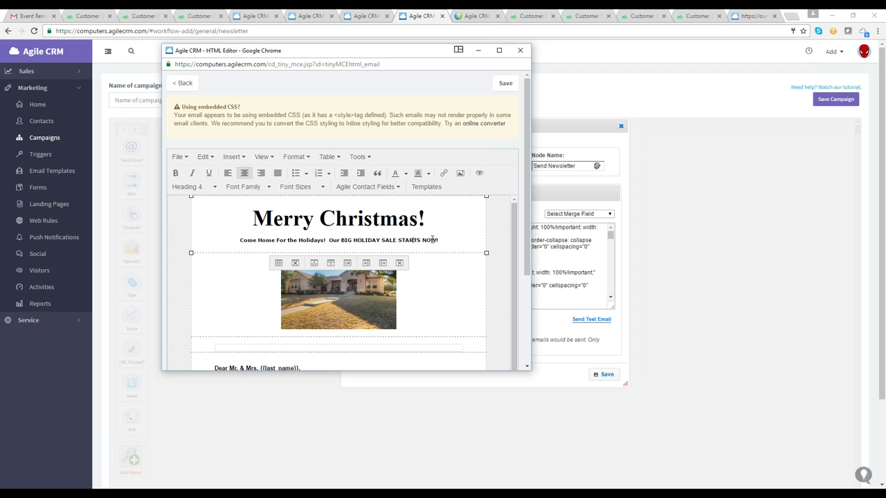
left_click_drag(438, 240, 332, 241)
left_click_drag(241, 241, 239, 240)
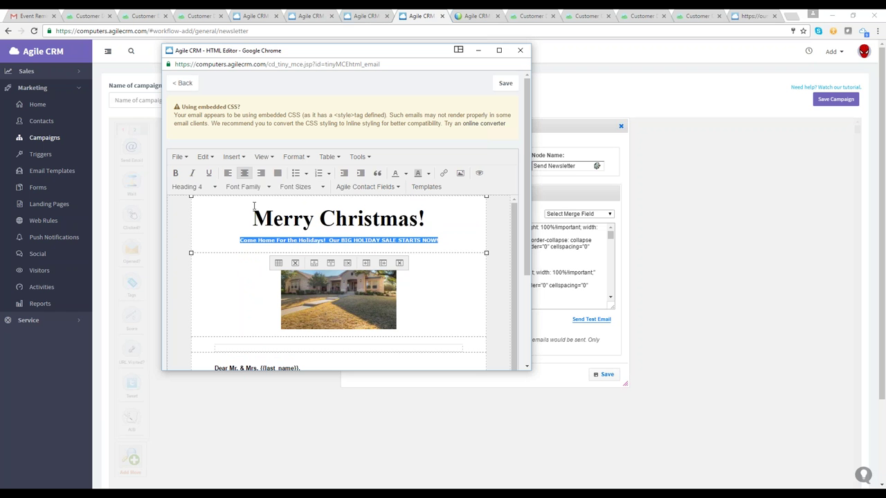
left_click(297, 187)
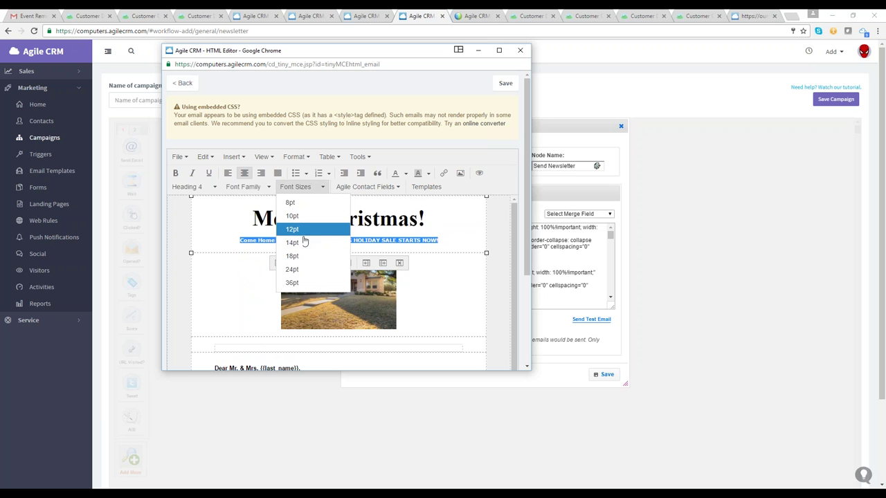
left_click(305, 256)
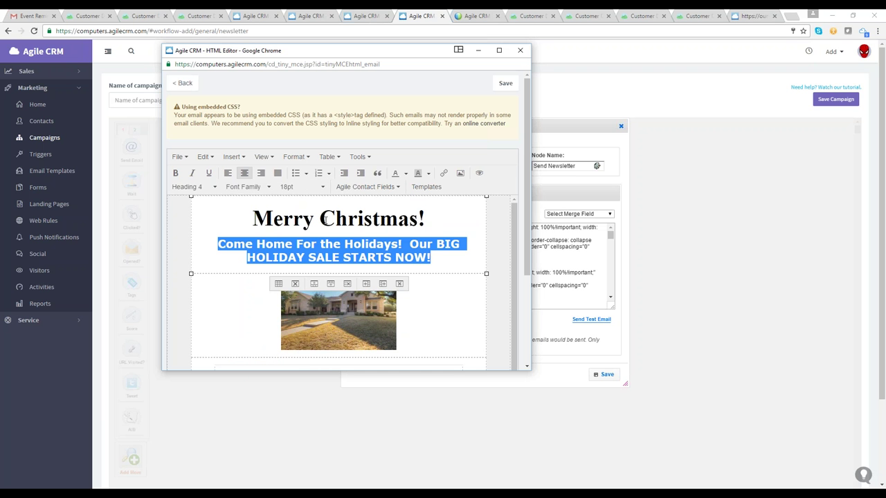
left_click(299, 187)
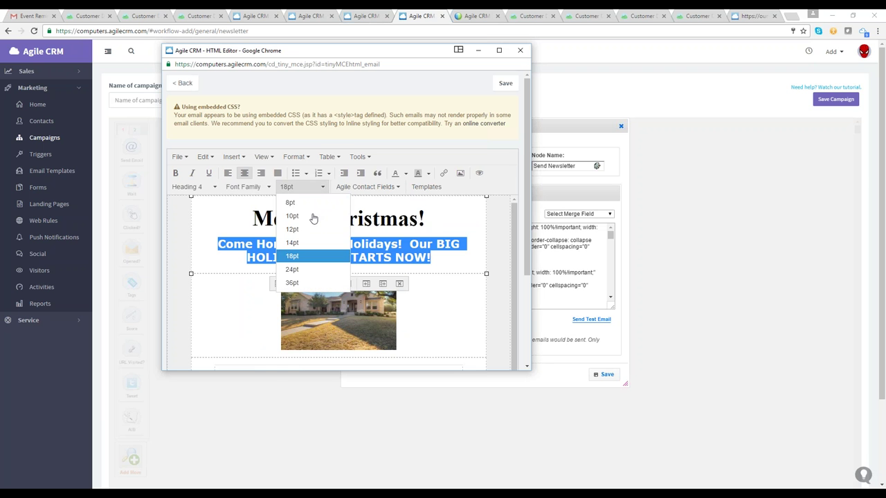
left_click(311, 217)
Enlarge the house photo in the email body to about 1.8 times its size, keeping its proportions
left_click(450, 279)
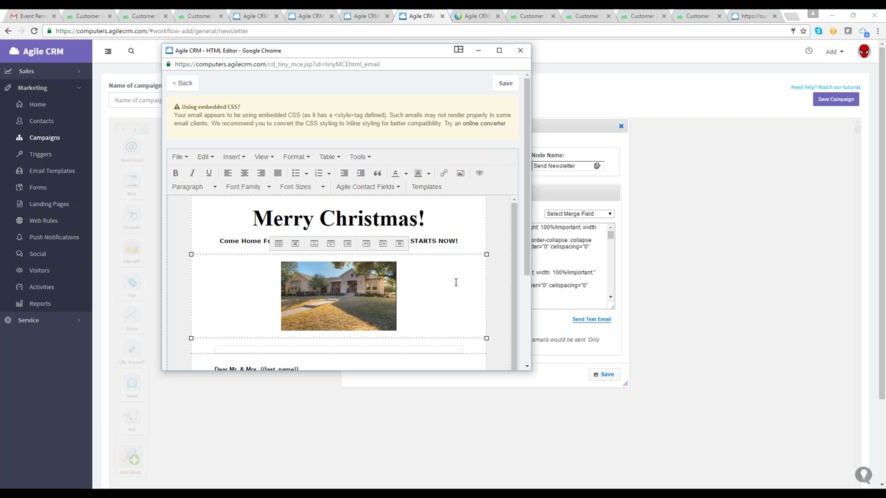
left_click(393, 308)
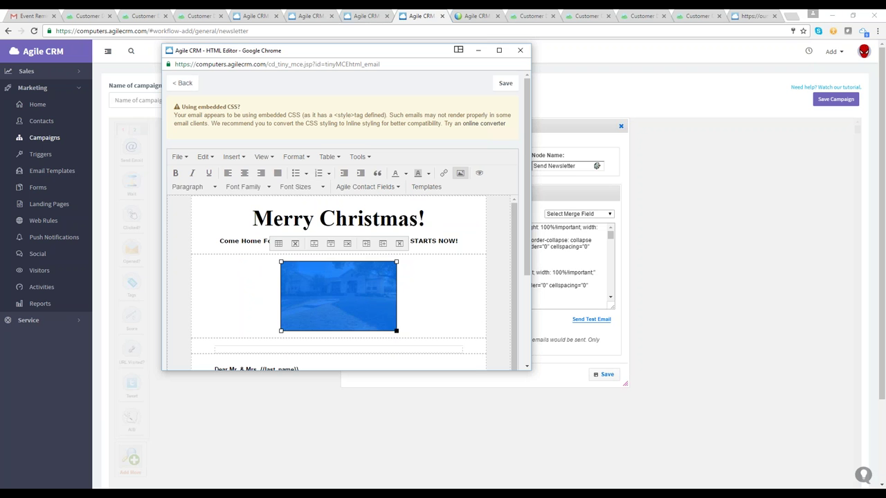
left_click(396, 331)
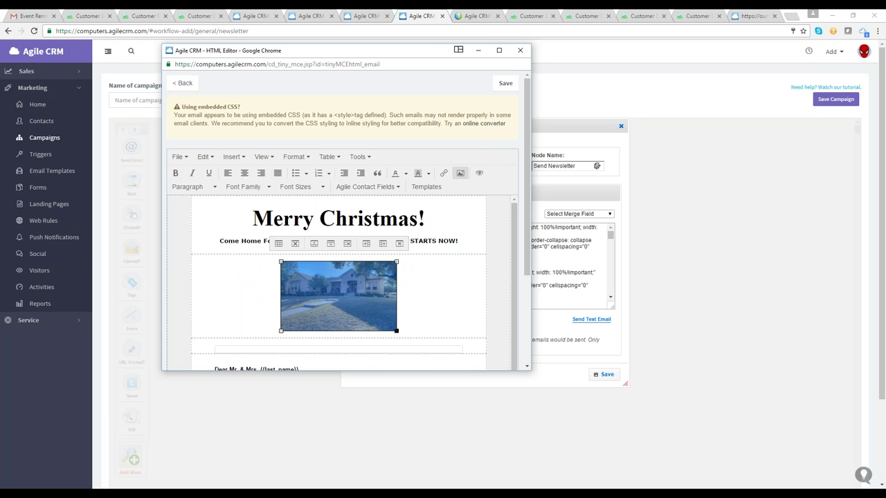
left_click_drag(395, 331, 501, 363)
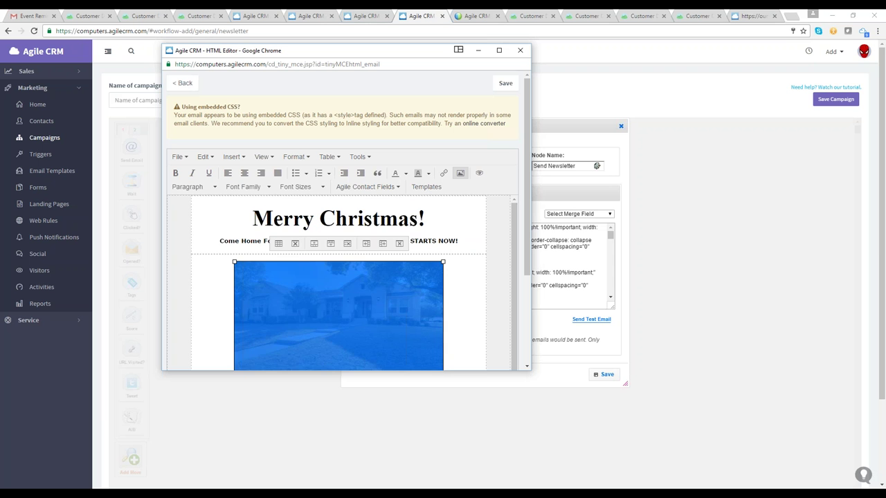
left_click(484, 330)
Review the whole email from heading to social links in the editor and in the preview, and close the preview
scroll(484, 311, "down", 2)
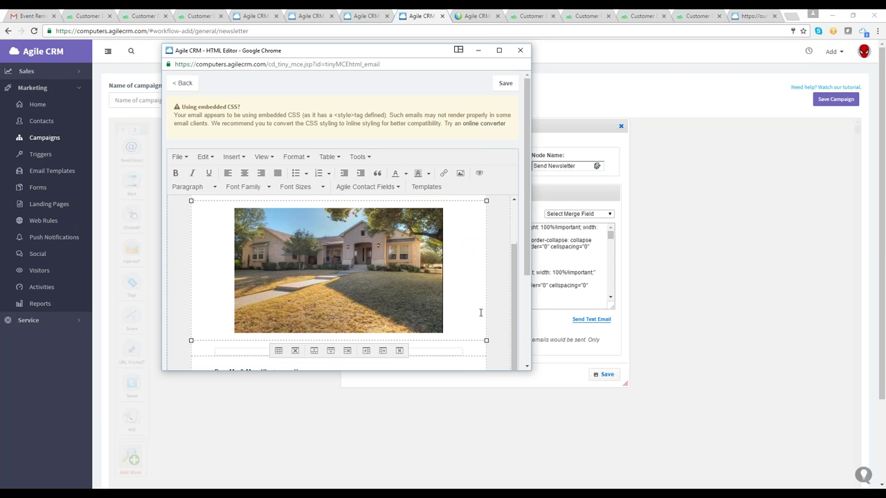
scroll(480, 313, "down", 3)
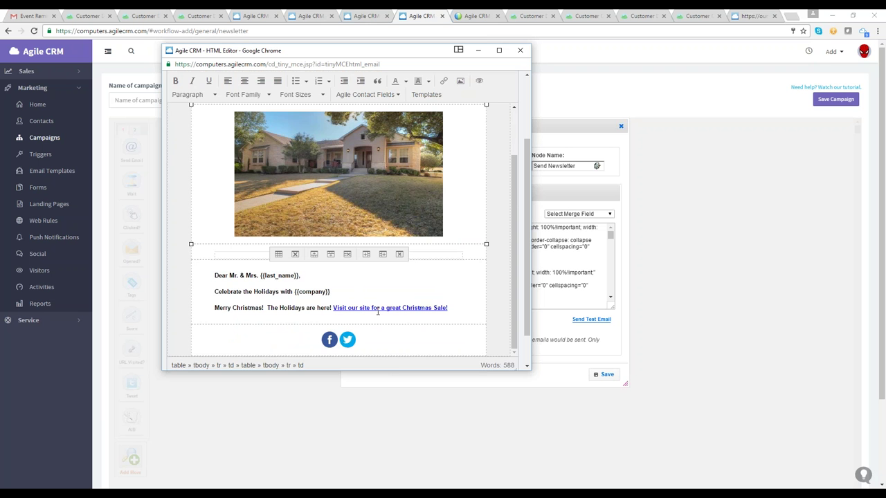
scroll(378, 311, "up", 3)
scroll(388, 291, "up", 2)
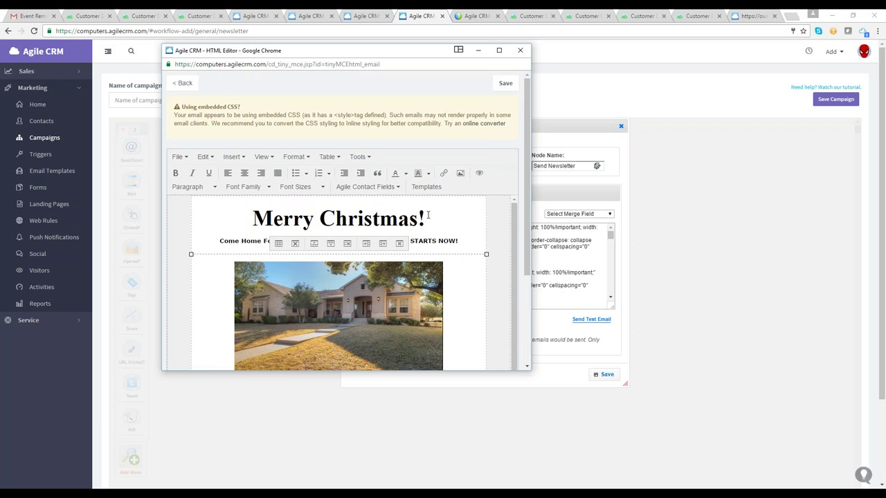
left_click(479, 173)
scroll(451, 224, "down", 3)
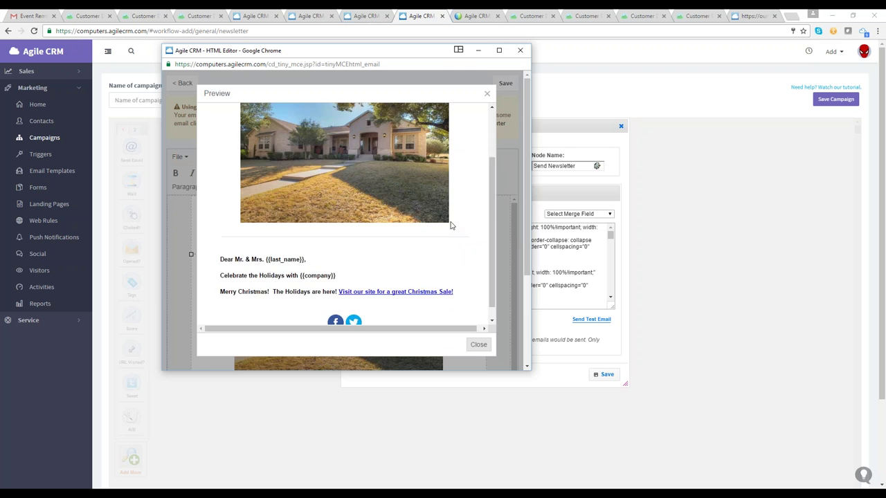
key("Escape")
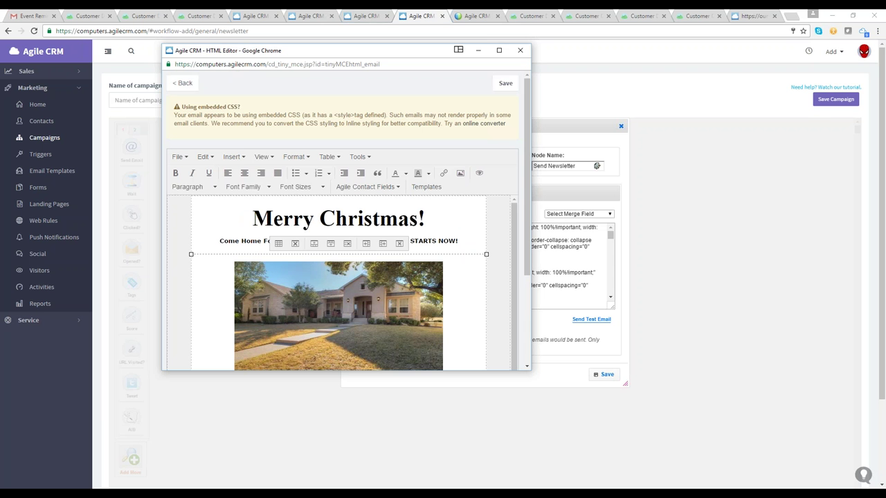
left_click_drag(523, 223, 521, 280)
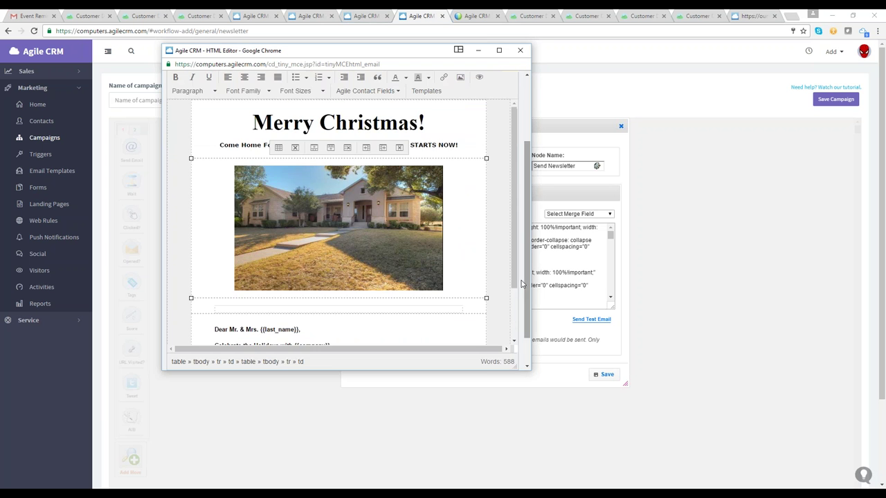
scroll(516, 337, "down", 2)
scroll(516, 337, "up", 4)
left_click_drag(526, 241, 523, 145)
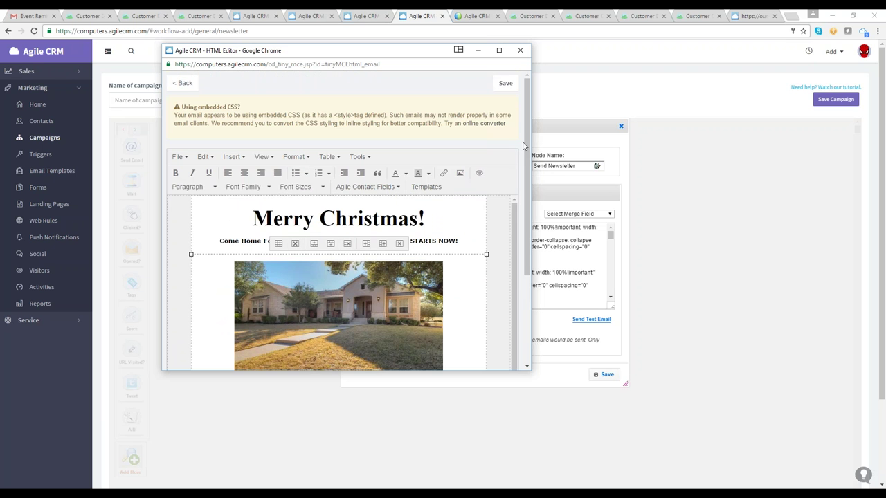
Save the edited HTML email and the Send Newsletter node's settings
left_click(505, 83)
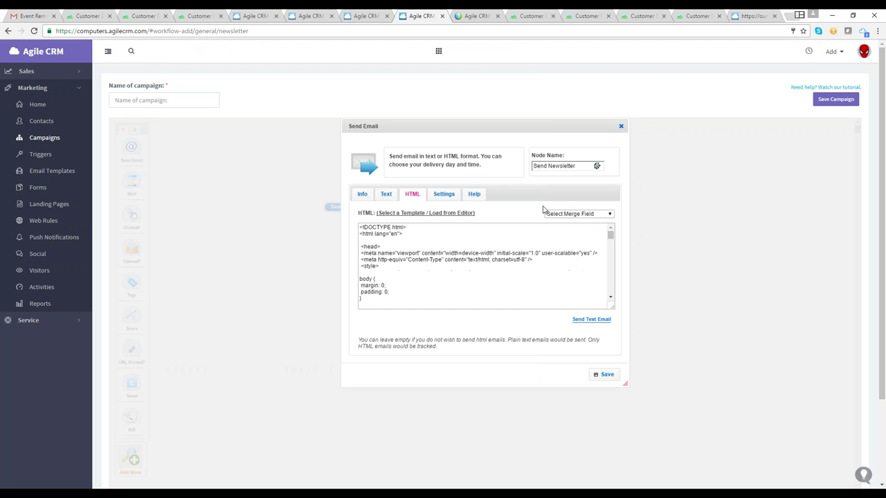
left_click(606, 376)
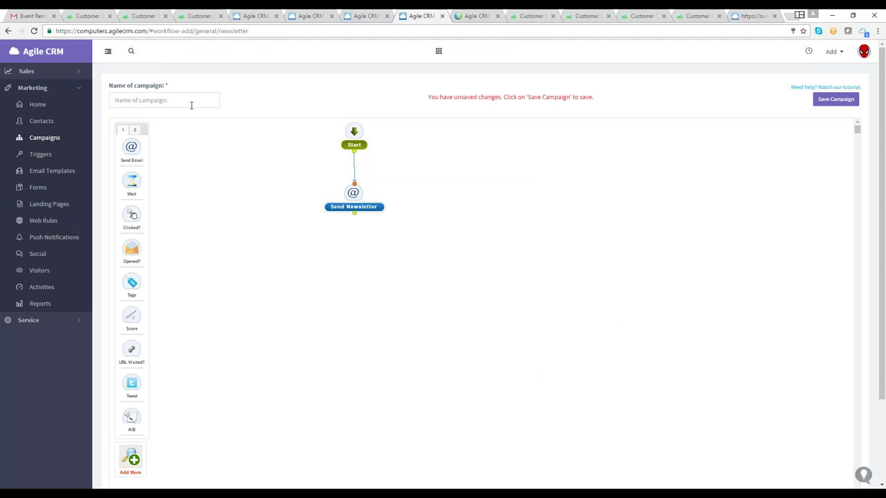
Name the campaign "Marketing Automation Workshop 24", save it, and dismiss the suggestion to assign contacts
left_click(191, 104)
type("M")
key("Down")
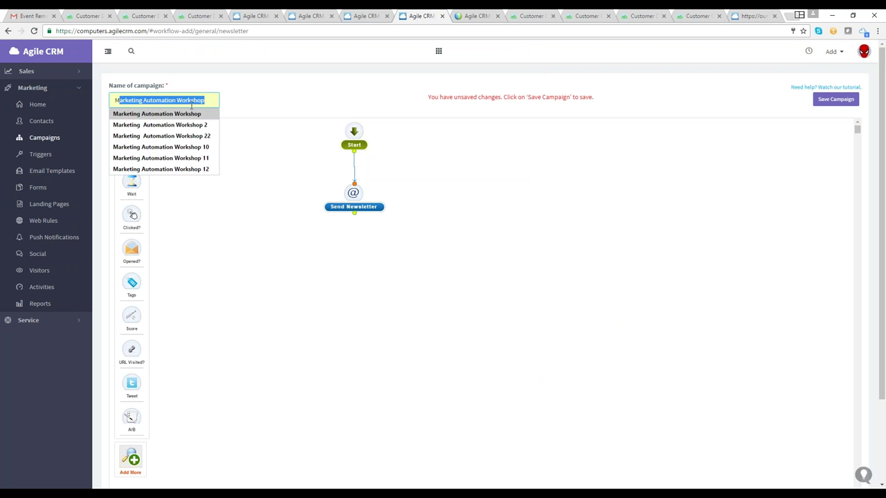
type("24")
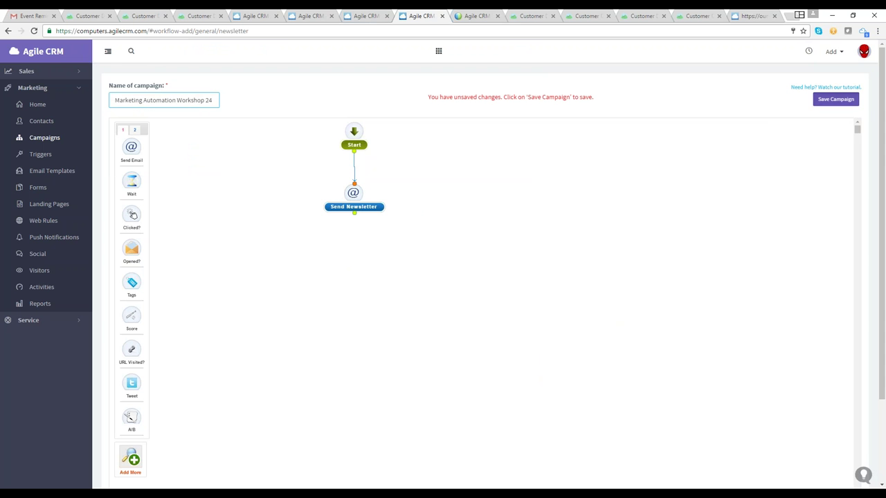
left_click(817, 101)
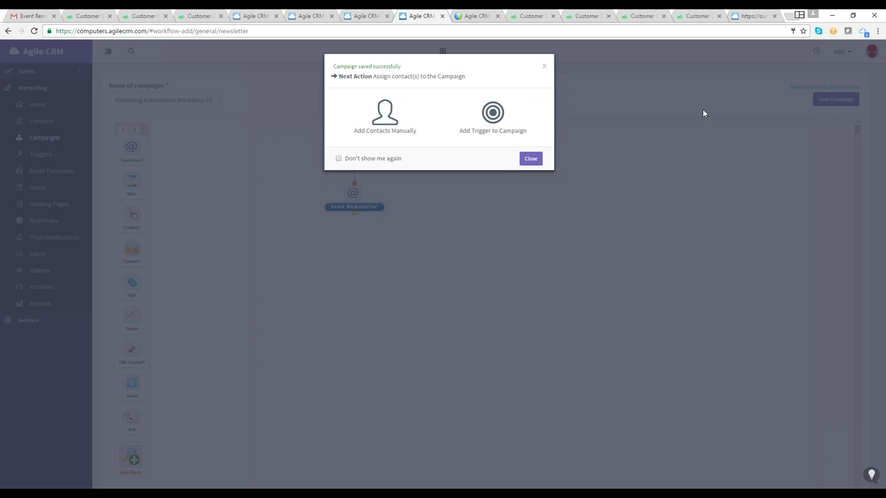
left_click(531, 148)
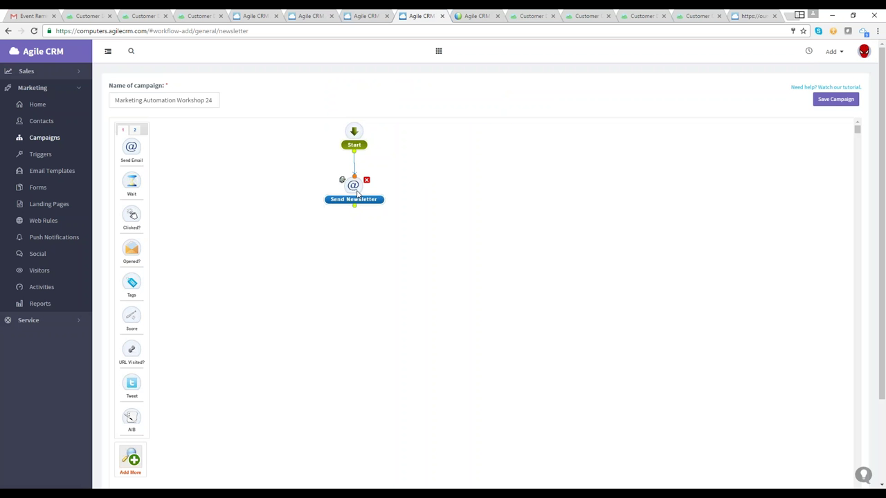
Look at the available sender addresses in the Send Newsletter node's settings, and close them without changes
left_click_drag(358, 194, 358, 195)
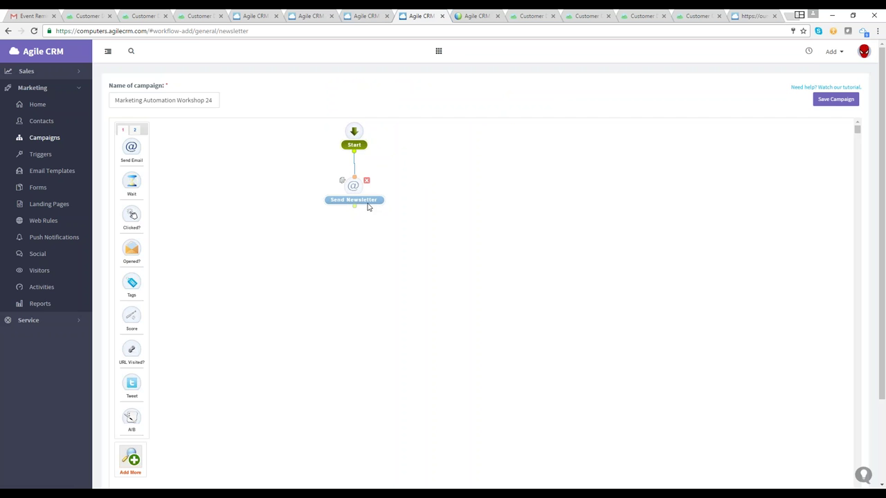
left_click(427, 246)
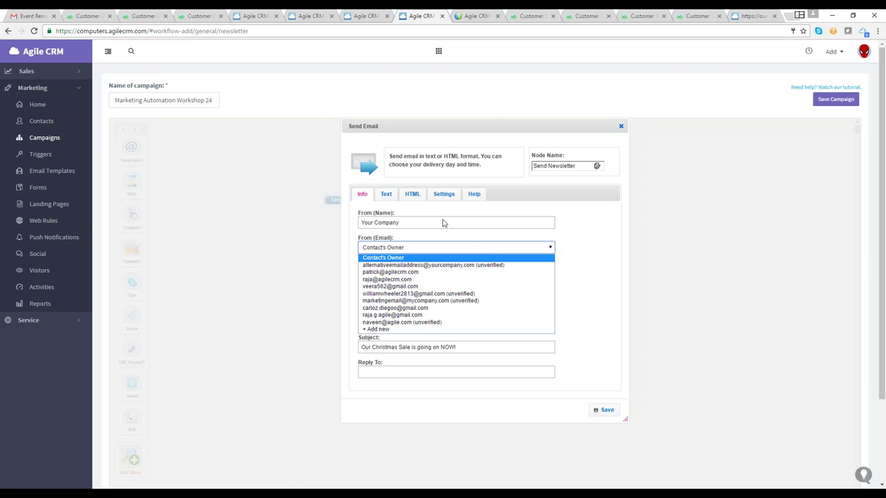
left_click(621, 126)
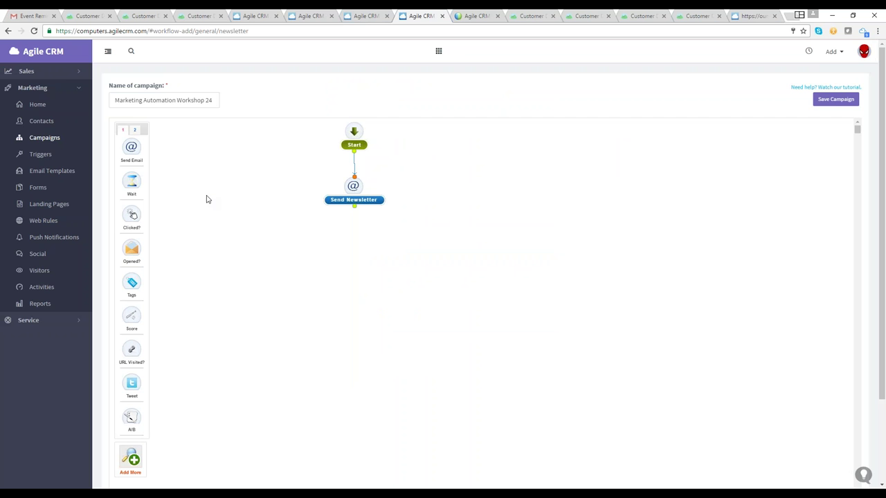
Add an Opened? node to the campaign with a max wait time of 7 days, checking its help text
mouse_move(342, 182)
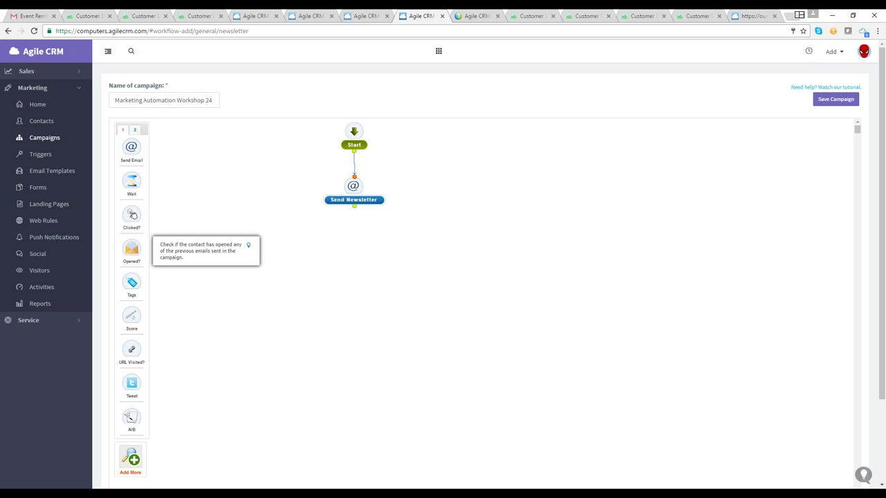
left_click_drag(132, 249, 361, 249)
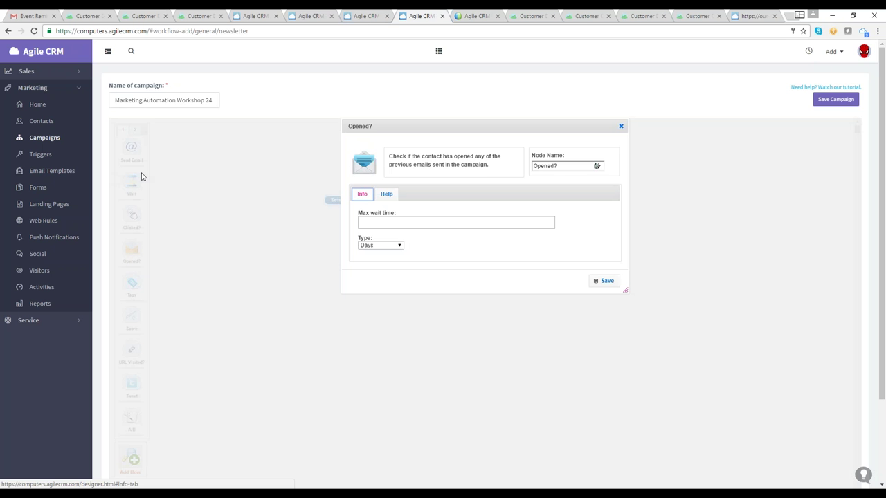
left_click(378, 225)
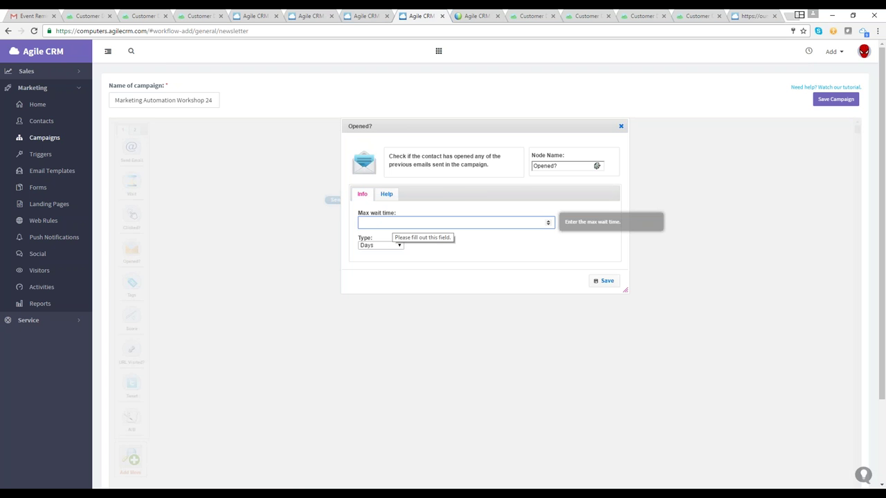
type("7")
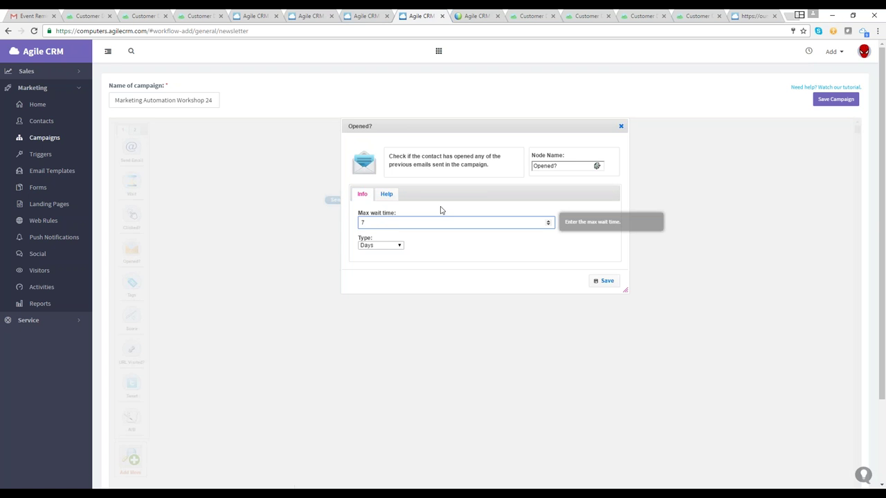
left_click(388, 195)
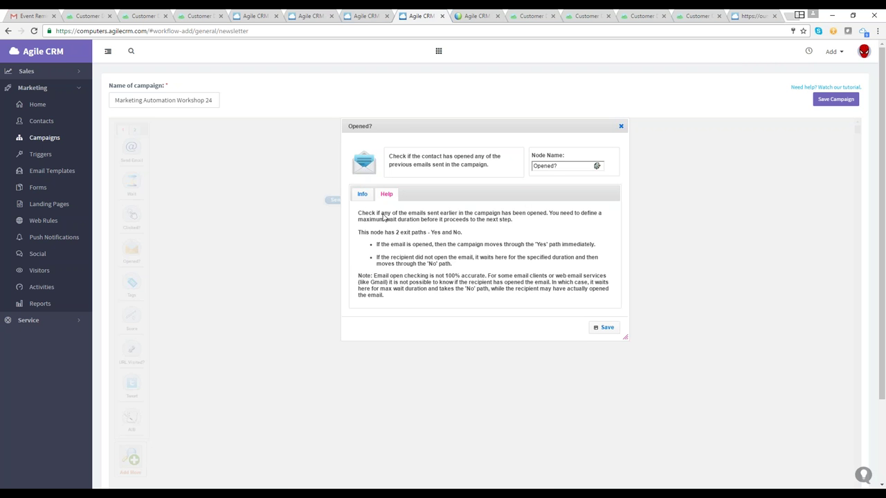
left_click(365, 196)
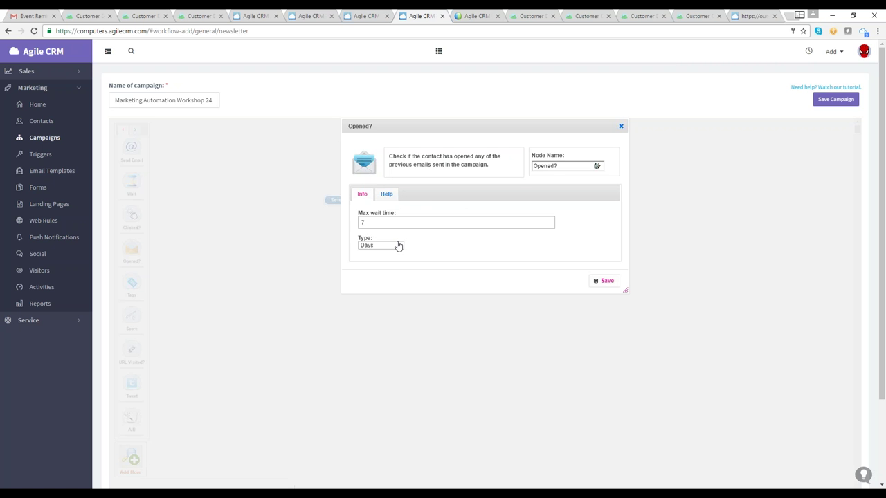
left_click(271, 191)
Place the Opened? node directly below Send Newsletter and connect Send Newsletter's output to it
left_click_drag(229, 228, 357, 246)
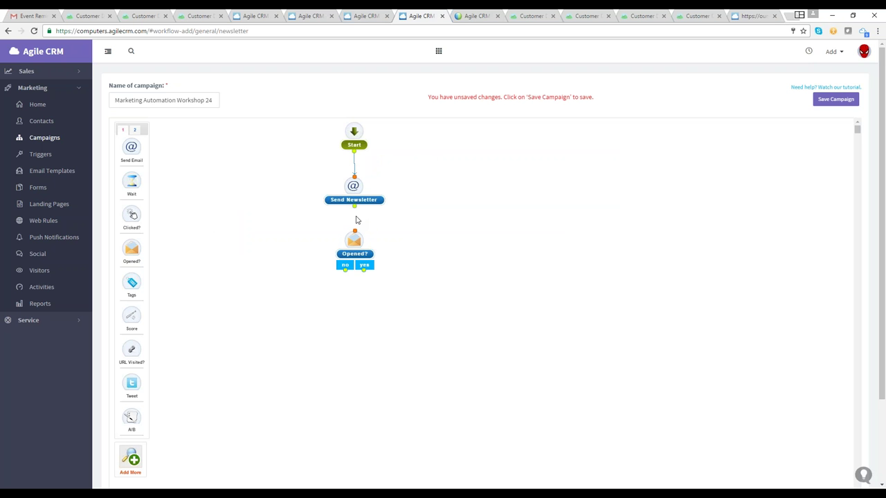
left_click_drag(353, 206, 354, 232)
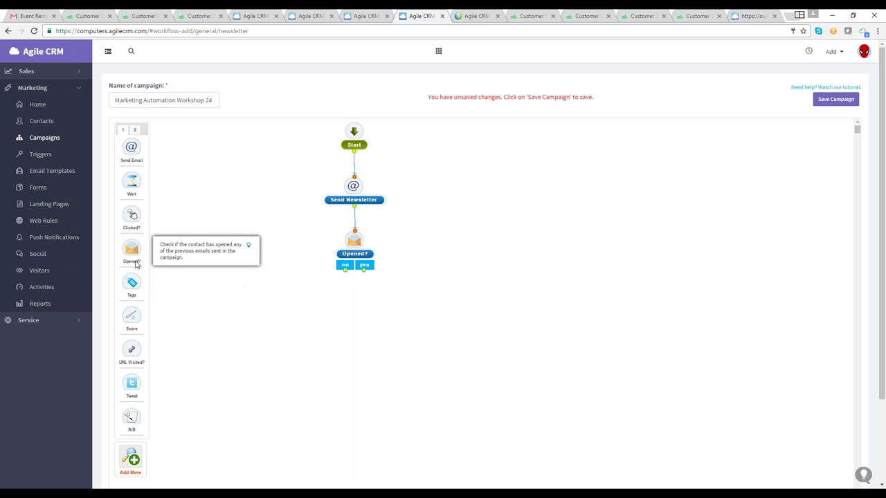
Add a Score node to the campaign that adds 5 to the contact's score
mouse_move(132, 255)
left_mouse_down()
mouse_move(218, 269)
mouse_move(315, 315)
mouse_move(254, 274)
mouse_move(142, 255)
left_mouse_up()
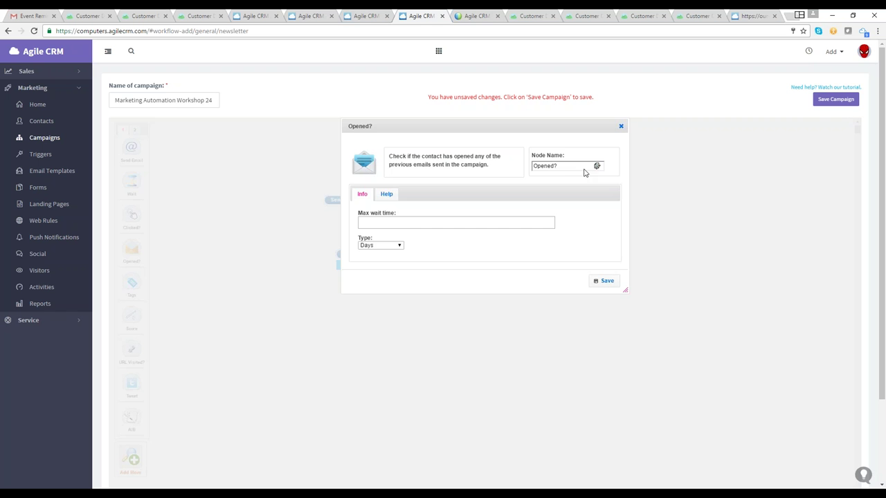
left_click(621, 126)
left_click_drag(131, 317, 386, 315)
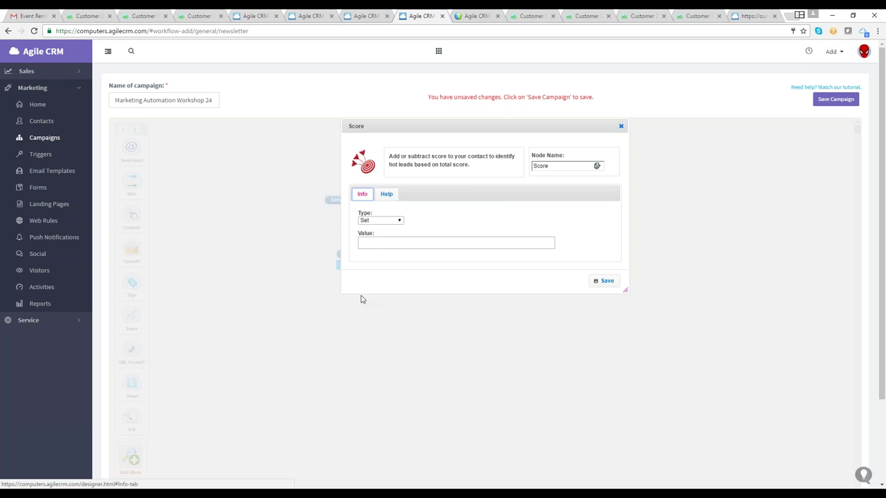
left_click(380, 220)
left_click(370, 231)
left_click(405, 243)
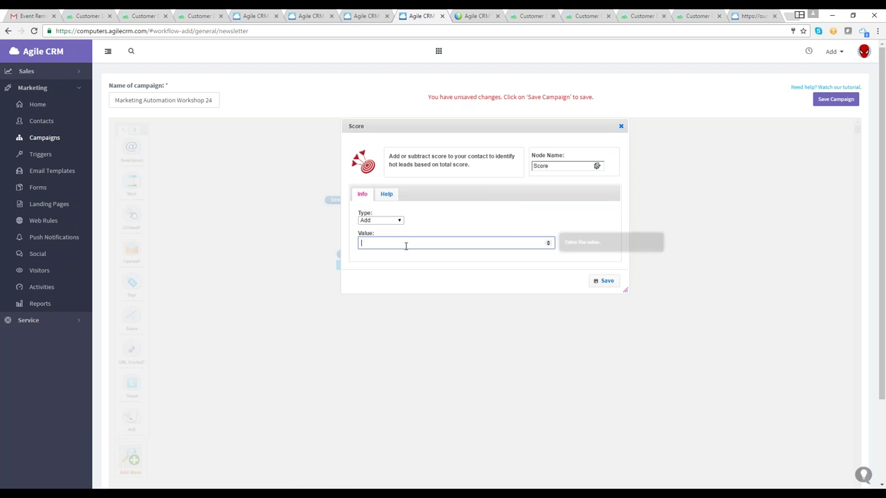
type("5")
left_click(602, 281)
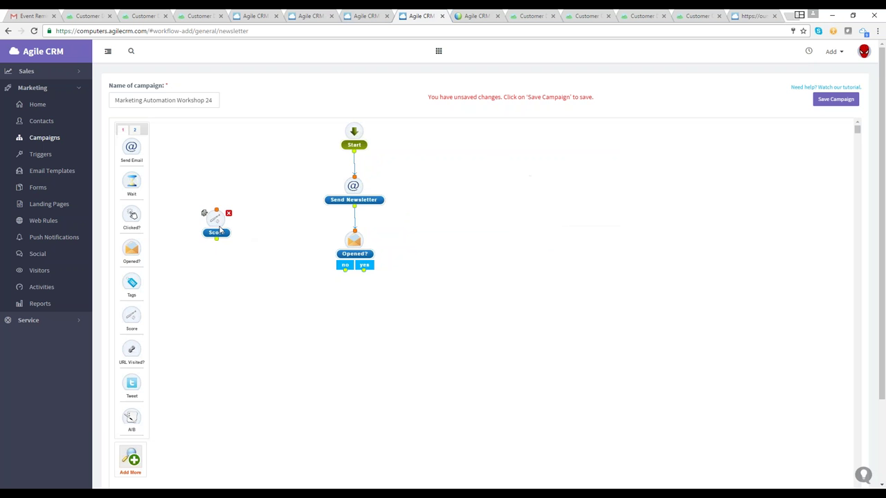
Place the Score node diagonally below Opened? and connect Opened?'s yes output to it
left_click_drag(214, 228, 436, 297)
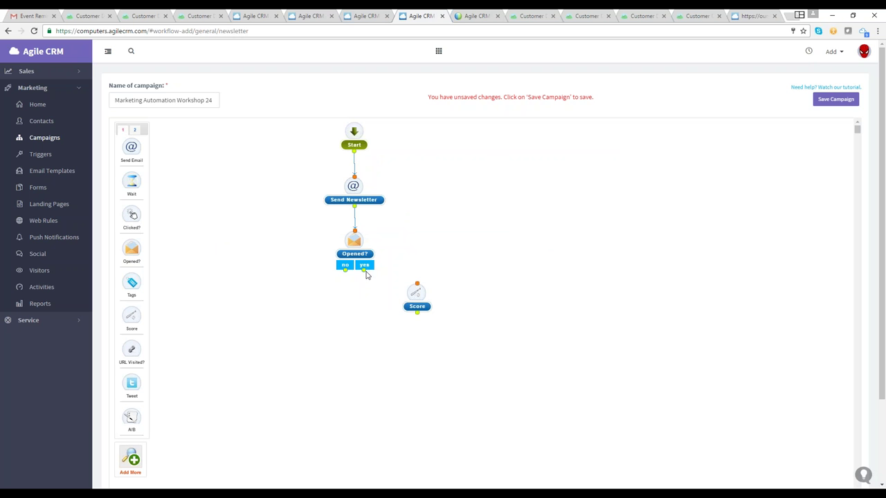
left_click_drag(364, 269, 409, 283)
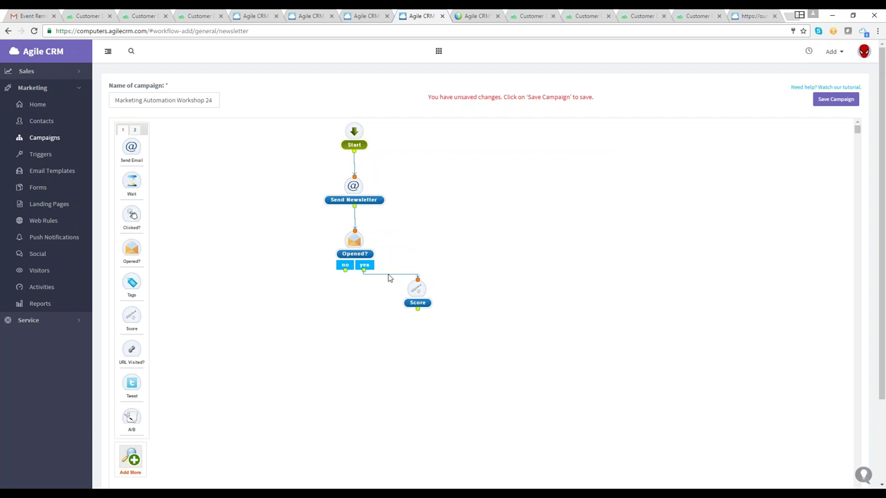
mouse_move(408, 284)
Add a Clicked? node with its wait time in days, place it below Score, and connect Score's output to it
left_click_drag(144, 225, 509, 312)
left_click(470, 227)
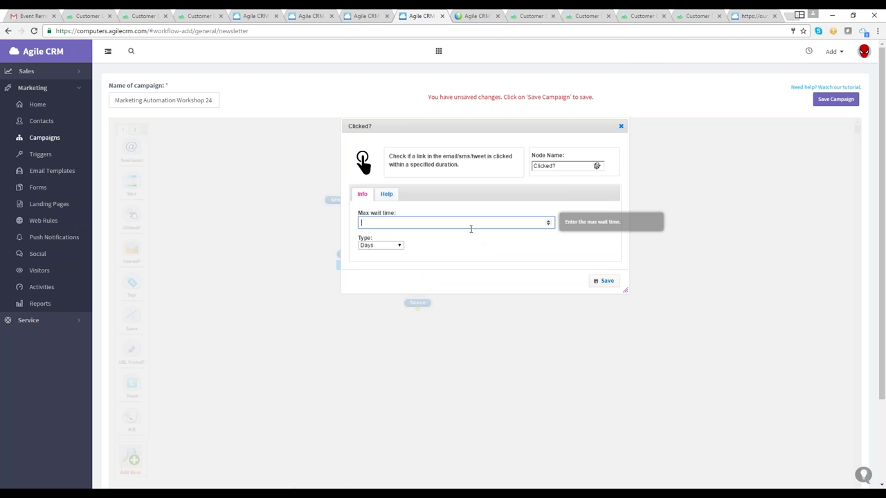
left_click(602, 281)
mouse_move(225, 223)
left_click_drag(225, 223, 440, 345)
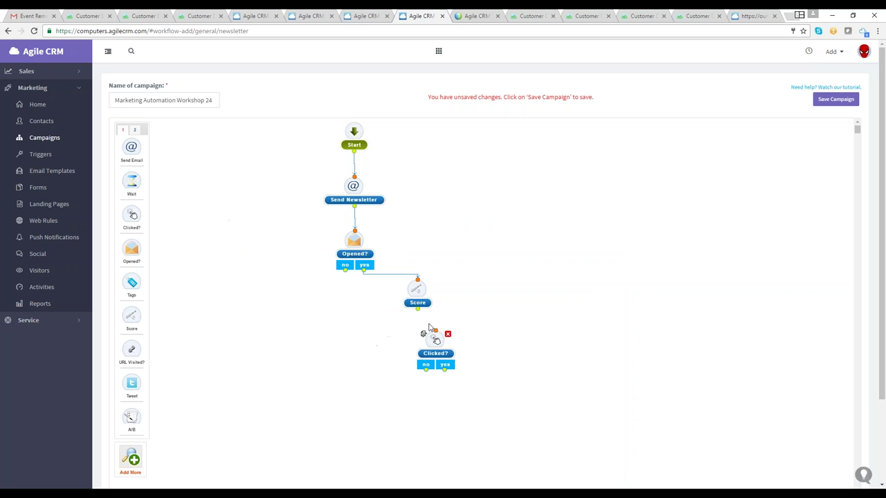
left_click_drag(417, 310, 435, 332)
Move Opened? slightly closer to Send Newsletter and shift Clicked? further to the right of Score
mouse_move(360, 251)
left_click_drag(361, 250, 361, 241)
left_click_drag(425, 333, 461, 316)
Add a second Score node that adds 5, place it diagonally below Clicked?, and link it to the yes output
left_click_drag(158, 328, 535, 291)
left_click(388, 221)
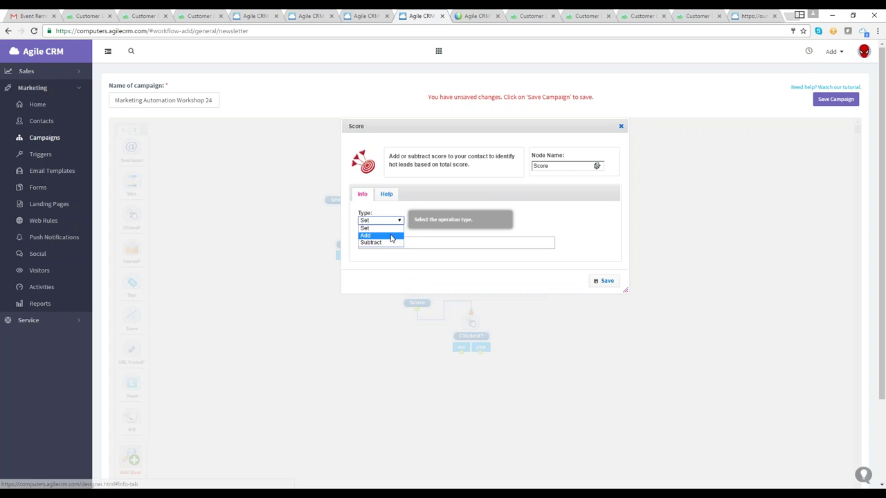
left_click(367, 234)
left_click(361, 242)
type("5")
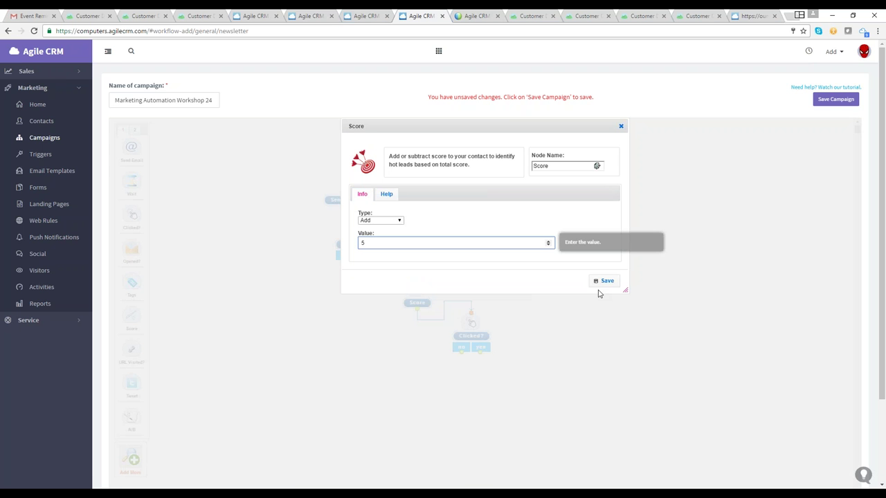
left_click(602, 281)
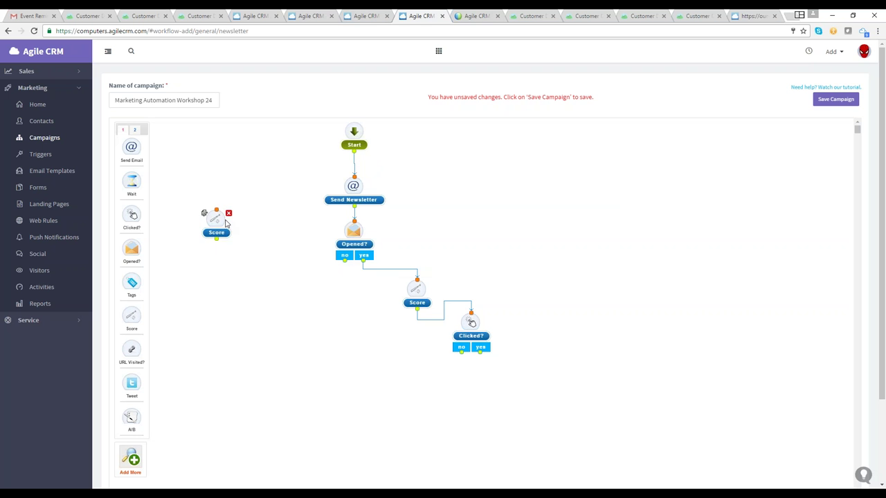
left_click_drag(216, 220, 521, 371)
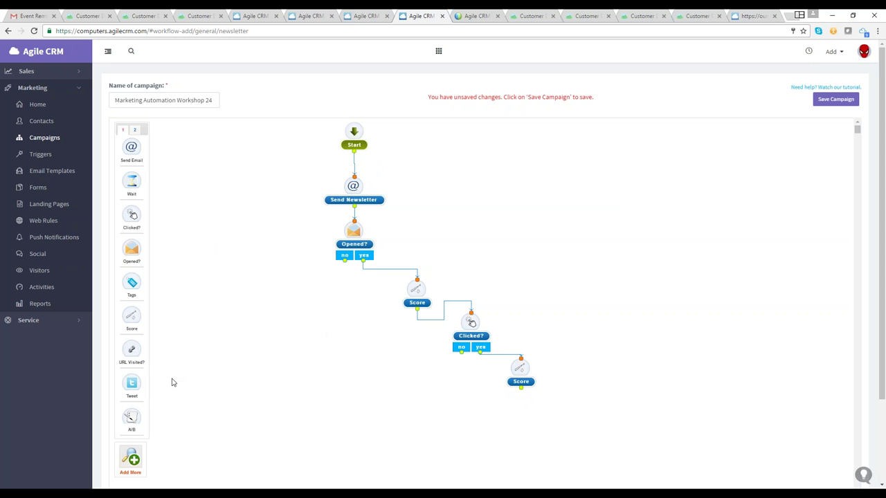
Draft a Tweet node with the status "Check your Inbox!! We have a great new weekly advertisement for you!" and close it unsaved
left_click_drag(136, 388, 235, 359)
left_click(461, 308)
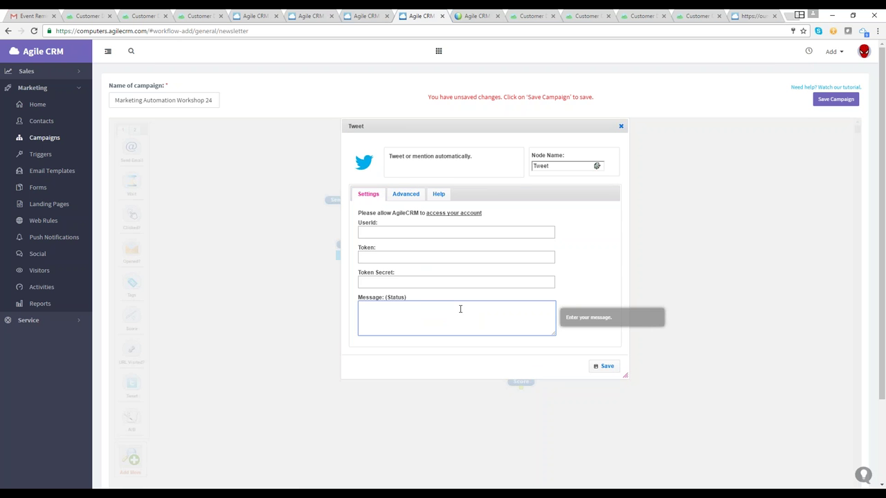
type("Check your Inbox!! We have a fg")
type("ew weekly")
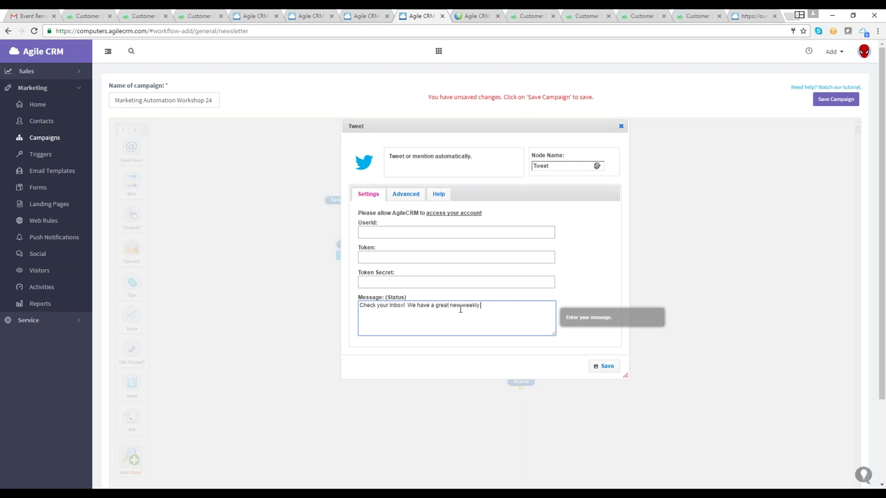
type(" advertisement for you!")
left_click(621, 126)
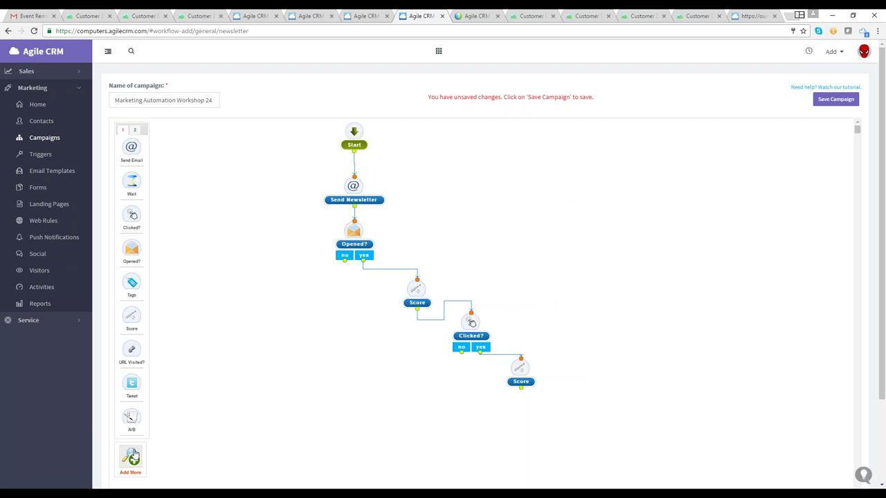
Browse the additional contact-related nodes and start adding an Add Deal node to the campaign
left_click(131, 457)
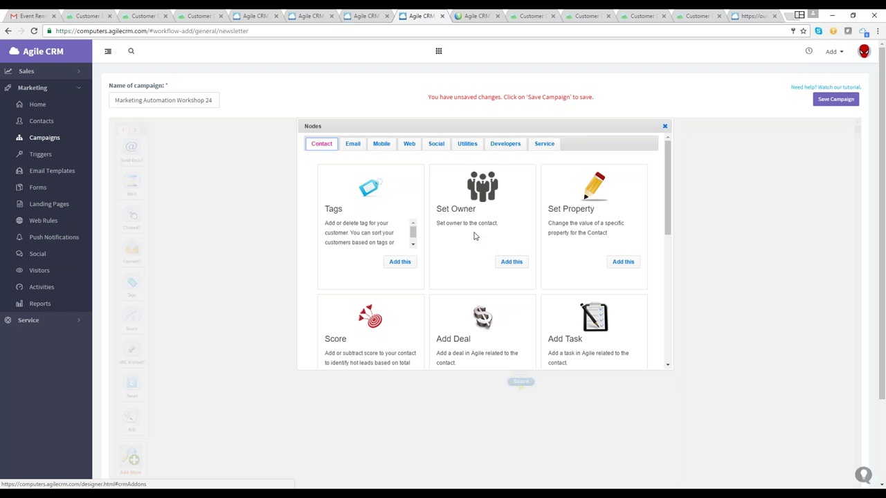
scroll(572, 265, "down", 1)
scroll(575, 270, "down", 1)
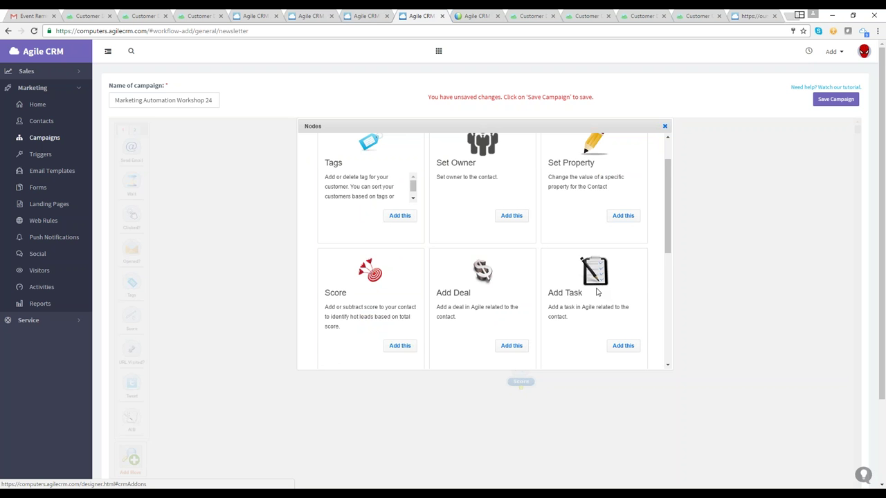
scroll(554, 283, "down", 1)
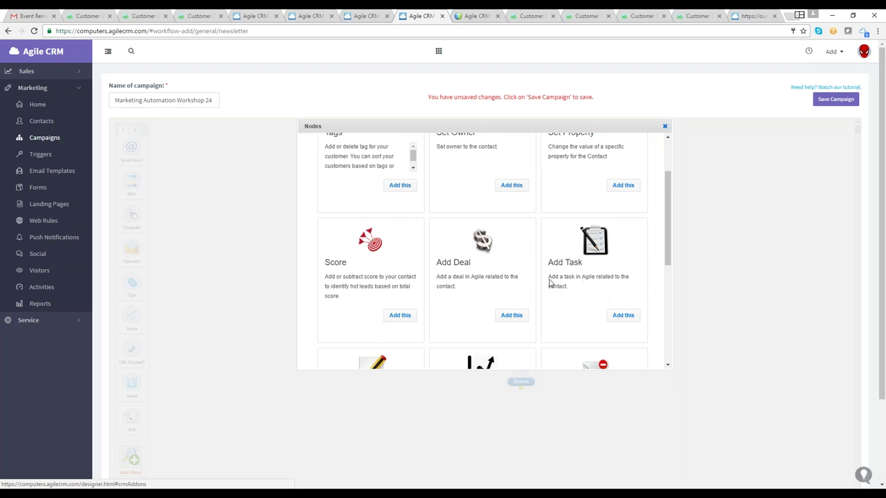
left_click(511, 315)
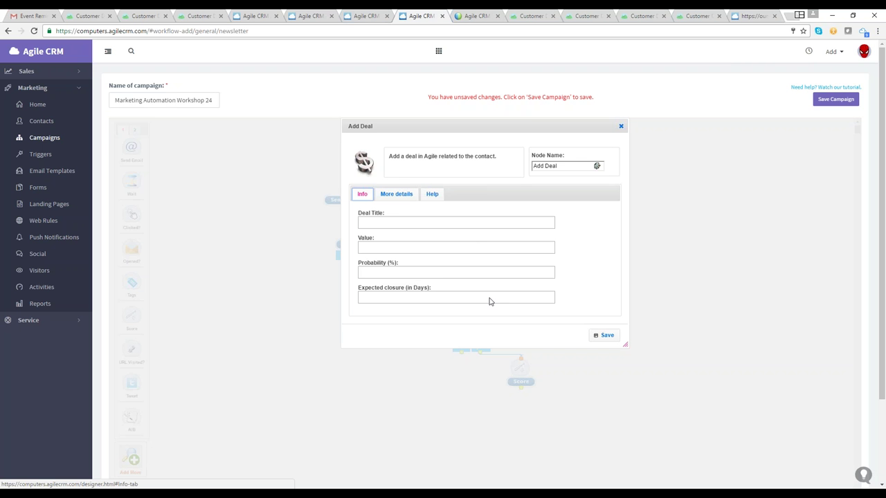
Title the deal "Possible Sale" with a value of 500, a 50% probability and an expected closure of 30 days
left_click(452, 223)
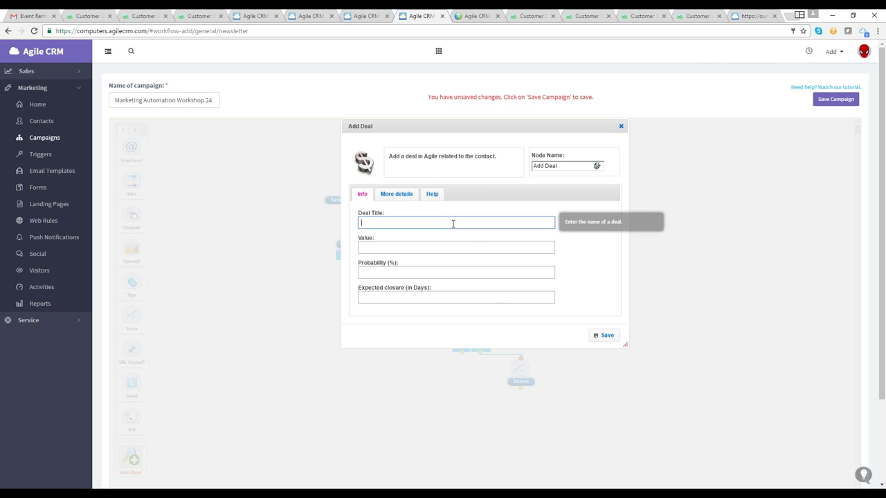
type("Possible Sale")
key("Tab")
type("500")
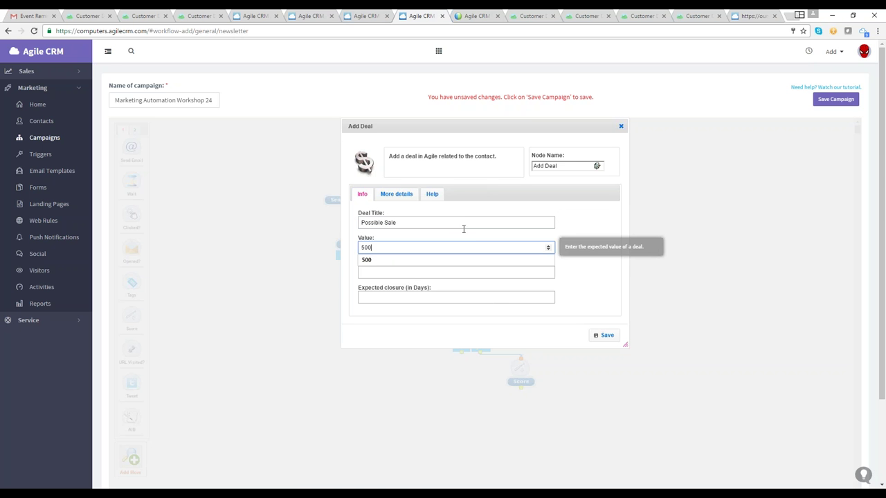
key("Down")
key("Return")
key("Tab")
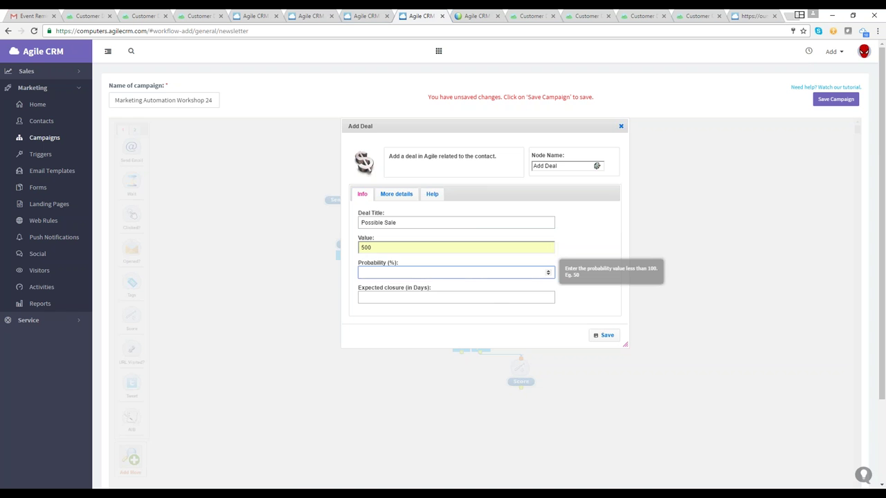
type("50")
key("Tab")
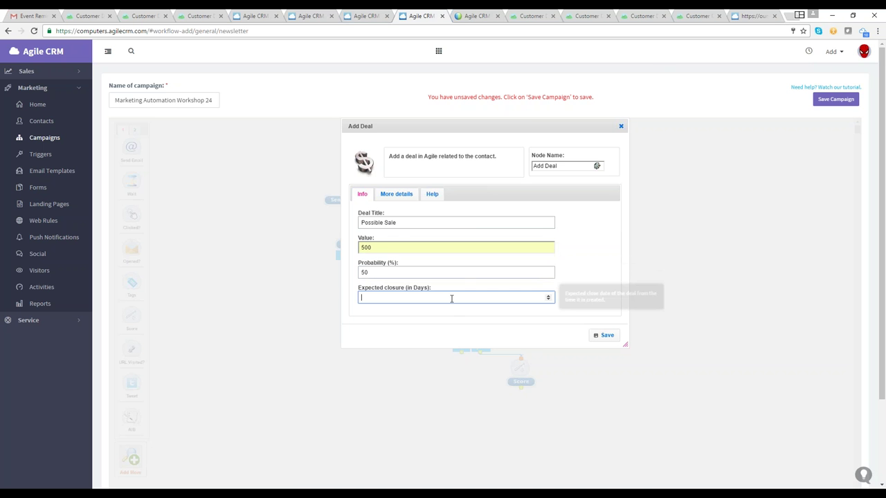
type("30")
Set the deal's track and milestone to Microsoft - Prospect and its source to Referral, and save the node
left_click(399, 201)
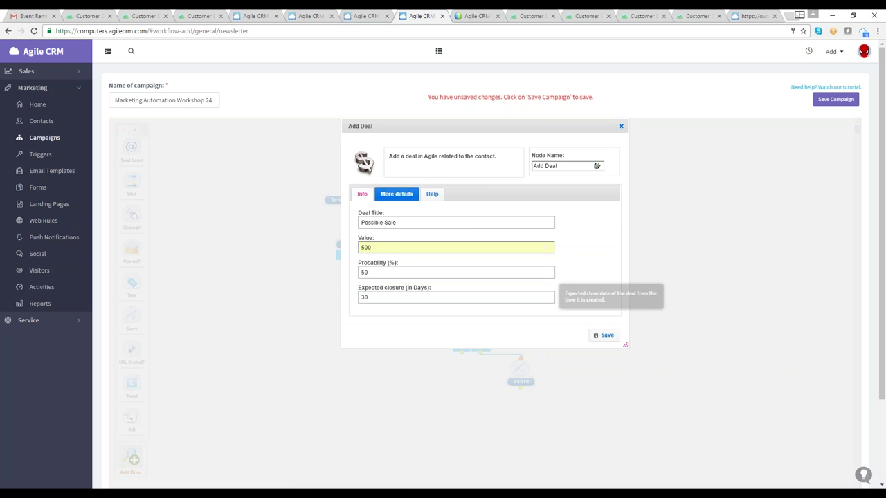
left_click(409, 221)
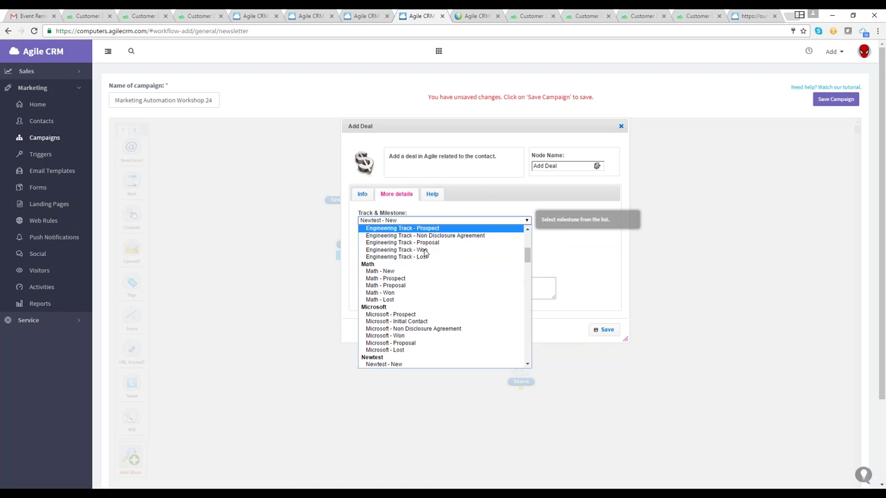
key("Down")
key("Down")
key("Down")
key("Down")
key("Down")
key("Down")
key("Down")
key("Down")
key("Down")
key("Down")
key("Return")
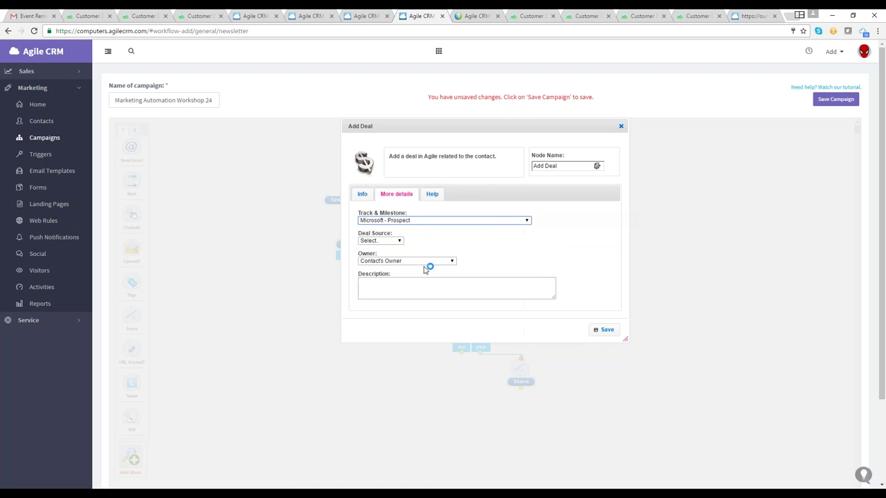
left_click(392, 240)
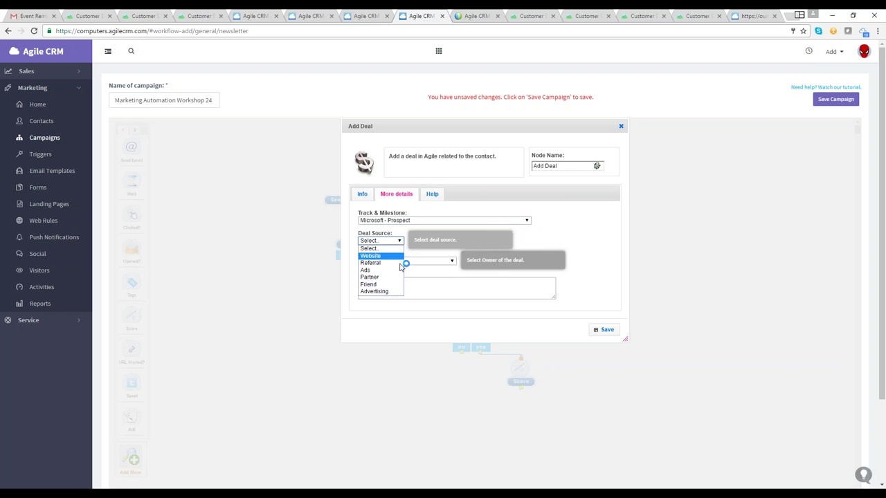
left_click(386, 263)
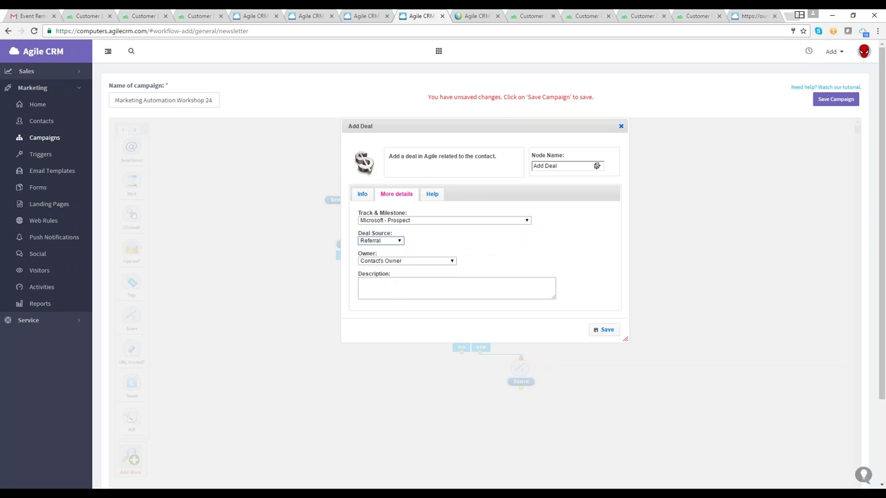
left_click(610, 335)
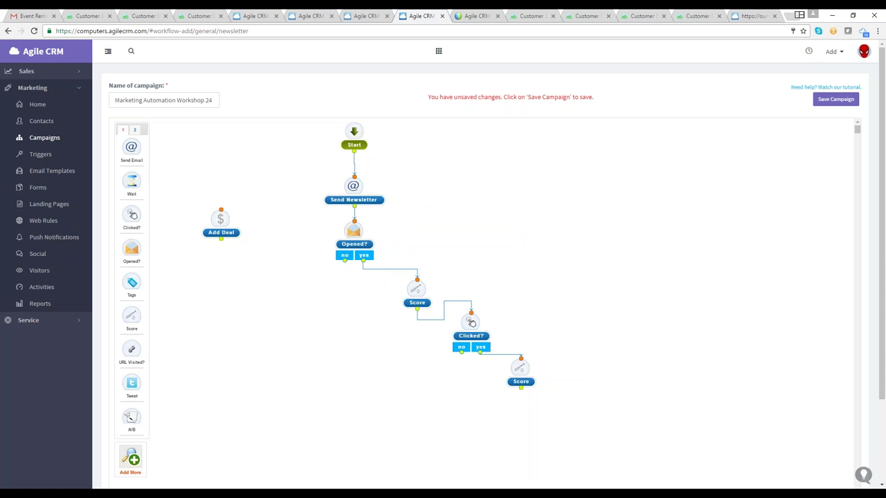
Place the Add Deal node diagonally below the second Score node and connect that Score's output to it
left_click_drag(222, 232, 574, 408)
left_click_drag(520, 389, 560, 393)
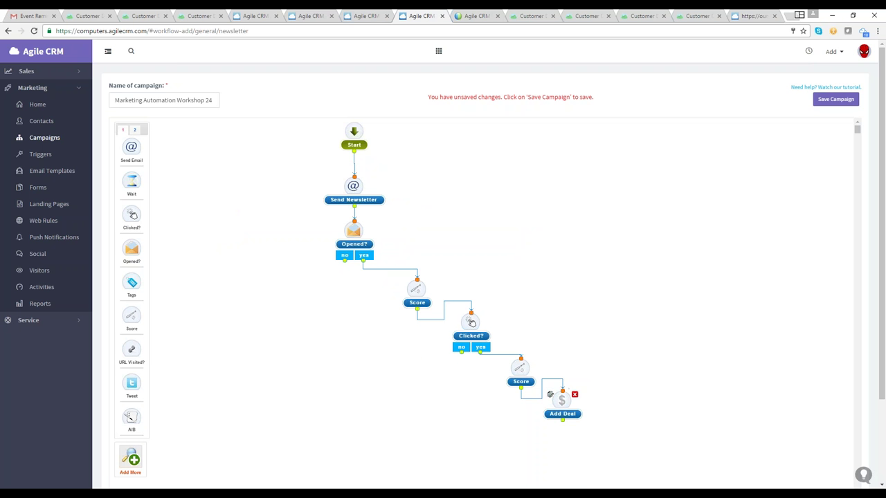
Add an Add Task node with the task named "Follow Up" and 5 due days, and save the node
left_click(131, 456)
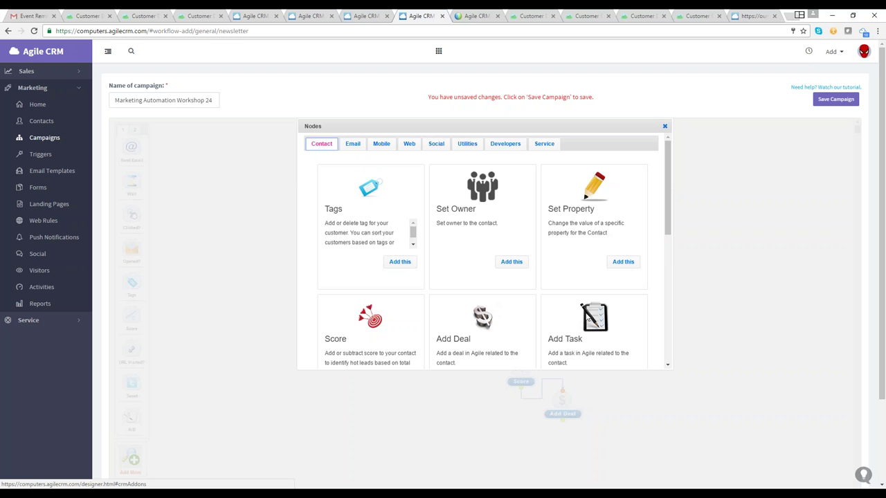
scroll(595, 323, "down", 1)
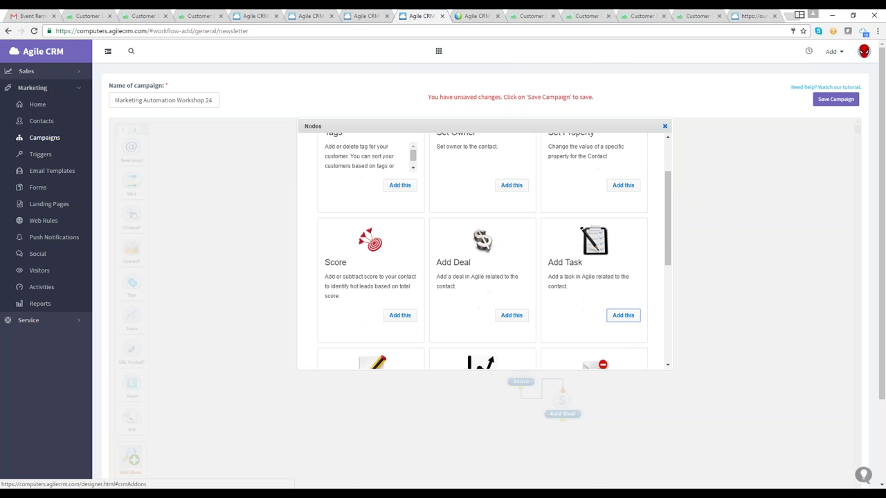
left_click(622, 316)
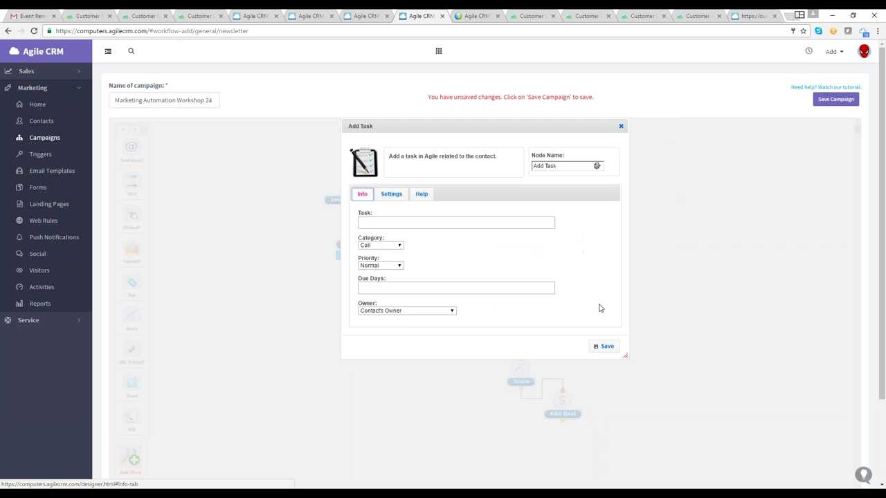
left_click(446, 222)
type("Follow Up")
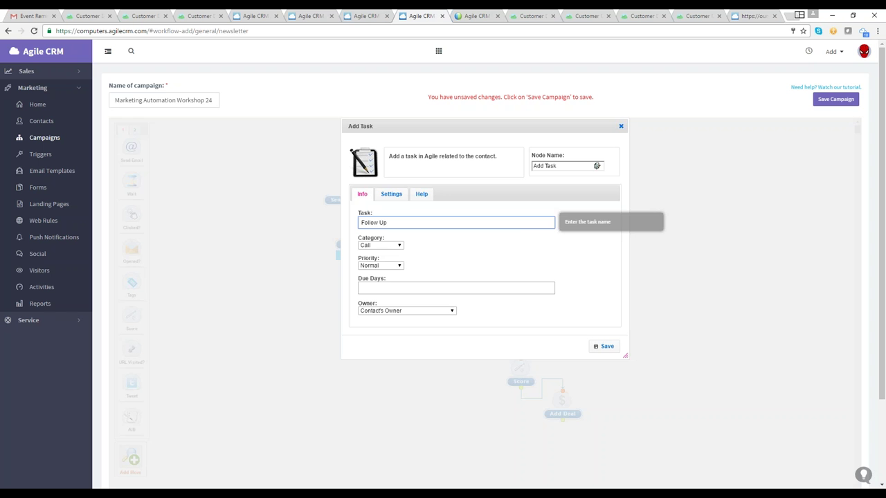
left_click(374, 288)
type("5")
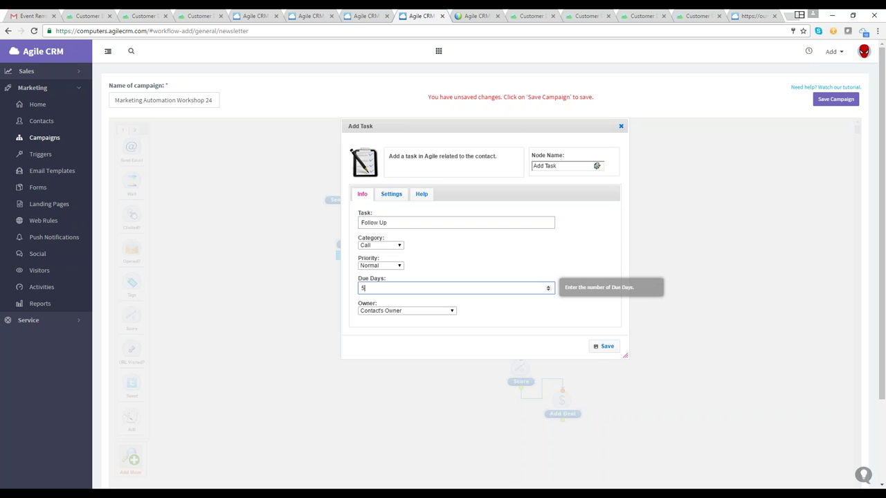
left_click(442, 320)
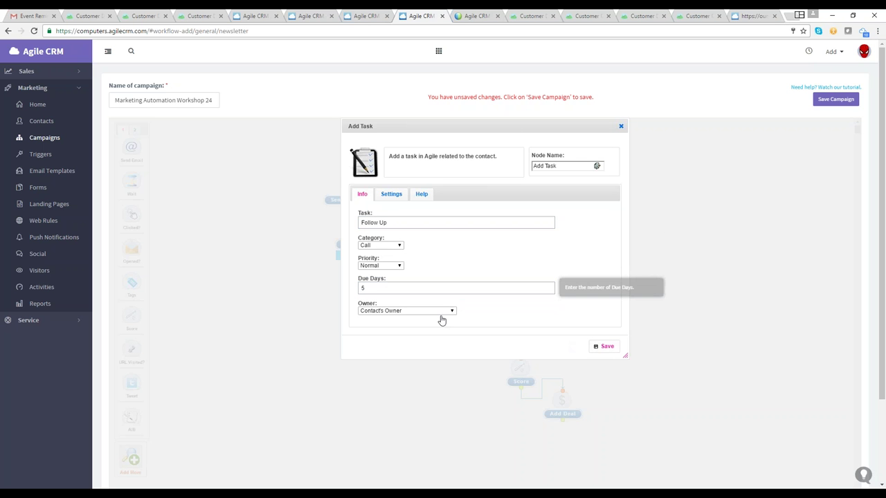
Place the Add Task node diagonally below the Add Deal node and connect the Add Deal output to it
left_click(275, 275)
left_click_drag(234, 213, 642, 429)
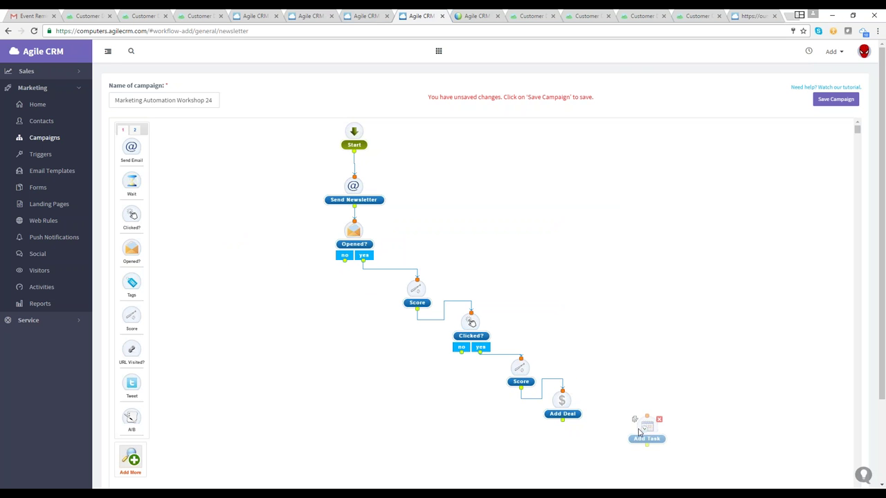
left_click_drag(562, 420, 631, 419)
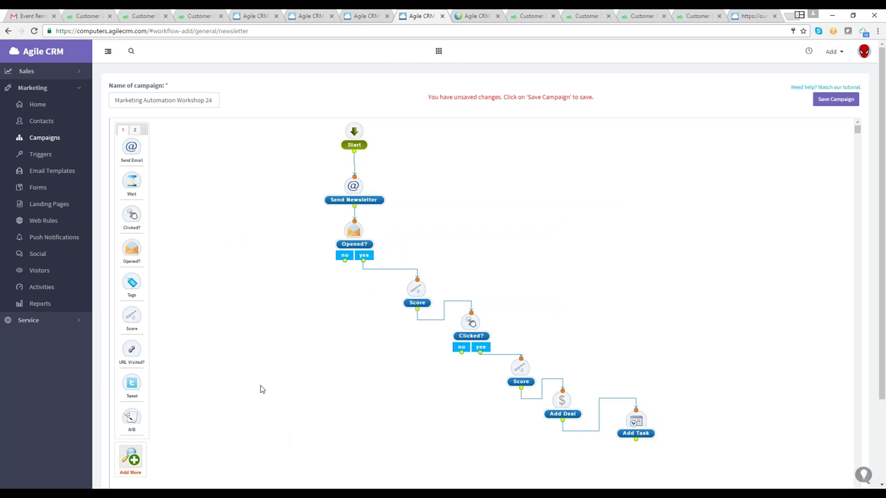
Examine the additional nodes offered for contacts, email and mobile
scroll(483, 280, "down", 2)
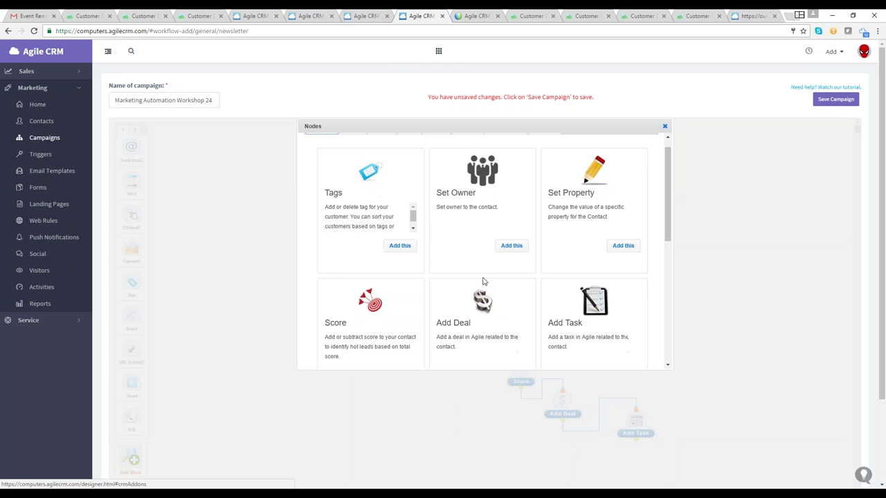
scroll(483, 280, "down", 1)
scroll(443, 235, "up", 3)
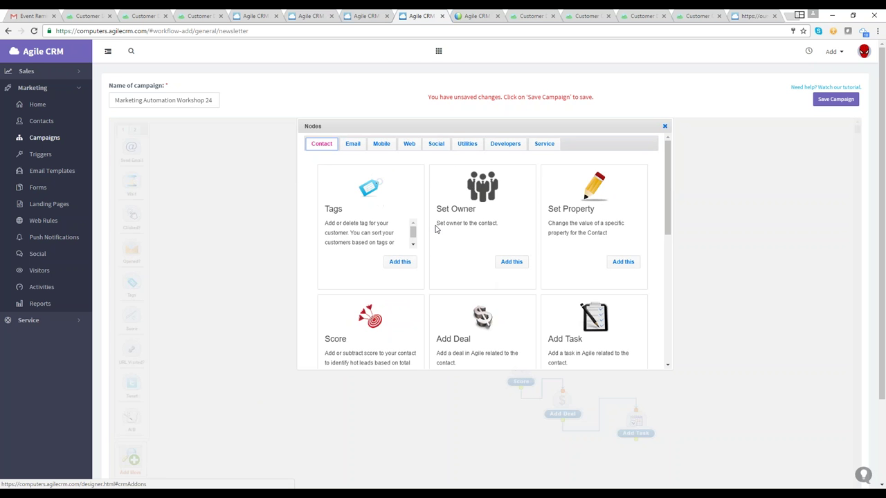
left_click(353, 144)
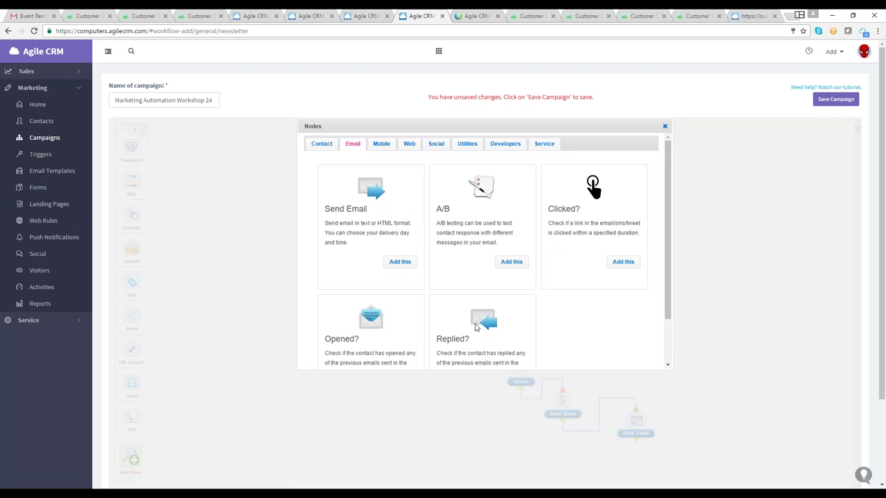
scroll(479, 305, "down", 1)
scroll(480, 289, "up", 1)
left_click(381, 144)
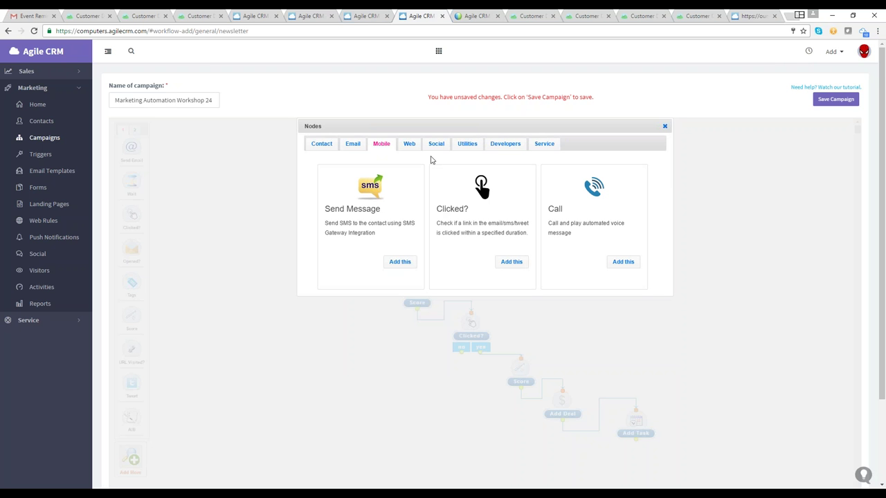
Add a Wait Till utility node with the day set to 12/24/2016 and save it
left_click(472, 151)
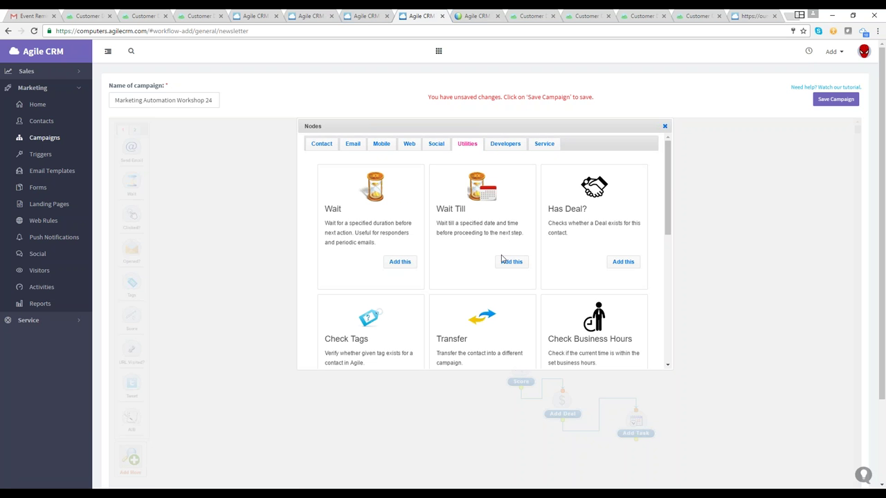
left_click(503, 261)
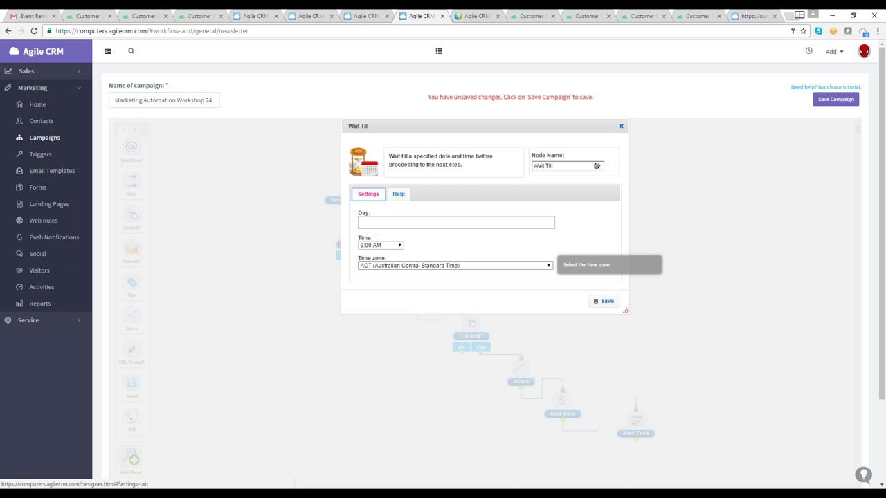
left_click(494, 222)
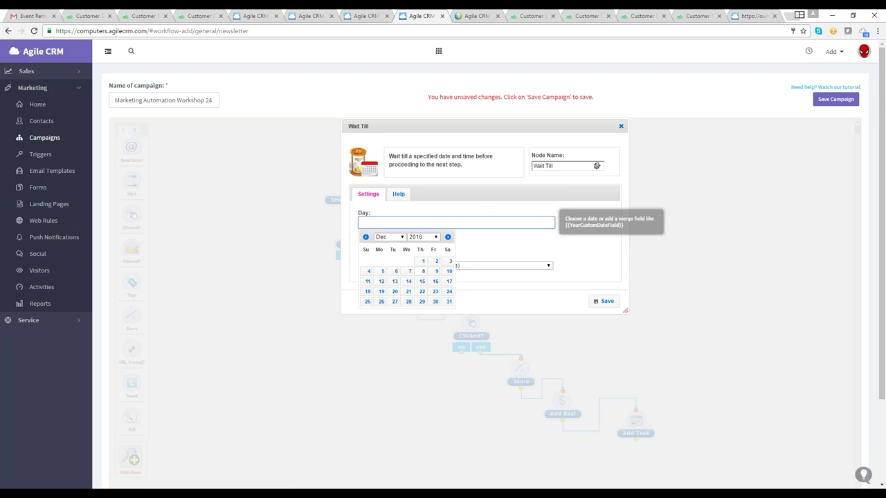
left_click(448, 292)
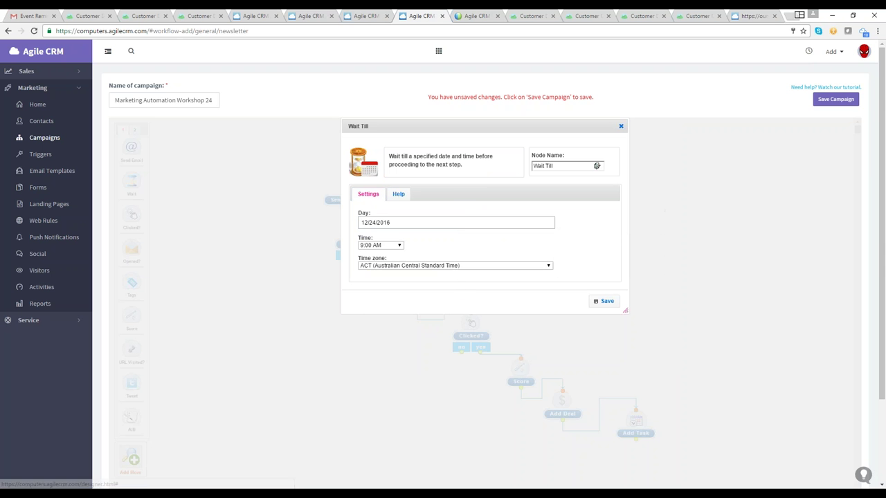
left_click(602, 301)
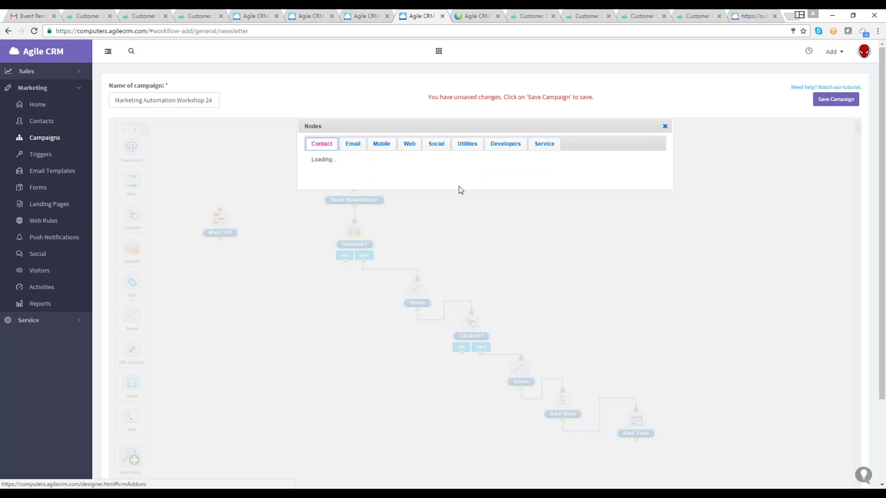
Look through the additional nodes again, close the node library and delete the unconnected Wait Till node
left_click(467, 143)
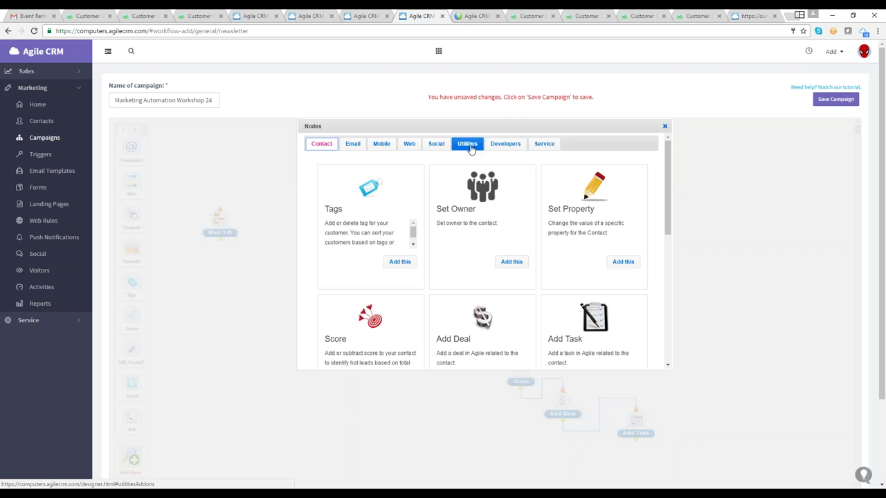
scroll(488, 276, "down", 1)
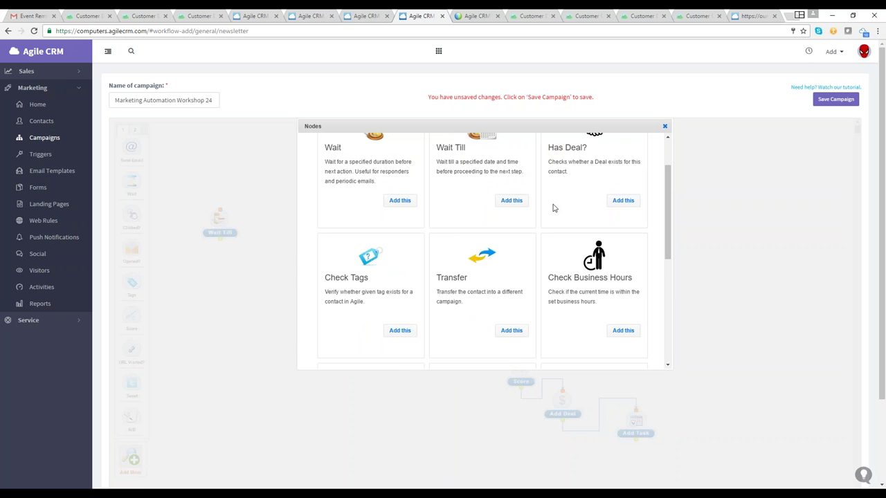
left_click(664, 126)
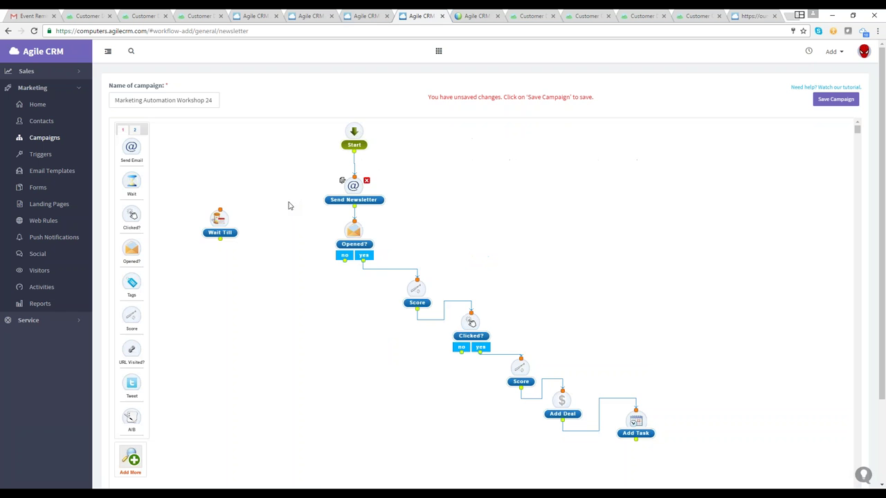
left_click(233, 214)
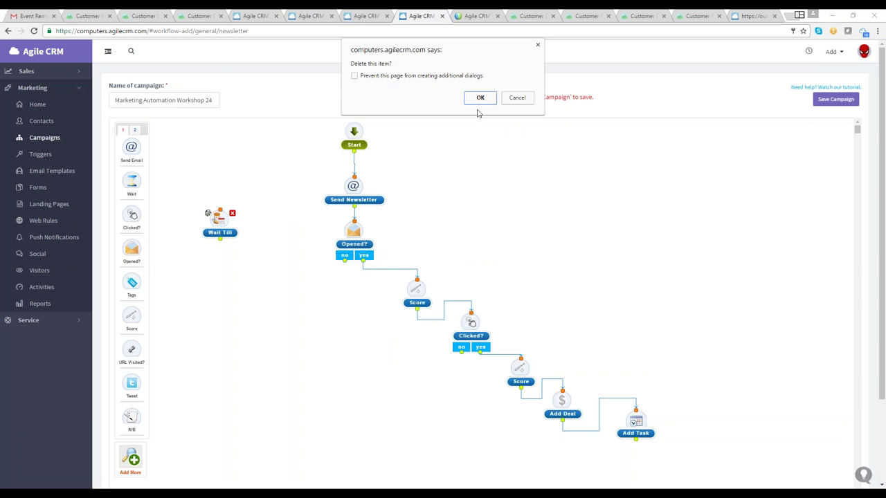
left_click(479, 100)
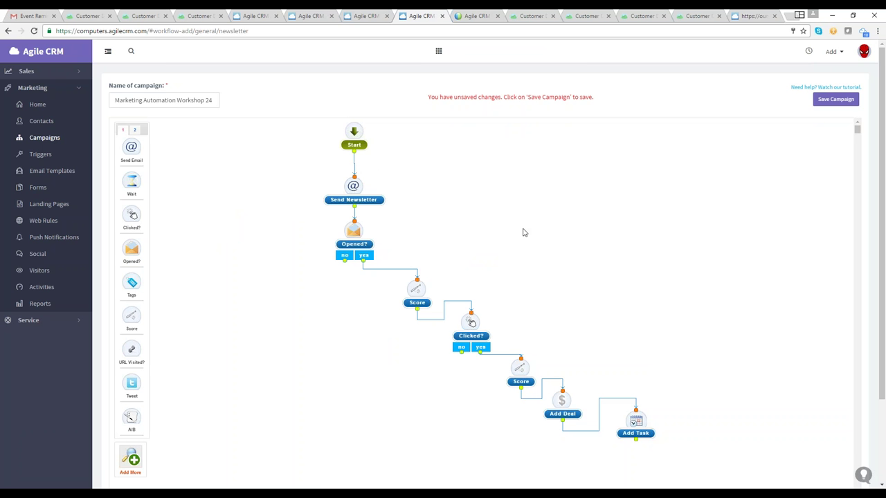
Add a Notify utility node with the notification name "Notify" for all users, and save it
mouse_move(467, 342)
left_click(130, 459)
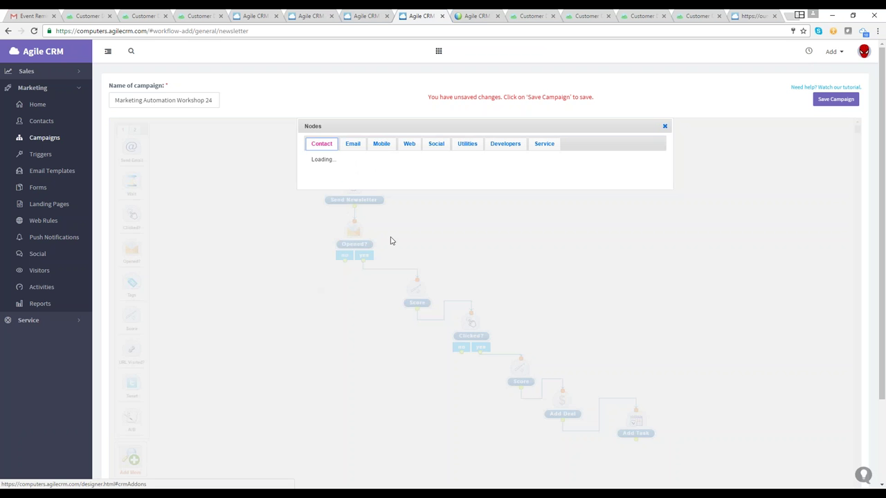
left_click(467, 143)
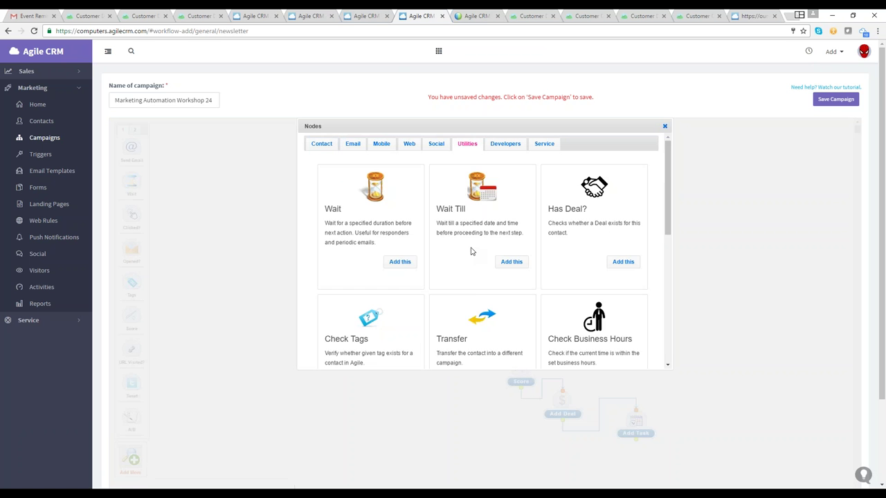
scroll(471, 251, "down", 5)
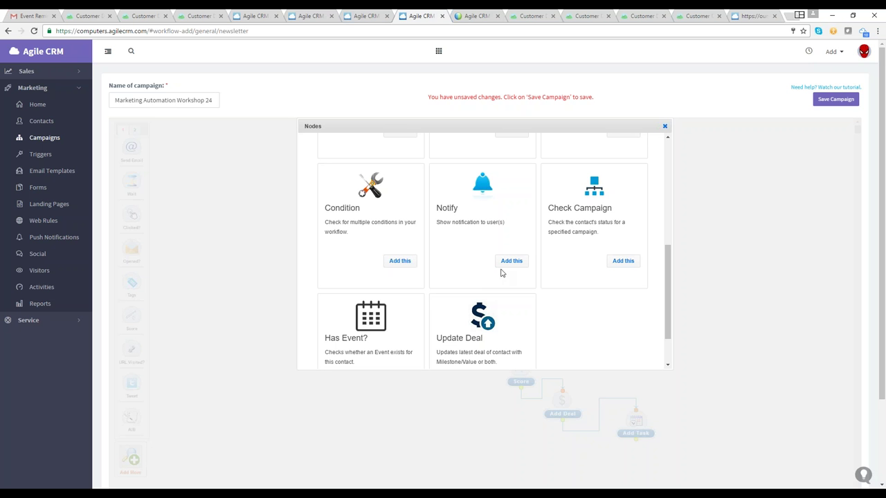
left_click(511, 261)
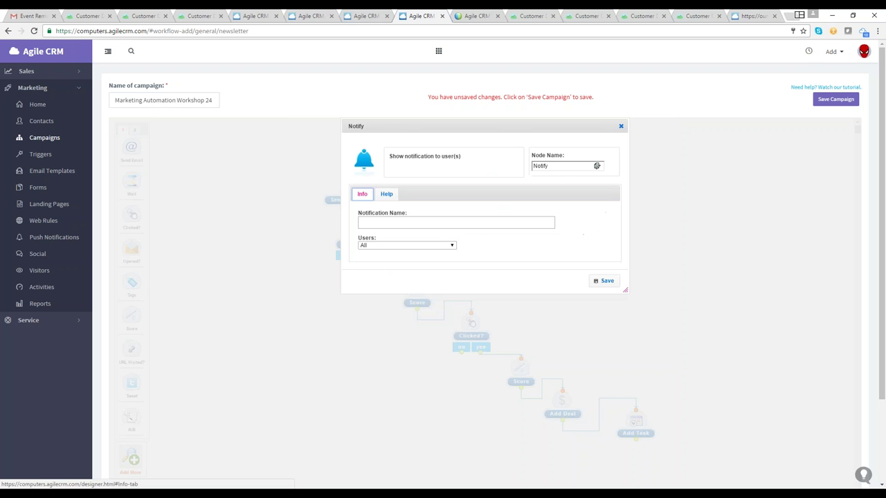
left_click(431, 220)
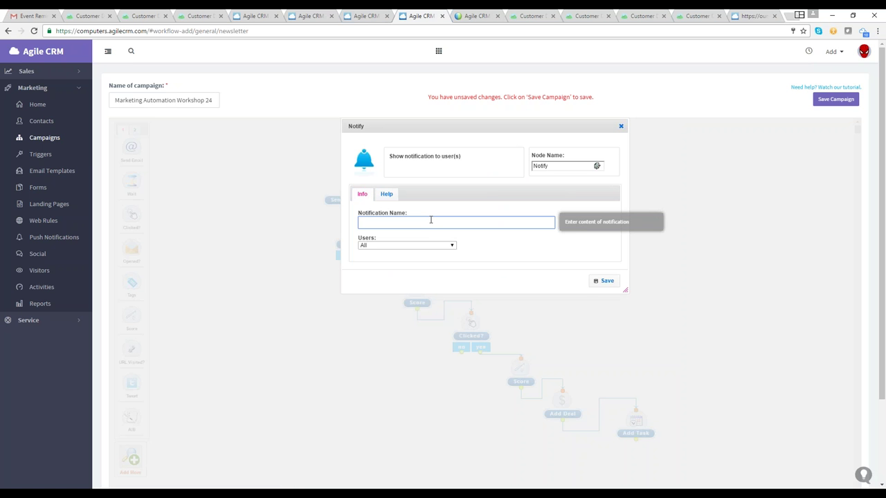
type("NOtify")
key("BackSpace")
key("BackSpace")
key("BackSpace")
type("tify")
left_click(446, 245)
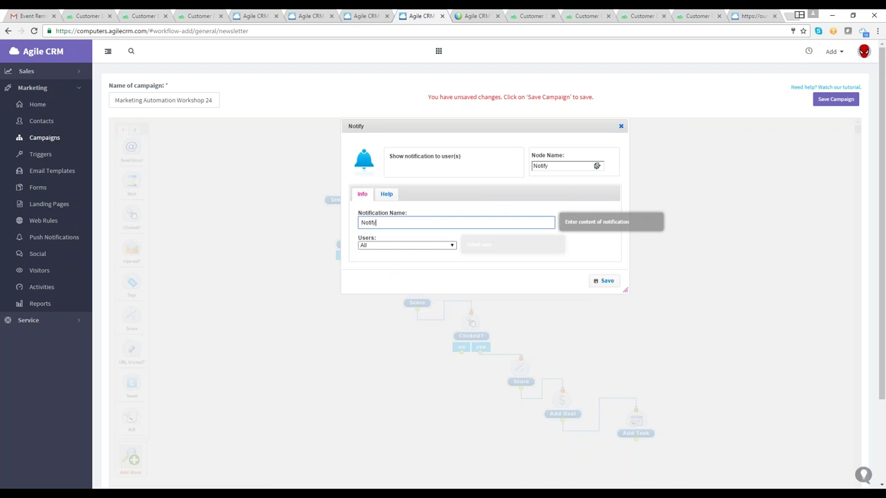
left_click(420, 260)
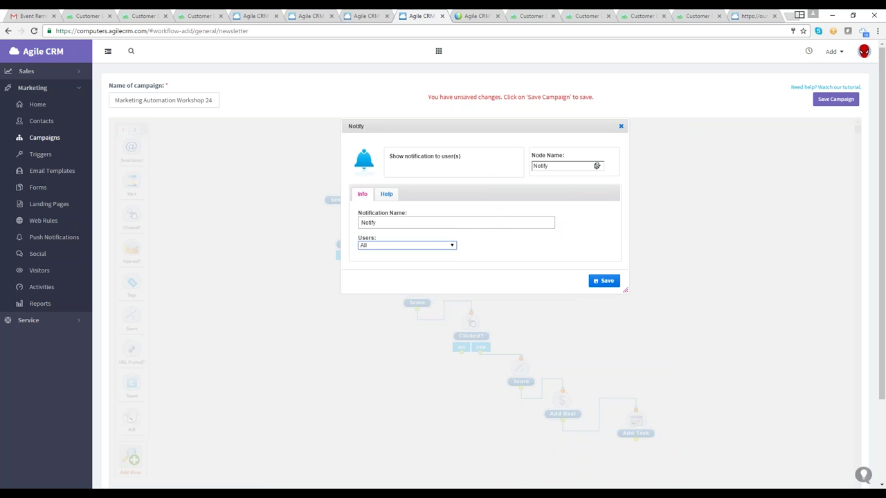
left_click(604, 281)
Place the Notify node diagonally below the Add Task node and connect the Add Task output to it
left_click_drag(225, 216, 689, 447)
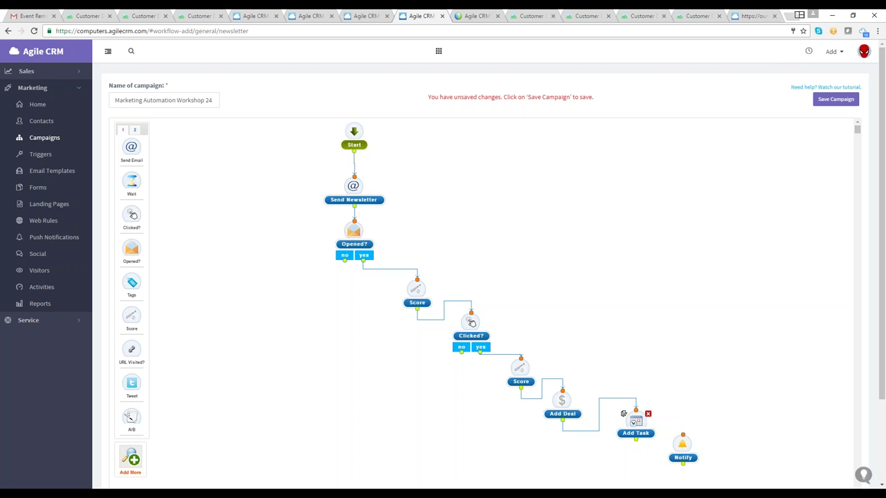
left_click_drag(635, 439, 683, 436)
mouse_move(419, 297)
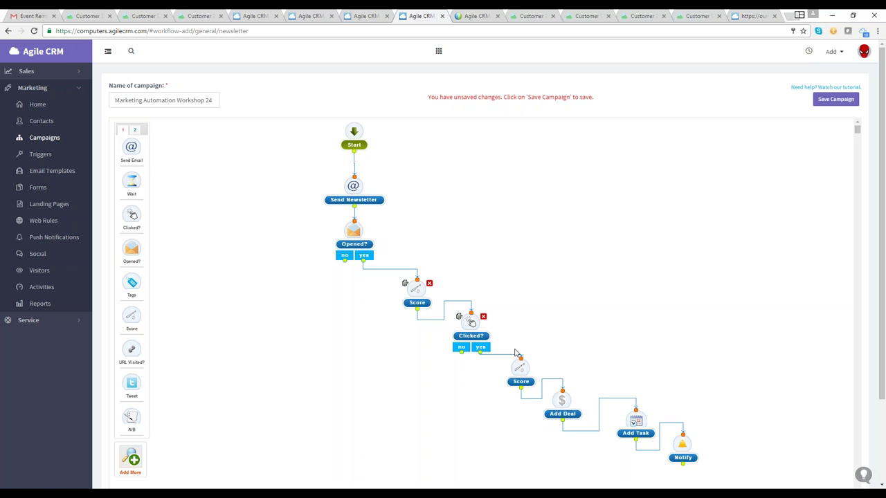
mouse_move(524, 364)
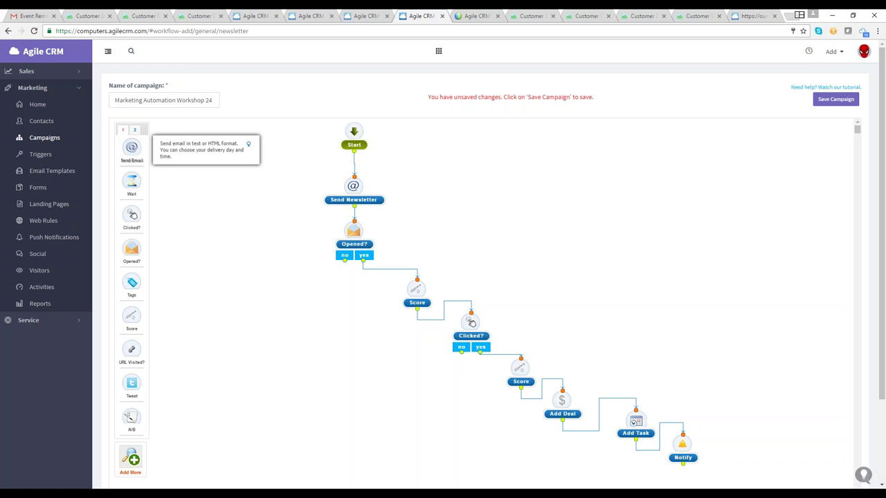
Add a Send Email node with the sender name "Your Company" and the subject "Are you still interested?"
left_click_drag(131, 147, 312, 290)
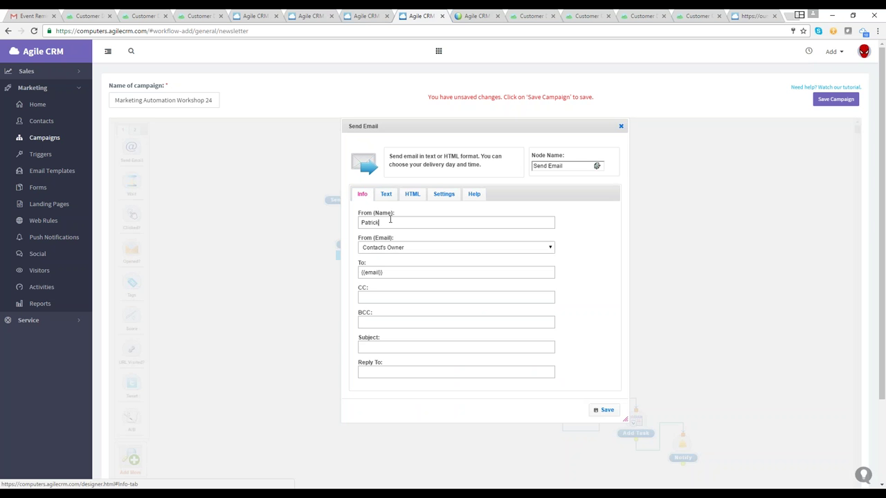
left_click(390, 219)
key("BackSpace")
key("BackSpace")
key("BackSpace")
key("BackSpace")
key("BackSpace")
key("BackSpace")
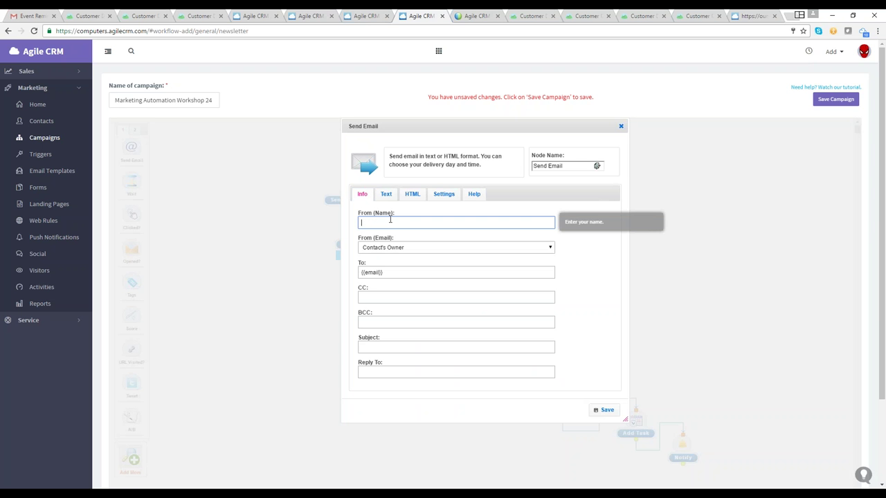
type("Your Company")
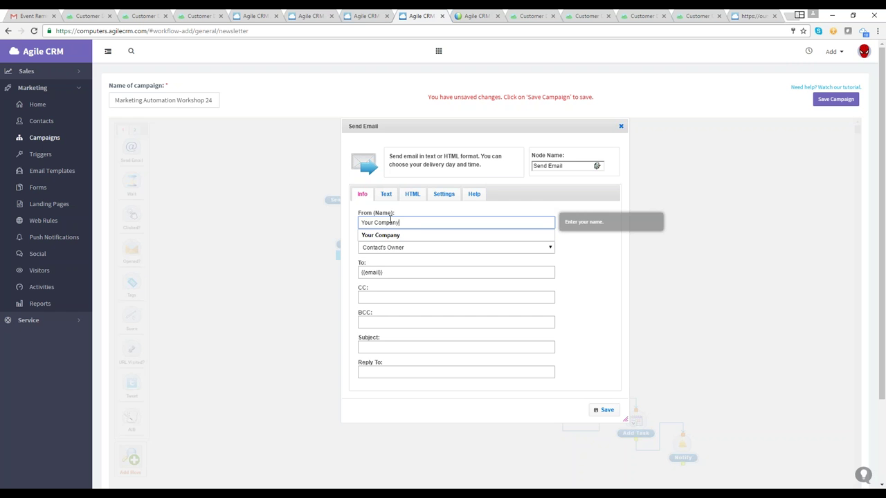
left_click(402, 344)
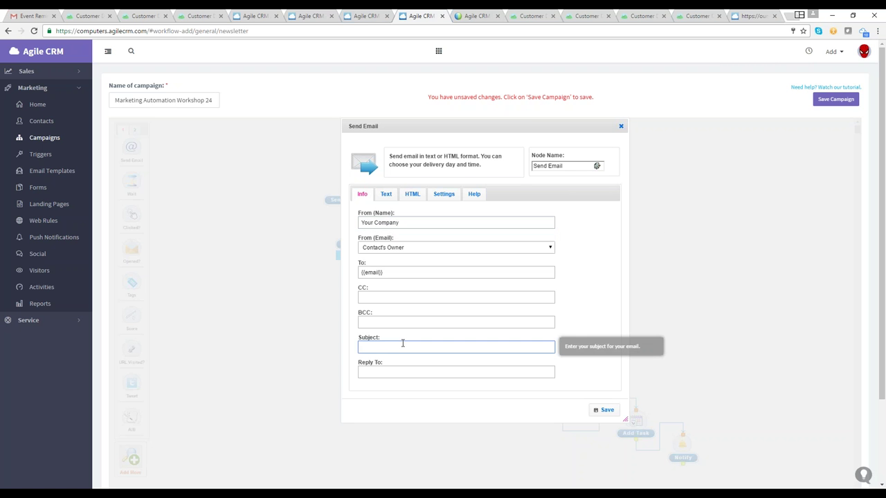
type("Are you still interested?")
Set the email's click tracking to Yes & Push and its delivery to the Europe/London time zone on any day
left_click(443, 195)
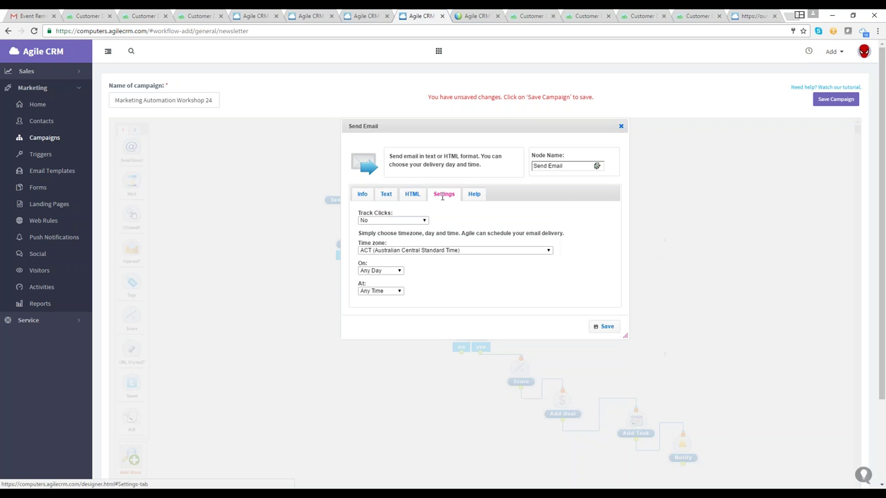
left_click(393, 220)
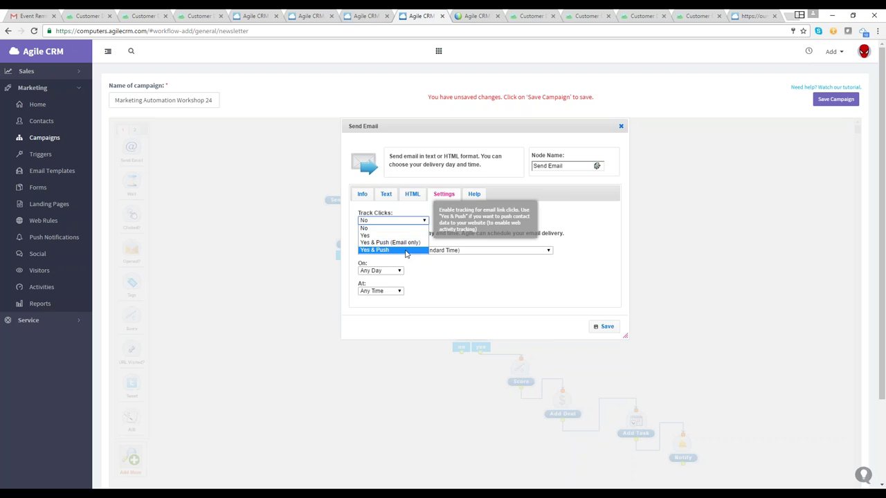
left_click(388, 249)
left_click(446, 252)
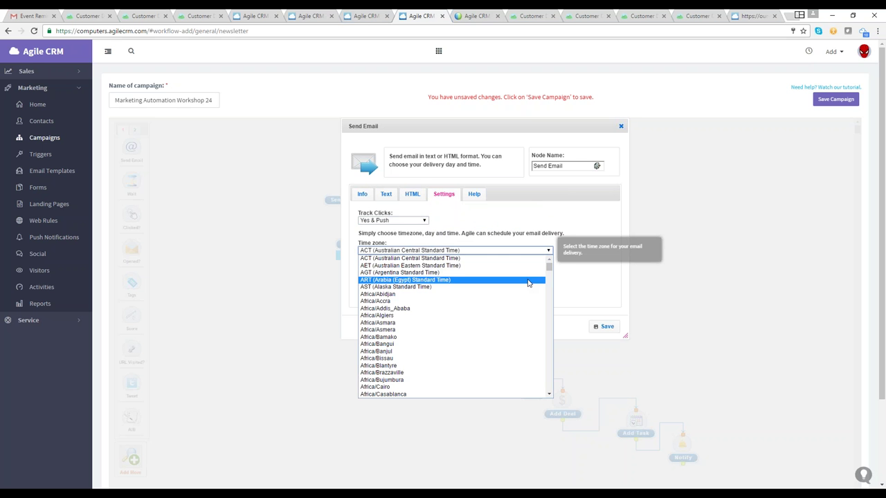
left_click_drag(548, 270, 550, 348)
scroll(537, 350, "down", 3)
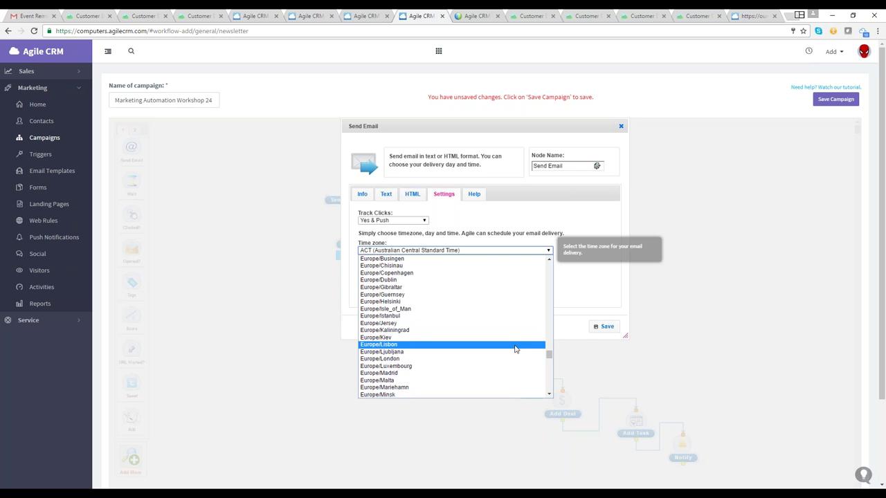
left_click(509, 359)
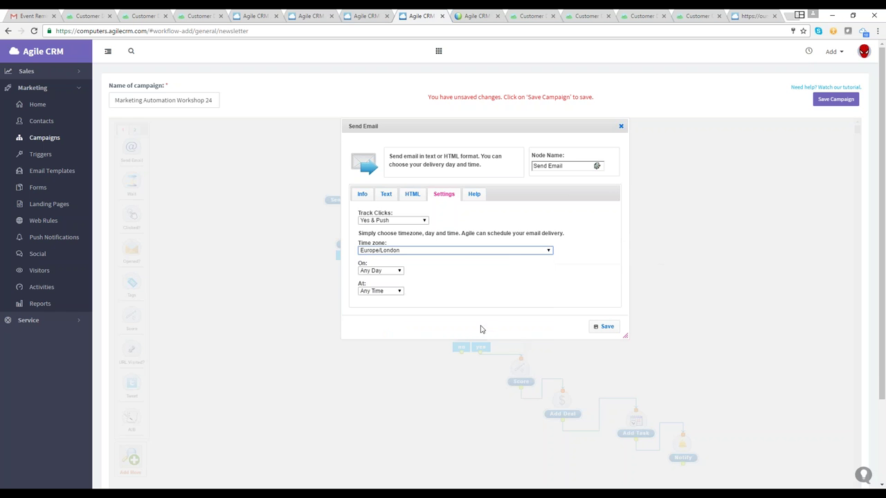
left_click(394, 270)
left_click(384, 279)
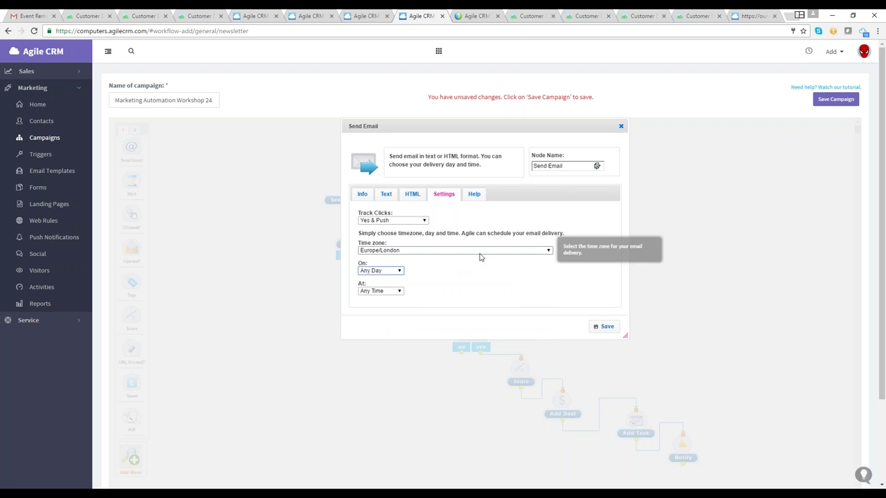
Load a color variant of the responsive Lancer template as the email's HTML content and save the Send Email node
left_click(413, 195)
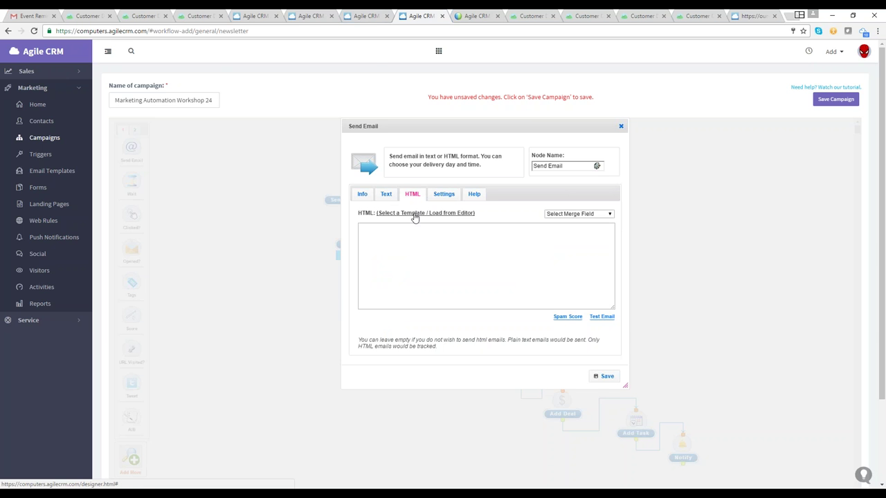
left_click(414, 213)
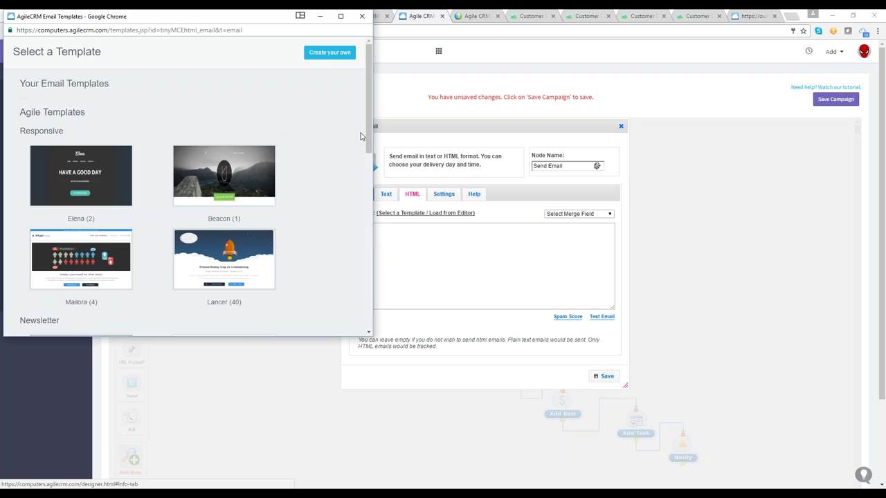
scroll(369, 82, "down", 6)
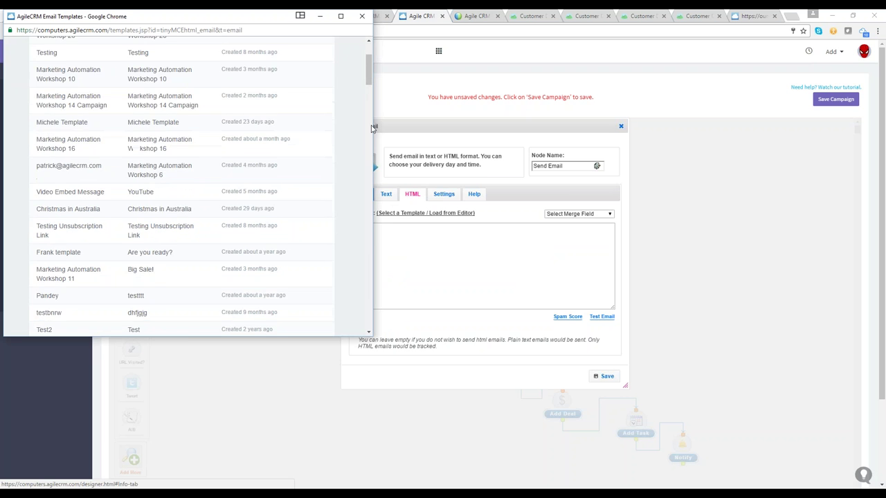
left_click_drag(369, 87, 373, 277)
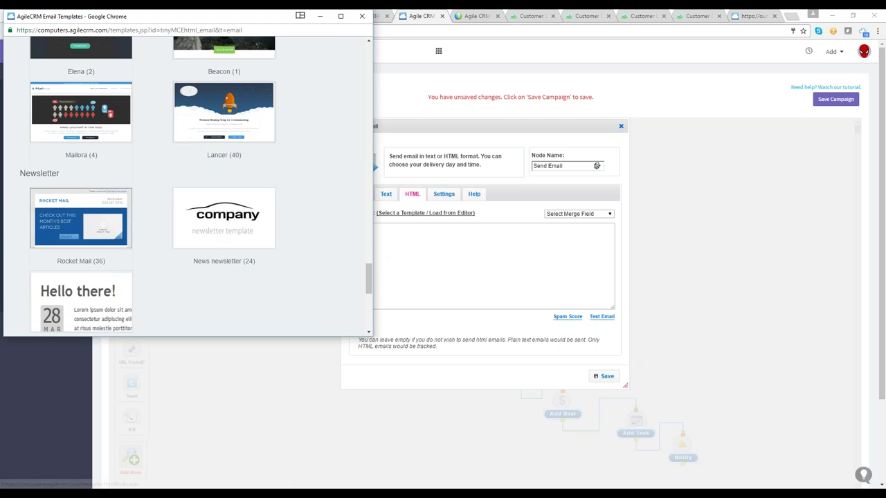
left_click(242, 132)
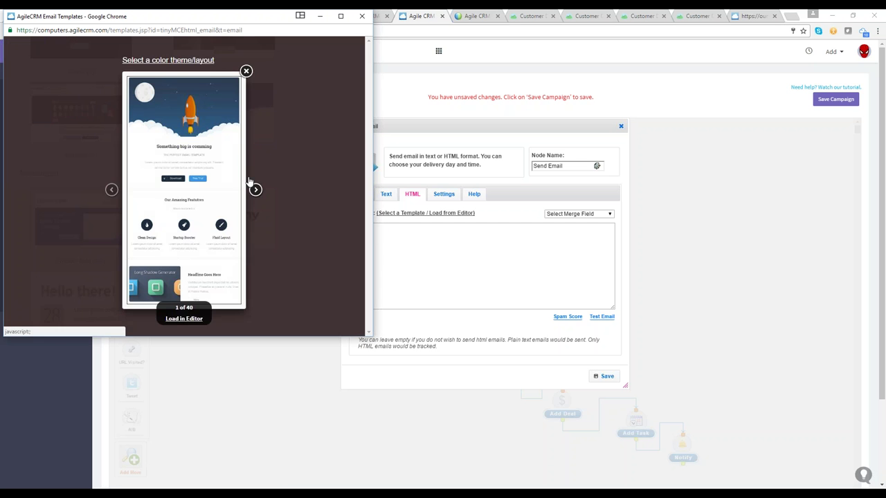
left_click(256, 189)
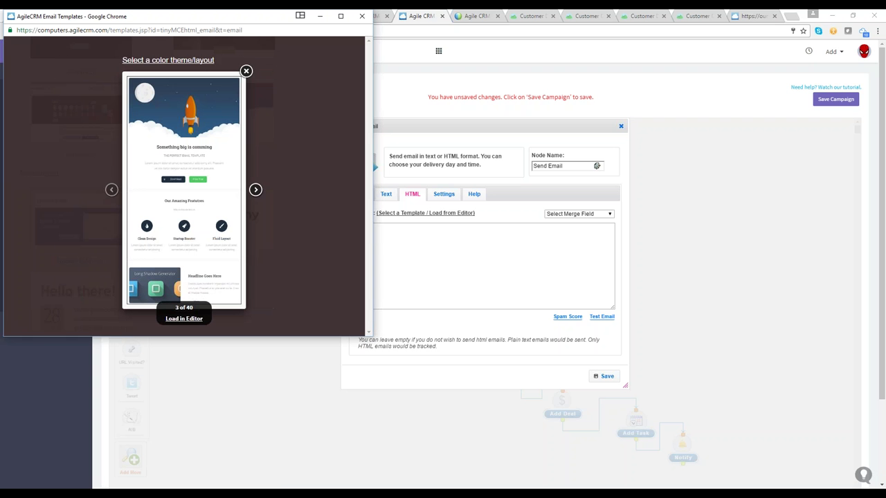
left_click(253, 200)
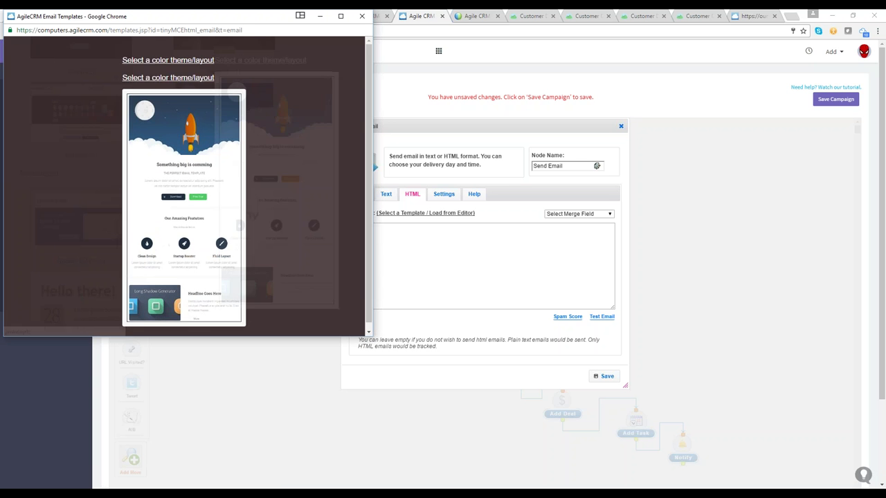
left_click(253, 197)
left_click(184, 318)
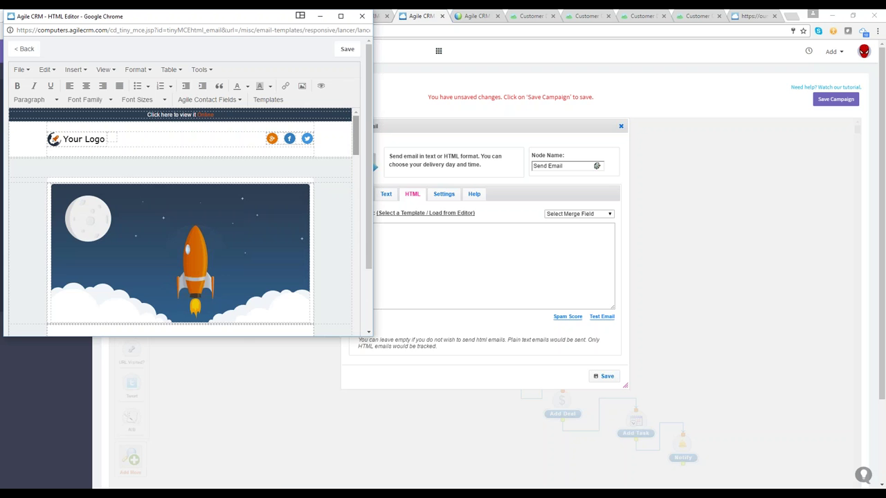
left_click(346, 51)
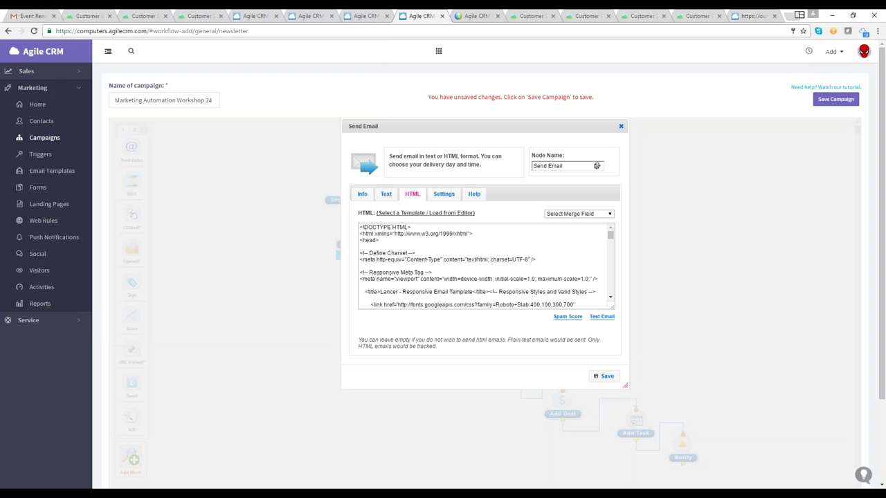
left_click(784, 185)
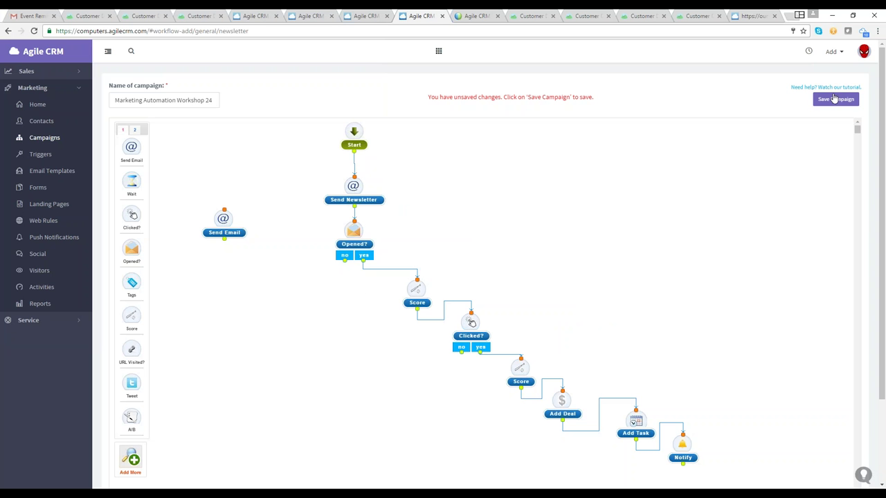
Place the Send Email node diagonally below the Opened? node and connect the "no" output to it
mouse_move(227, 223)
left_click_drag(227, 223, 320, 295)
left_click_drag(343, 261, 311, 286)
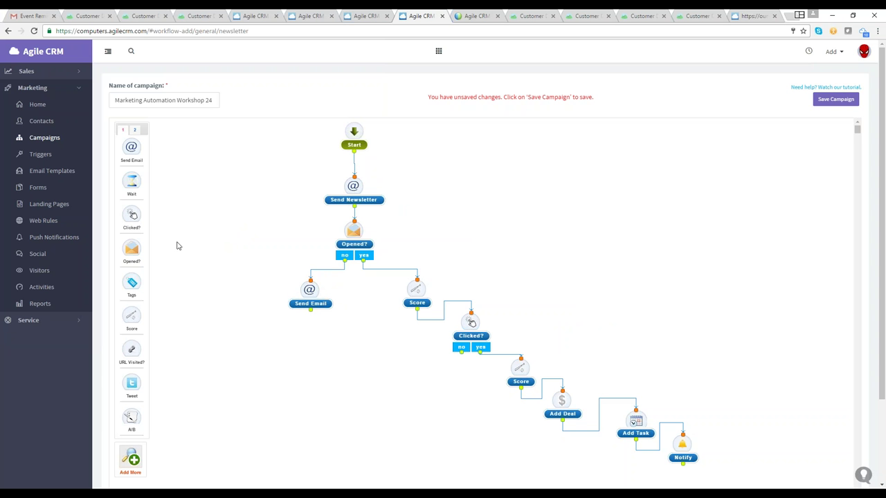
Add a second Opened? node with a max wait time of 7 days and save it
left_click_drag(148, 257, 294, 346)
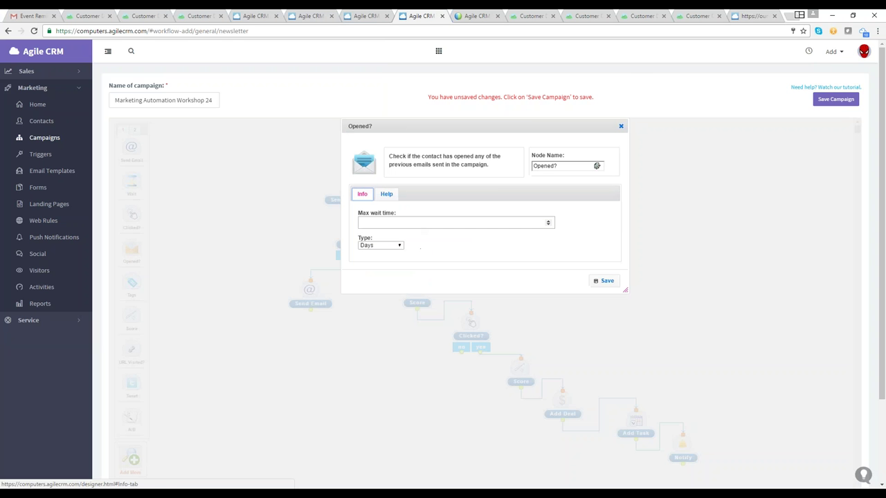
left_click(547, 222)
type("7")
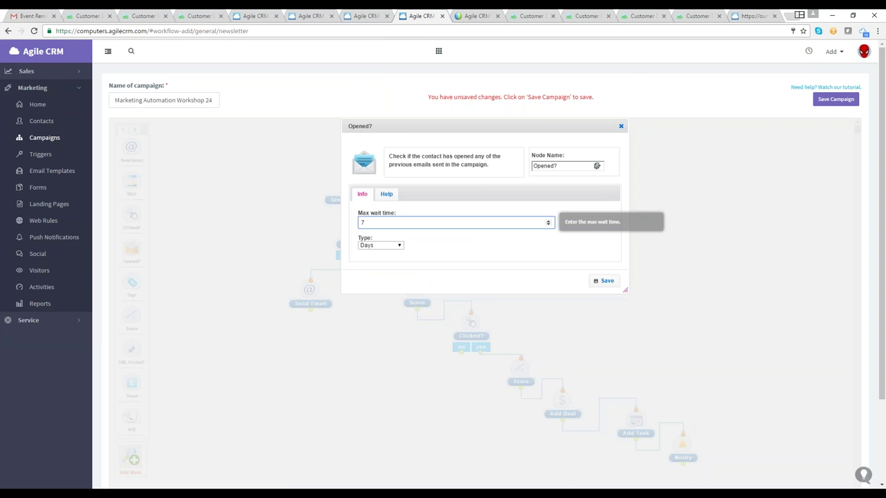
left_click(598, 281)
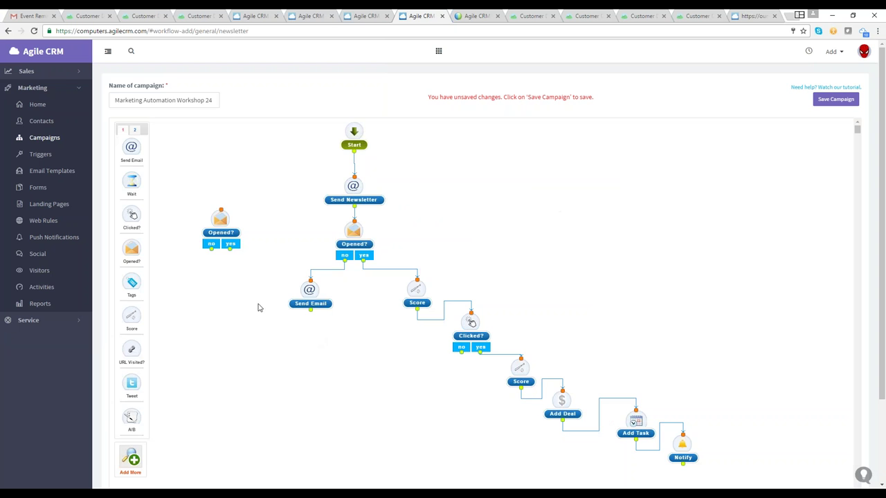
Place the second Opened? node below Send Email, connecting Send Email to it and its "yes" output to the first Score node
left_click_drag(217, 233, 309, 354)
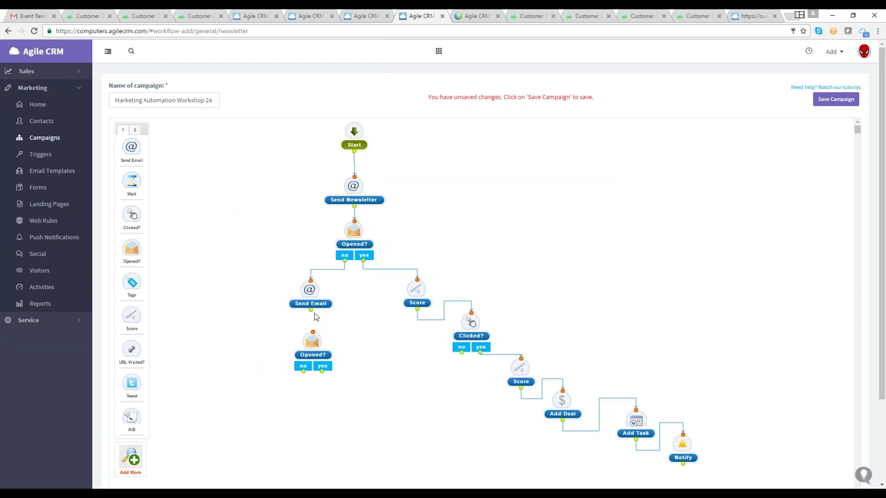
left_click_drag(310, 310, 313, 347)
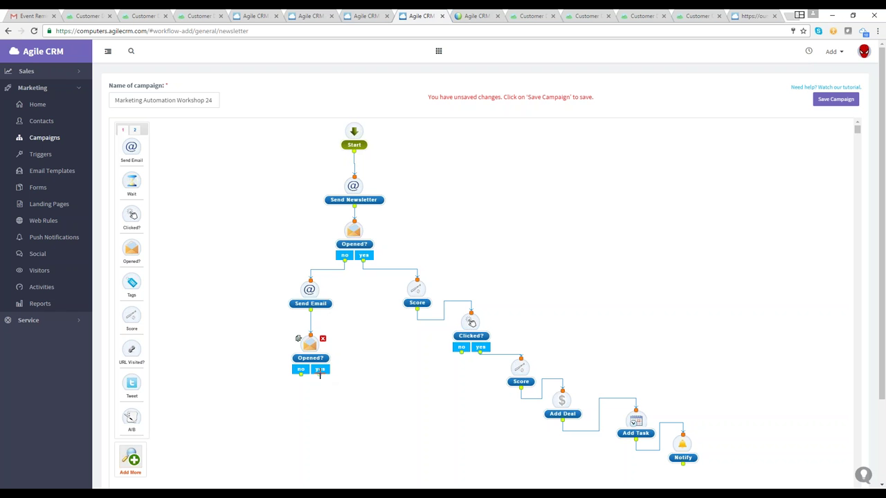
left_click_drag(321, 370, 419, 310)
mouse_move(323, 304)
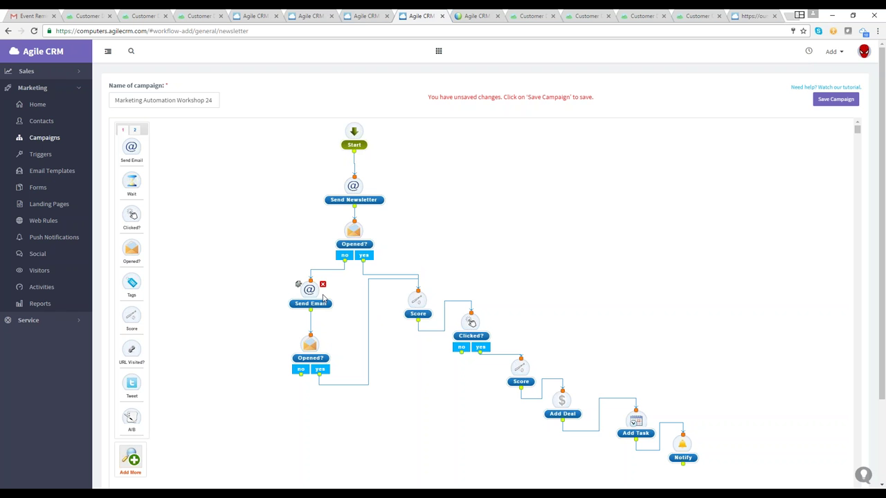
mouse_move(414, 312)
mouse_move(476, 335)
mouse_move(310, 342)
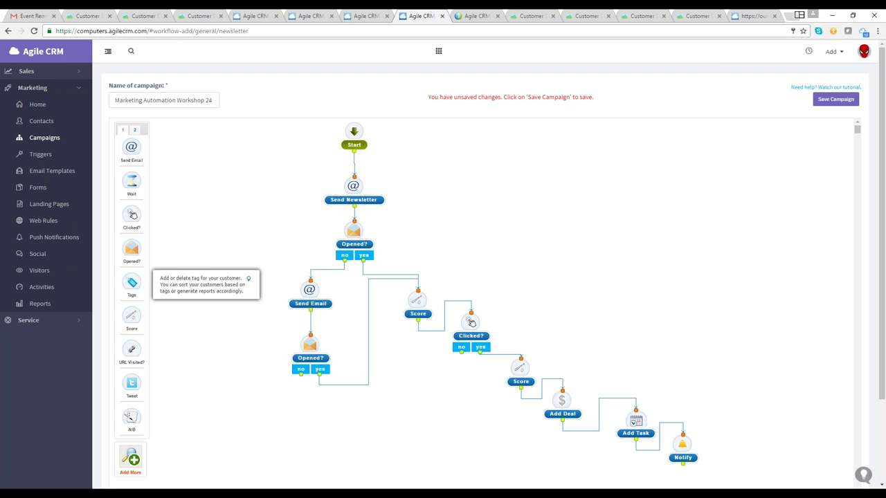
Add a Tags node that adds the tag "Not Interested" and connect the second Opened? node's "no" output to it
left_click_drag(132, 283, 269, 409)
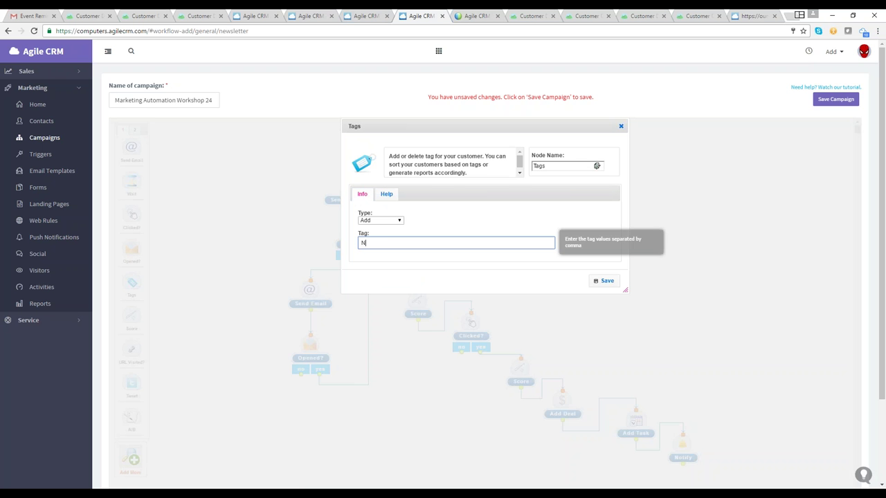
type("Not Interested")
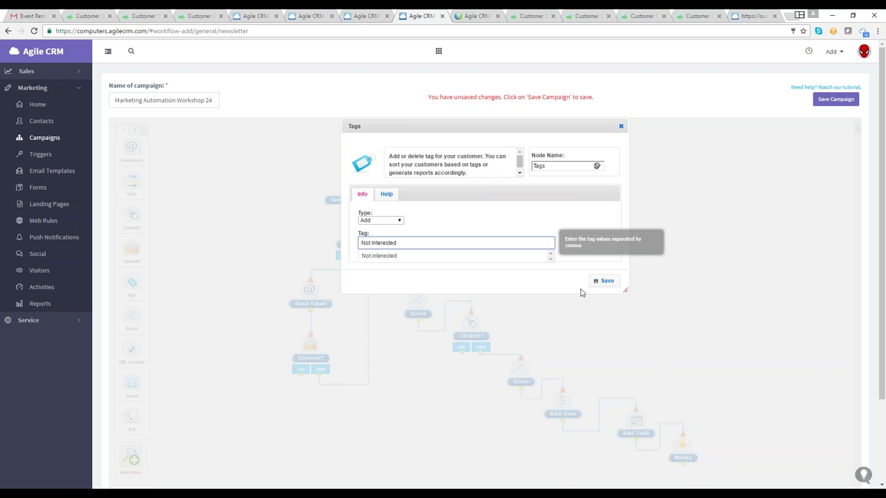
left_click(602, 281)
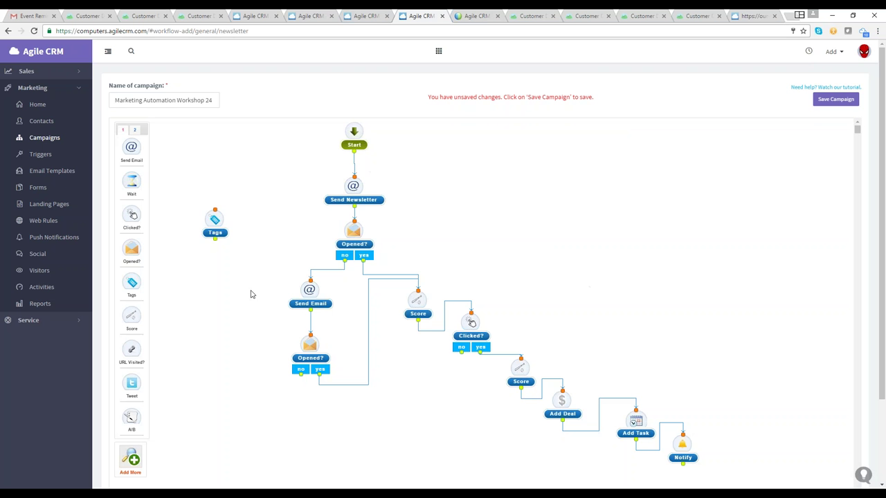
left_click_drag(214, 221, 281, 410)
left_click_drag(301, 374, 281, 400)
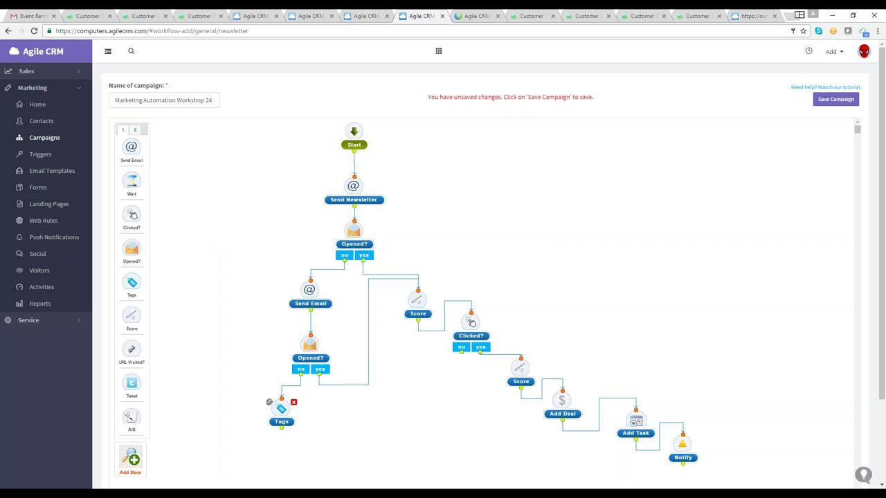
Save the campaign and open the contact list to add contacts to it manually
left_click(825, 104)
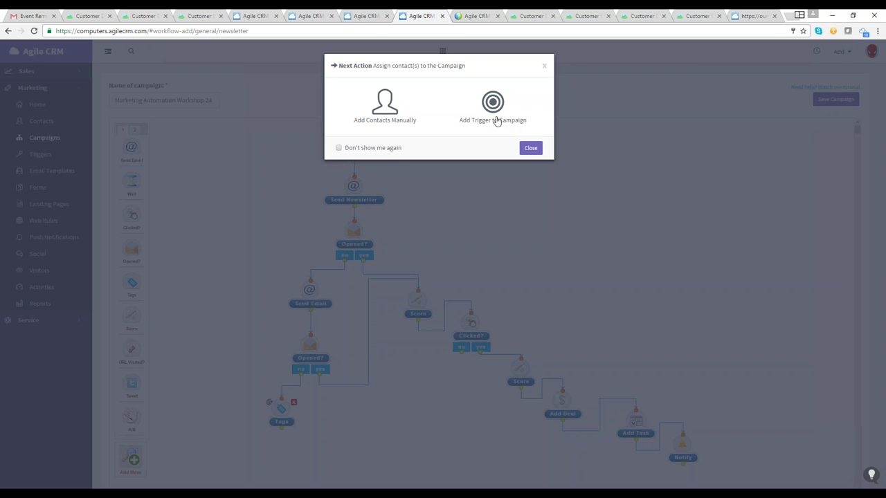
left_click(377, 119)
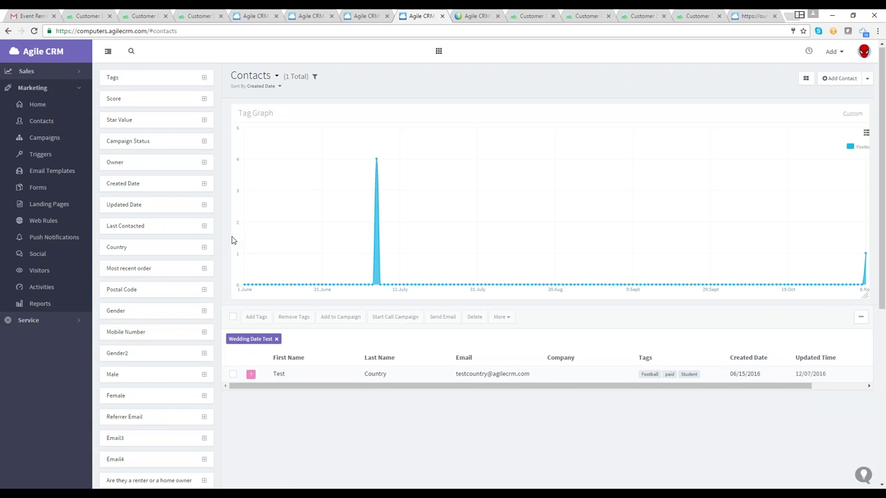
scroll(231, 240, "down", 1)
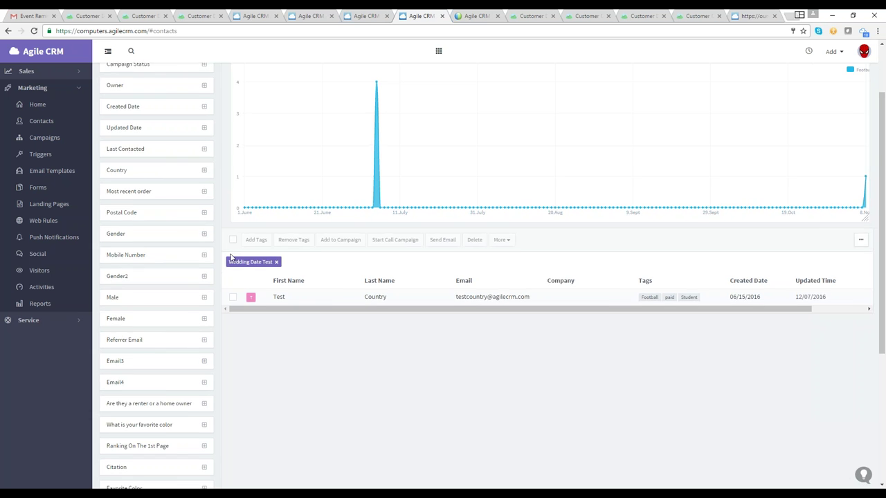
scroll(232, 257, "down", 3)
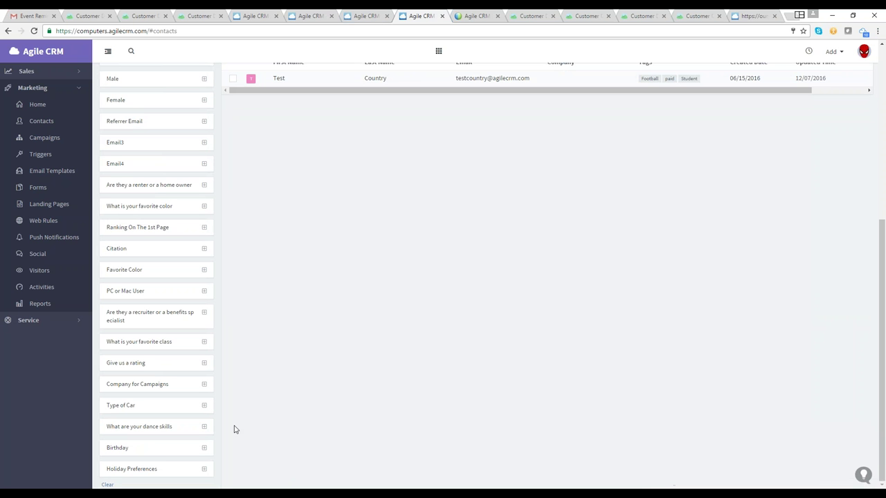
scroll(234, 427, "up", 5)
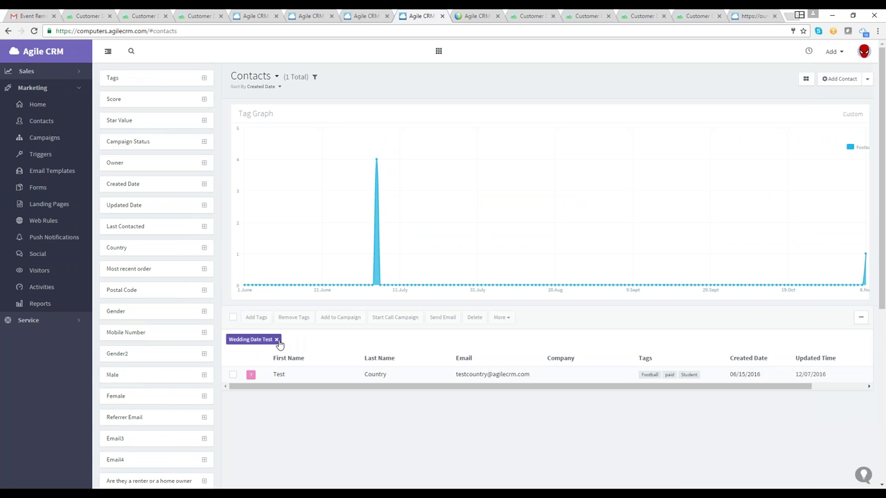
Remove the Wedding Date Test filter from the contacts list and select all contacts
left_click(276, 339)
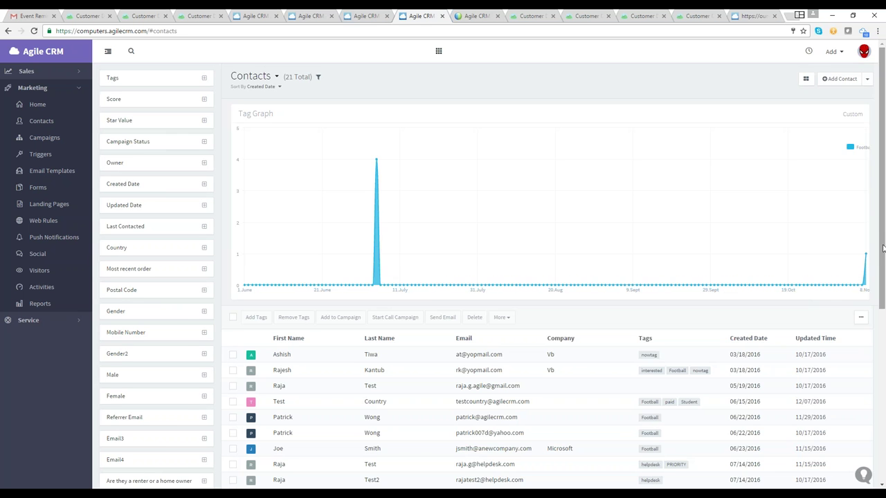
left_click_drag(882, 225, 883, 251)
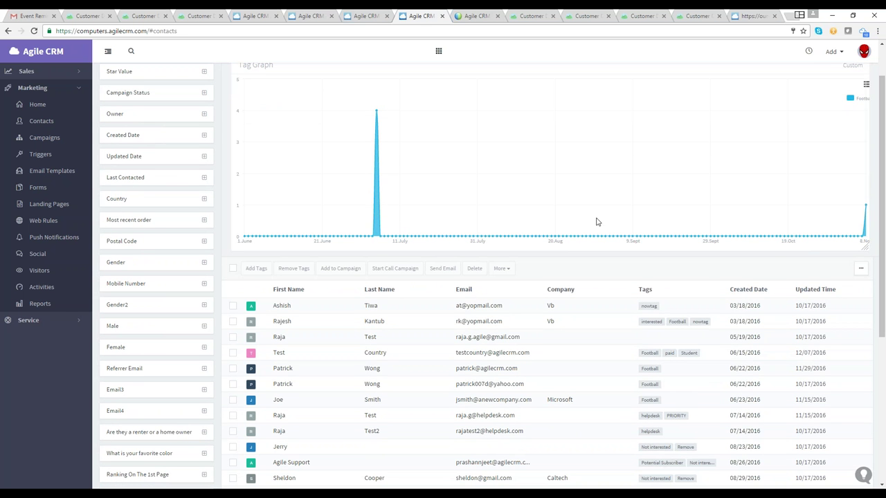
left_click(233, 306)
left_click(233, 339, "shift")
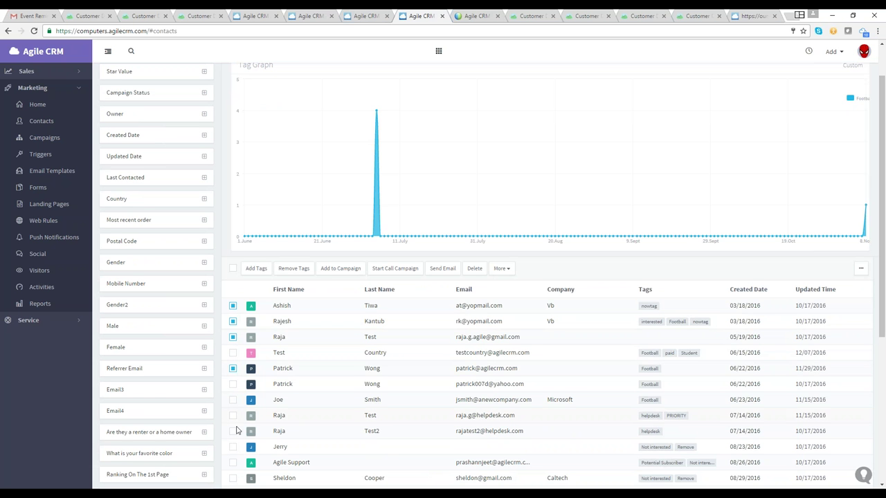
left_click(233, 368)
left_click(232, 446)
left_click(232, 269)
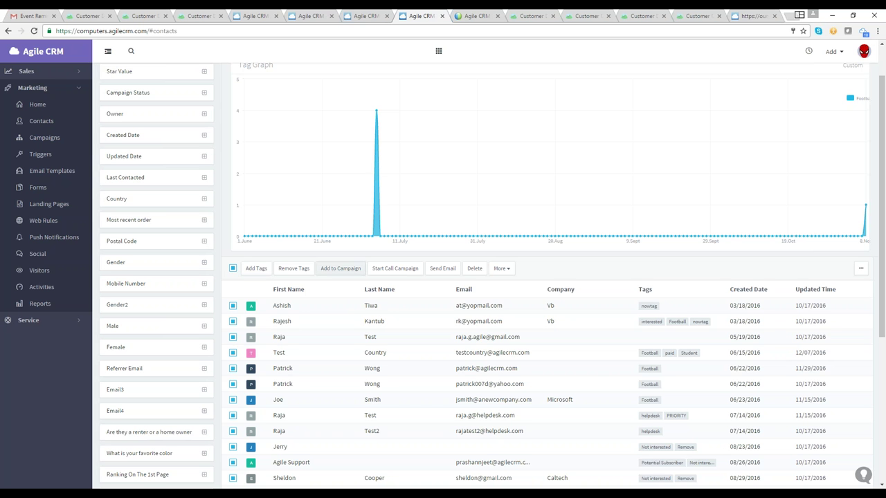
Start adding the selected contacts to a campaign, choosing Marketing Automation Workshop 24
left_click(341, 268)
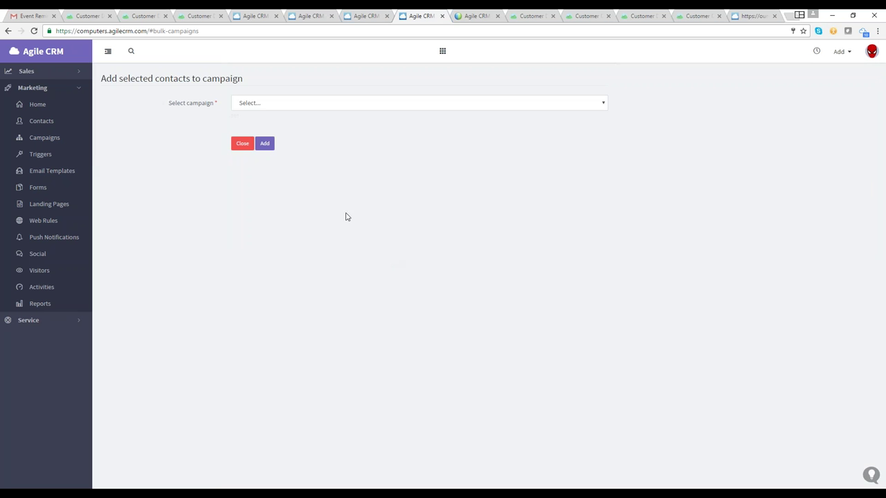
left_click(323, 109)
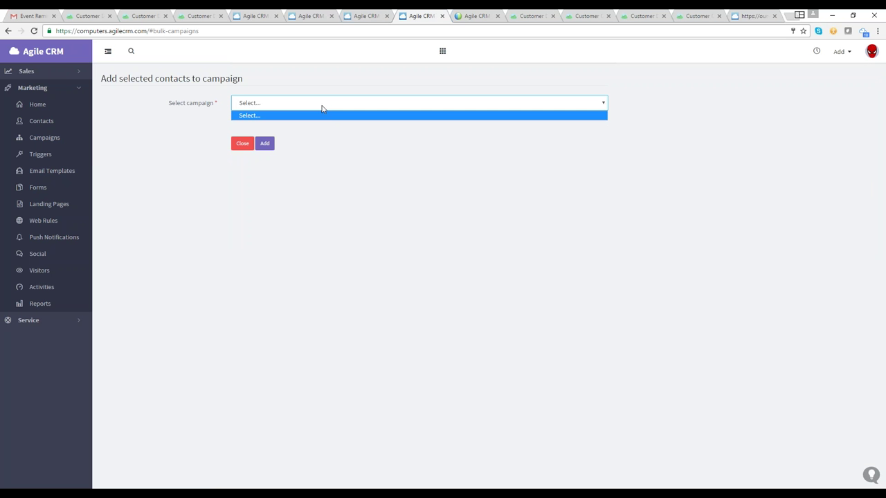
left_click(322, 109)
left_click(322, 108)
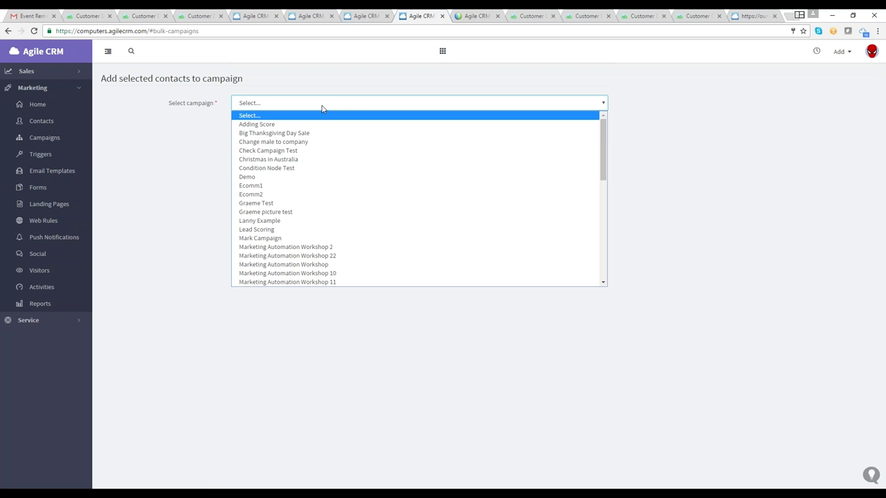
scroll(337, 182, "down", 3)
scroll(342, 208, "down", 3)
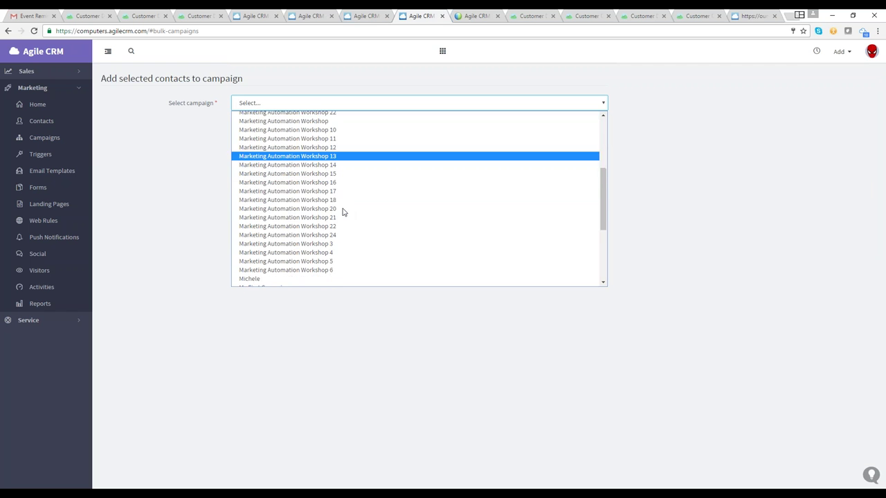
left_click(346, 196)
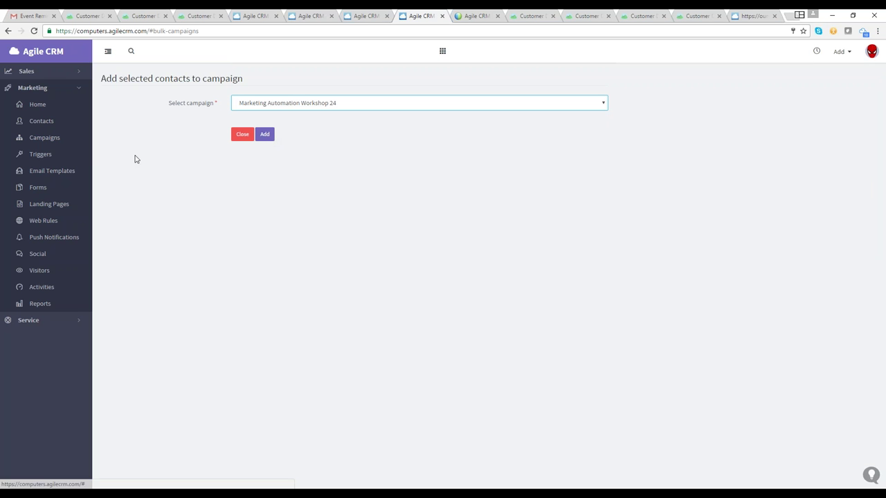
Try out a new Contact Added trigger that runs the Marketing Automation Workshop 24 campaign, and discard it
left_click(43, 156)
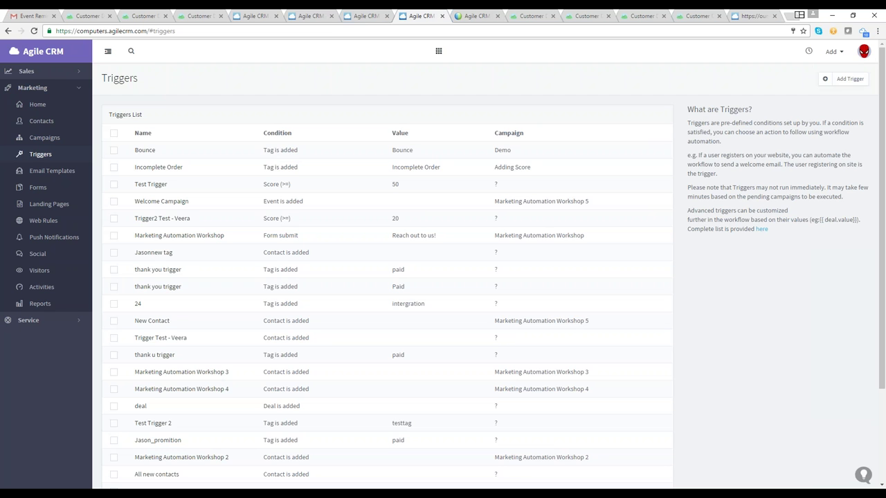
left_click(841, 83)
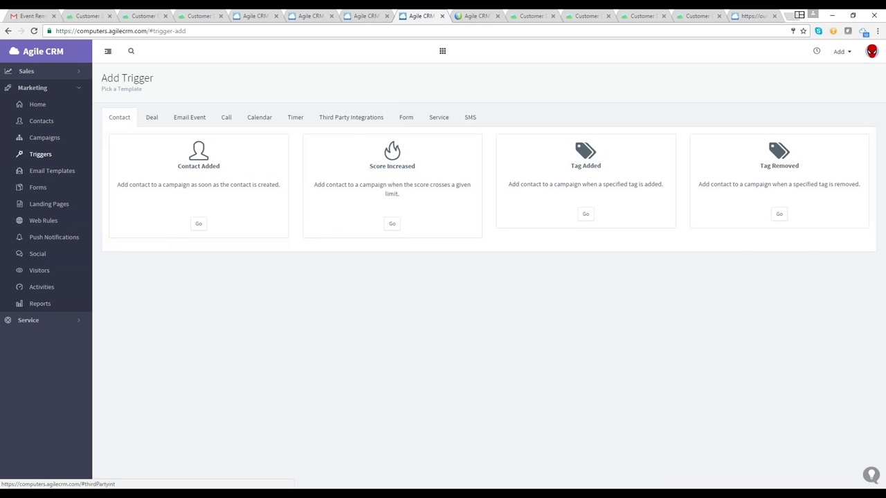
left_click(198, 224)
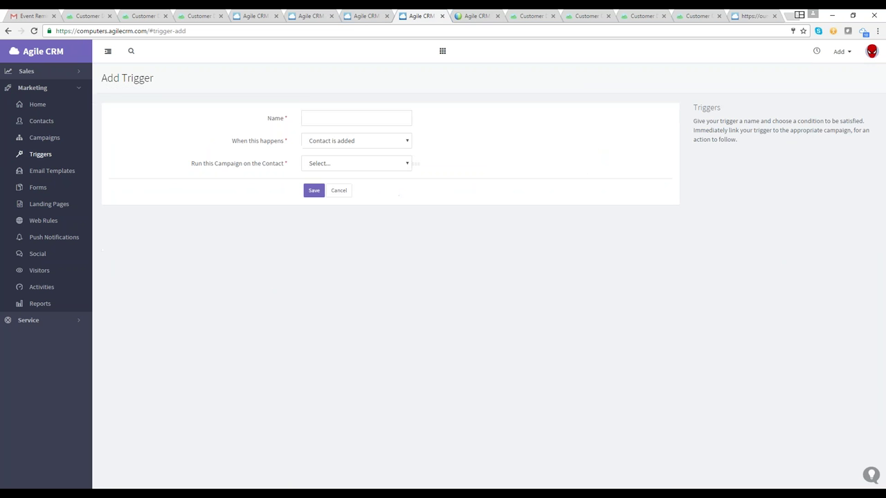
left_click(334, 166)
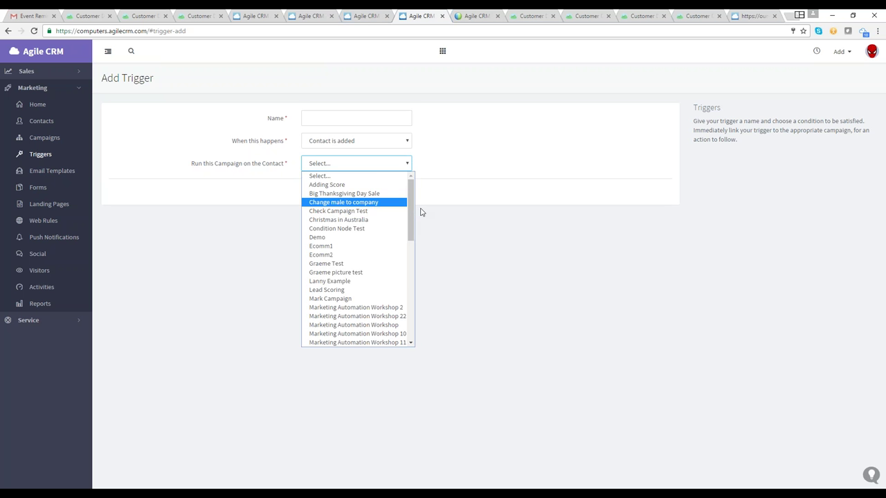
left_click_drag(409, 207, 408, 250)
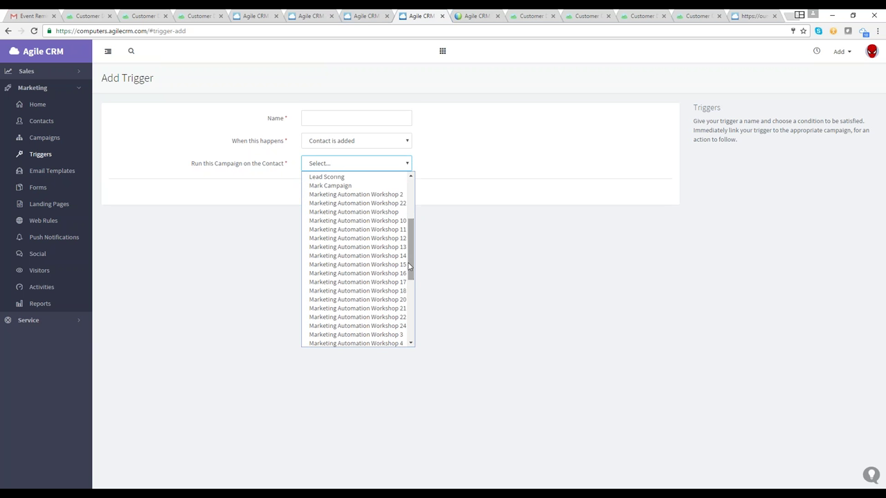
left_click(357, 325)
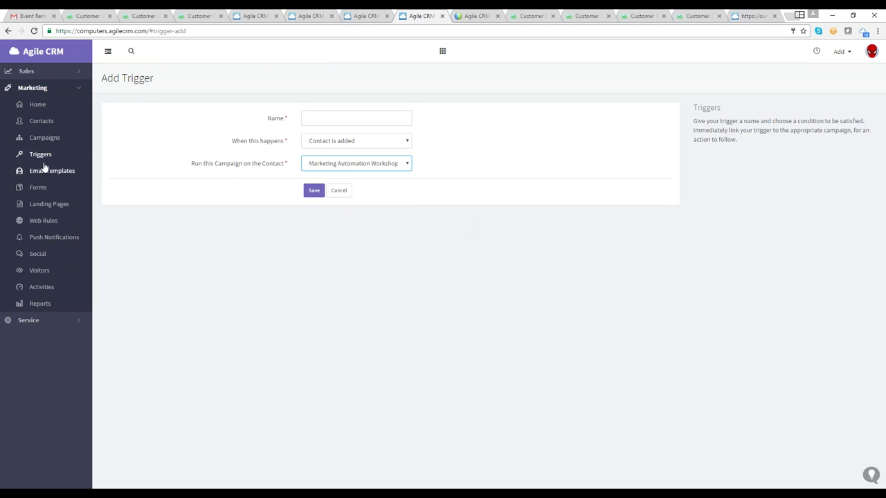
left_click(338, 190)
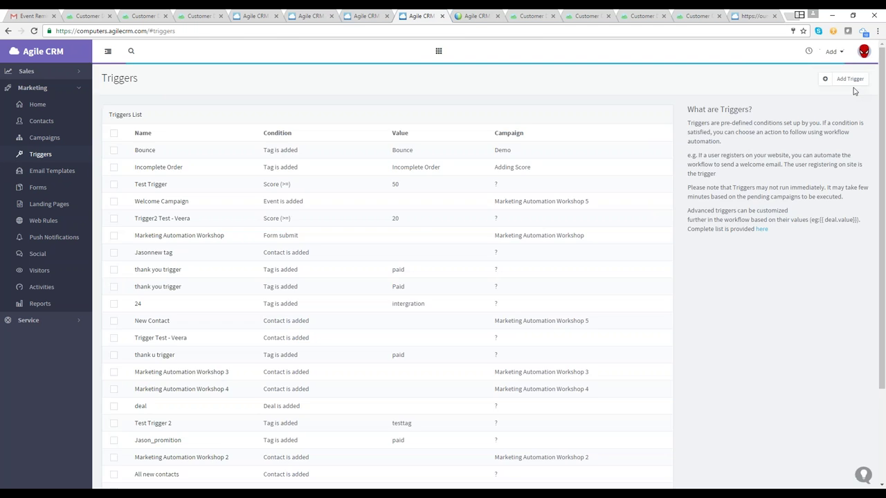
Review the templates for a new trigger, including tag added, call and form submit
left_click(850, 84)
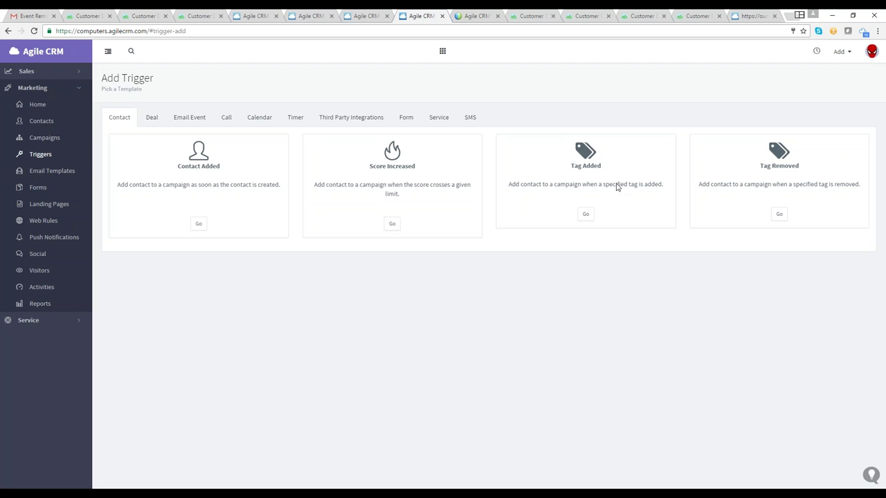
left_click(585, 214)
left_click(227, 121)
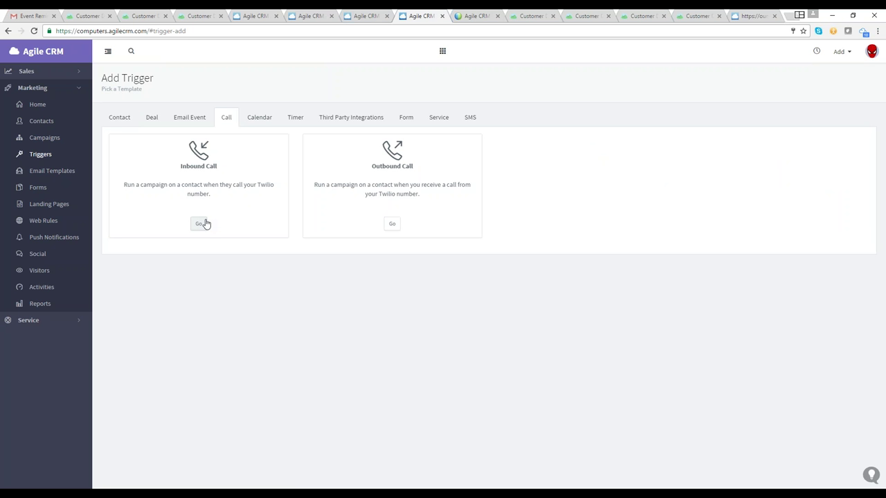
left_click(407, 117)
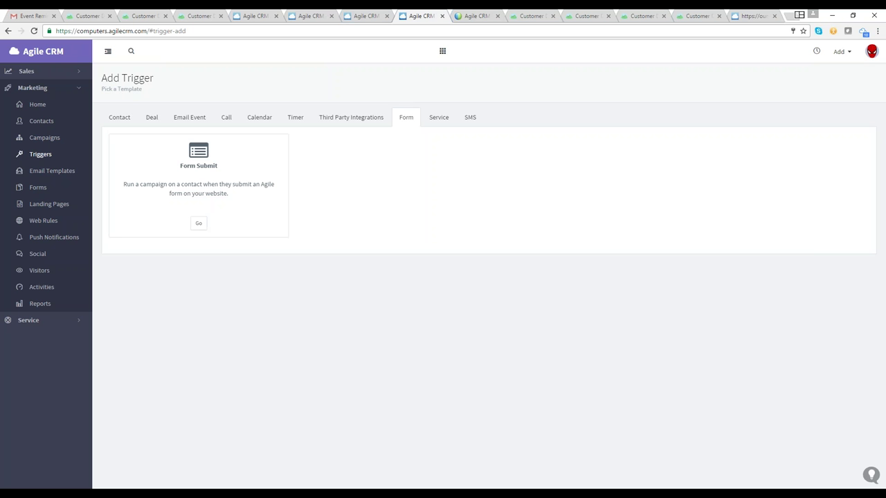
Create a new form from the Subscribe Now template
left_click(35, 198)
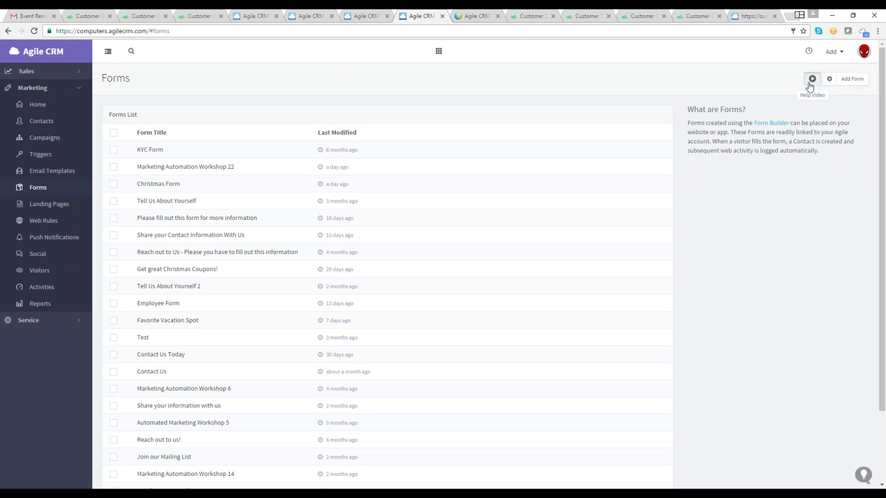
left_click(858, 80)
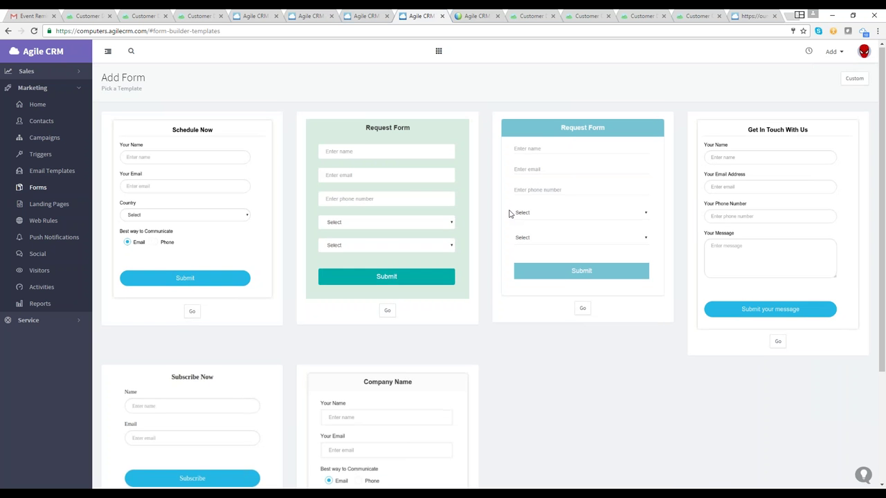
scroll(252, 234, "down", 1)
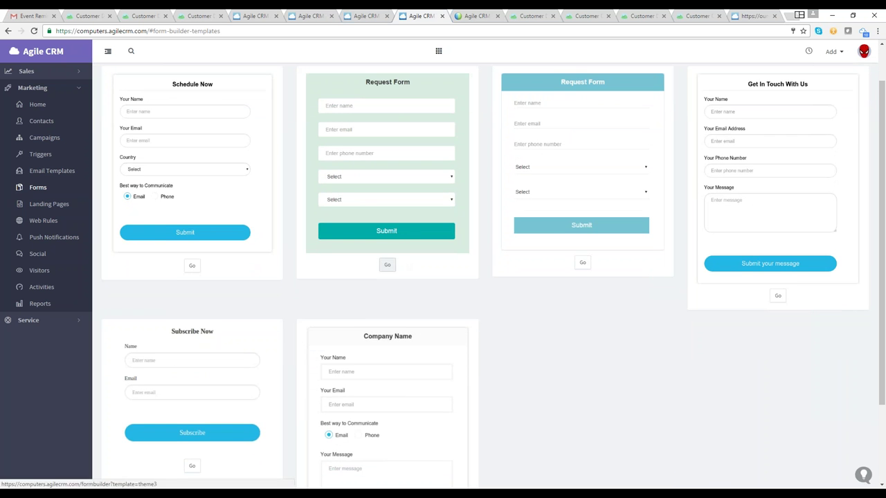
scroll(333, 285, "down", 1)
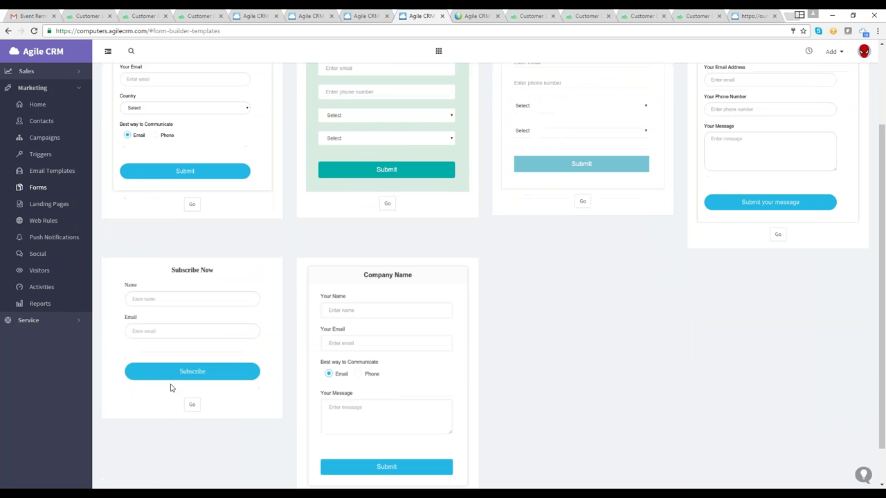
left_click(191, 404)
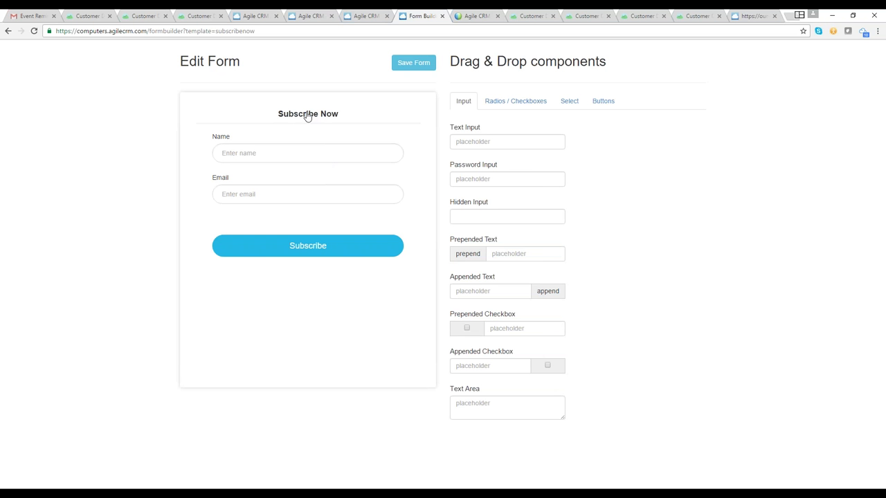
Change the form name to "Christmas Sign Up" in the form's settings
left_click(308, 117)
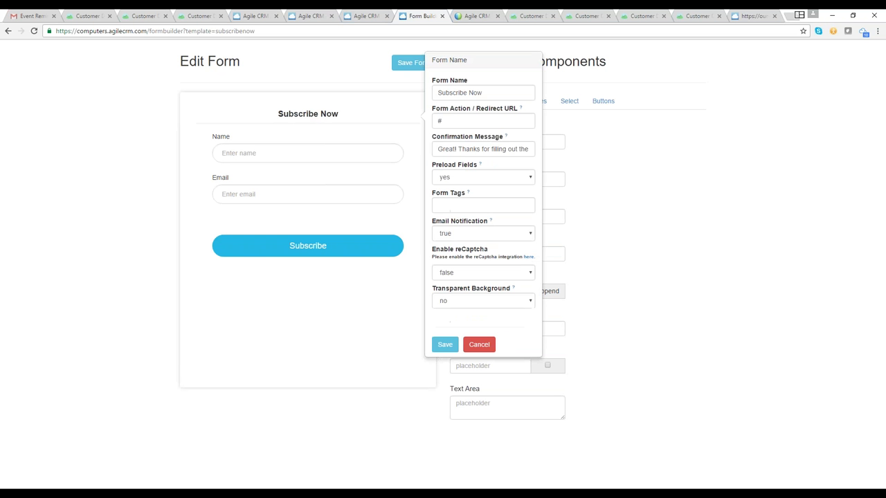
triple_click(482, 92)
type("Christmas")
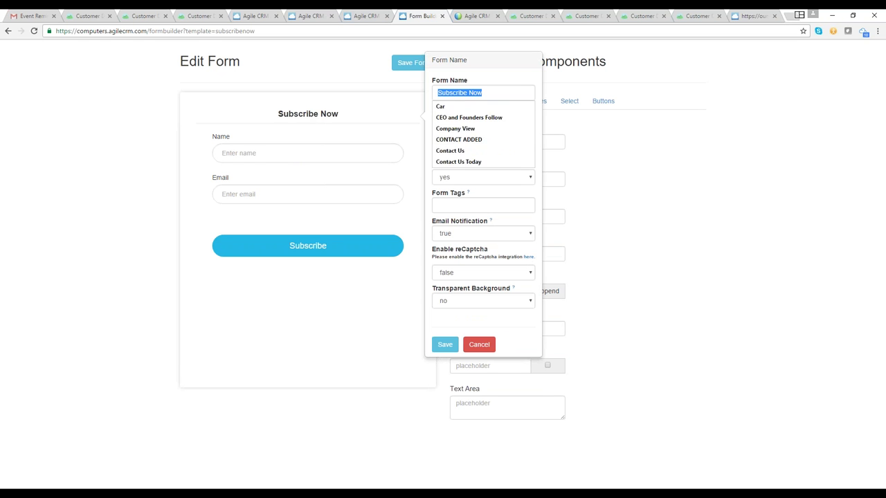
type(" Sign Up")
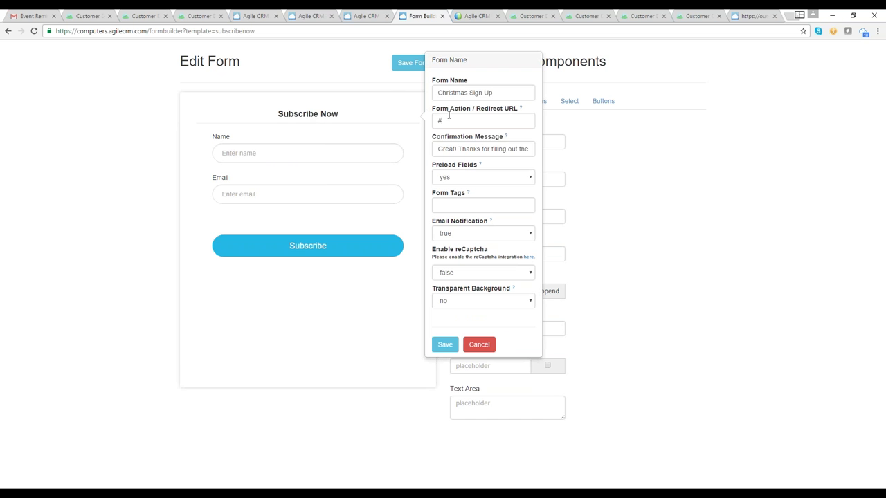
Set the form's redirect URL to yourcompany.com/christmassale
left_click(476, 119)
key("BackSpace")
type("yourcompany")
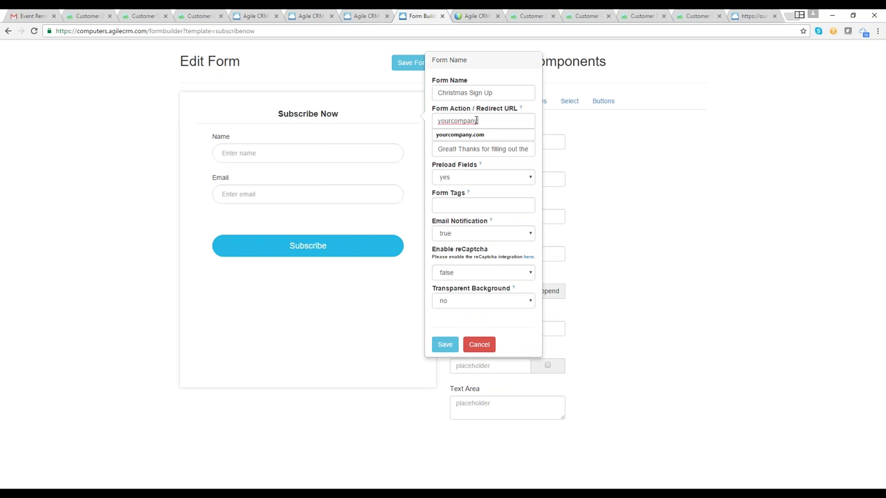
type(".com/christmas sale")
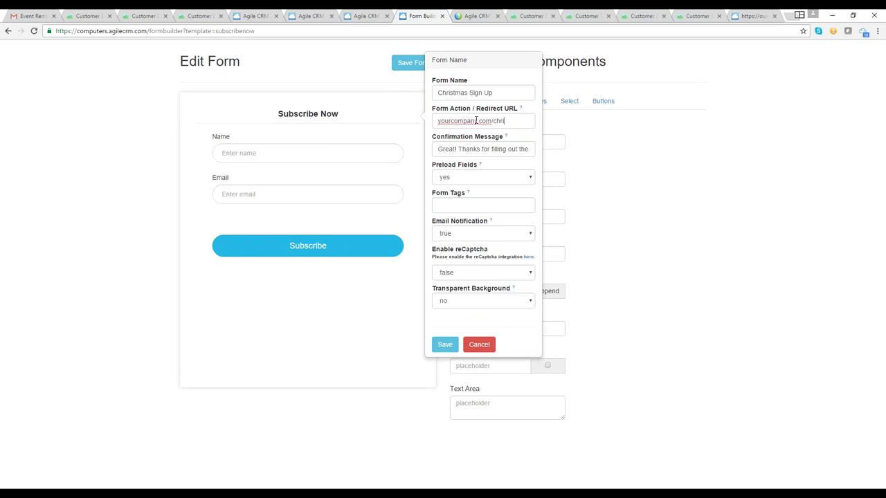
key("BackSpace")
key("BackSpace")
key("BackSpace")
key("BackSpace")
type("sale")
Replace the form's confirmation message with "Thank you! Merry Christmas!"
left_click(468, 151)
triple_click(468, 148)
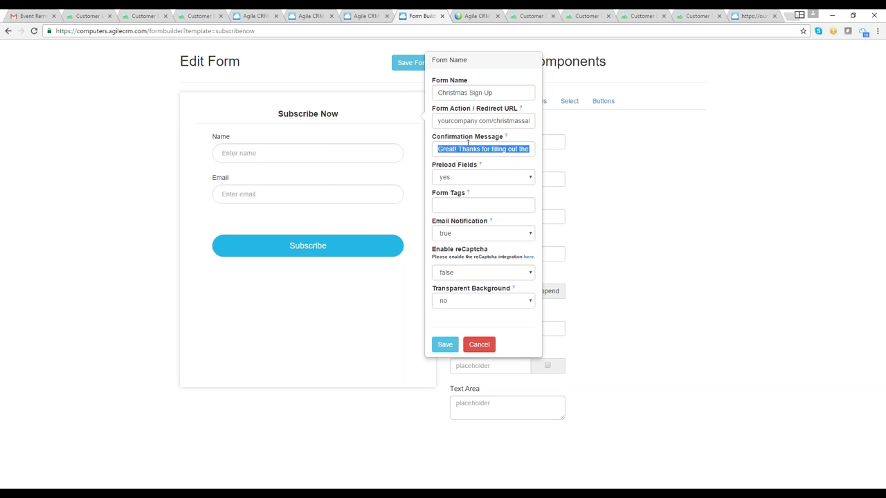
key("BackSpace")
type("Thank you! ")
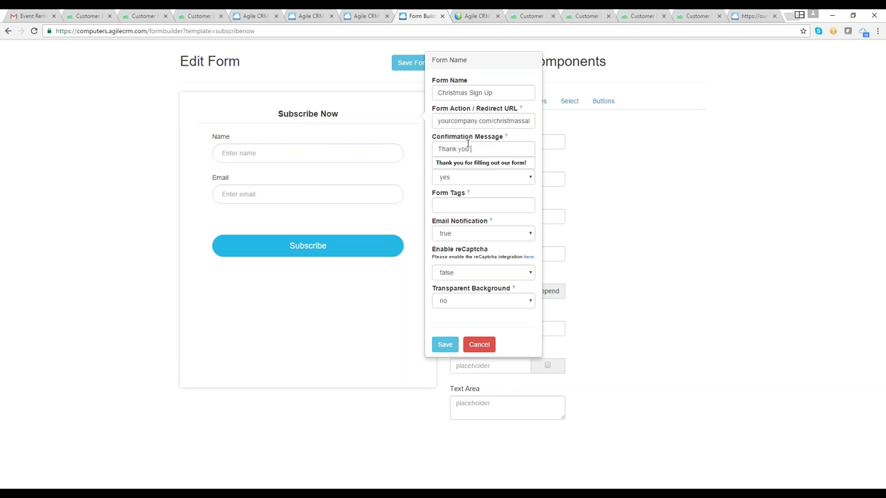
type(" Merry ")
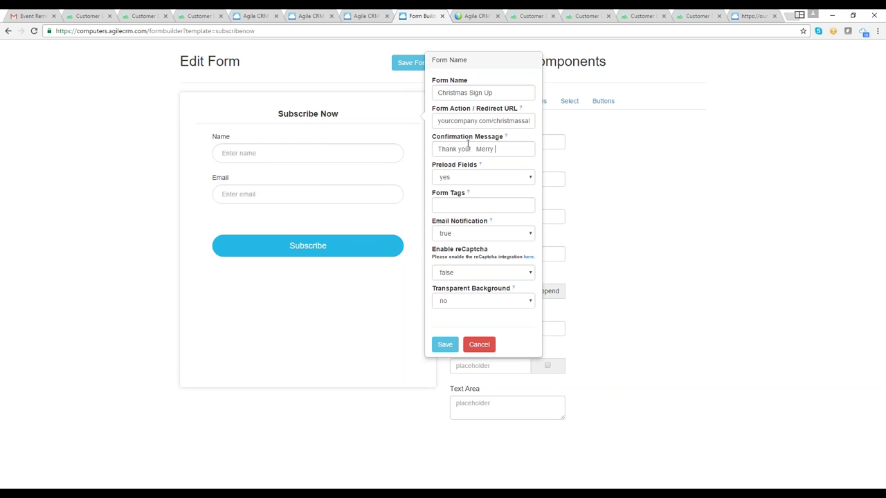
type("Christmas!")
left_click(468, 144)
type("!")
Add the form tag Prospect and save the form settings
left_click(480, 202)
type("Prospect")
left_click(472, 231)
left_click(445, 344)
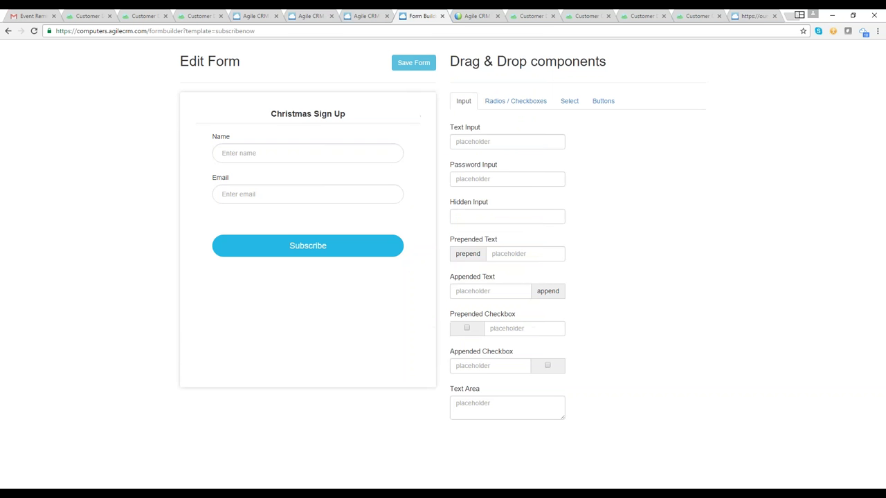
Relabel the form's Name field as "First Name", set its placeholder to "Enter First Name", and save the field
left_click(227, 149)
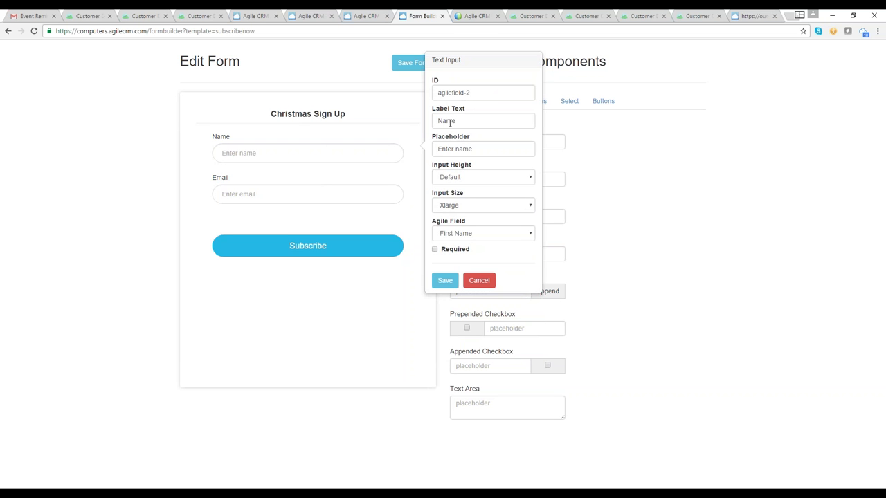
triple_click(475, 145)
key("BackSpace")
type("Enter First Name")
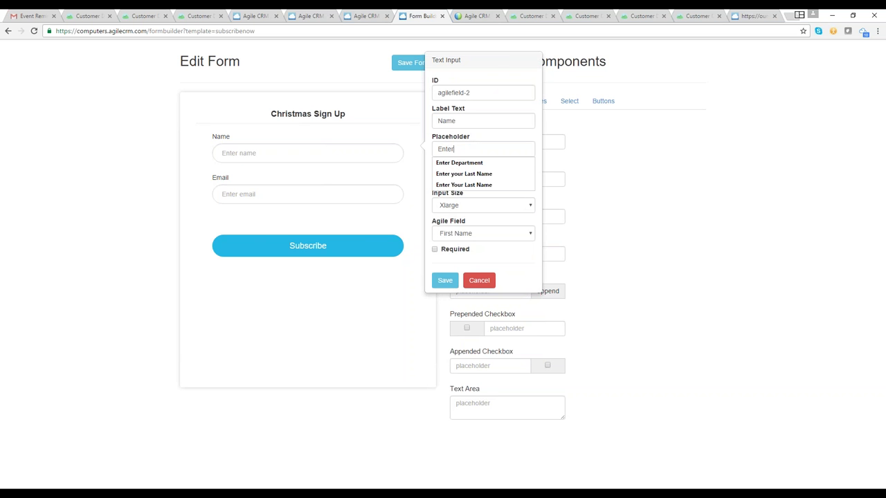
left_click(438, 121)
type("First")
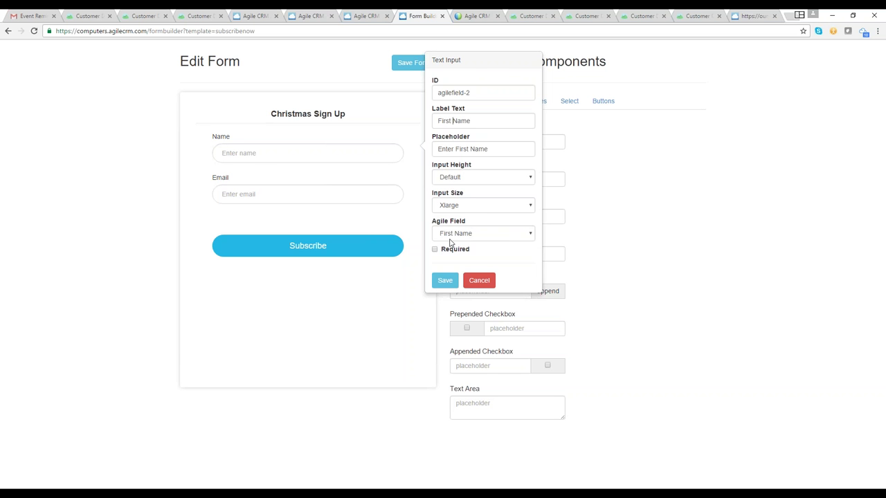
left_click(445, 279)
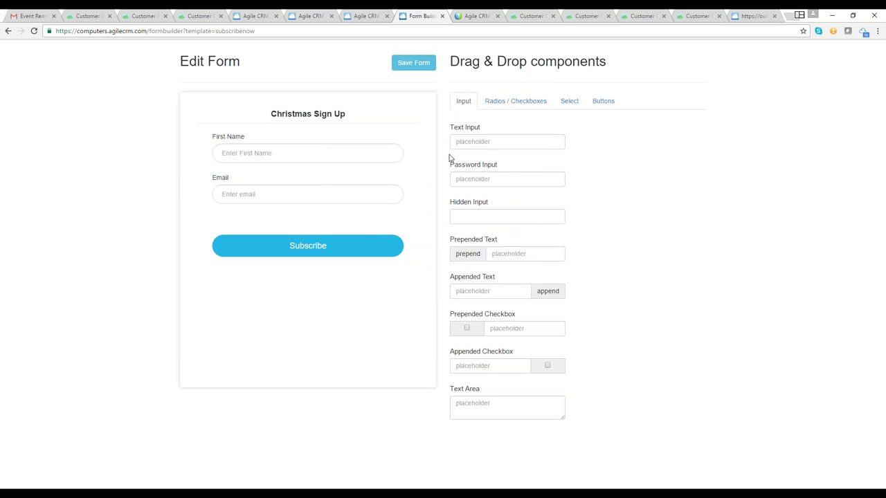
Insert a text input between the First Name and Email fields and label it "Last Name"
left_click_drag(451, 156, 262, 184)
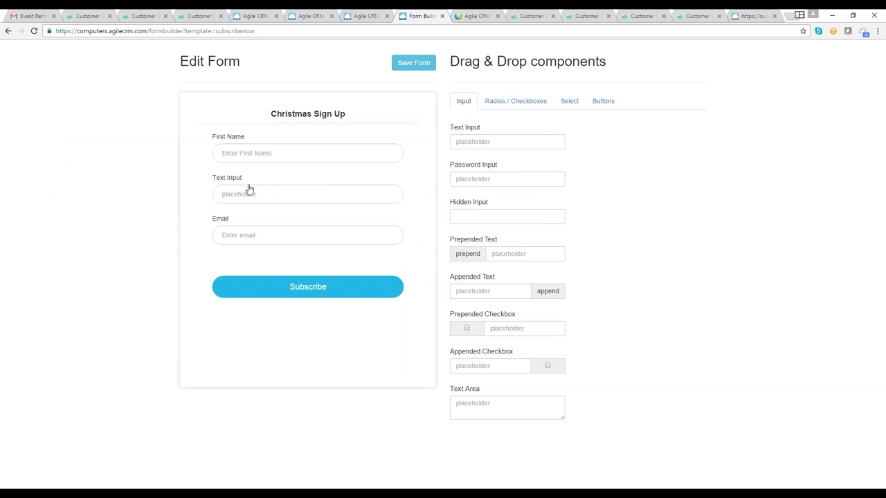
left_click(244, 189)
left_click(474, 137)
key("ctrl+a")
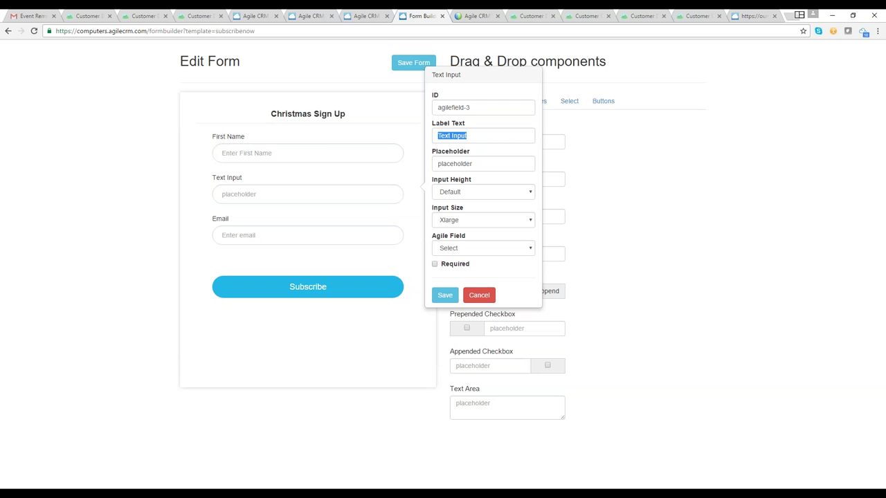
type("Last Name")
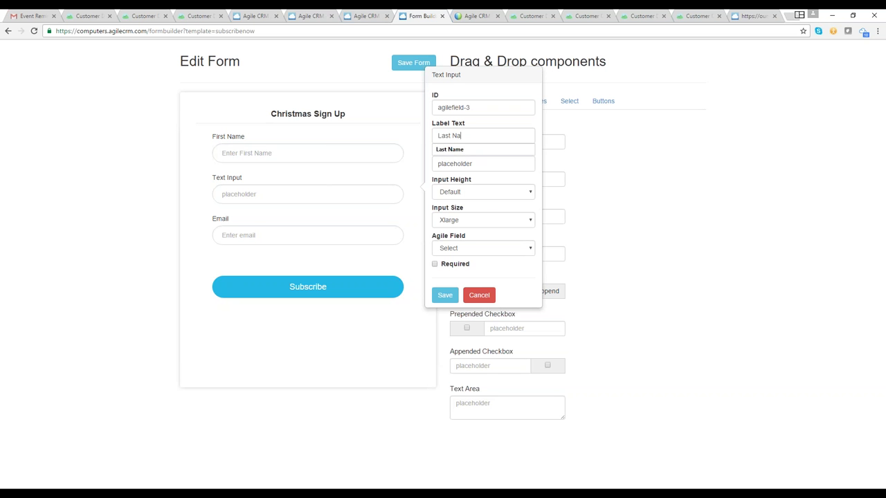
Set the new field's placeholder to "Enter Last Name", choose its Agile field, and save the field and the form
key("Tab")
type("Enter")
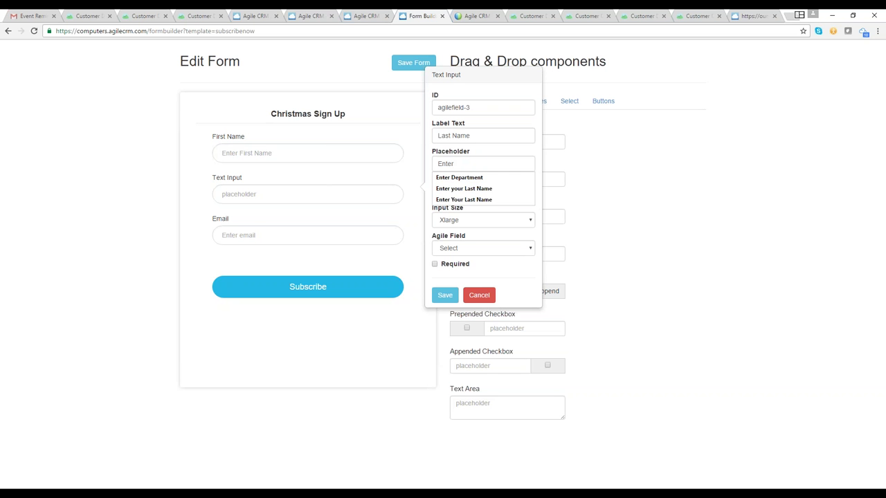
type(" Last Name")
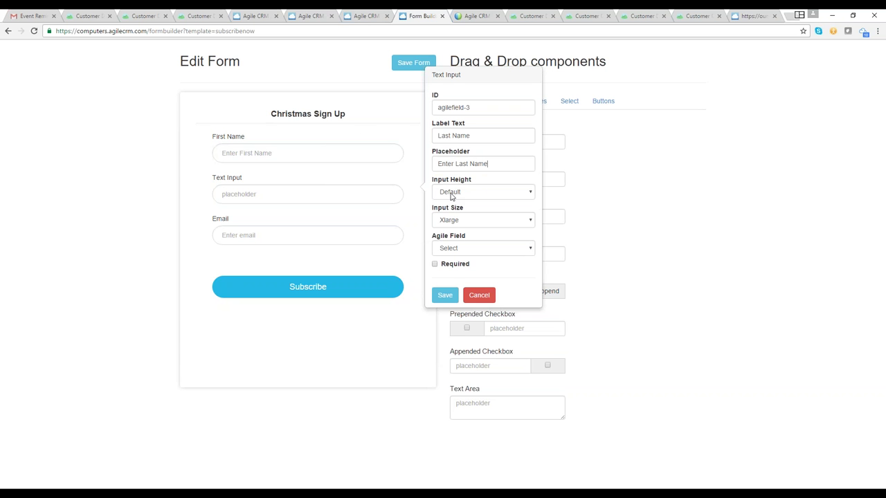
left_click(494, 250)
left_click(489, 277)
left_click(445, 293)
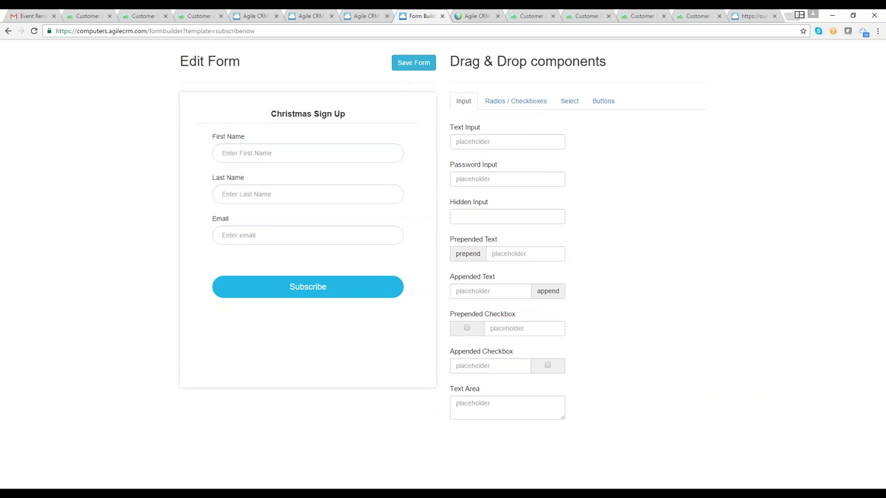
left_click(413, 63)
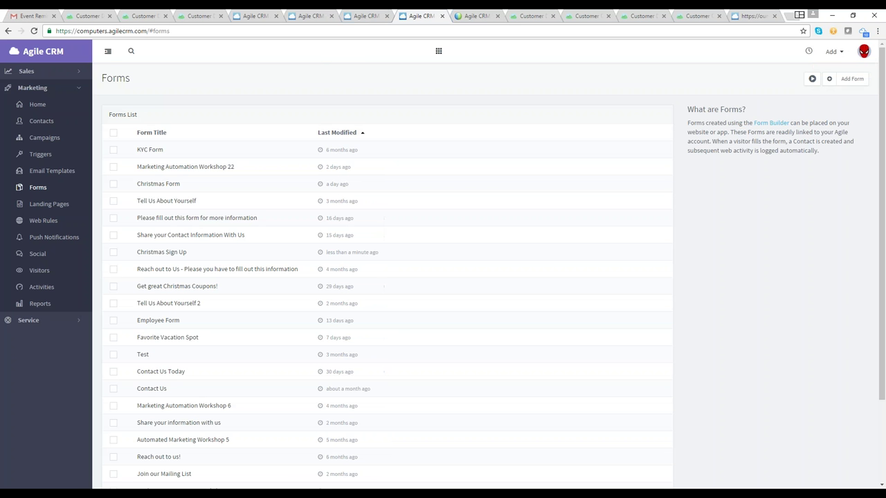
Examine the Christmas Form's permanent link, embed code, iframe version and full source code in the Code Manager
left_click(225, 135)
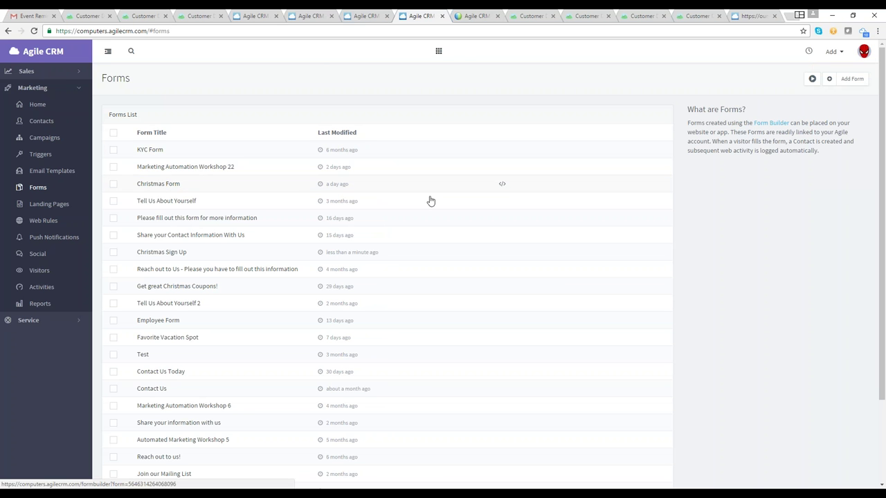
left_click(503, 186)
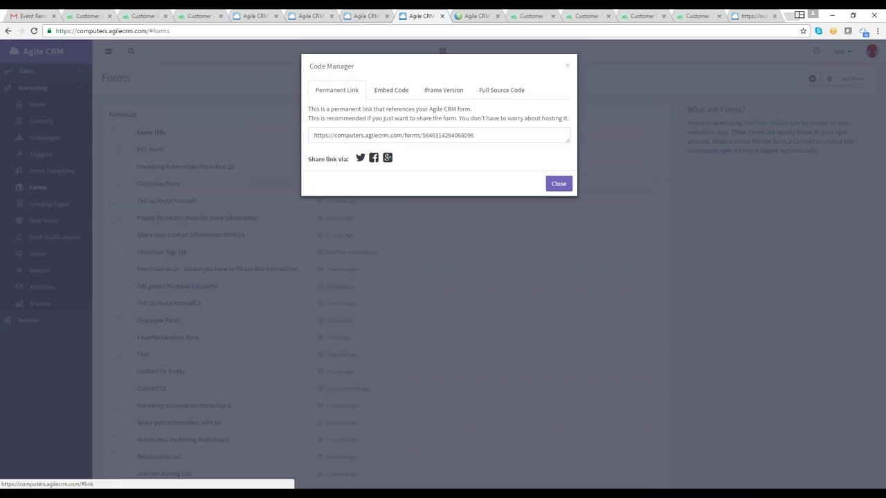
left_click(394, 135)
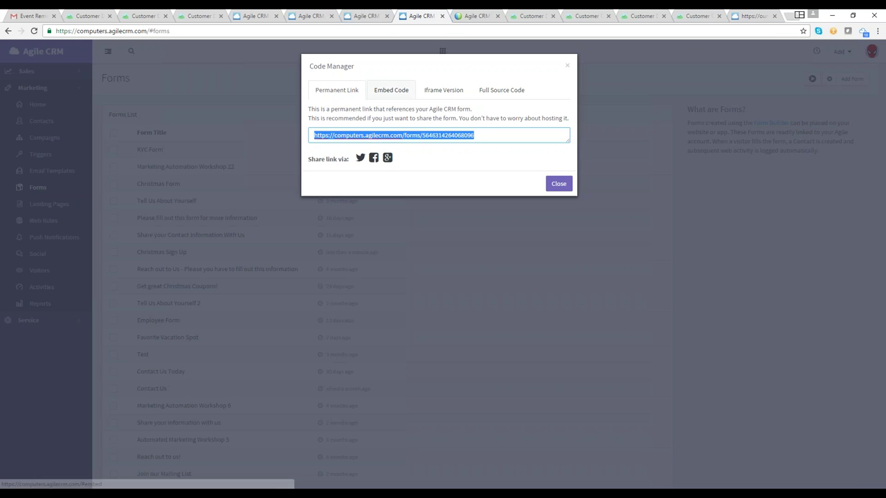
left_click(391, 90)
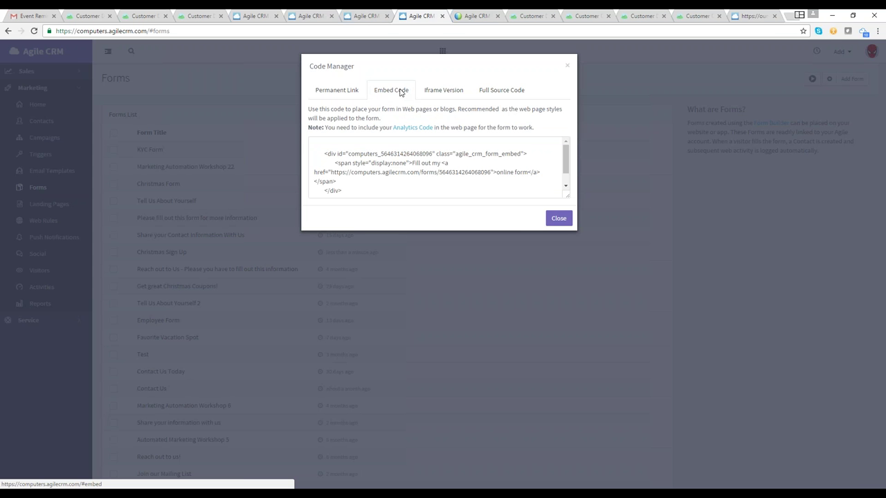
left_click(444, 90)
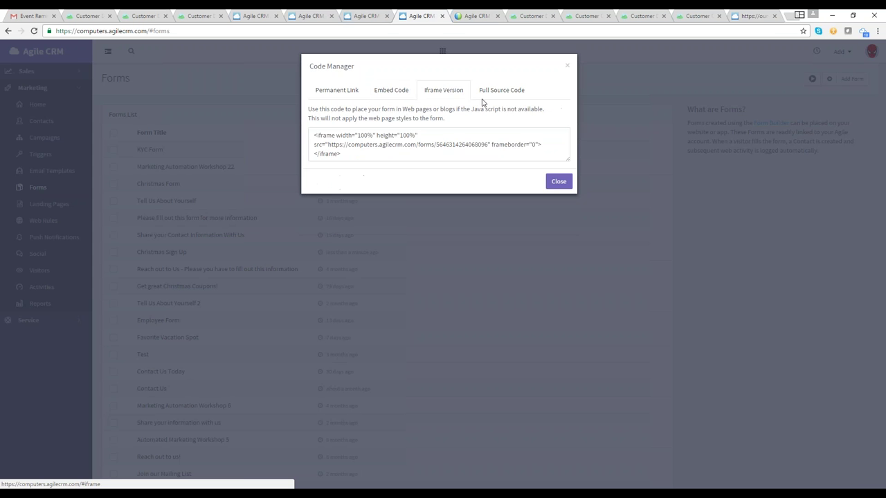
left_click(485, 94)
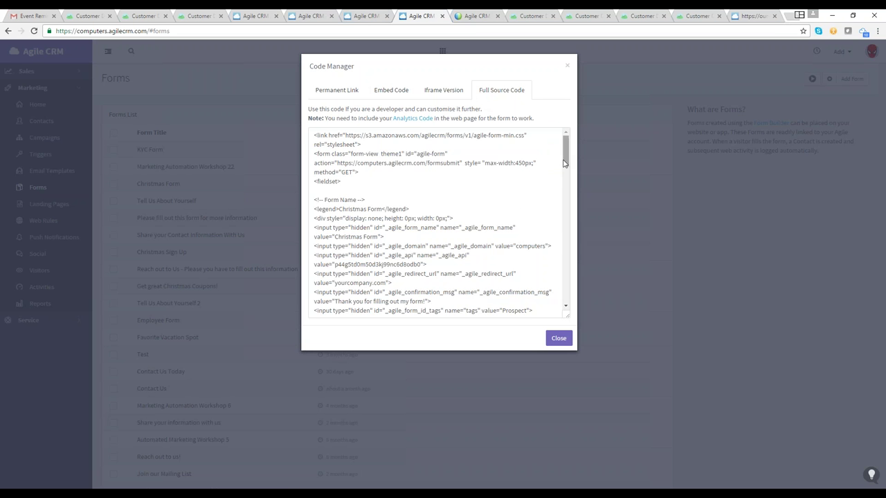
left_click_drag(564, 163, 564, 298)
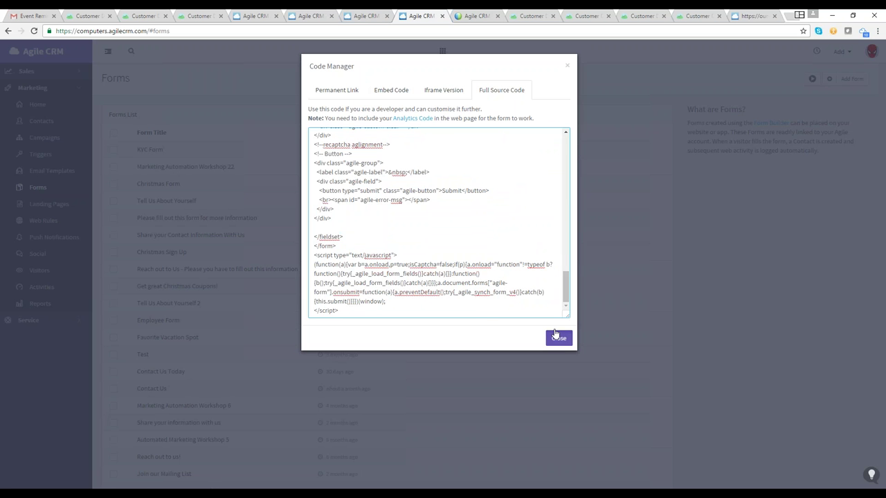
left_click(559, 338)
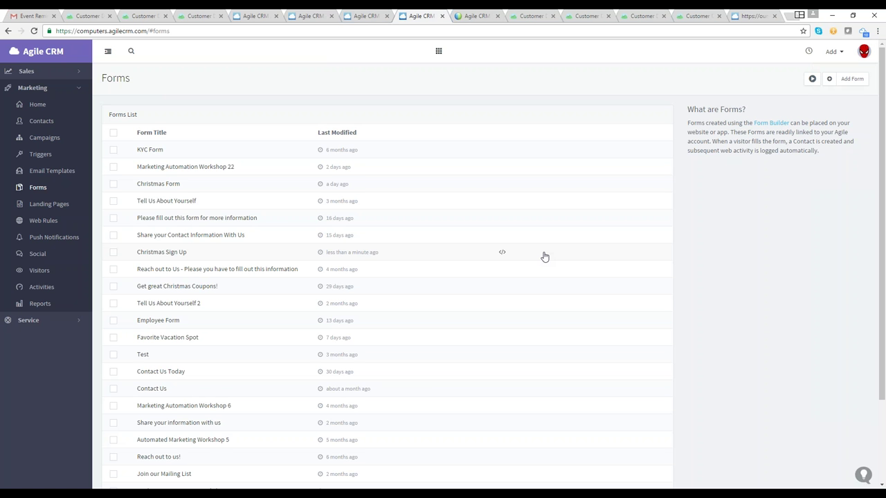
Start adding a web rule so that the template gallery is displayed
left_click(43, 220)
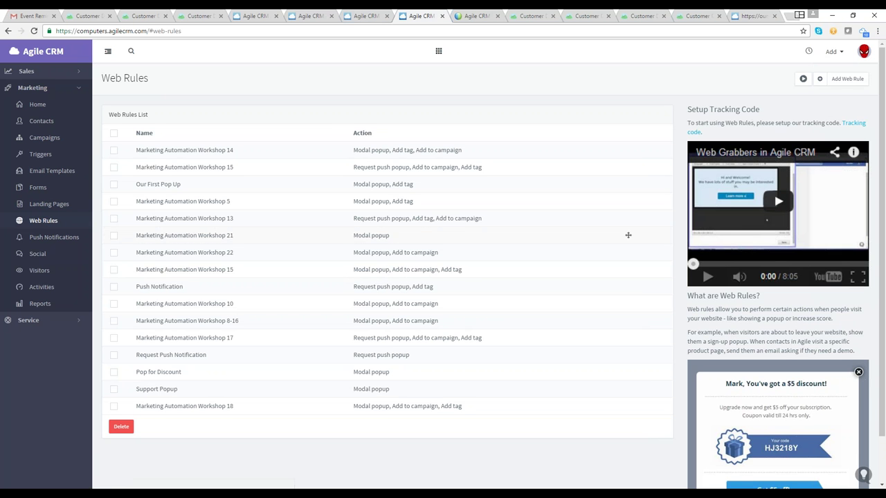
left_click(841, 84)
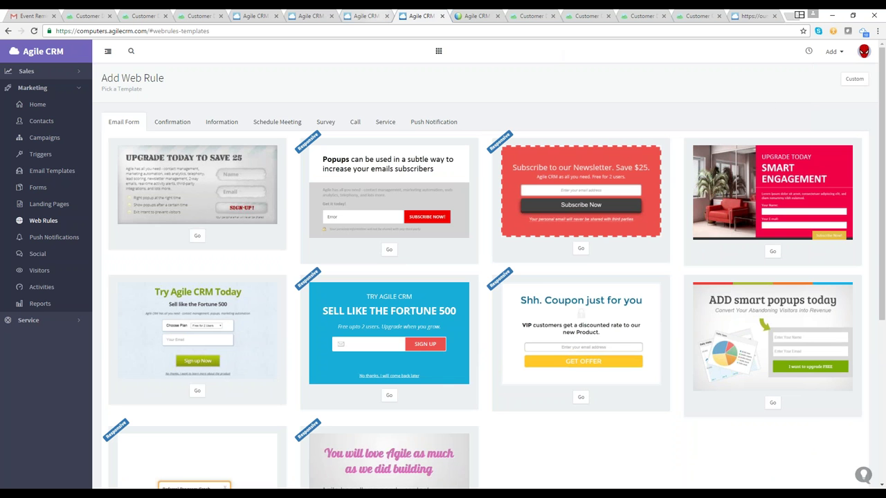
Switch to the other Agile CRM account and show the Analytics tracking code with Web Rules enabled in its Admin Settings
key("ctrl+shift+Tab")
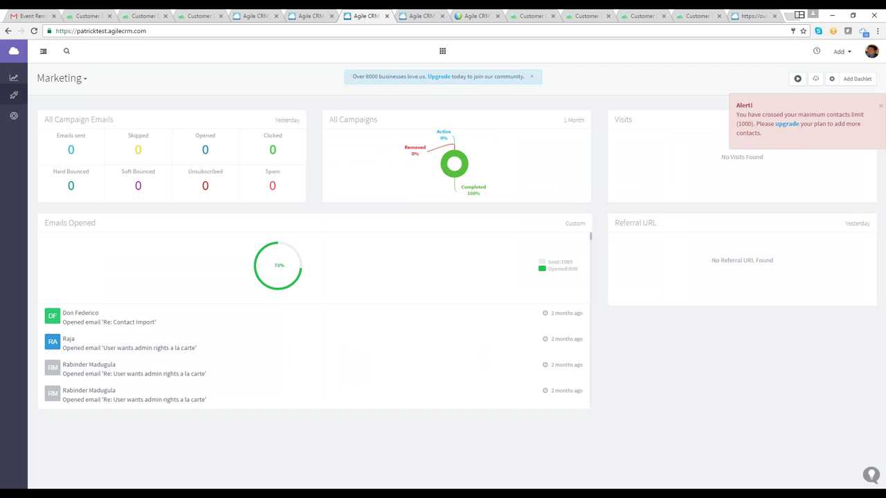
left_click(871, 57)
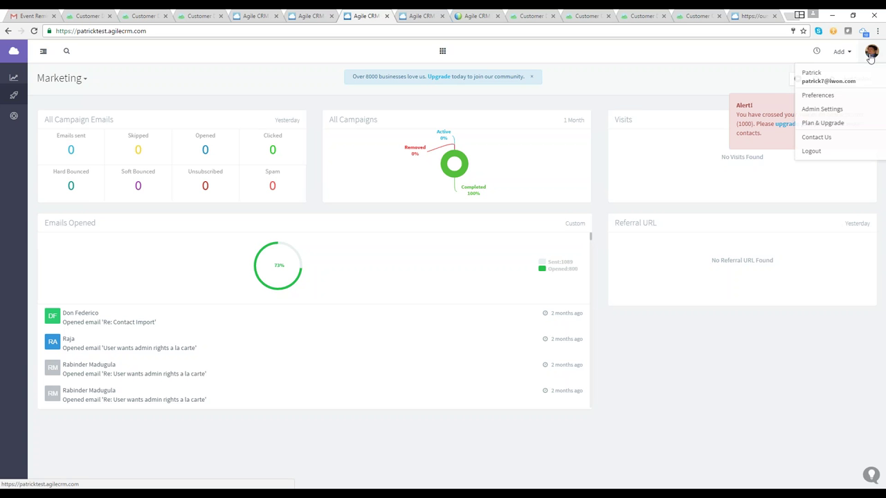
left_click(835, 111)
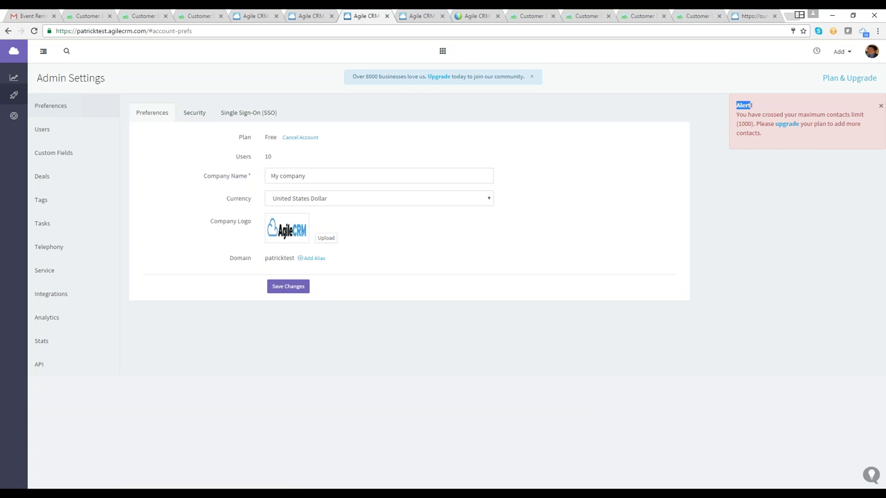
left_click(880, 106)
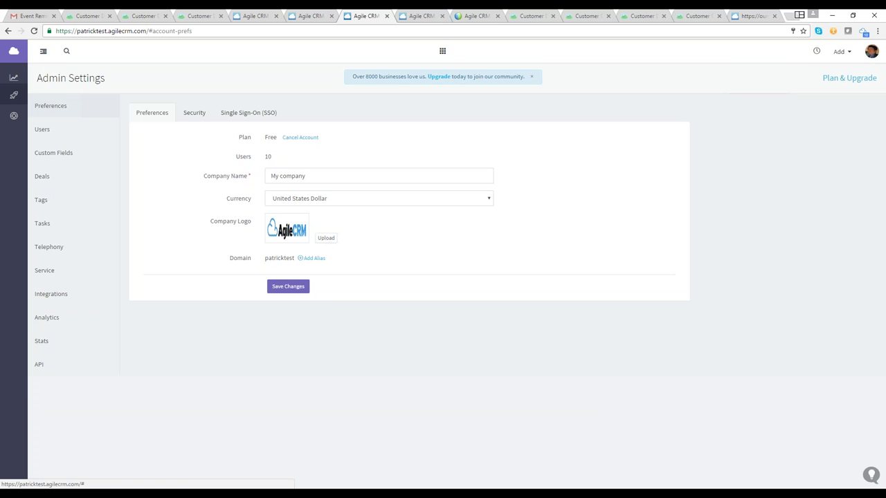
left_click(44, 320)
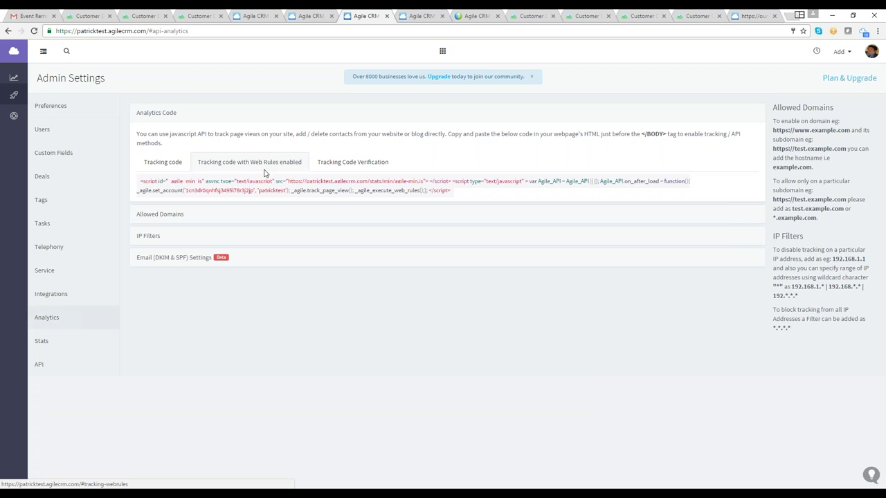
Highlight the tracking code with Web Rules enabled and the instruction to paste it just before the closing BODY tag
left_click_drag(454, 194, 138, 181)
key("ctrl+c")
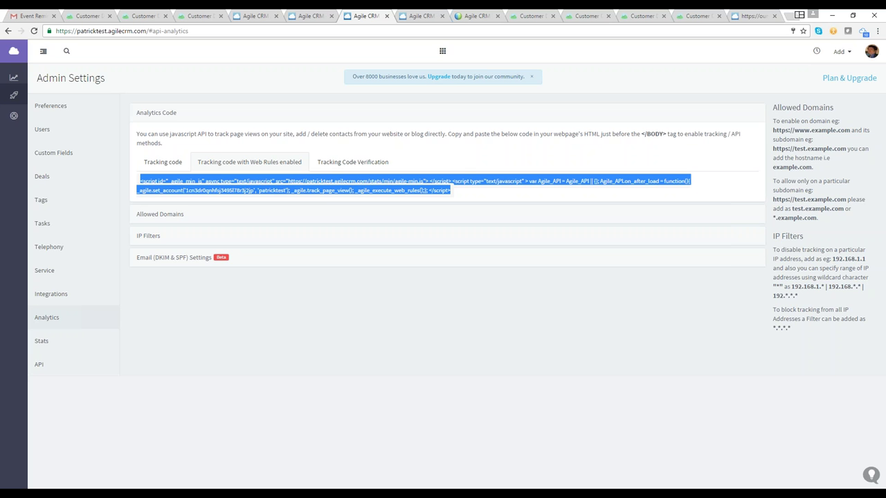
left_click(558, 136)
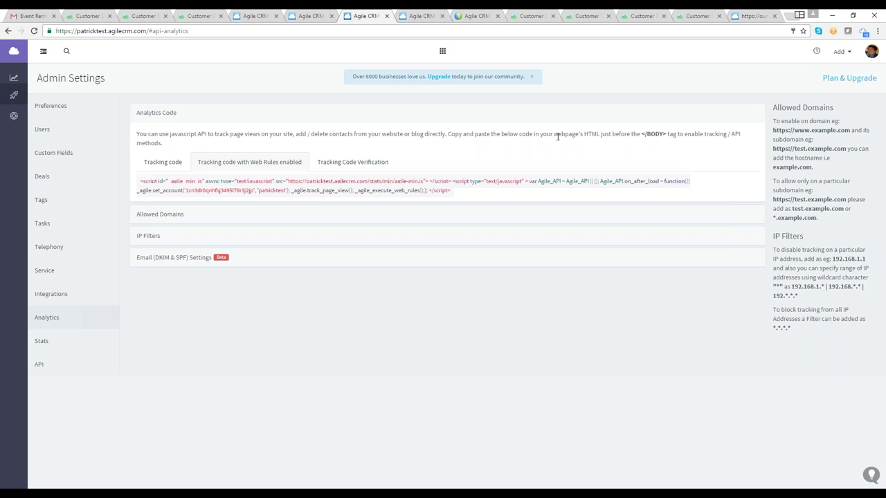
left_click_drag(546, 136, 671, 138)
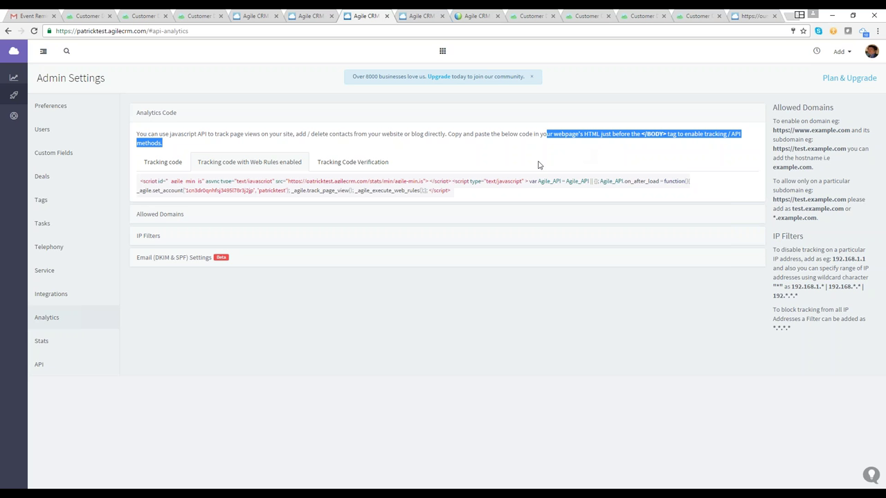
left_click(455, 195)
left_click_drag(455, 195, 138, 180)
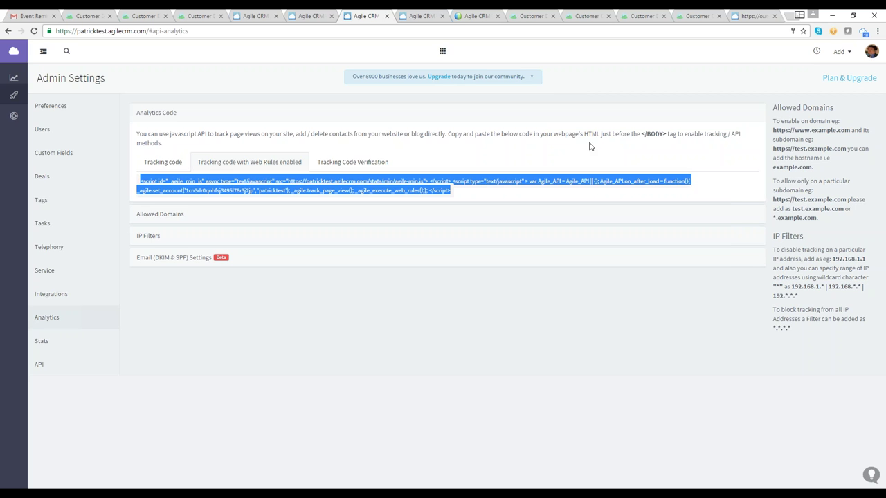
left_click_drag(559, 136, 630, 141)
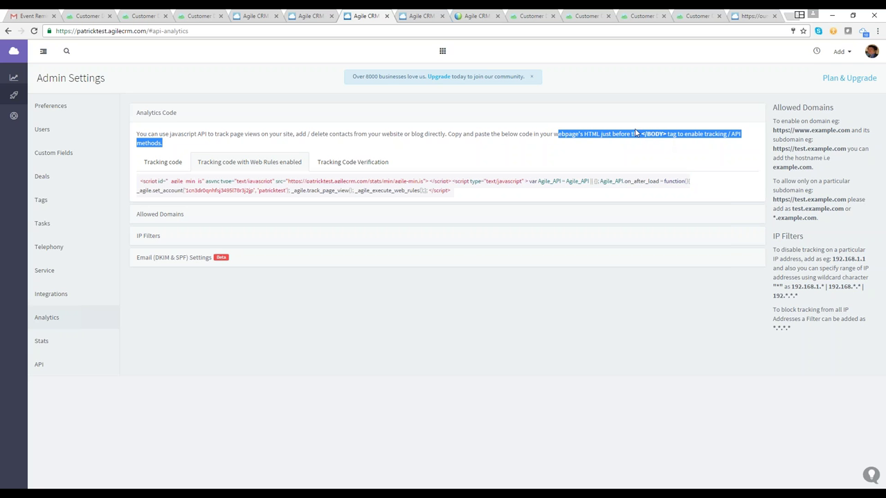
Return to the web rule templates, browse the categories, and preview the "Subscribe to our Newsletter. Save $25." email form template
left_click(414, 16)
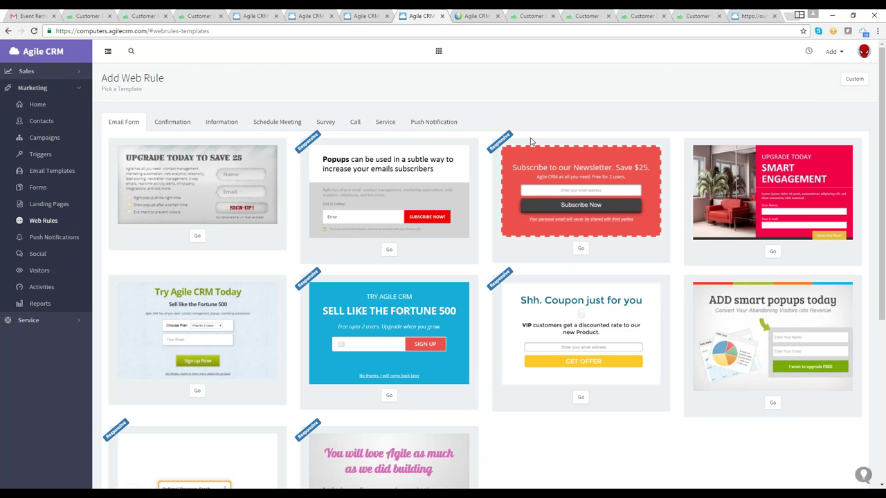
left_click(175, 122)
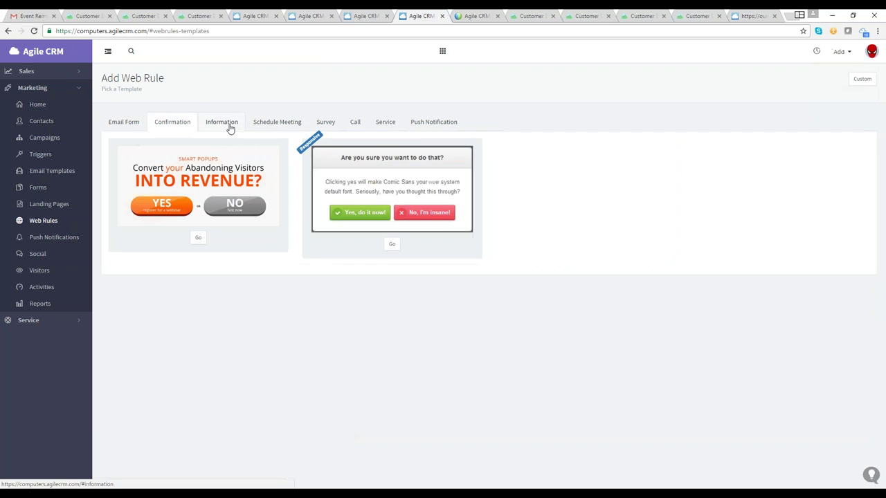
left_click(329, 128)
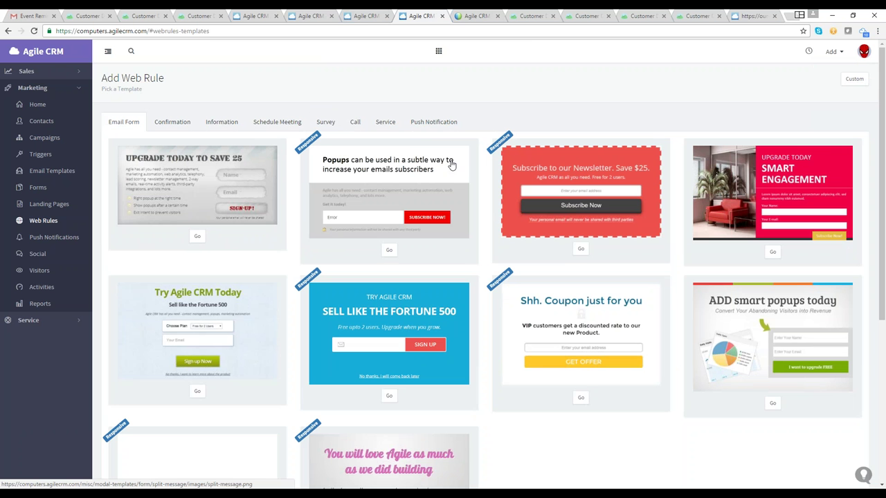
left_click(533, 167)
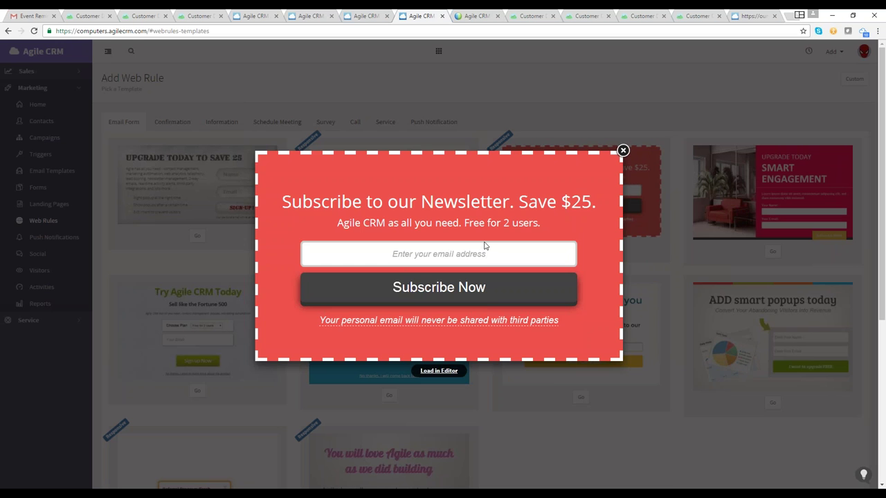
Load the "Subscribe to our Newsletter. Save $25." template in the editor and name the web rule "Marketing Automation Workshop 24"
left_click(448, 373)
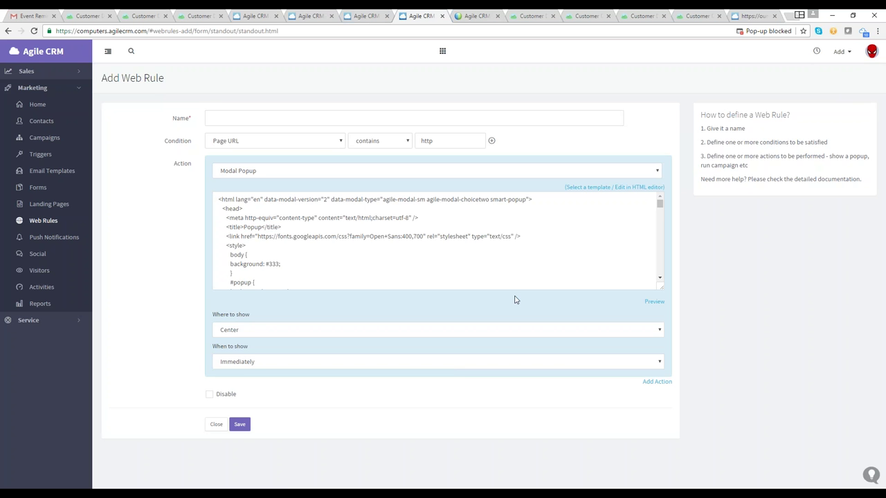
left_click(425, 119)
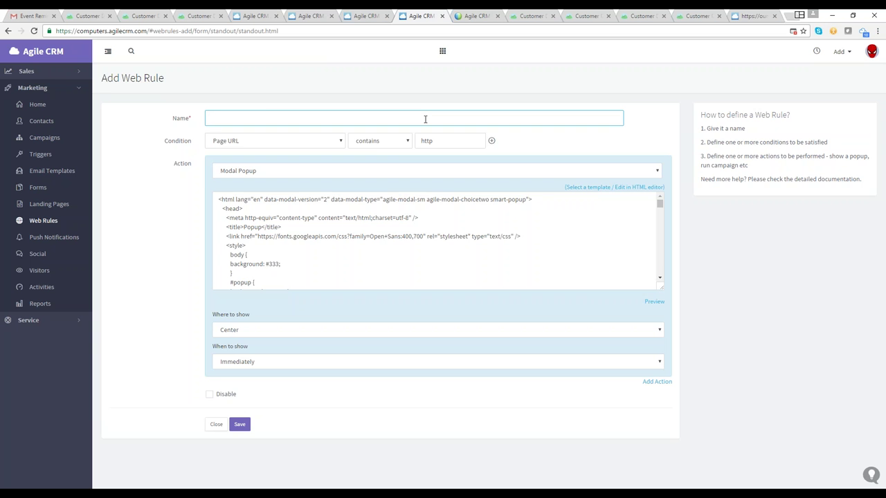
type("Mar")
key("Down")
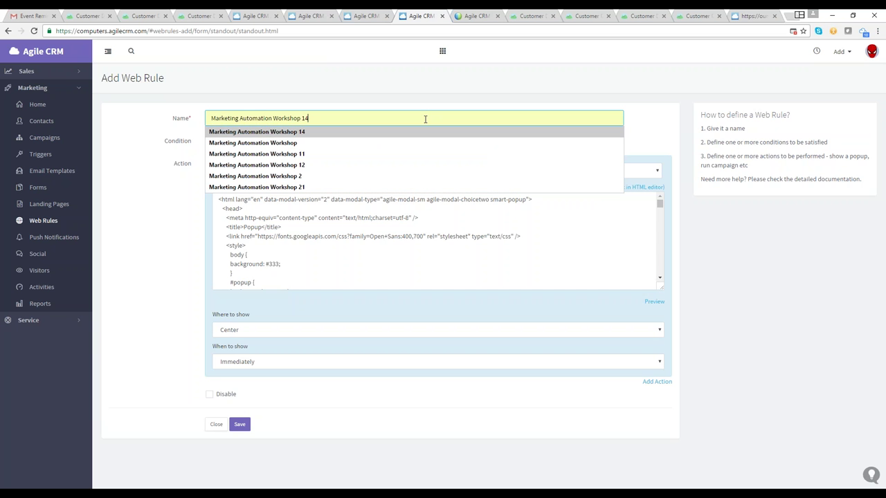
key("BackSpace")
key("BackSpace")
type("24")
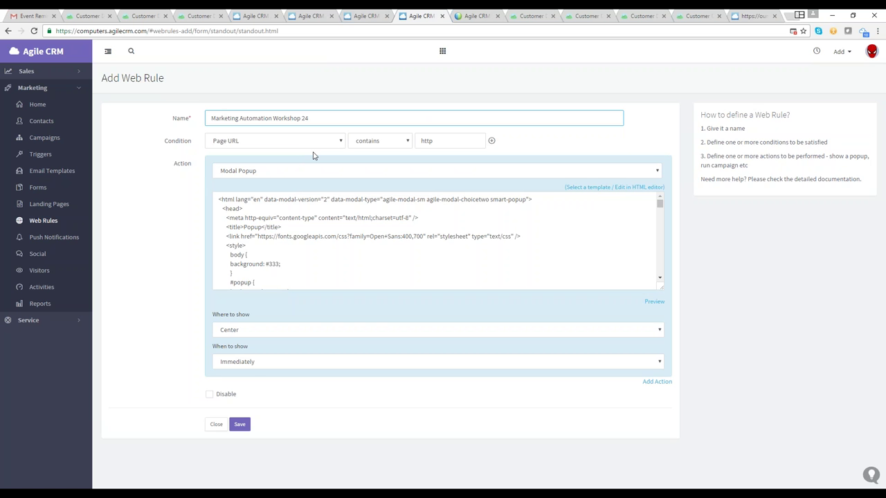
left_click(422, 141)
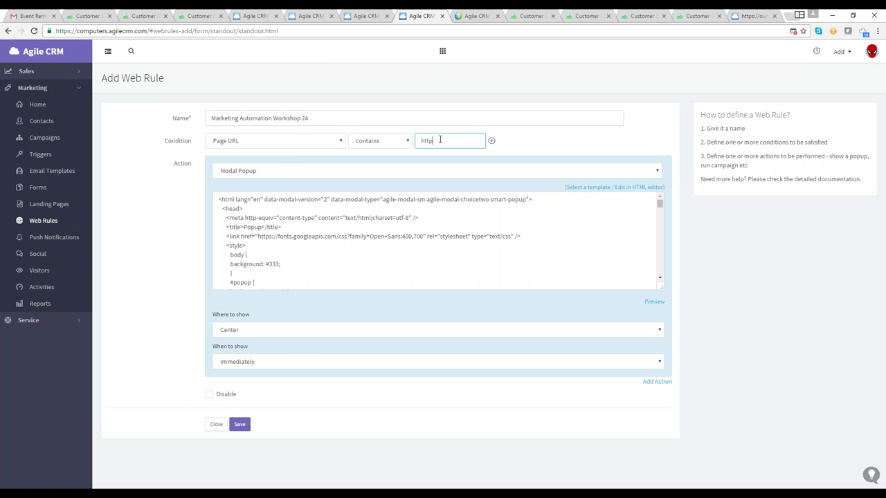
key("BackSpace")
key("BackSpace")
key("BackSpace")
type("ttp://www")
key("BackSpace")
key("BackSpace")
key("BackSpace")
key("BackSpace")
type("/www.yourcompany.com")
Try a second web rule condition with Visitor Type set to Anonymous, and remove that condition again
left_click(491, 142)
left_click(490, 144)
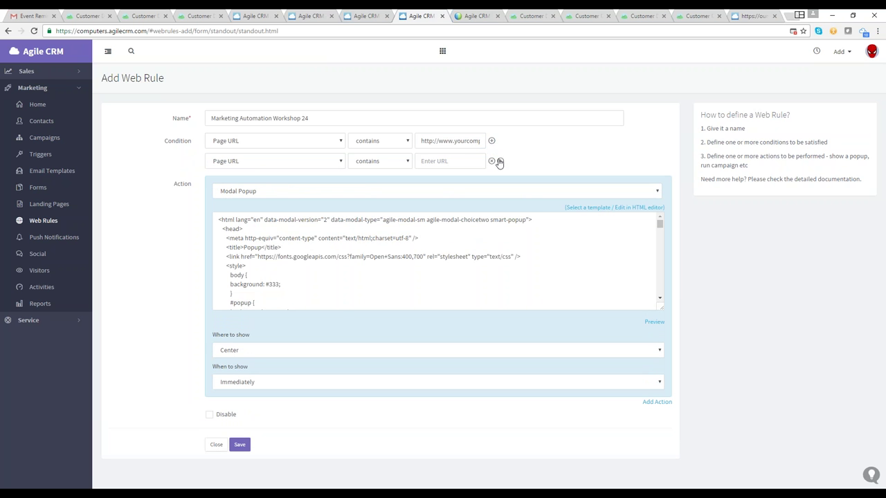
left_click(340, 165)
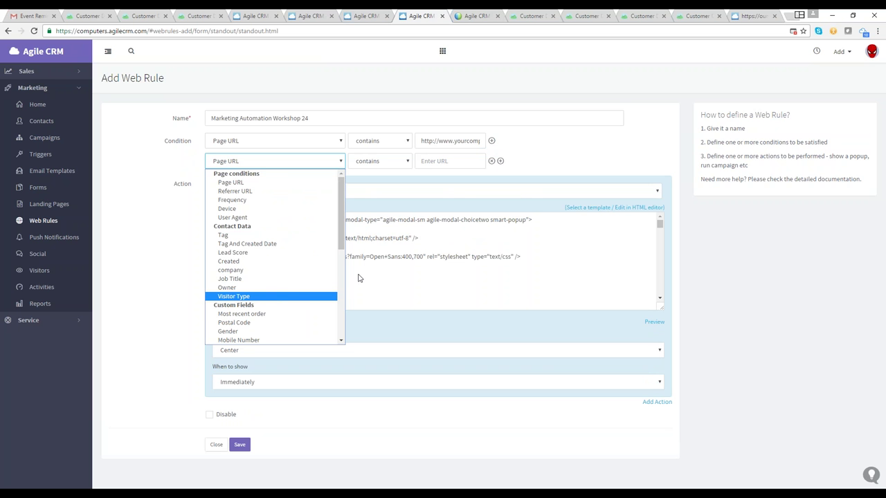
left_click(270, 297)
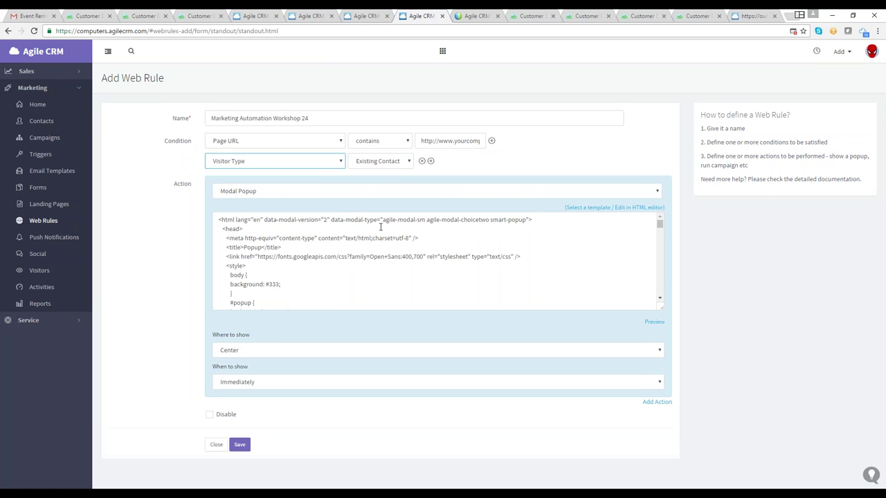
left_click(398, 164)
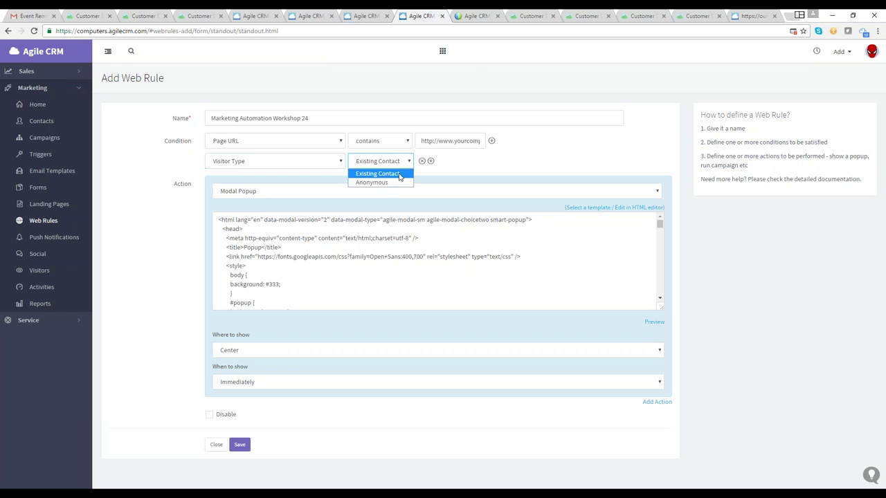
left_click(398, 184)
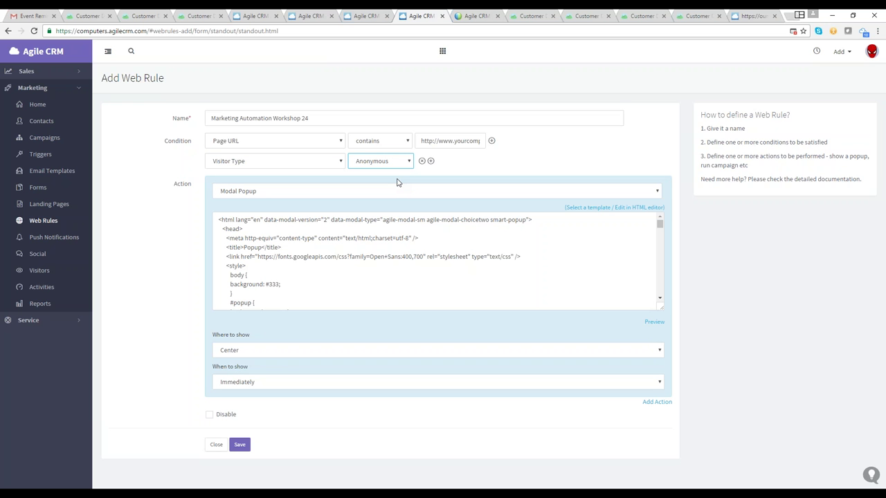
left_click(394, 171)
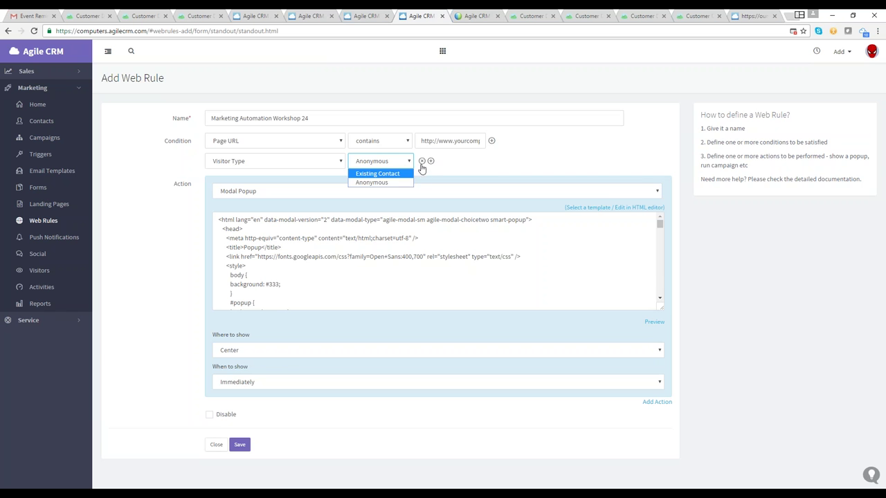
left_click(422, 167)
left_click(422, 160)
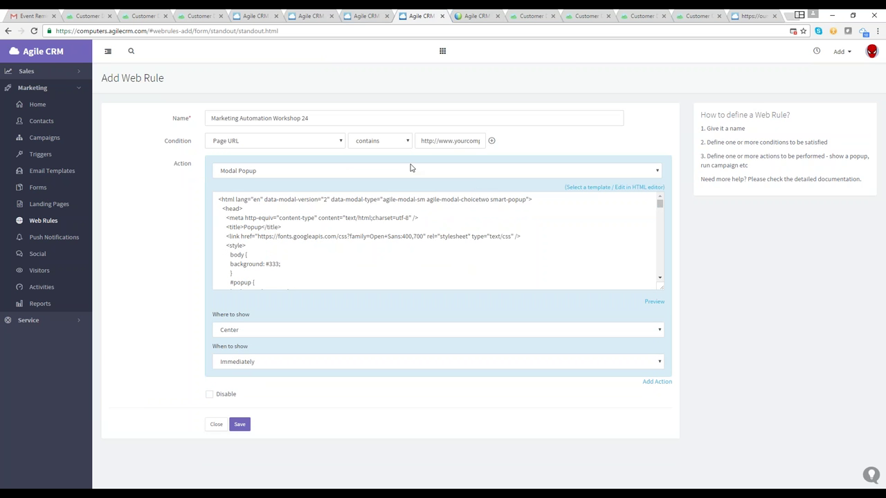
Replace the popup's heading with "Christmas is here! Enter your e-mail address for a great coupon!" in the HTML editor and save it
left_click(616, 193)
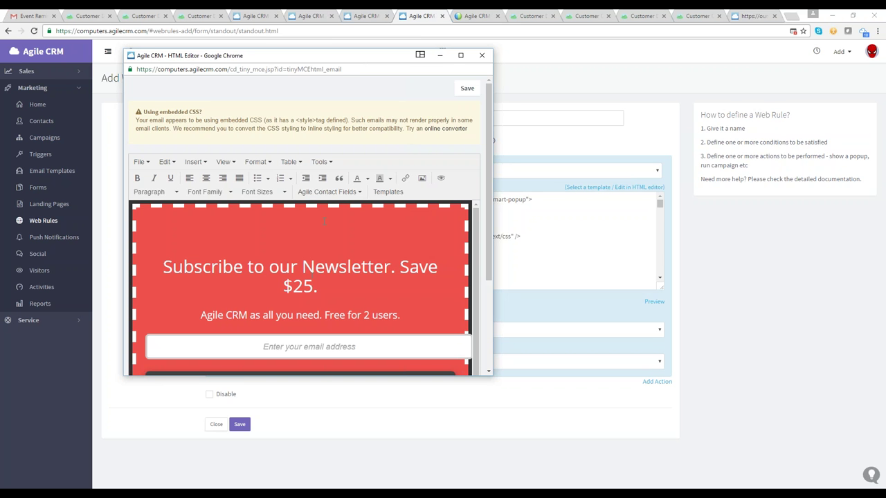
left_click_drag(315, 287, 165, 263)
type("Chri")
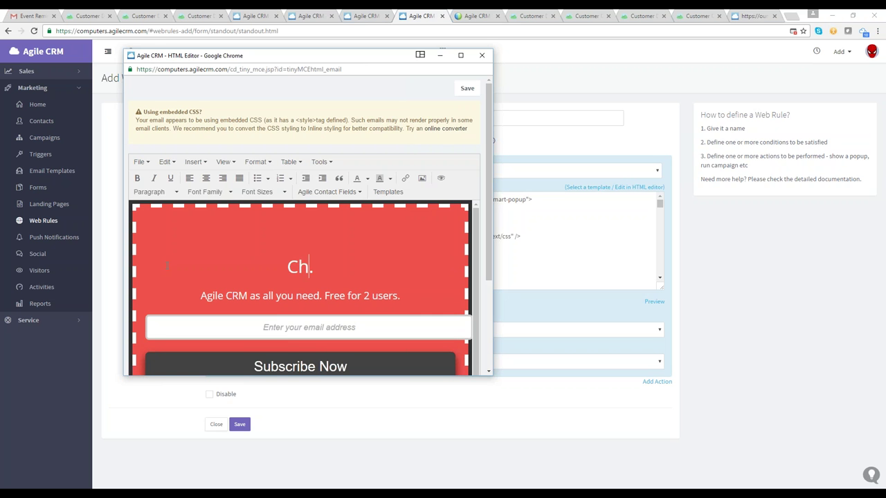
type("stmas is here")
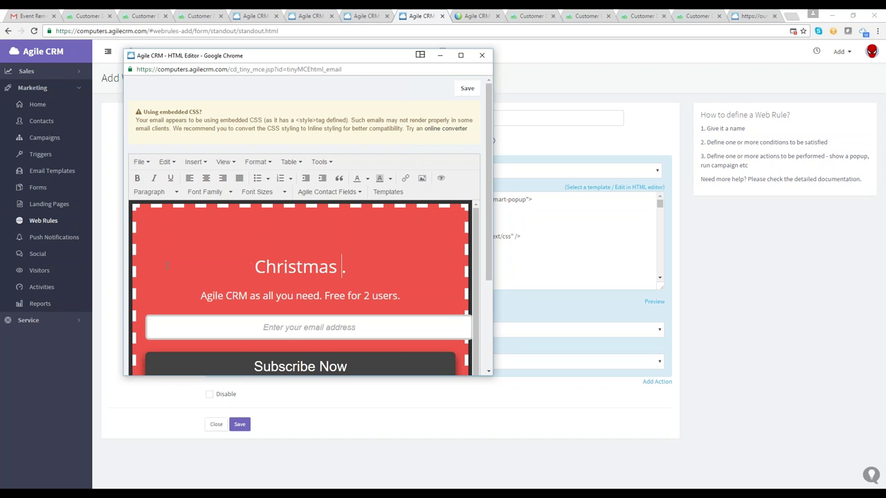
type("!")
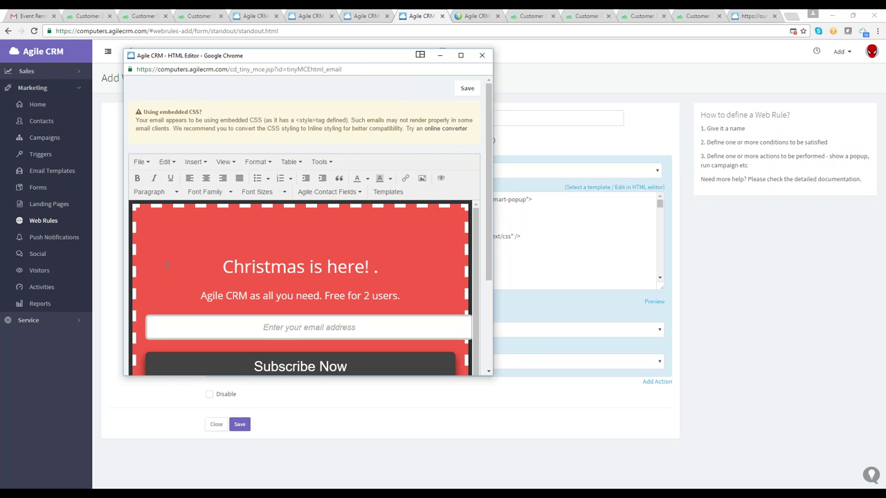
key("Delete")
type("Enter y")
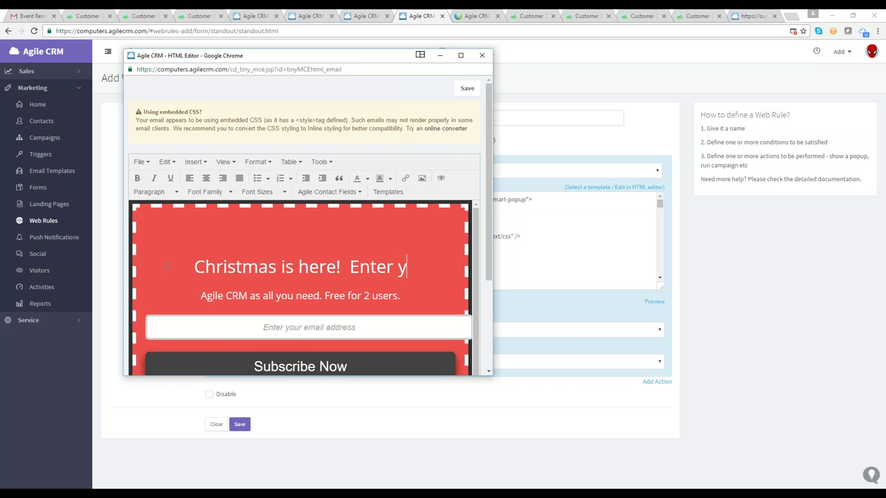
type("our e-mail address")
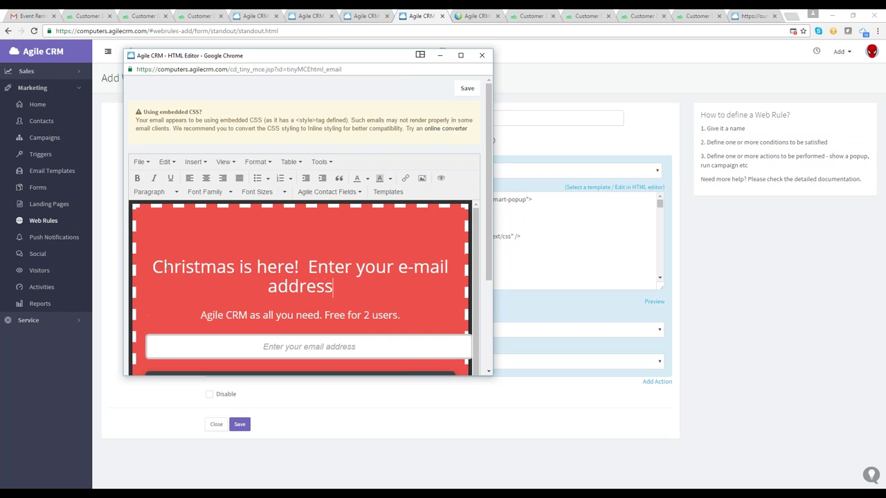
type(" for a great coupon!")
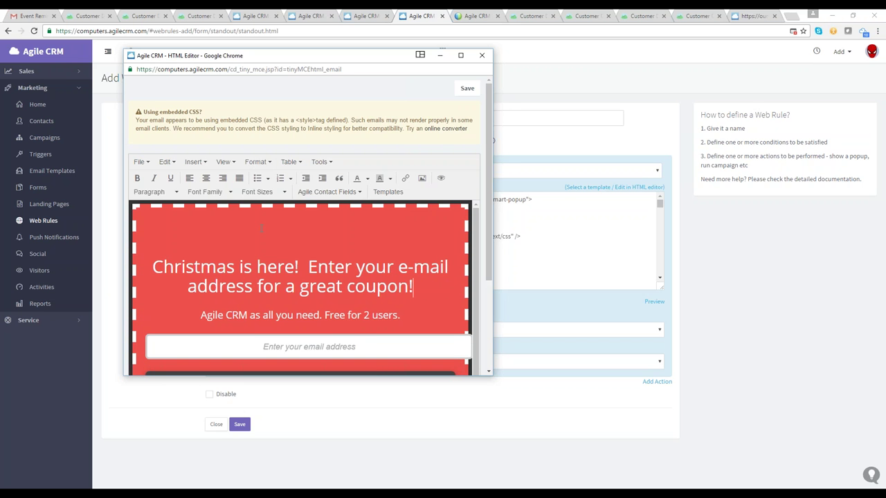
left_click(467, 88)
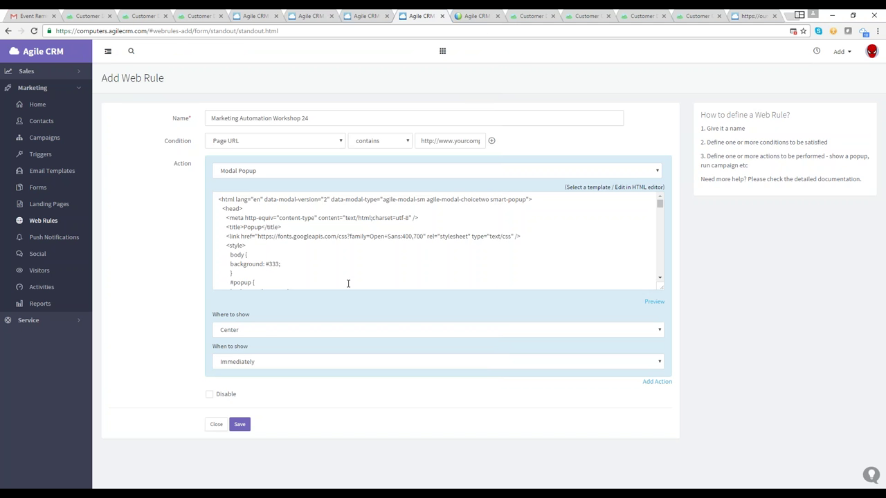
Set the popup to show at Center and Immediately, and save the web rule
left_click(256, 330)
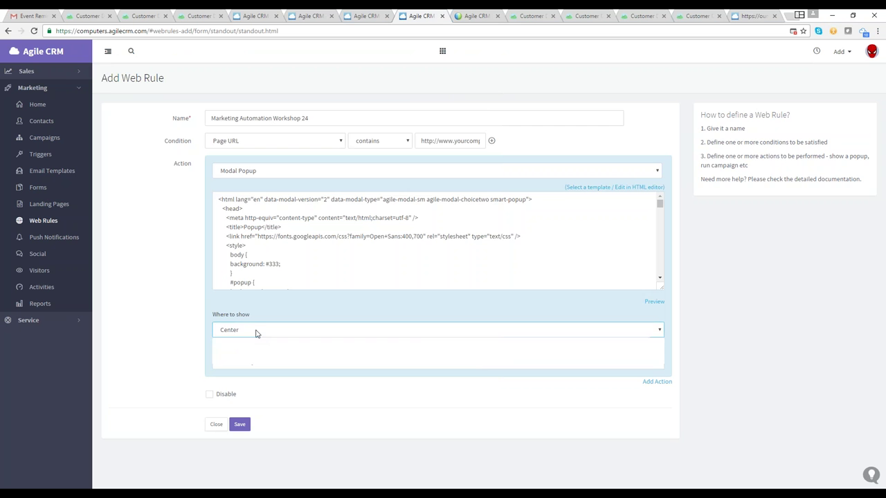
left_click(258, 342)
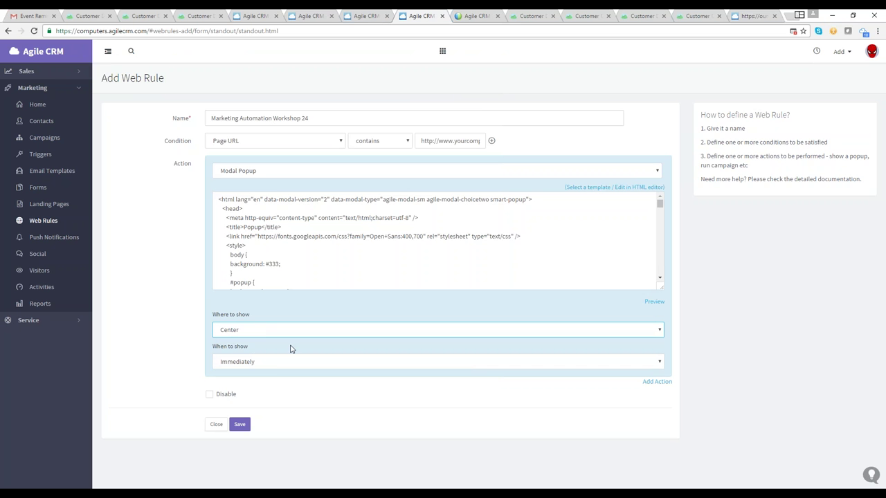
left_click(275, 362)
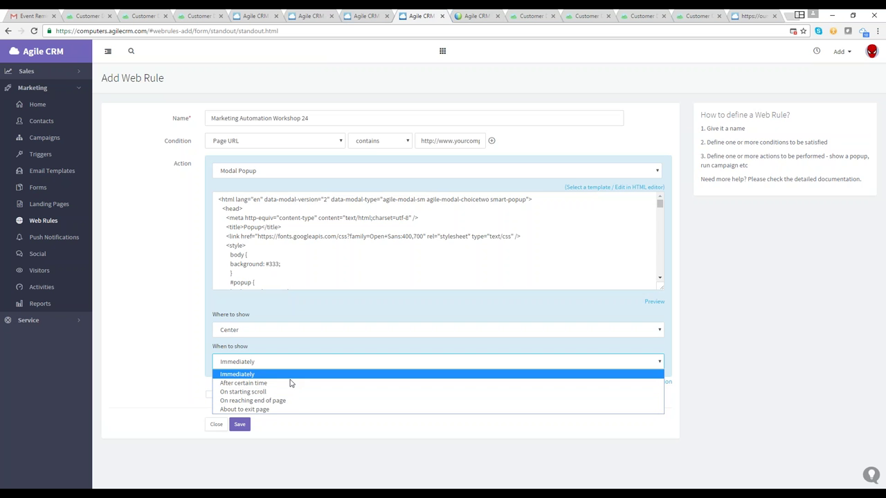
left_click(291, 378)
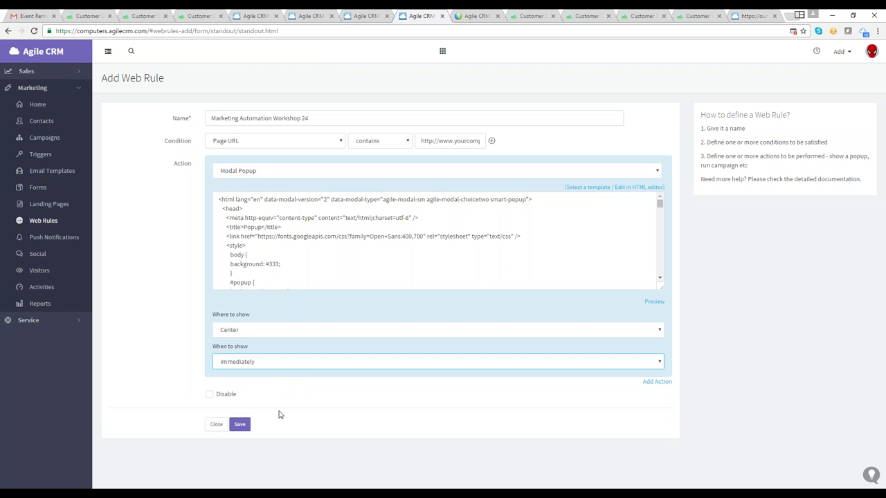
left_click(248, 431)
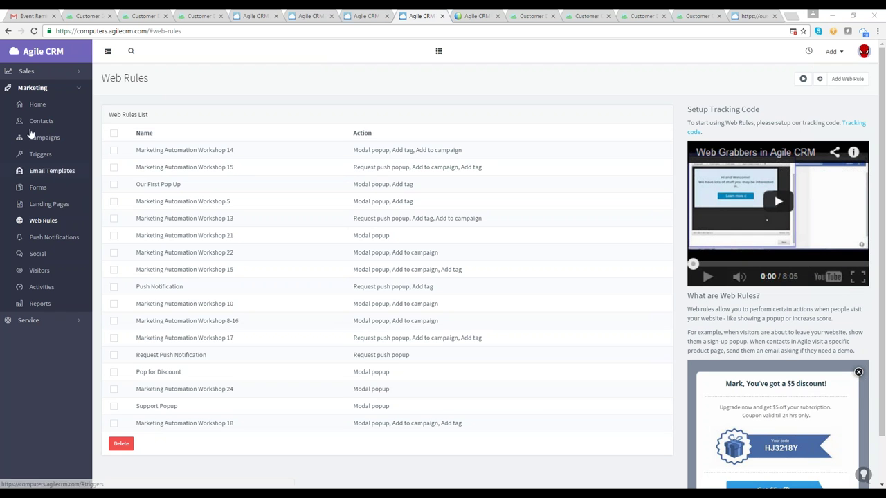
Look at the push notifications list, return to the web rule templates, and preview the red newsletter subscription template
left_click(60, 239)
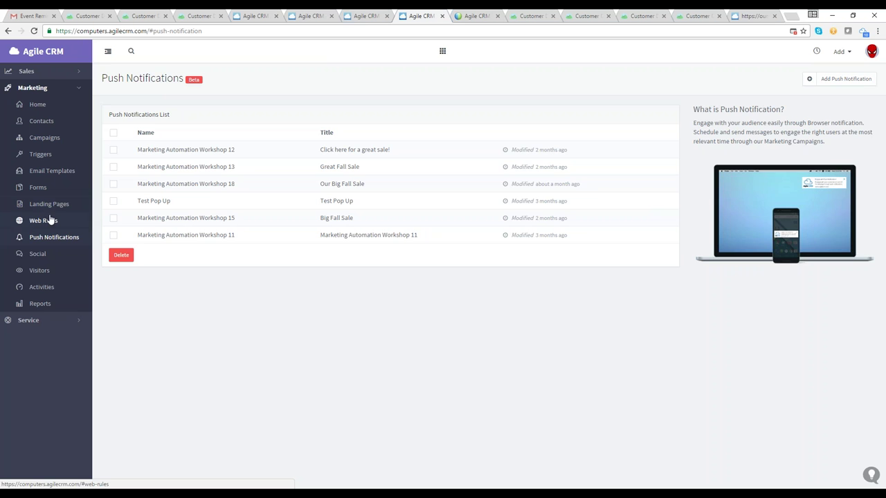
left_click(82, 222)
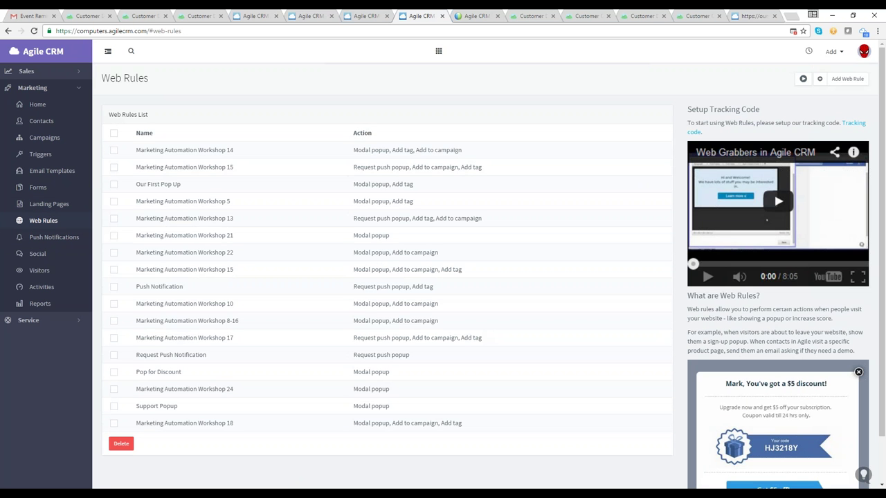
left_click(825, 94)
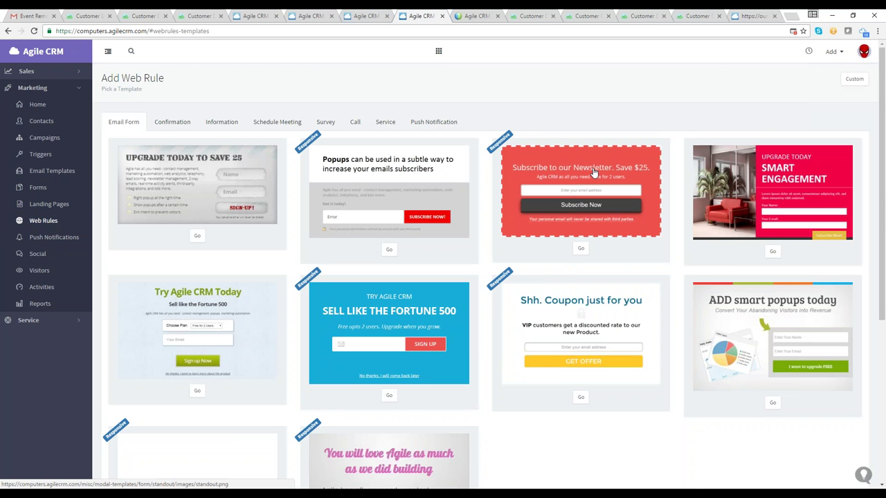
left_click(593, 198)
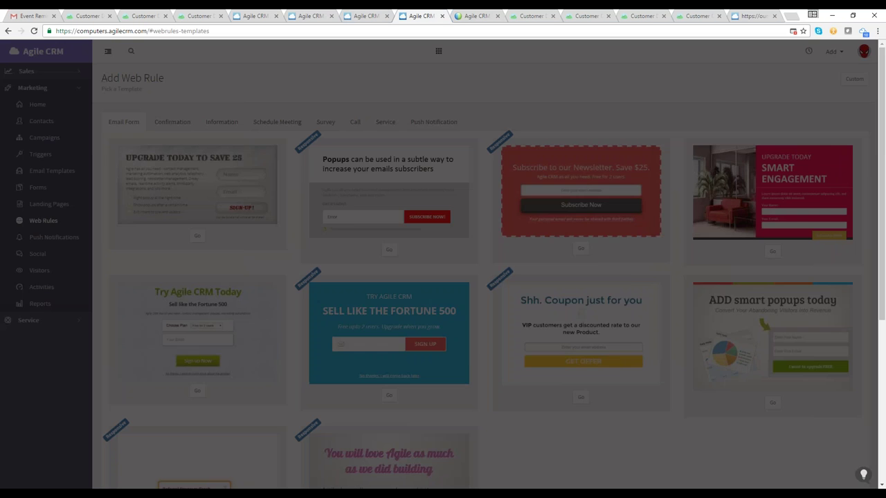
left_click(622, 151)
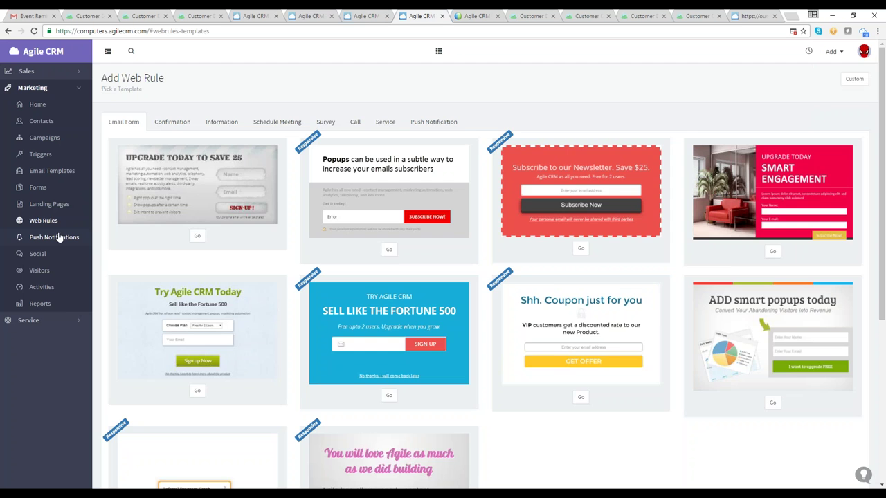
Start a new push notification named "Marketing Automation Workshop 24"
left_click(56, 236)
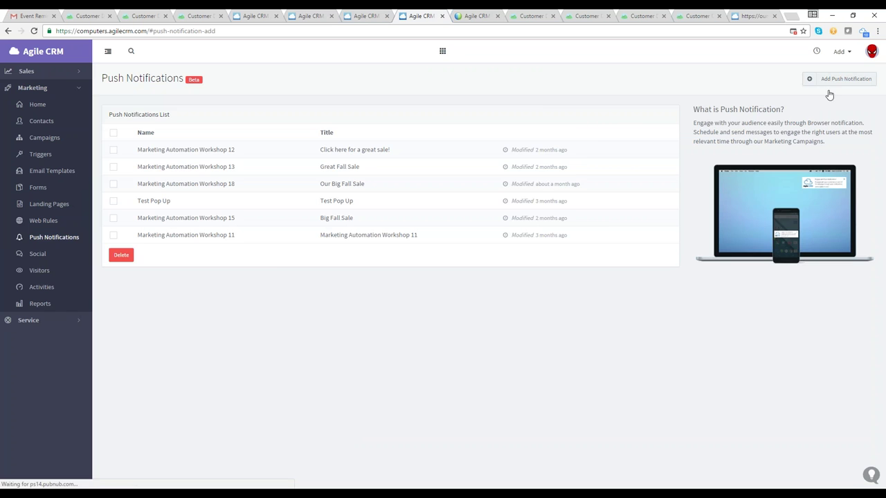
left_click(834, 79)
left_click(371, 121)
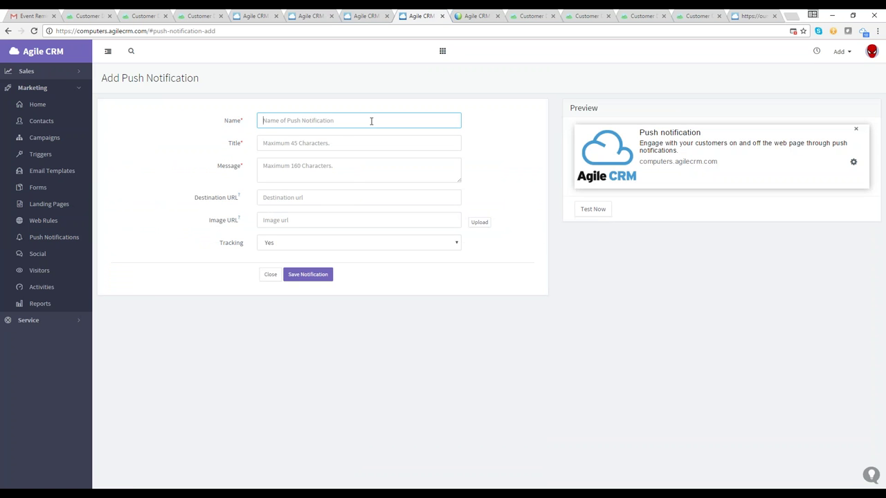
type("M")
key("Down")
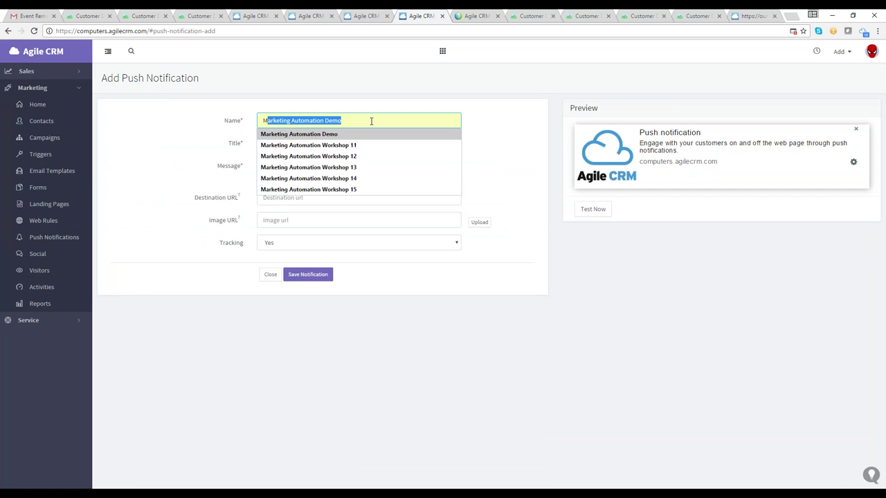
key("Down")
key("Return")
key("BackSpace")
key("BackSpace")
type("24")
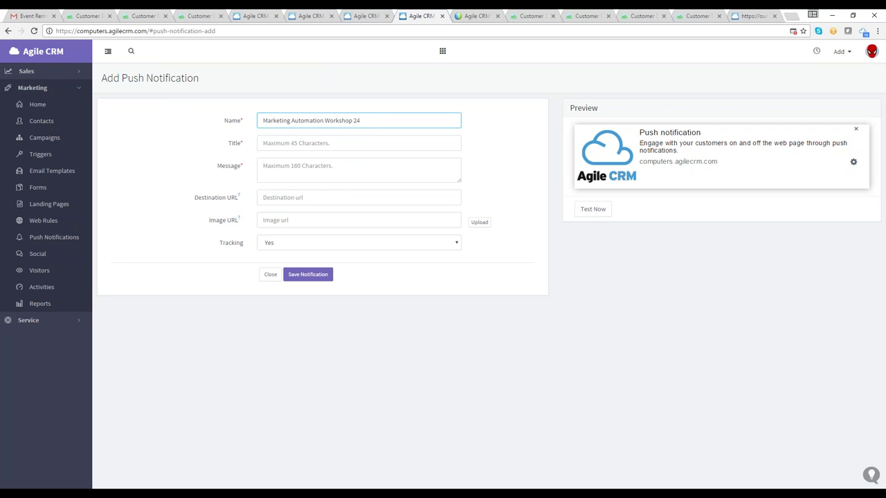
Give the notification the title "Christmas Sale" and the message "Click here to see our big selection of Christmas Items!"
left_click(352, 139)
type("Ch")
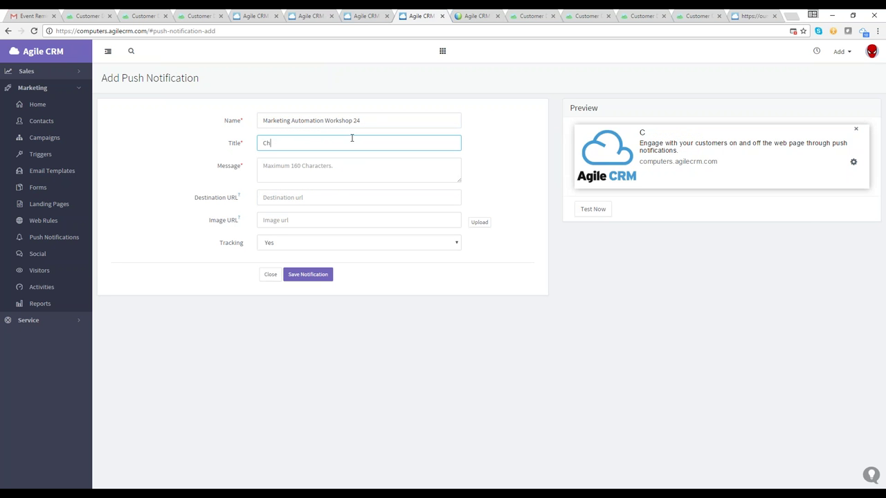
type("ristmas Sale")
left_click(348, 164)
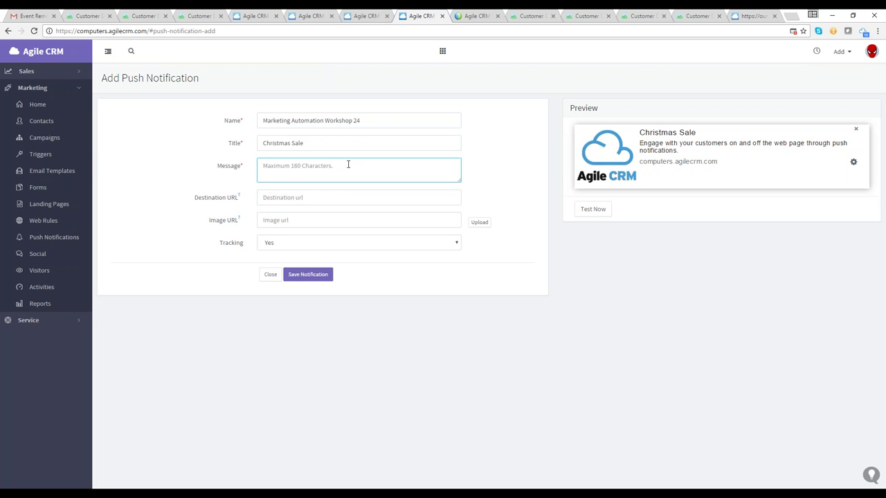
type("Click her etc")
key("BackSpace")
key("BackSpace")
key("BackSpace")
key("BackSpace")
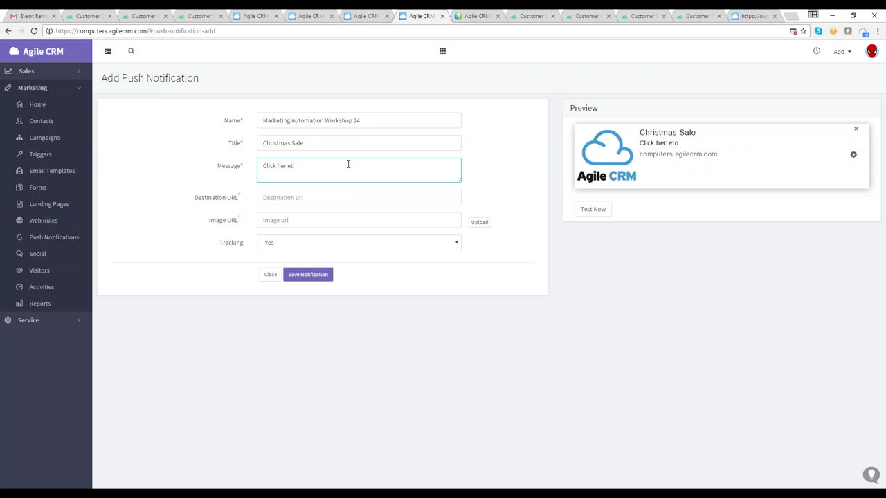
type("e to see our big selection of Chri")
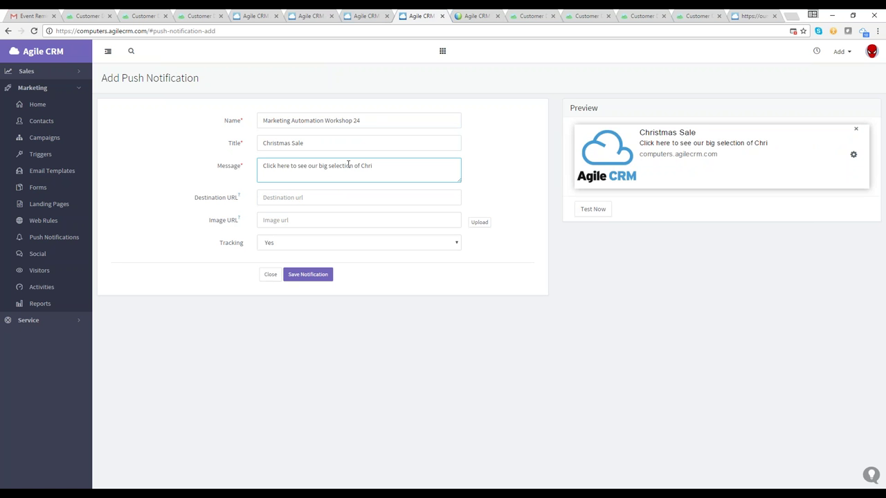
type("stmas Items!")
key("Tab")
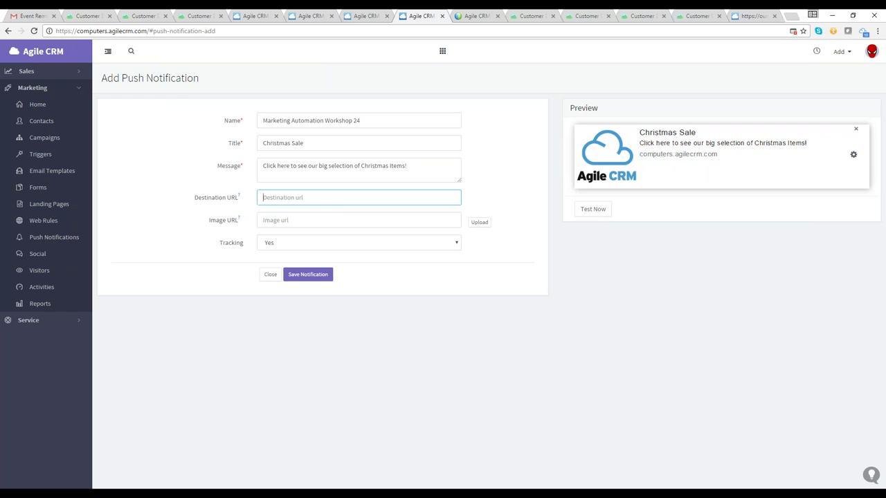
type("http")
key("Down")
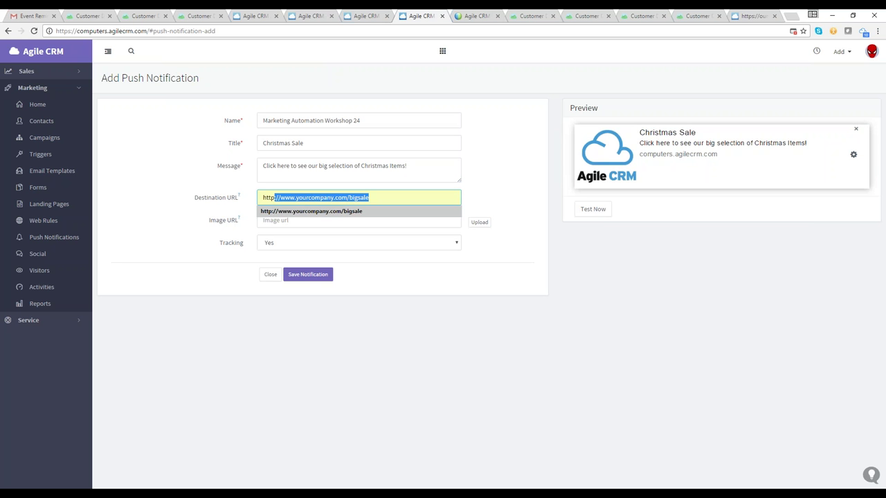
key("Return")
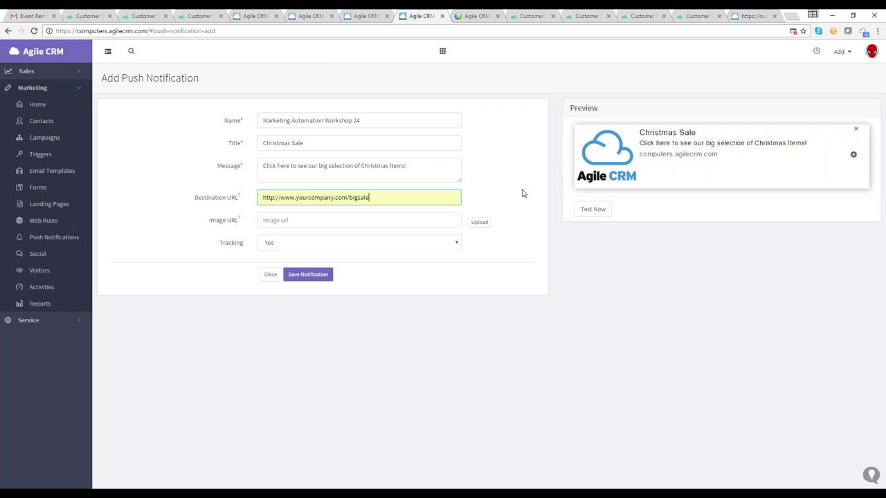
left_click(478, 222)
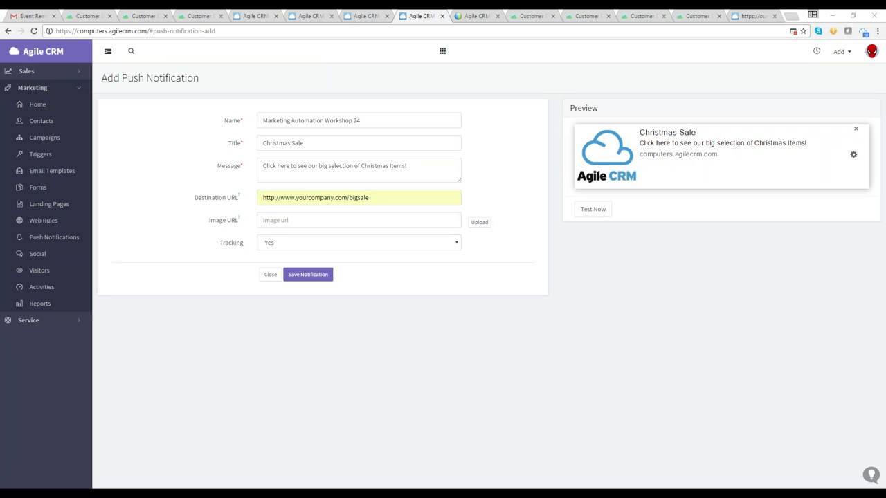
key("Return")
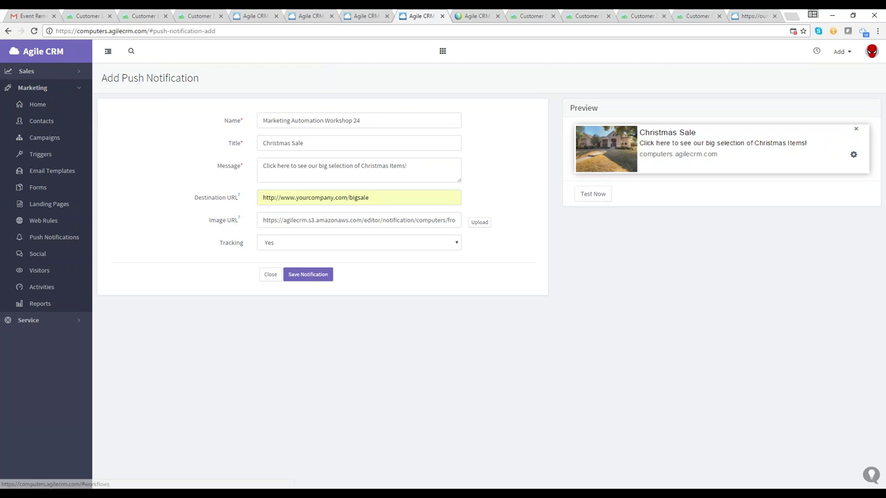
Set the notification's tracking to Yes & Push and save the notification
left_click(270, 245)
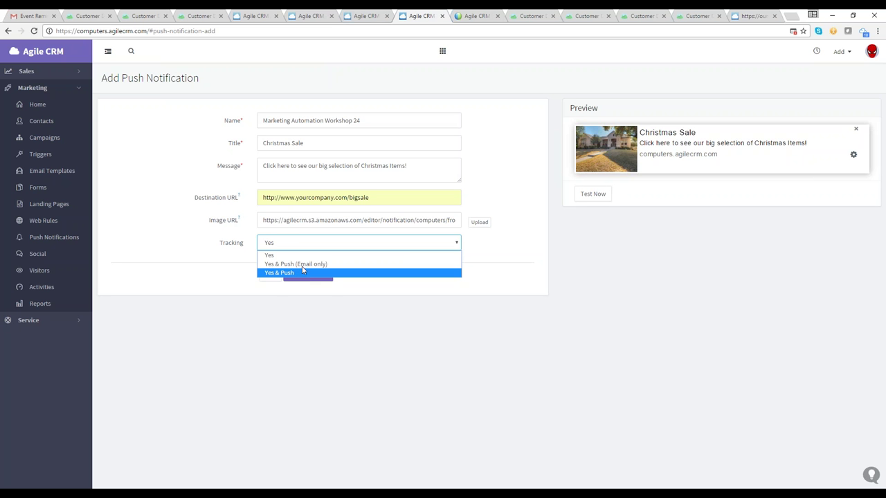
left_click(301, 274)
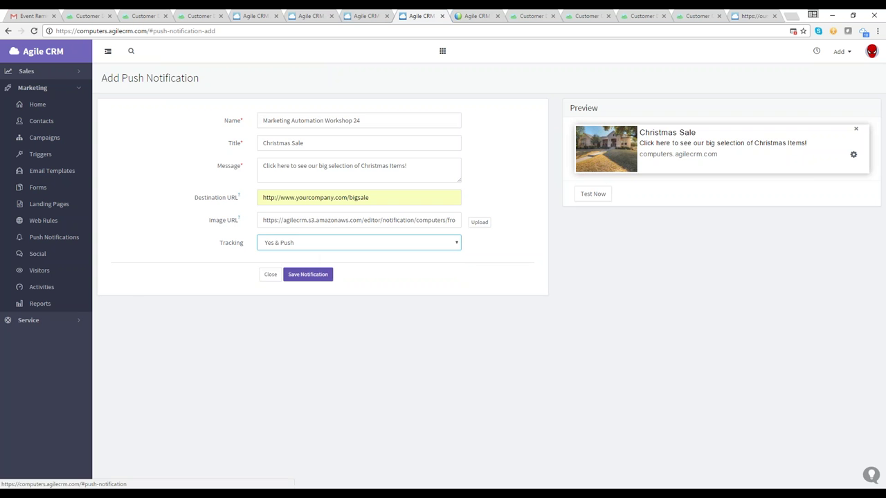
left_click(308, 274)
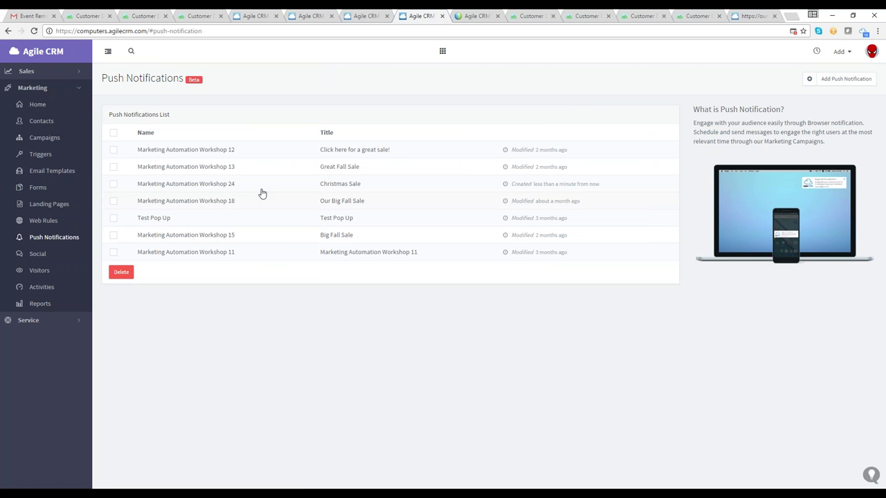
Reopen the "Marketing Automation Workshop 24" notification, test it, and dismiss the test pop-ups
left_click(227, 186)
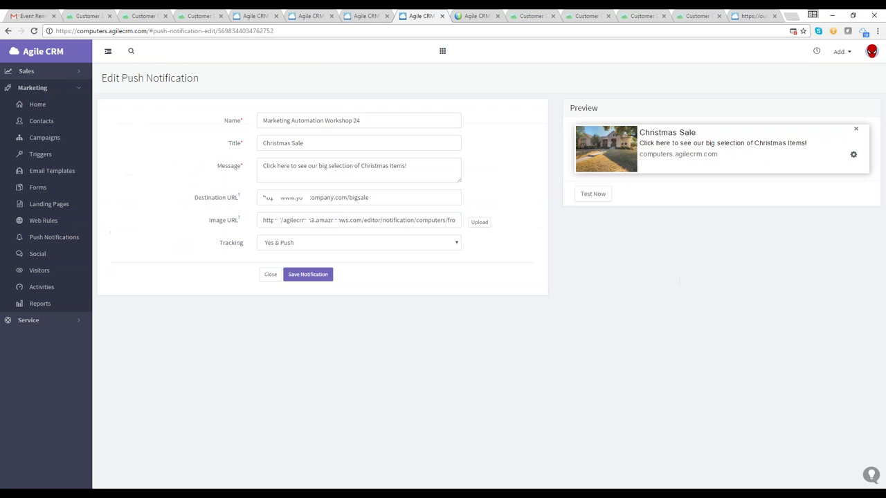
left_click(593, 194)
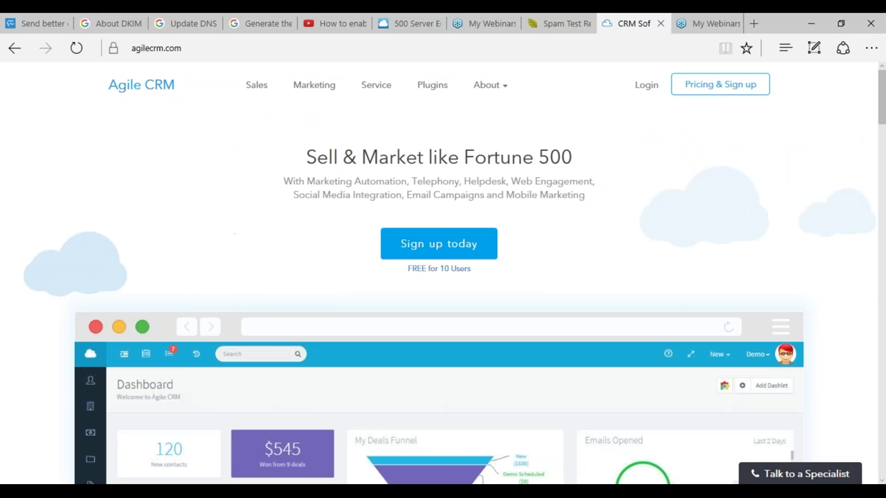
left_click(484, 83)
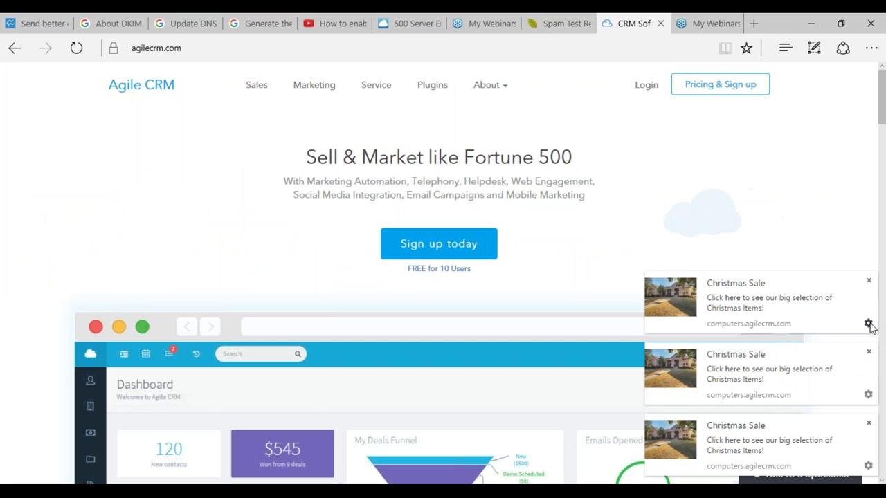
left_click(868, 281)
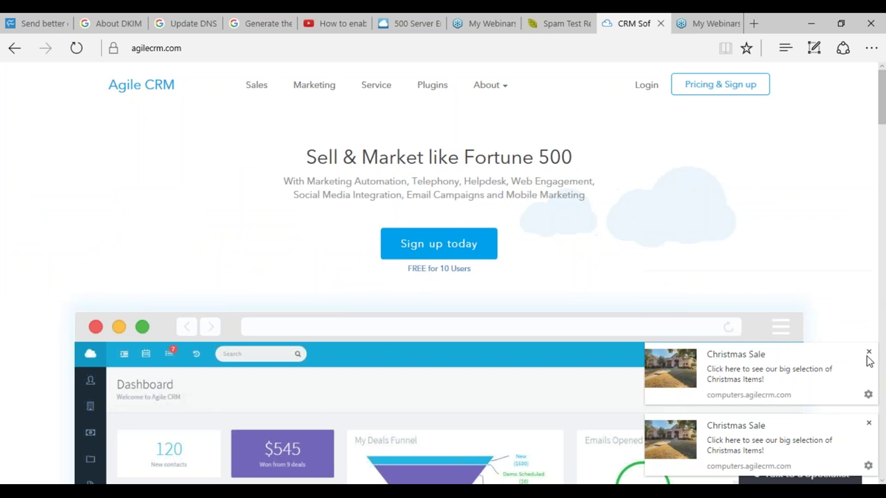
left_click(868, 423)
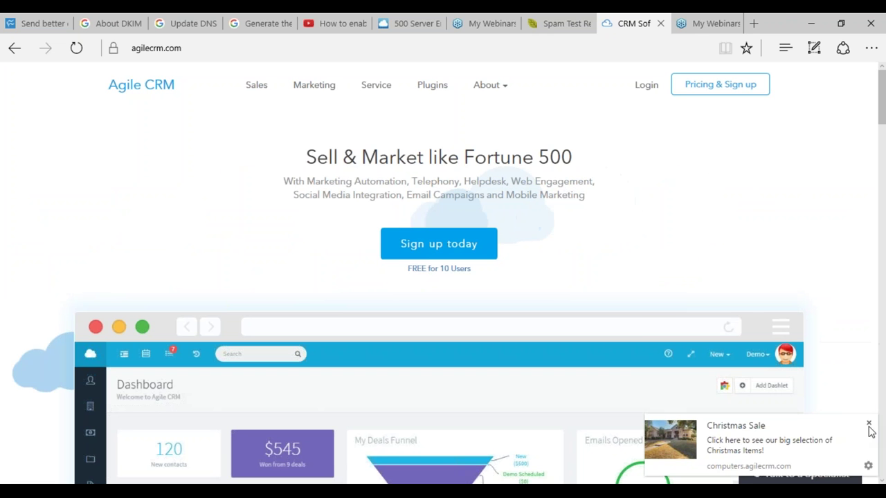
left_click(869, 423)
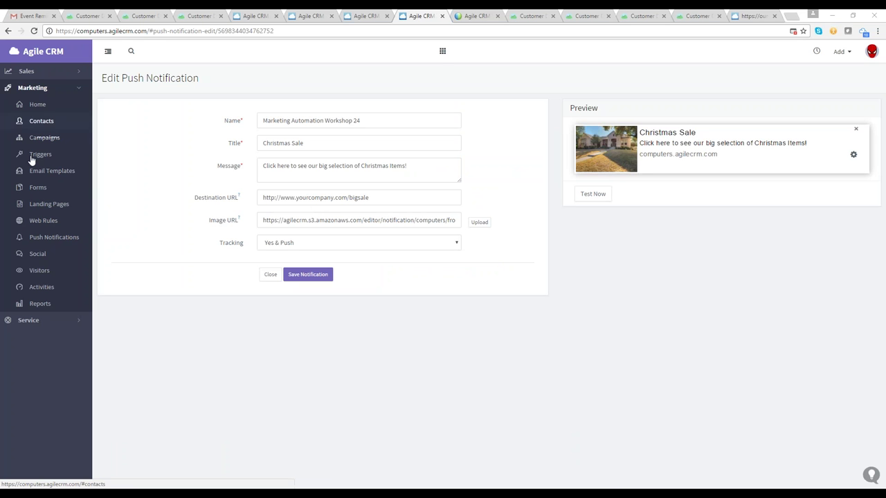
Look at the Social Suite, and start a new blank landing page from the landing pages list
left_click(38, 254)
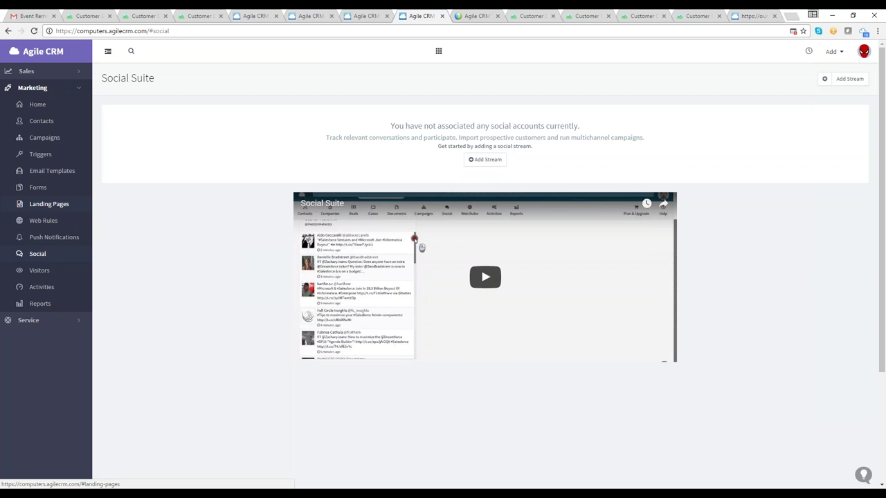
left_click(48, 204)
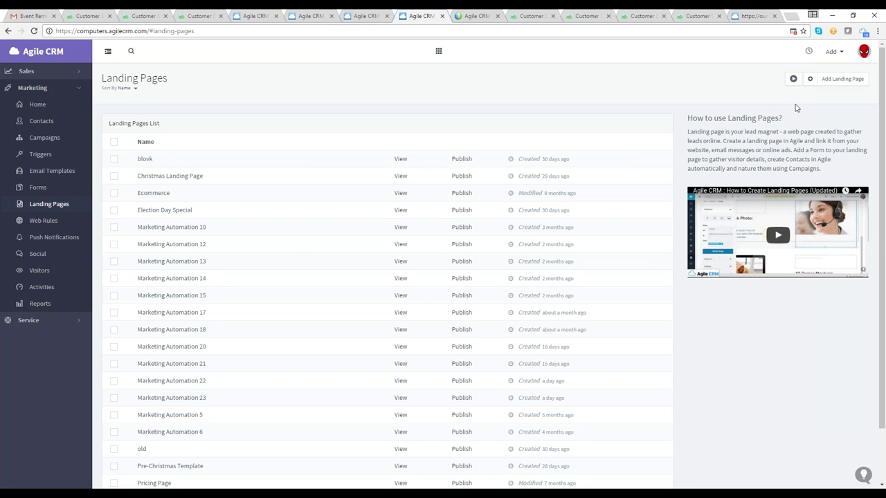
left_click(832, 79)
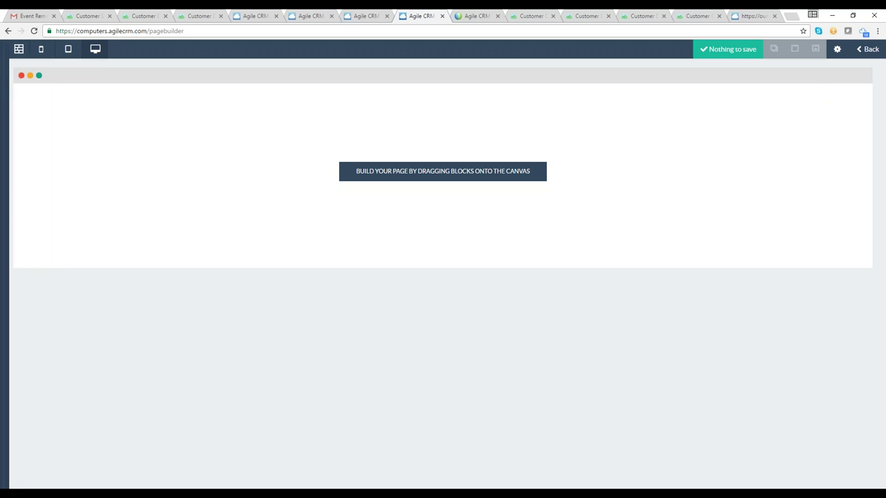
Browse the page builder's blocks and place the header block with the sign-up form and video on the canvas
mouse_move(19, 49)
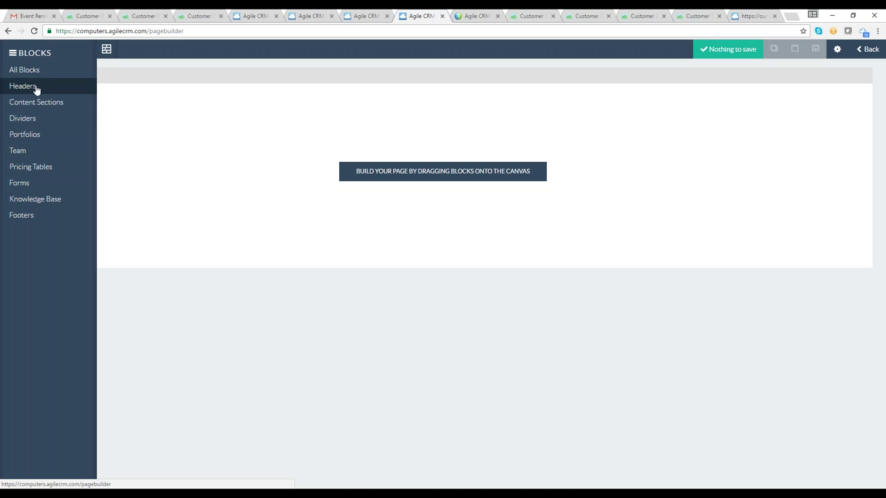
left_click(32, 136)
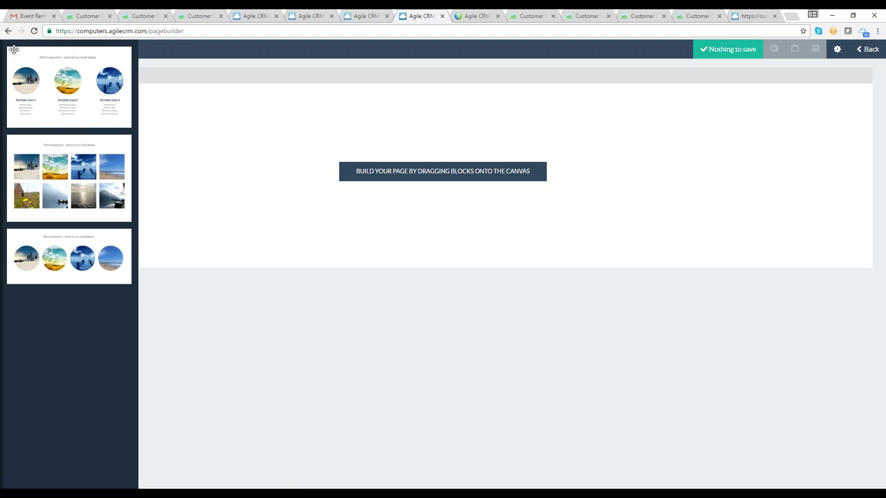
left_click_drag(70, 79, 38, 73)
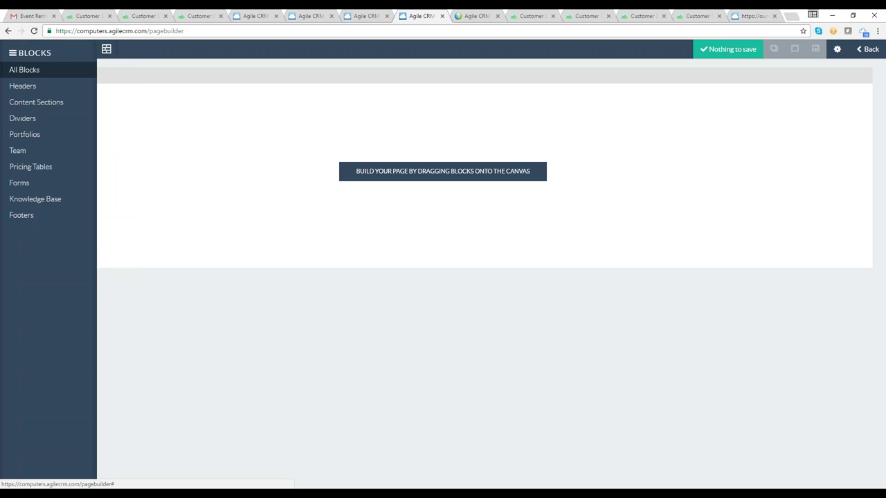
left_click(29, 70)
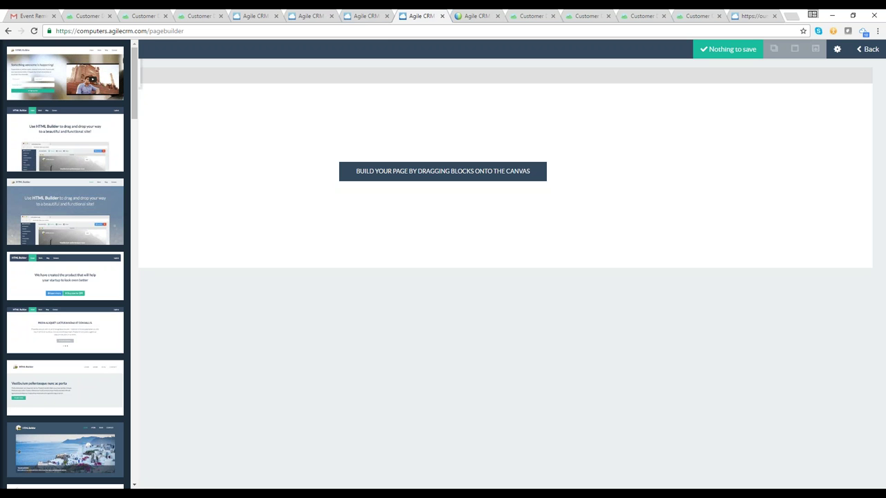
left_click_drag(65, 73, 312, 151)
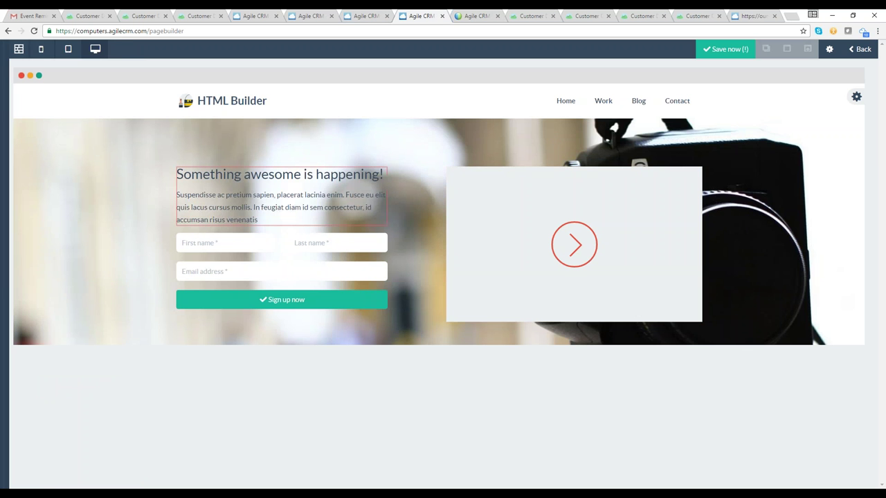
Replace the header block's heading with "Christmas is almost here!"
left_click(365, 208)
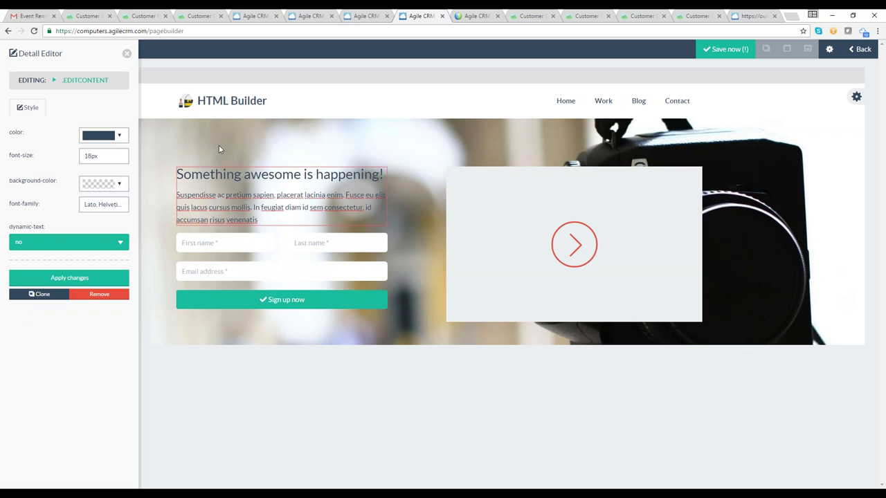
left_click(242, 174)
left_click(379, 178)
key("BackSpace")
key("BackSpace")
key("BackSpace")
key("BackSpace")
key("BackSpace")
key("BackSpace")
key("BackSpace")
key("BackSpace")
key("BackSpace")
key("BackSpace")
key("BackSpace")
key("BackSpace")
key("BackSpace")
key("BackSpace")
key("BackSpace")
key("BackSpace")
key("BackSpace")
key("BackSpace")
key("BackSpace")
key("BackSpace")
key("BackSpace")
key("BackSpace")
key("BackSpace")
key("BackSpace")
key("BackSpace")
key("BackSpace")
key("BackSpace")
key("BackSpace")
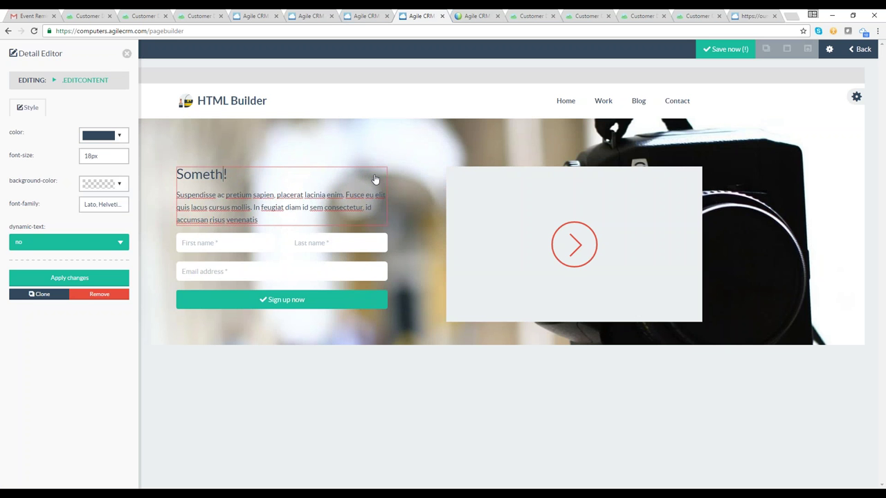
key("BackSpace")
key("BackSpace")
type("C")
type("hristmas is a")
type("lmost here!")
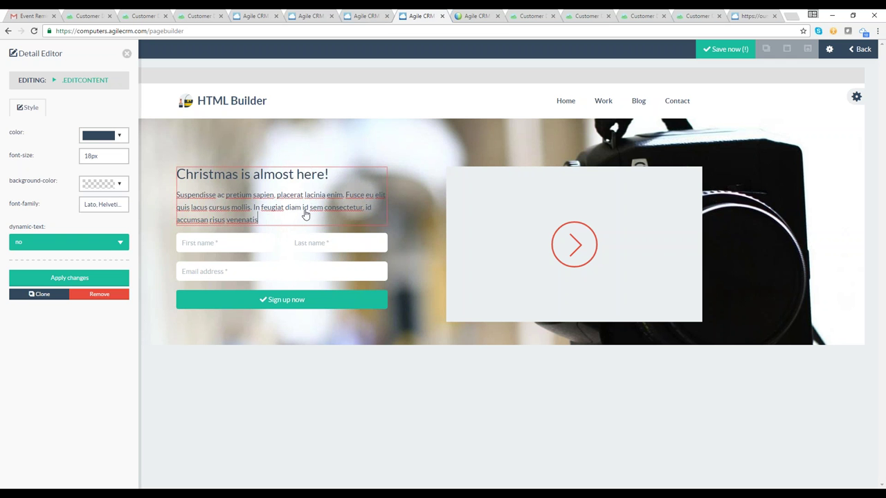
Replace the block's placeholder paragraph with "Come home for the Holidays! Spend time with your family! Get great deals on gifts for everyone!"
left_click_drag(258, 220, 178, 197)
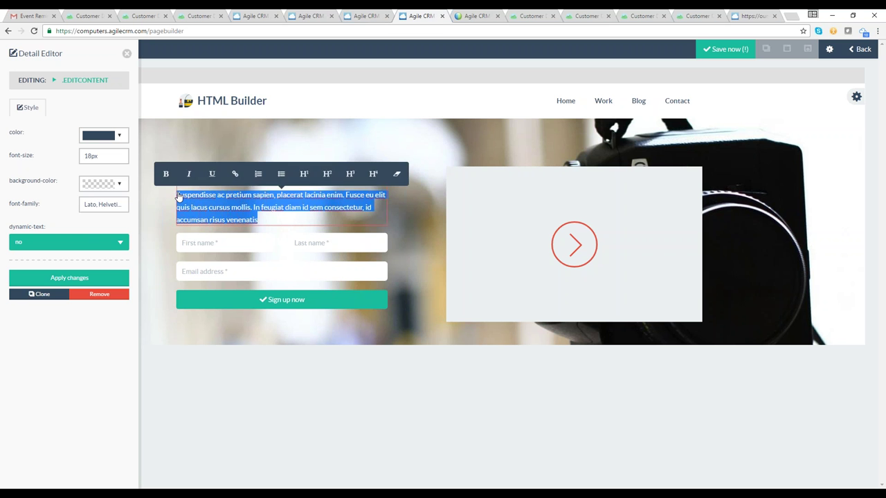
type("Come home for the Holidays! Sp")
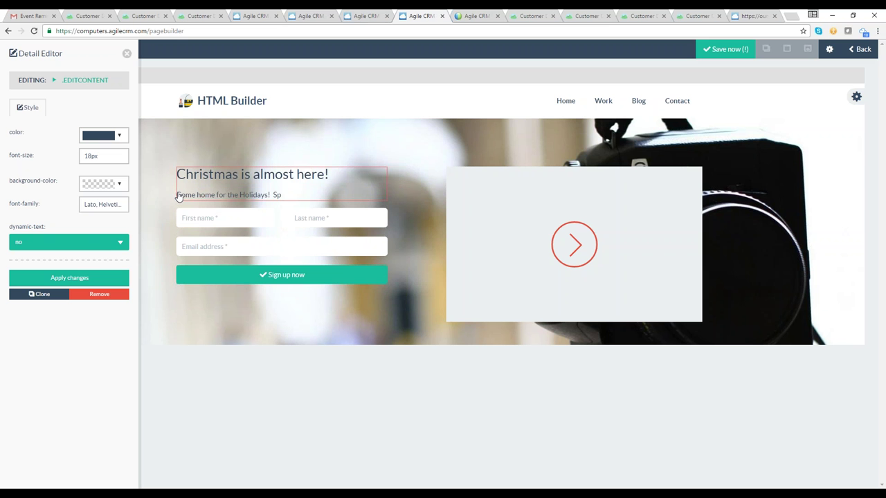
type("end time with your family!  Get great deals on g")
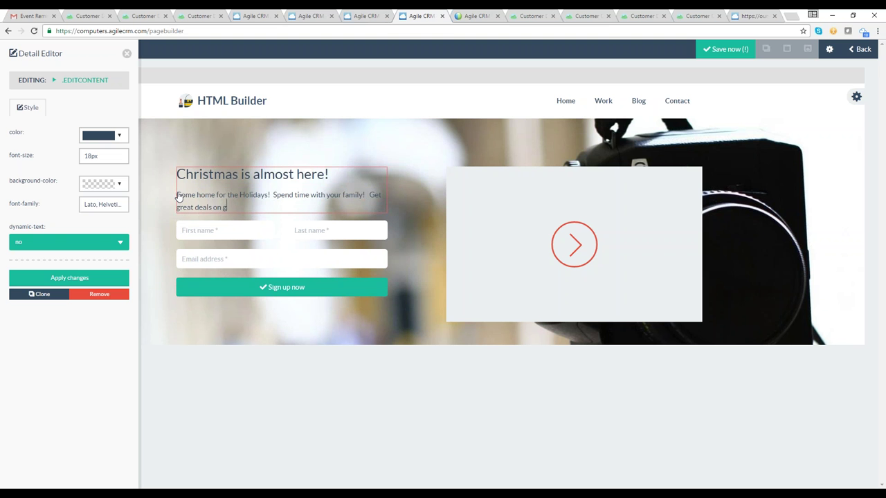
type("ifts for everyone!")
Replace the header block's placeholder sign-up fields with the existing "Christmas Sign Up" form and apply the change
left_click(252, 232)
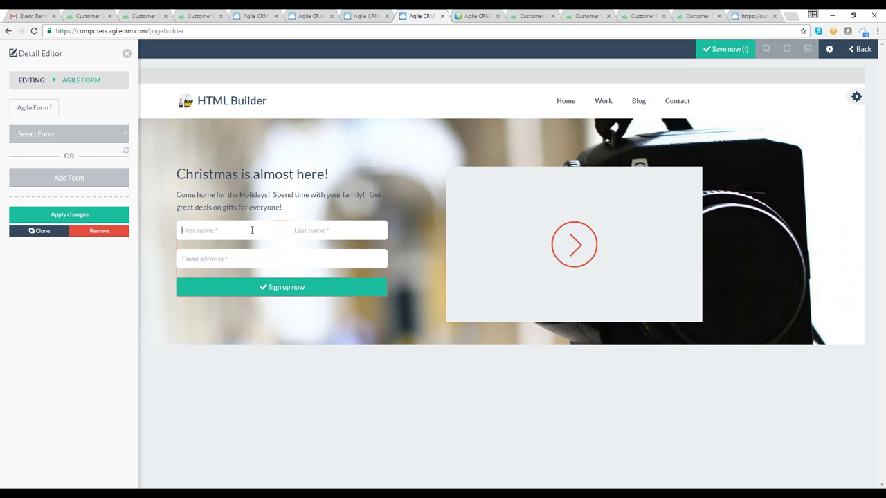
left_click(62, 133)
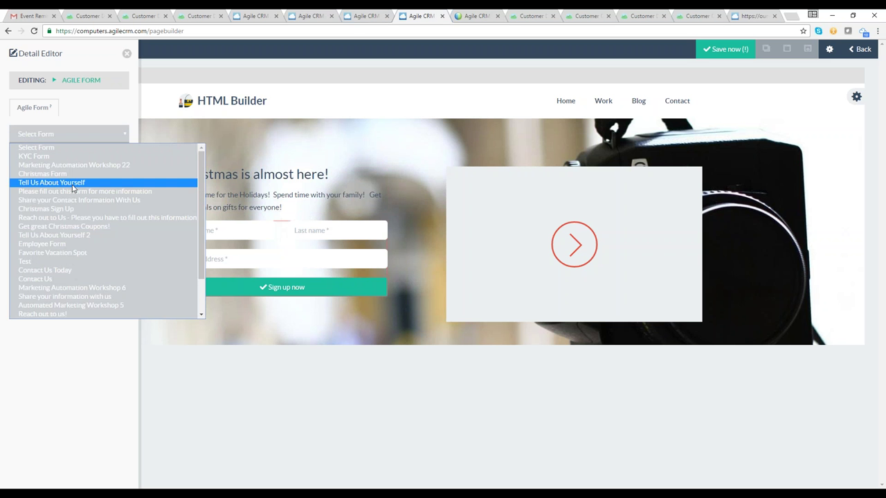
scroll(73, 186, "down", 3)
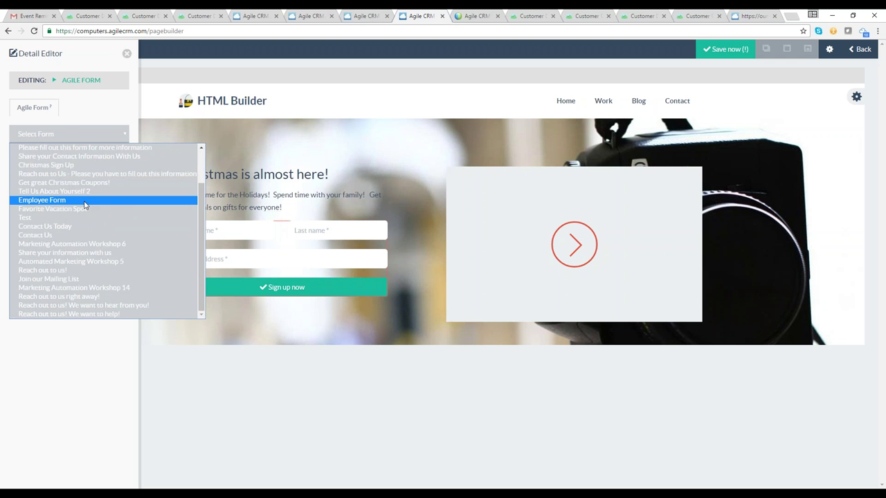
left_click(77, 166)
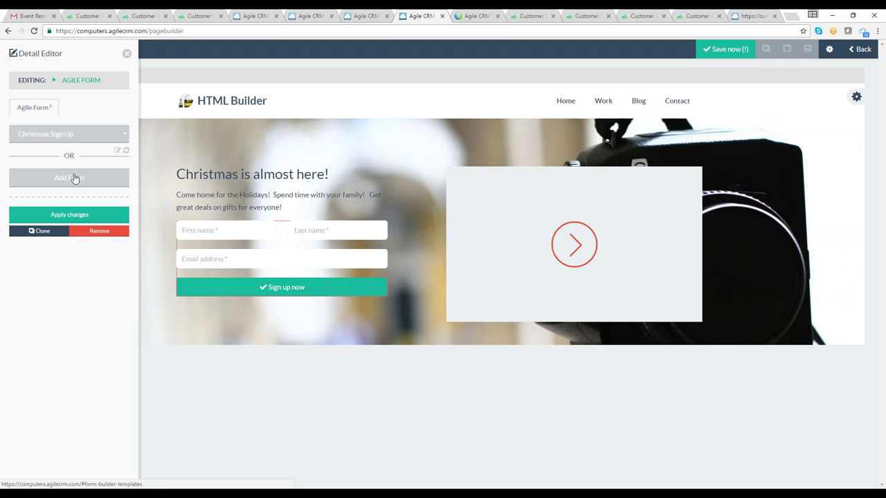
left_click(70, 214)
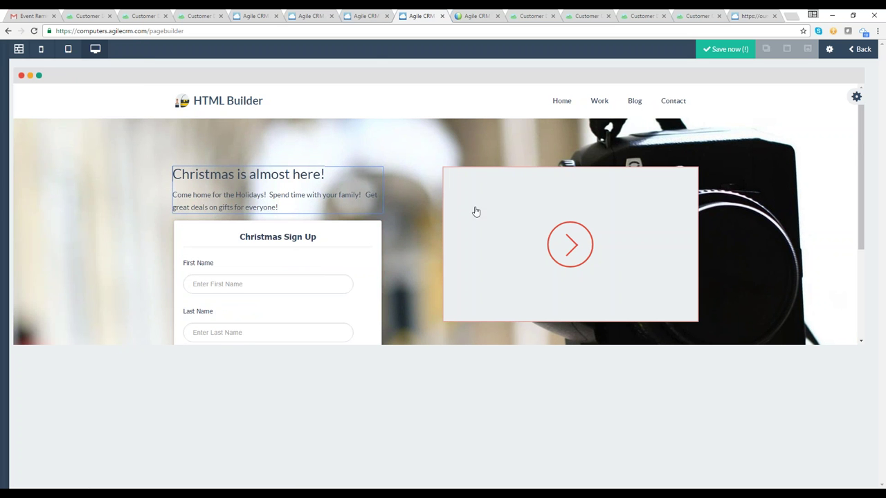
Upload the front-of-home photo as the image for the video frame beside the form
left_click(491, 219)
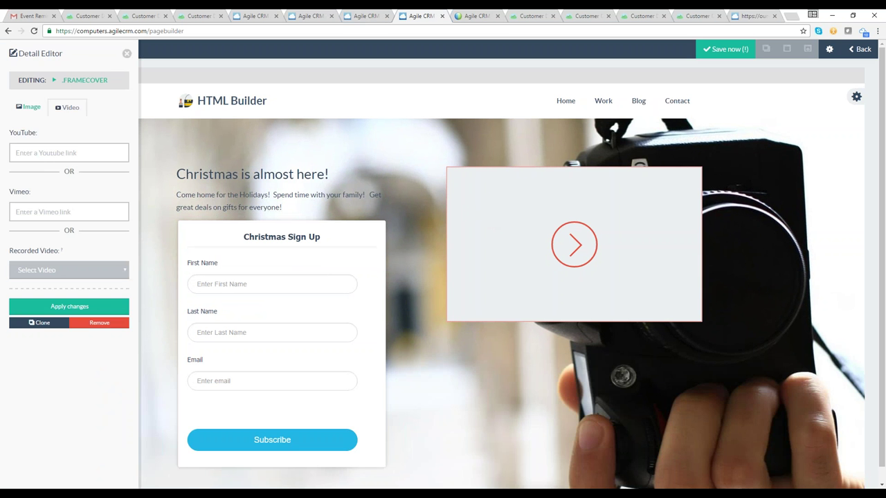
left_click(28, 107)
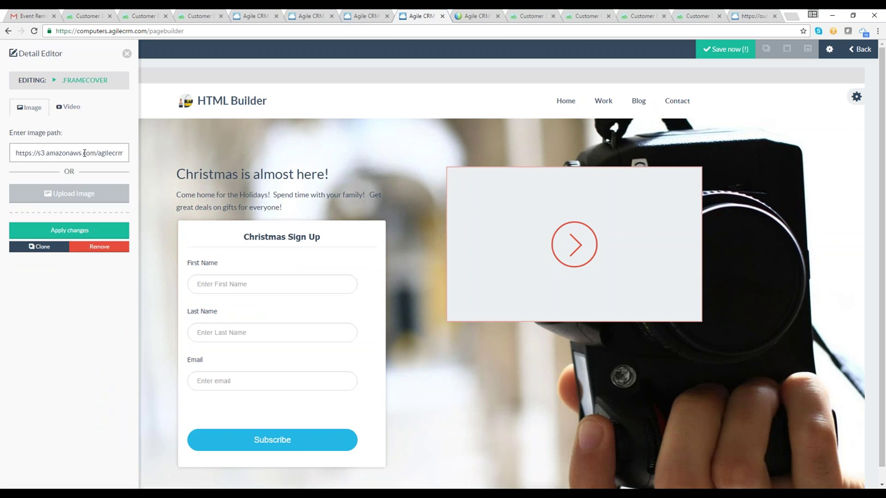
left_click(120, 193)
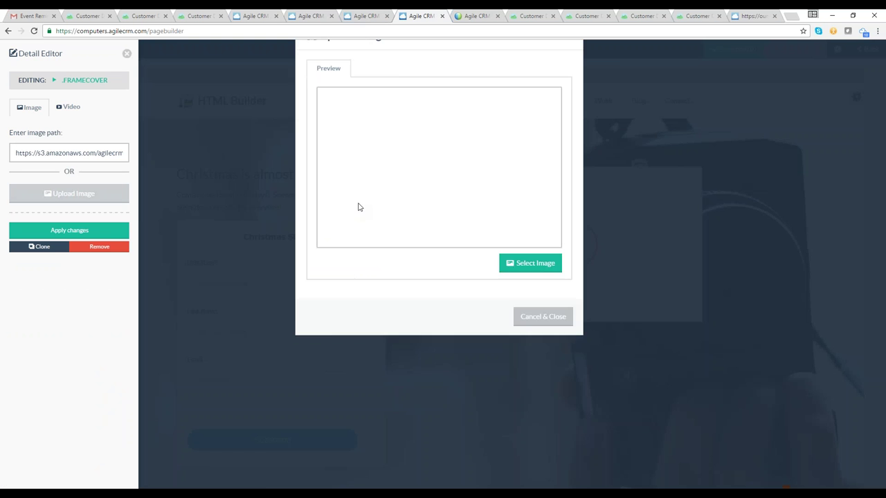
left_click(512, 295)
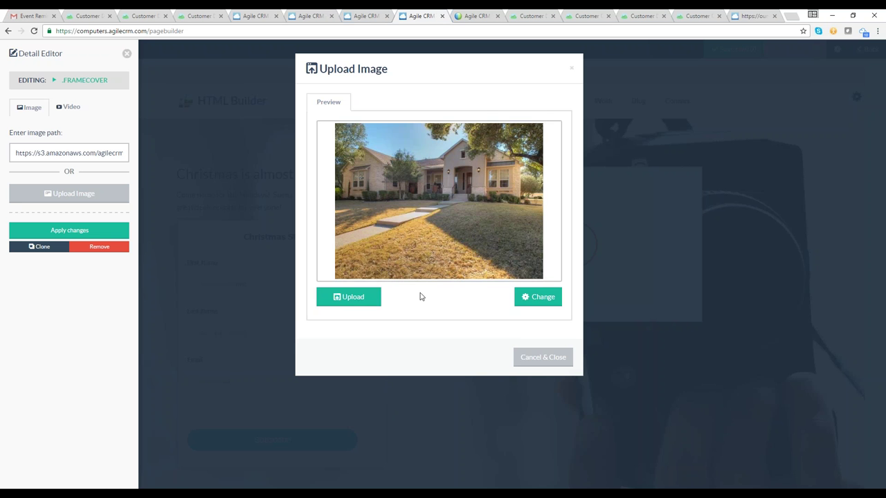
left_click(355, 299)
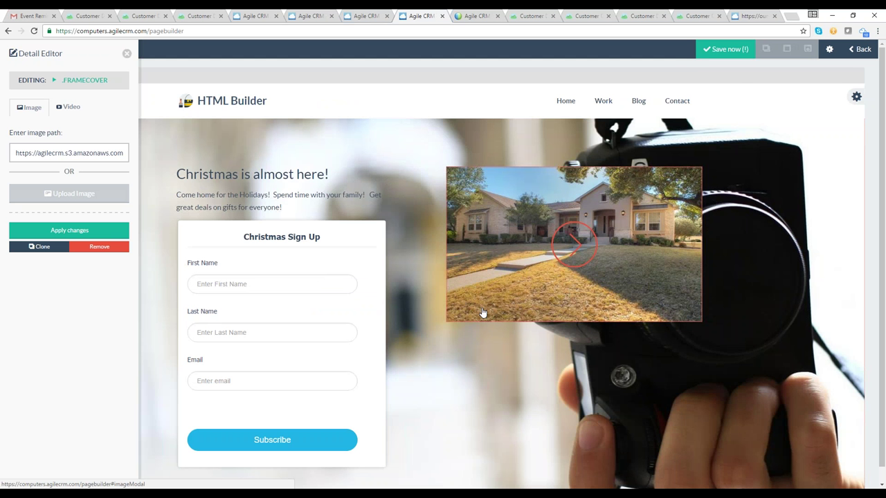
left_click(402, 215)
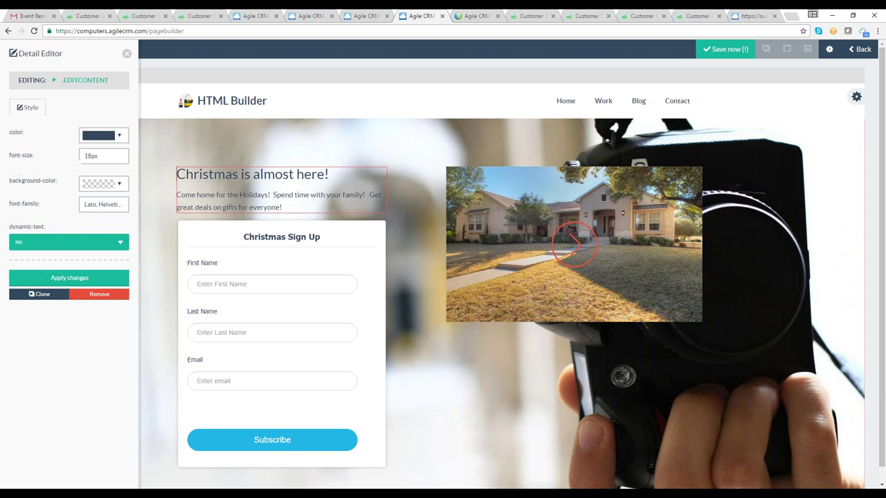
left_click(111, 156)
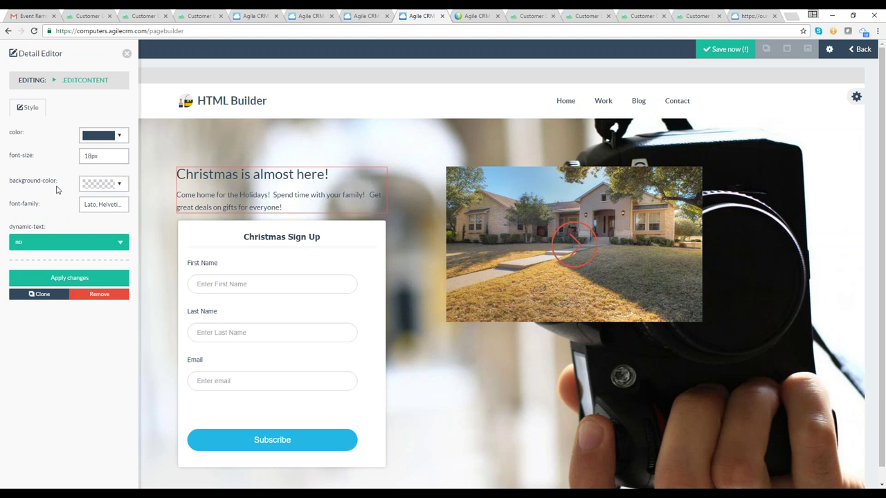
left_click(126, 54)
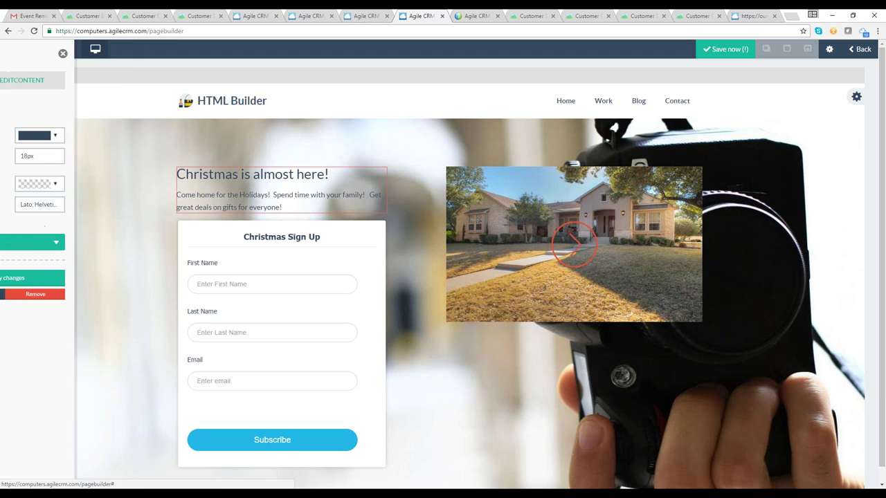
Upload the patio photo as the header block's background image and close the detail editor
left_click(133, 163)
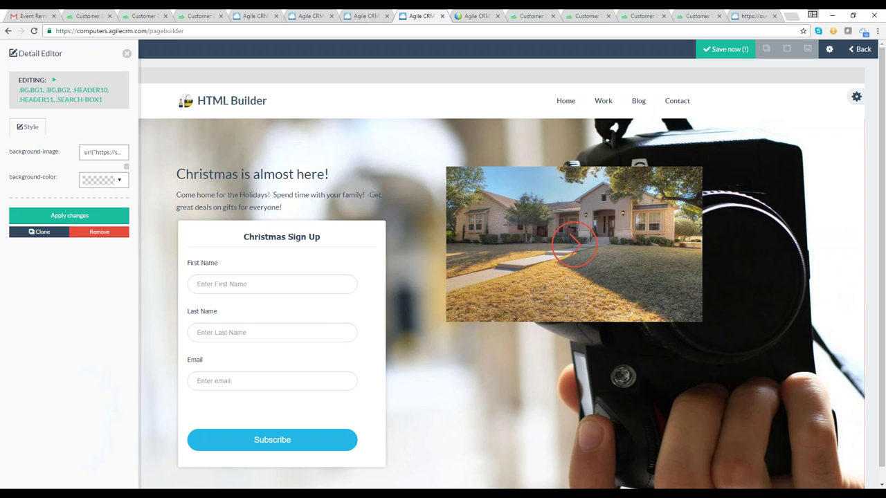
left_click(102, 152)
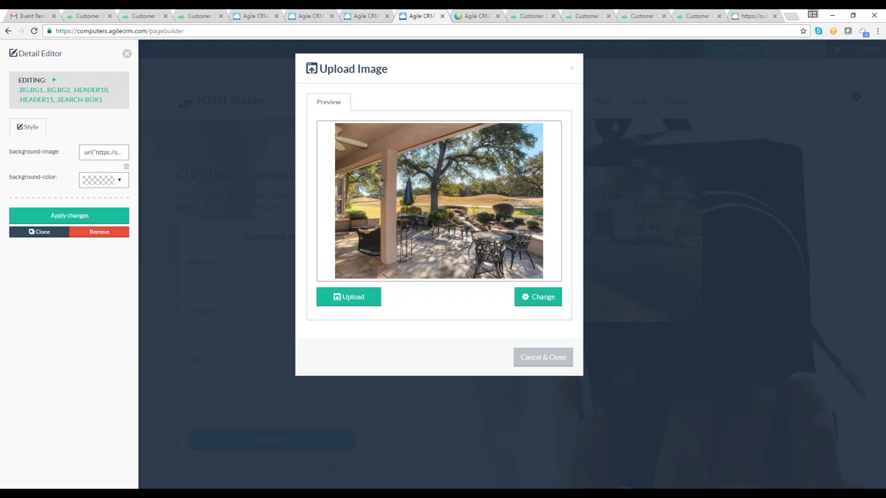
left_click(367, 302)
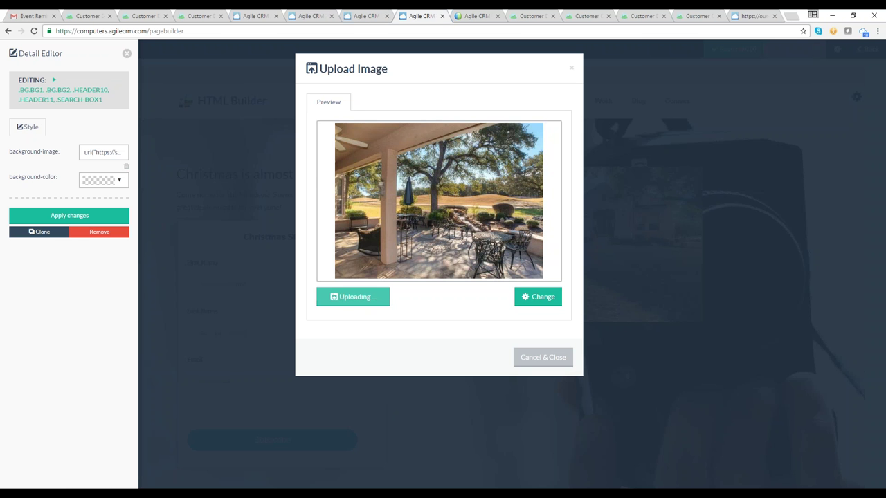
left_click(527, 355)
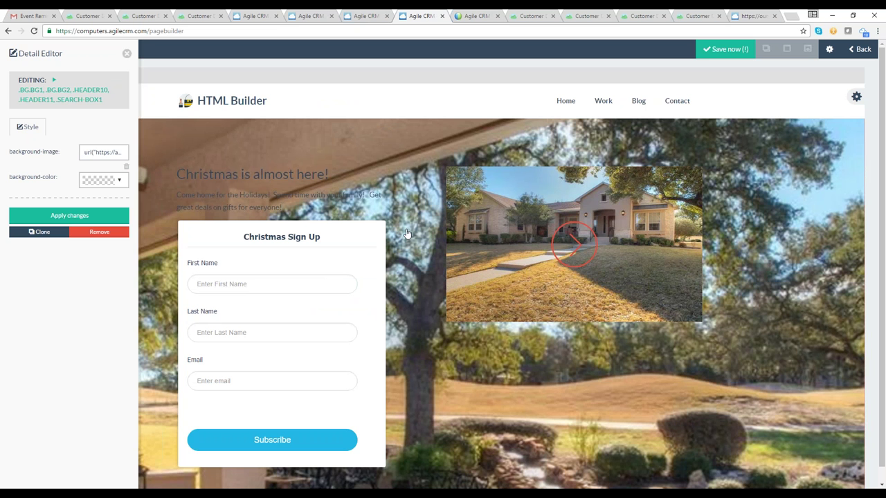
left_click(127, 53)
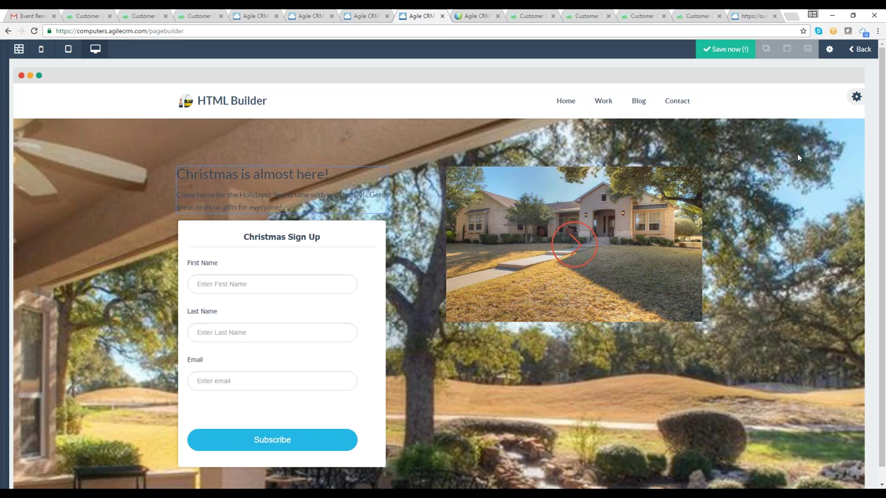
Delete the video__button element from the header block's source code and apply the edited source
mouse_move(856, 96)
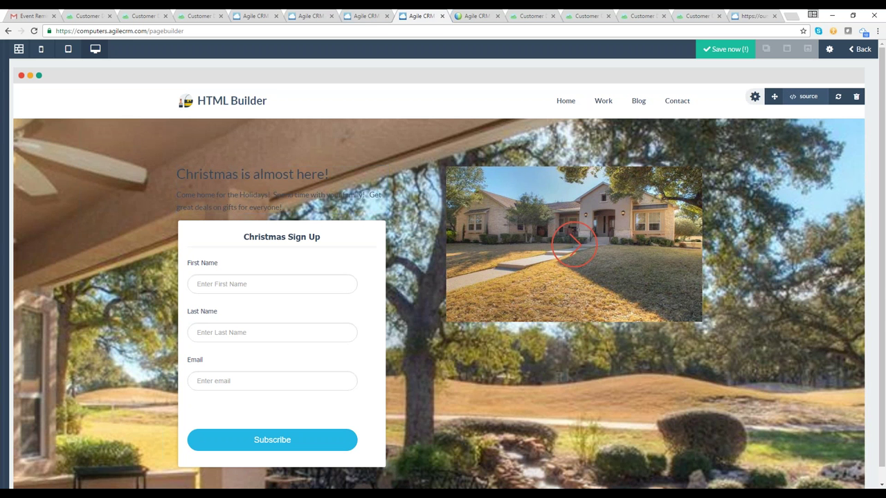
left_click(802, 97)
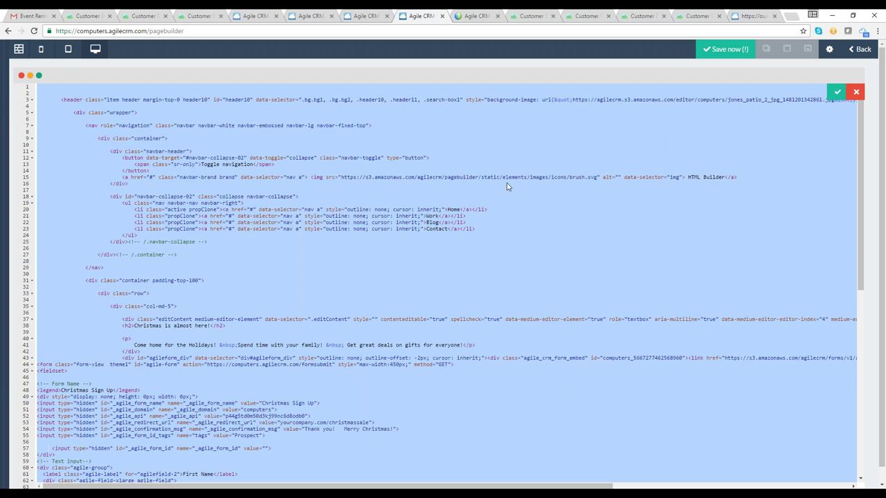
scroll(319, 273, "down", 3)
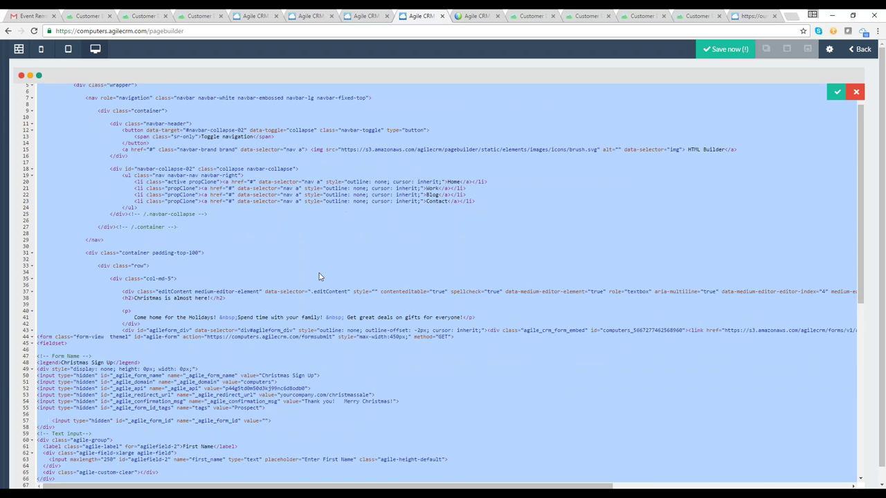
scroll(319, 276, "down", 2)
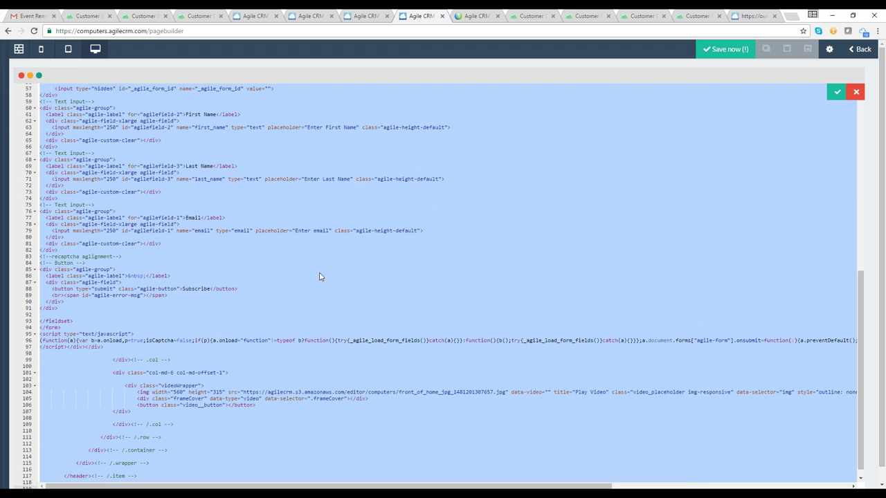
scroll(315, 294, "down", 1)
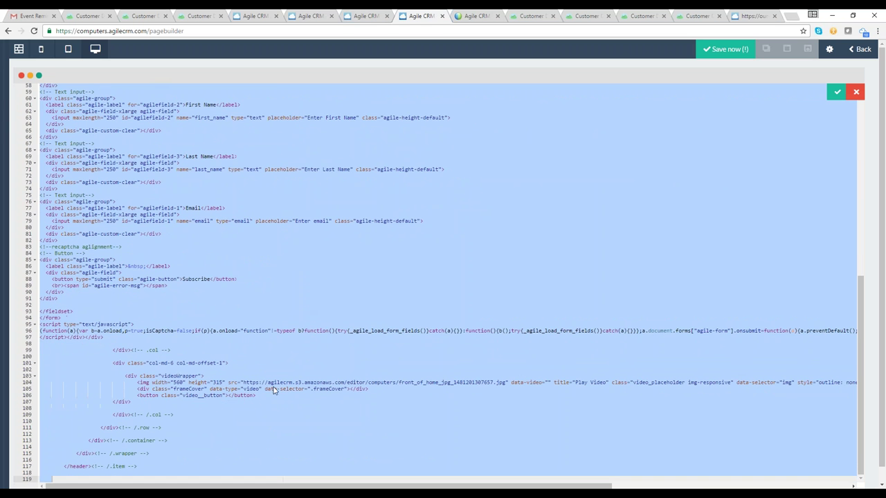
left_click(187, 400)
double_click(222, 396)
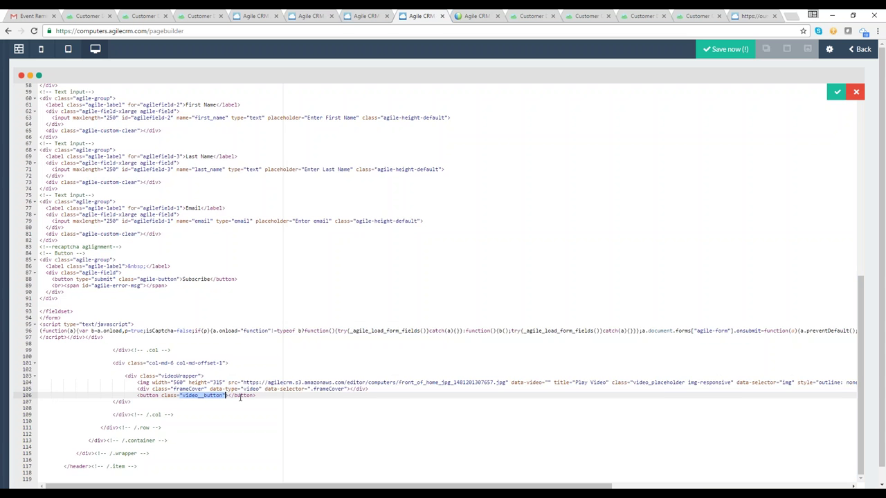
left_click(262, 397)
key("BackSpace")
key("BackSpace")
key("BackSpace")
key("BackSpace")
key("BackSpace")
key("BackSpace")
key("BackSpace")
key("BackSpace")
key("BackSpace")
key("BackSpace")
key("BackSpace")
key("BackSpace")
key("BackSpace")
key("BackSpace")
key("BackSpace")
key("BackSpace")
key("BackSpace")
key("BackSpace")
key("BackSpace")
key("BackSpace")
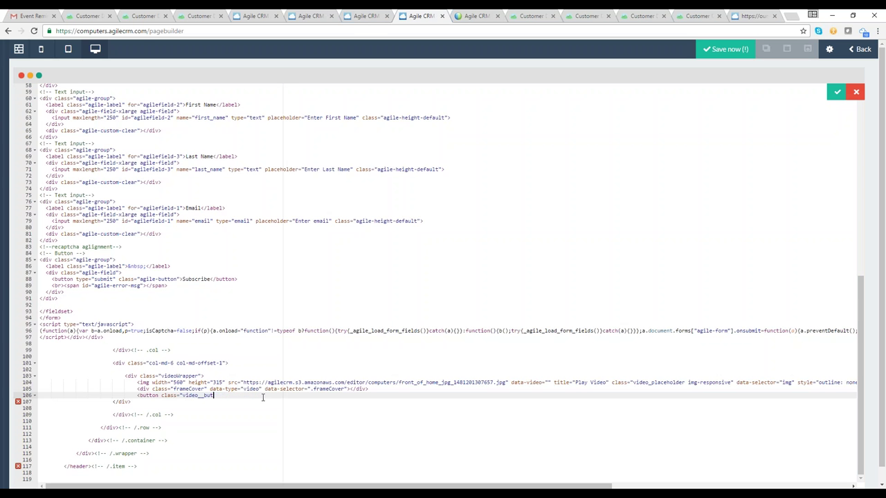
key("BackSpace")
key("BackSpace")
key("BackSpace")
key("BackSpace")
key("BackSpace")
key("BackSpace")
key("BackSpace")
key("BackSpace")
key("BackSpace")
key("BackSpace")
key("BackSpace")
key("BackSpace")
key("BackSpace")
key("BackSpace")
key("BackSpace")
key("BackSpace")
key("BackSpace")
key("BackSpace")
key("BackSpace")
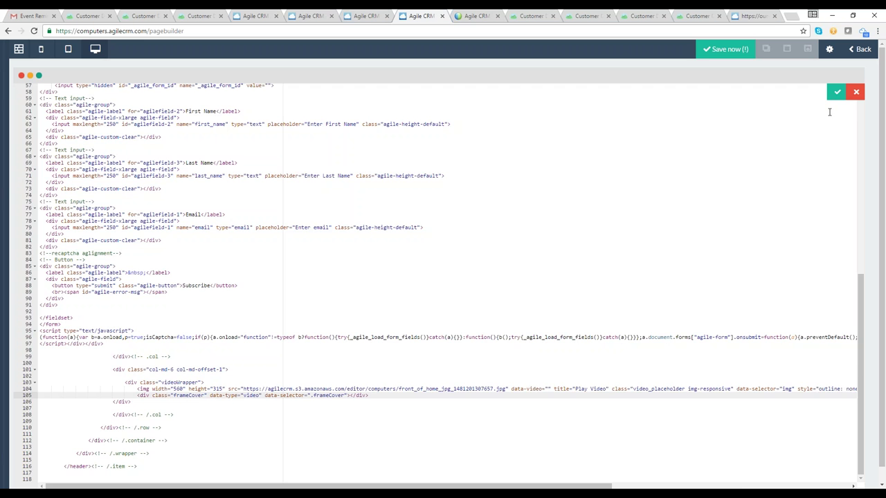
left_click(837, 92)
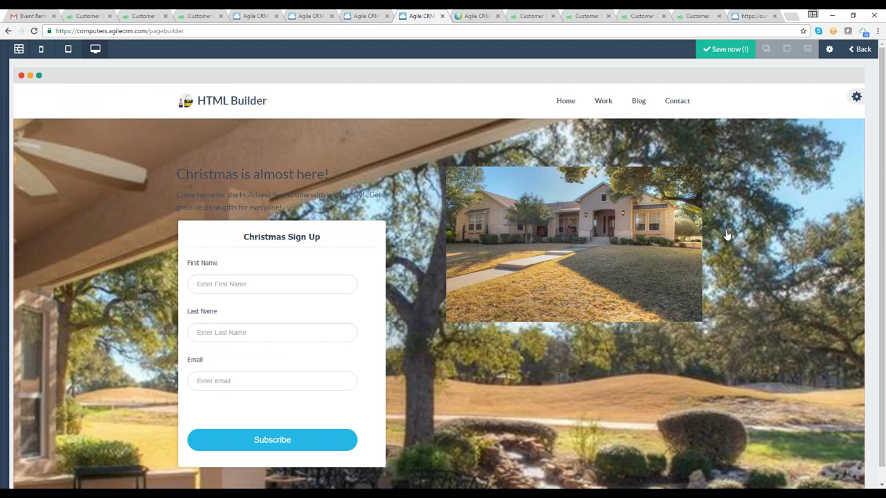
Change the navigation bar's brand text to "Your Company", apply it and close the detail editor
left_click(250, 104)
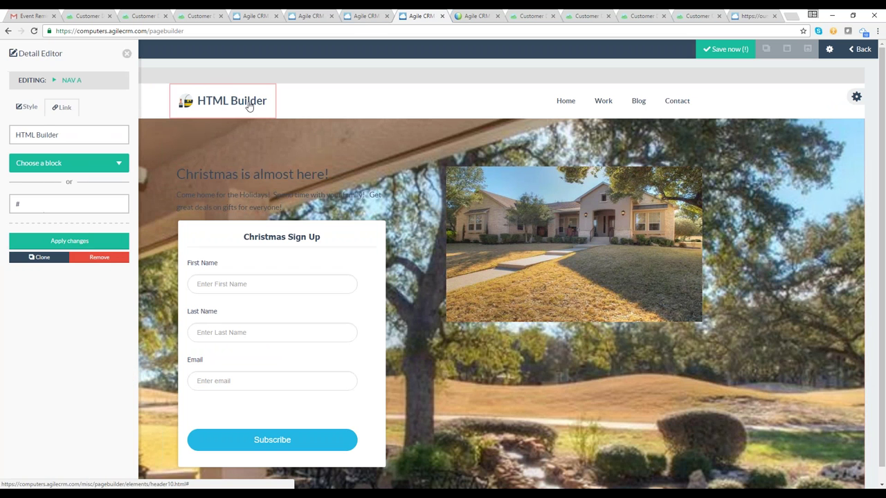
left_click(62, 135)
key("BackSpace")
key("BackSpace")
key("BackSpace")
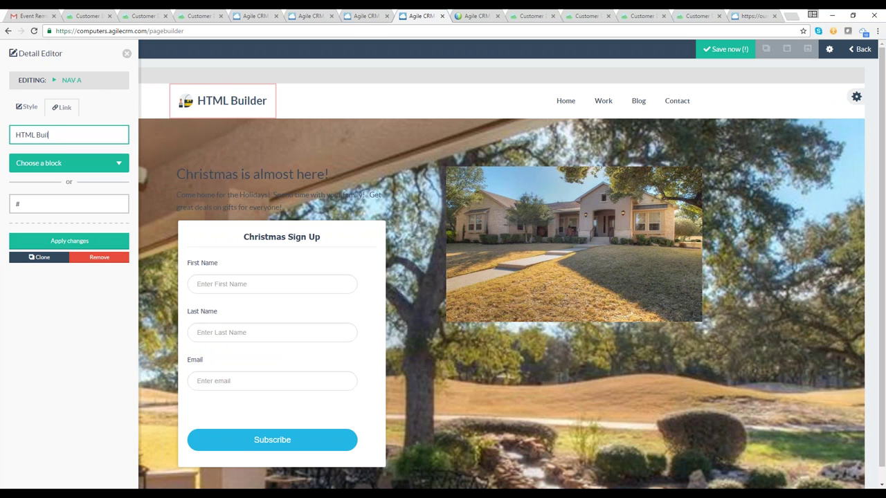
key("BackSpace")
key("BackSpace")
key("BackSpace")
key("BackSpace")
key("BackSpace")
key("BackSpace")
key("BackSpace")
key("BackSpace")
key("BackSpace")
type("Your COmpa")
key("BackSpace")
key("BackSpace")
key("BackSpace")
key("BackSpace")
type("ompany")
left_click(107, 240)
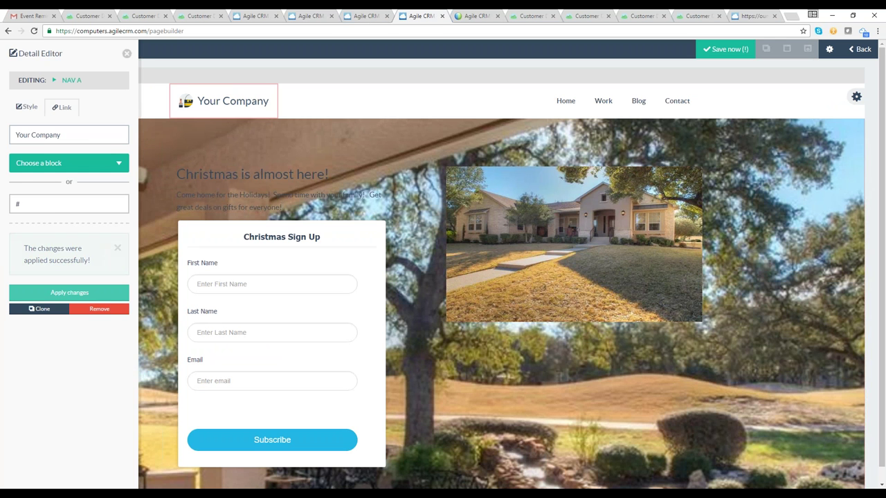
left_click(126, 53)
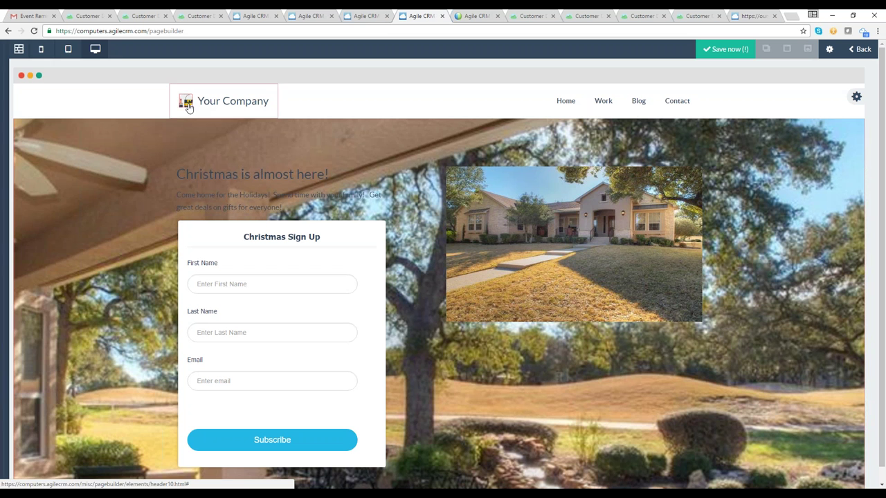
Replace the logo image beside the company name with the uploaded patio photo and close the detail editor
left_click(186, 104)
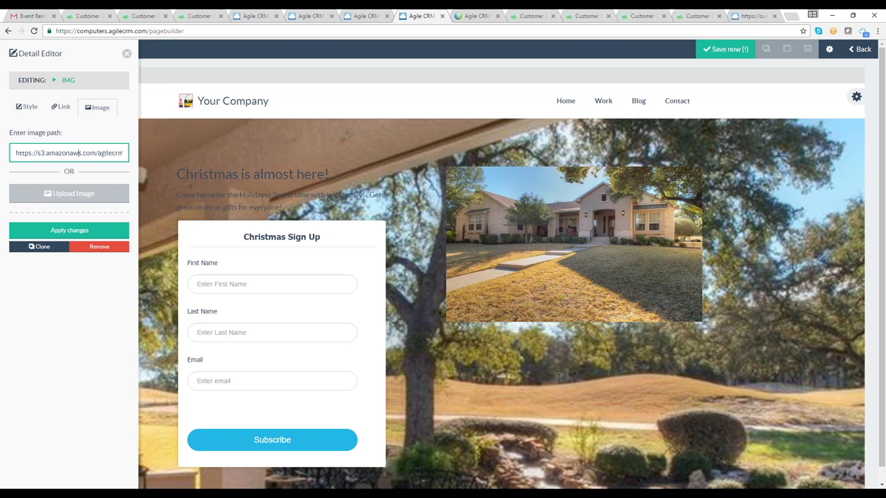
left_click(61, 195)
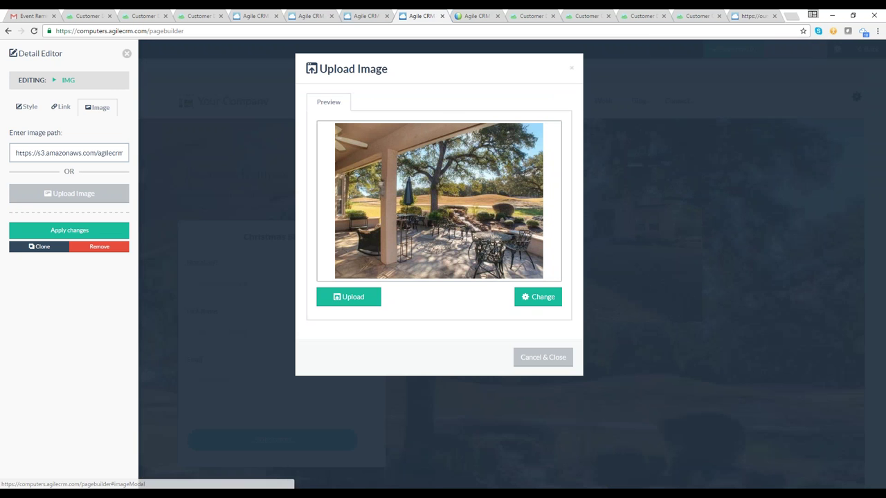
left_click(365, 298)
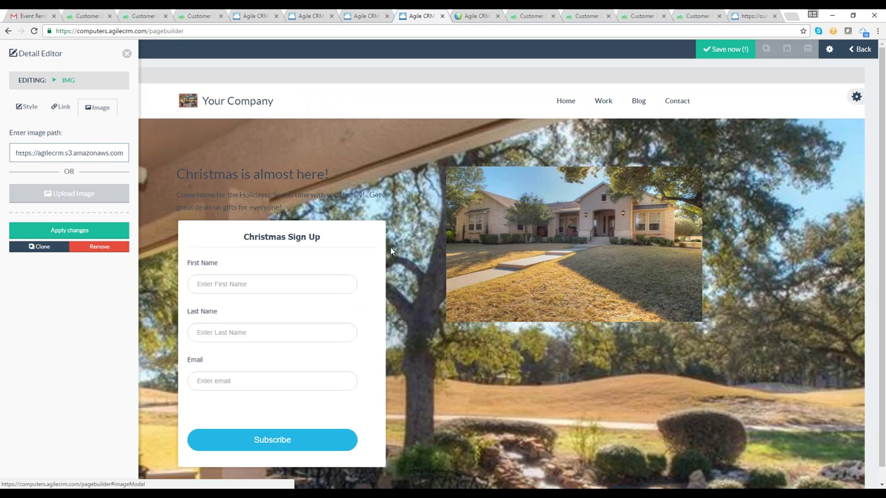
left_click(127, 54)
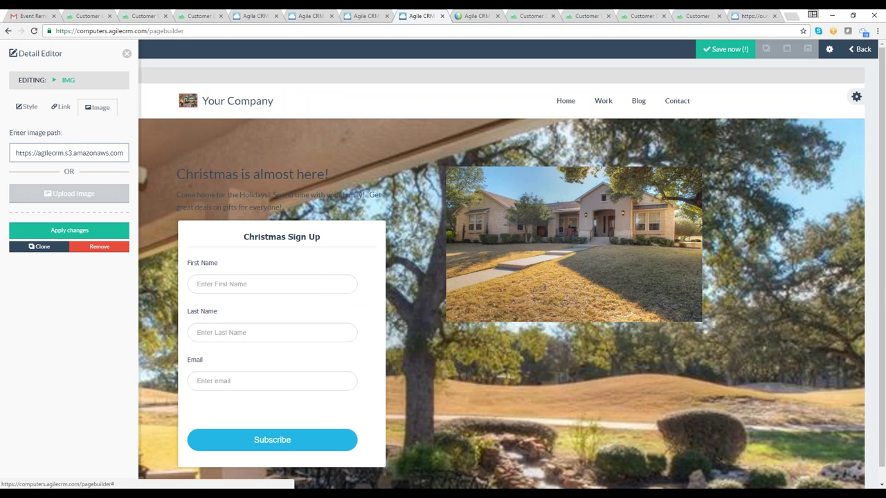
Change the "Work" navigation link's text to "Christmas Decorations" and apply the change
left_click(607, 109)
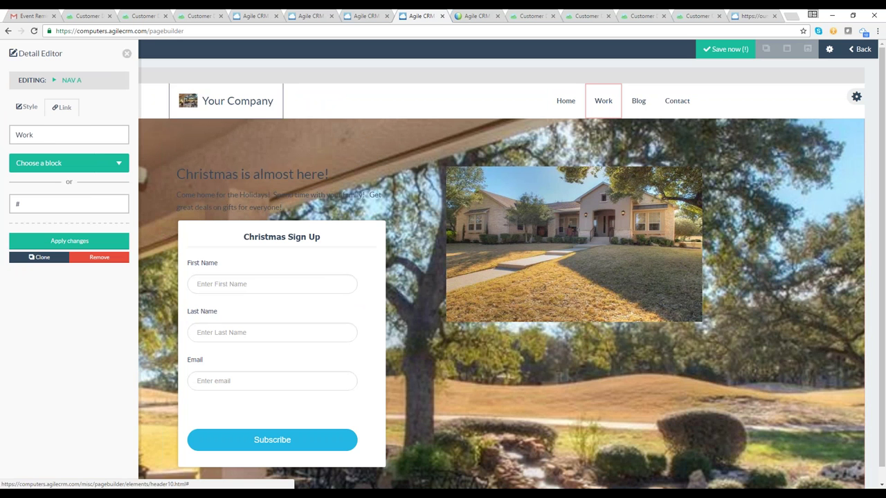
double_click(28, 134)
type("Christmas")
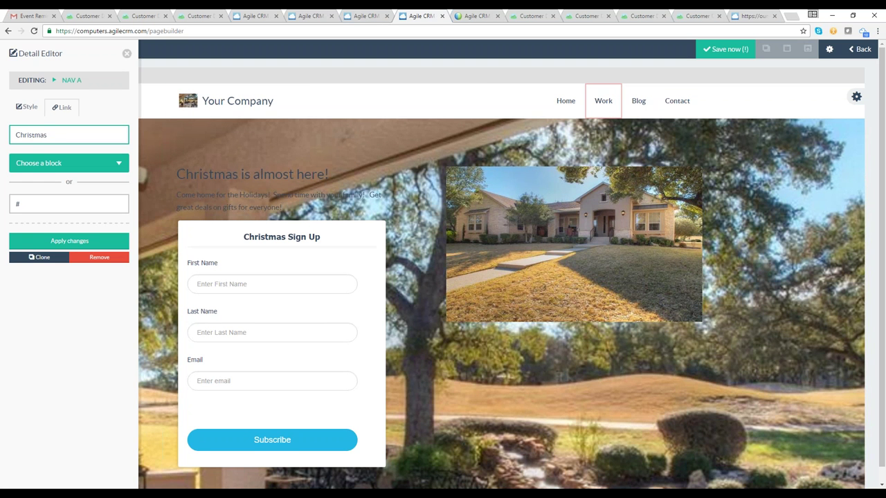
type(" Decorations")
left_click(74, 240)
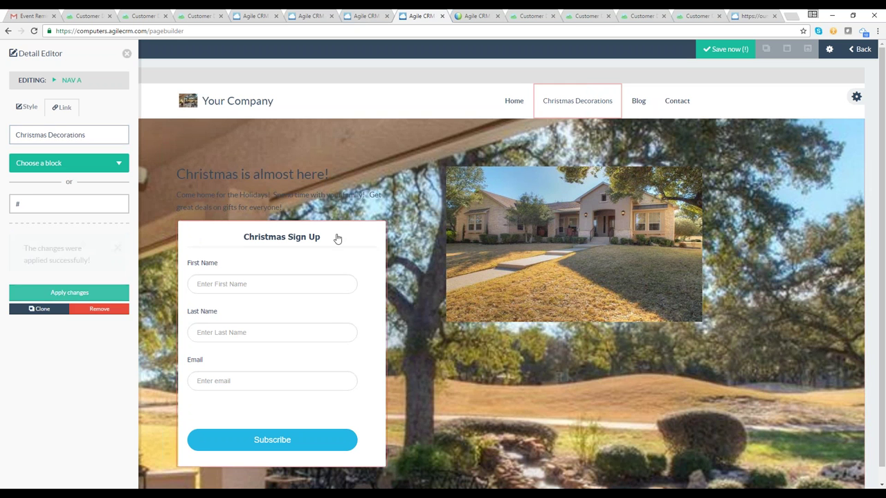
Change the "Blog" navigation link's text to "Christmas Ideas", apply the change and close the detail editor
left_click(637, 103)
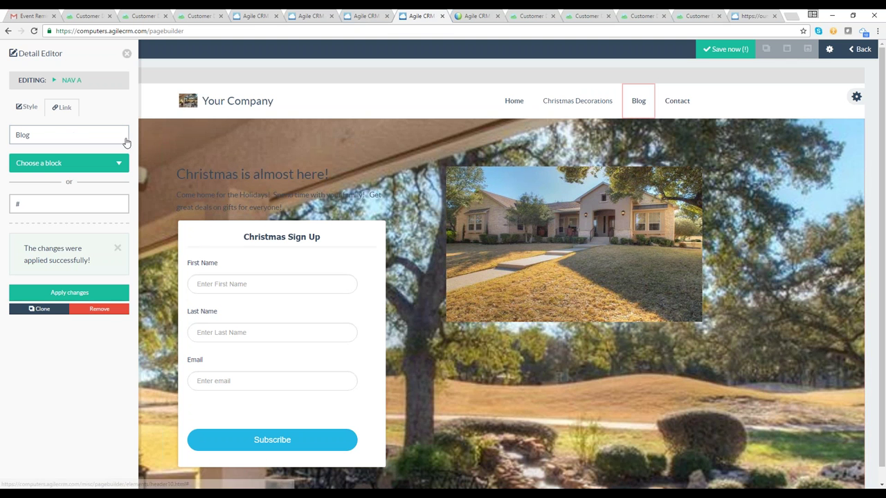
left_click(106, 134)
key("BackSpace")
key("BackSpace")
key("BackSpace")
key("BackSpace")
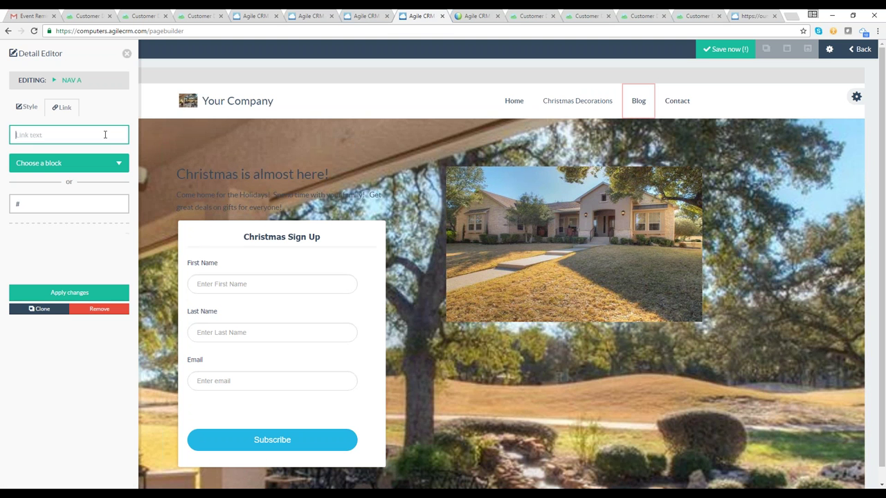
type("Christmas ")
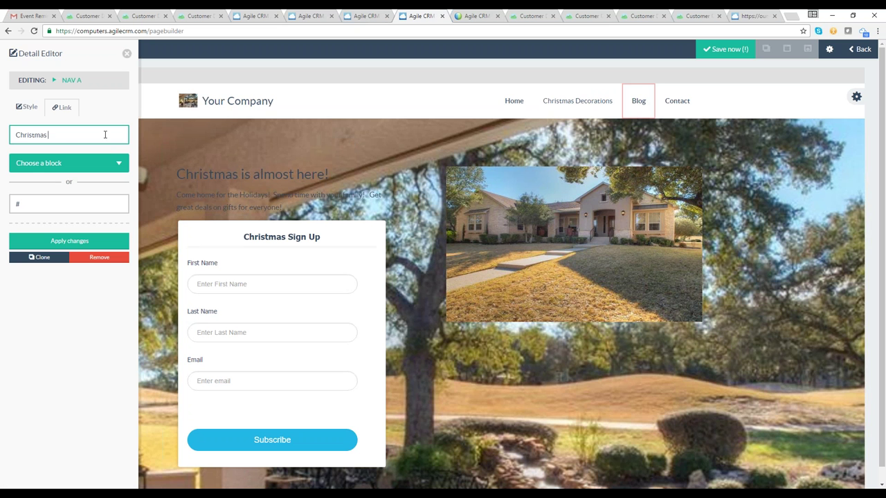
type("Ideas")
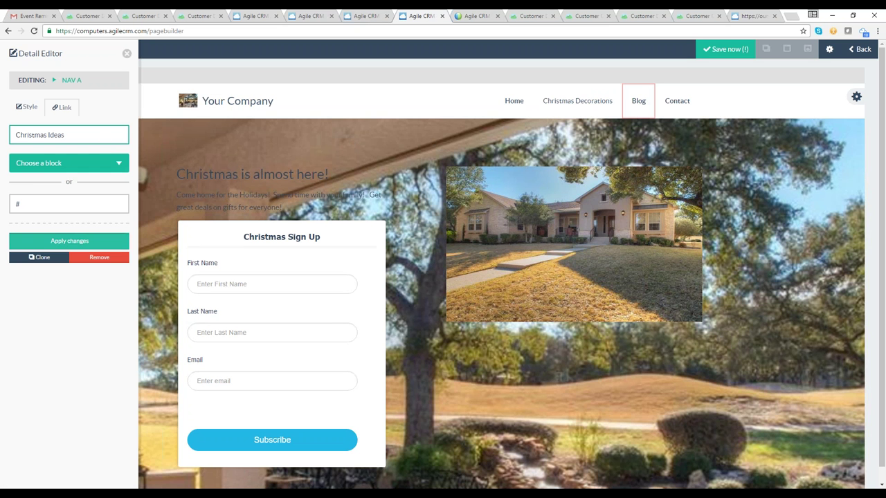
left_click(58, 240)
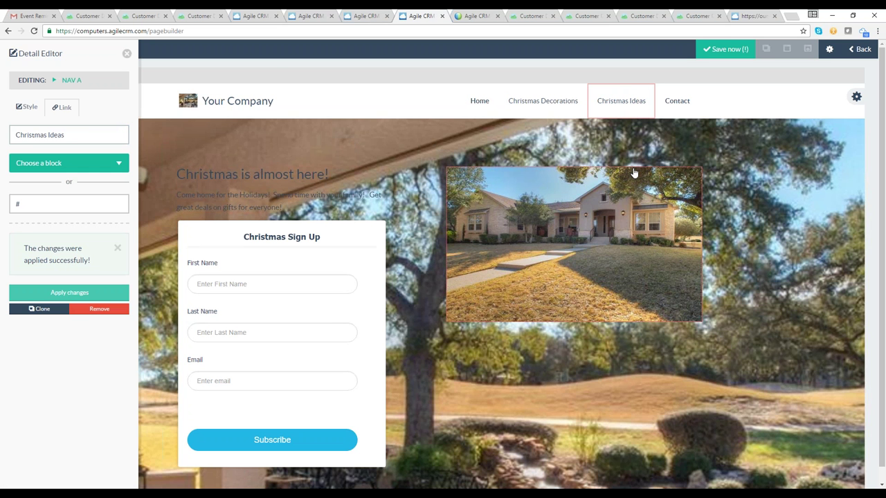
left_click(126, 55)
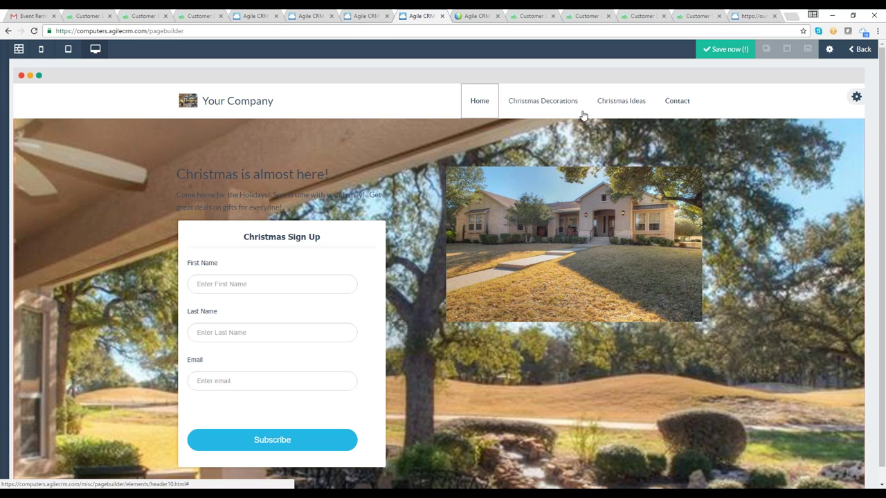
Save the landing page with the title "Christmas Special" and dismiss the confirmation
left_click(709, 55)
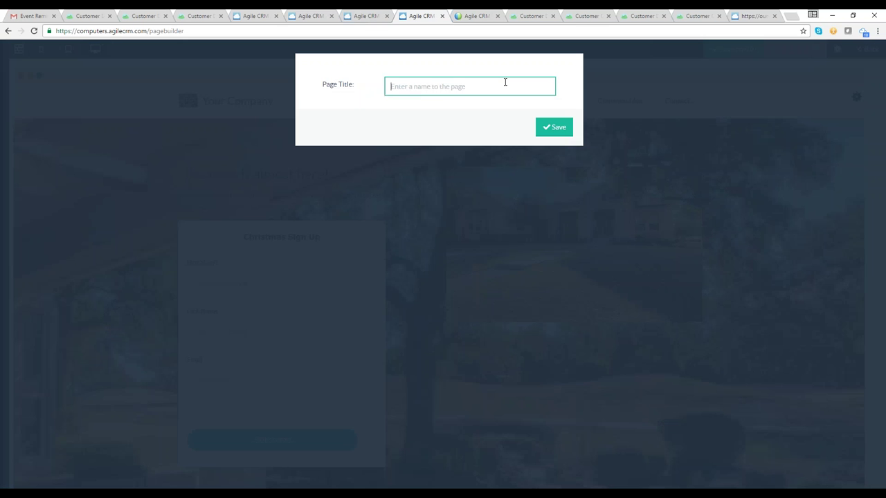
type("Chrim")
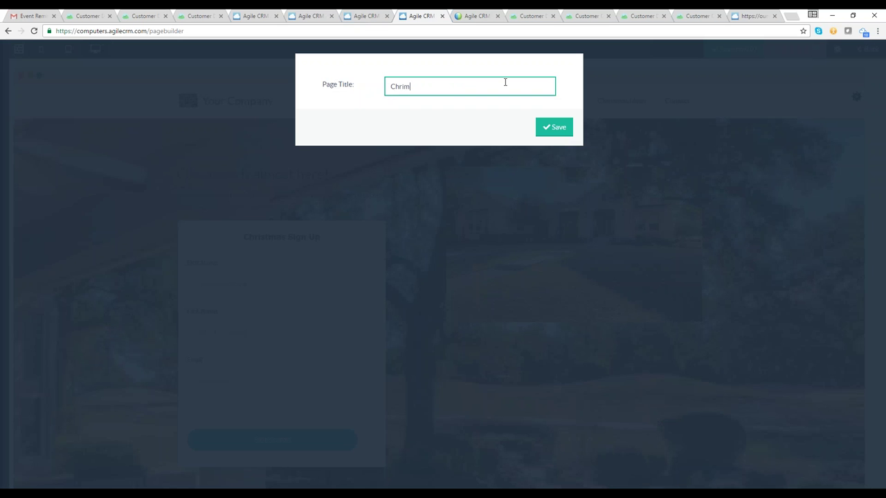
key("BackSpace")
key("BackSpace")
type("istmas ")
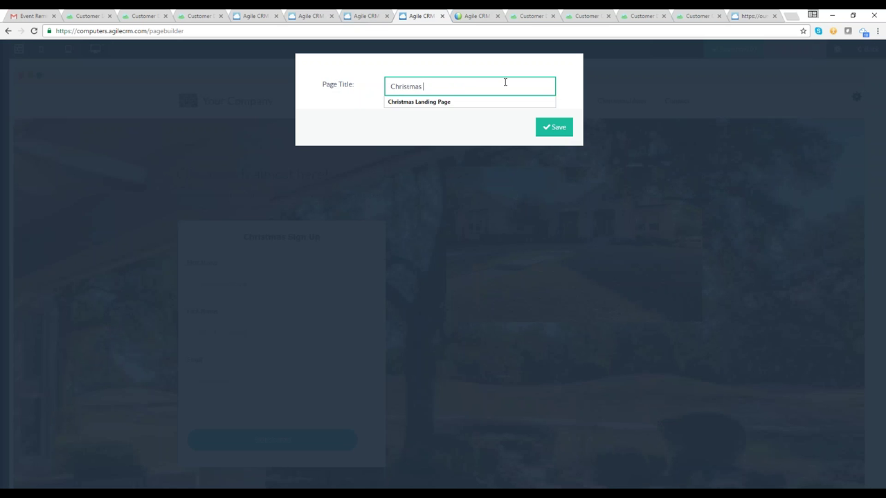
type("Special")
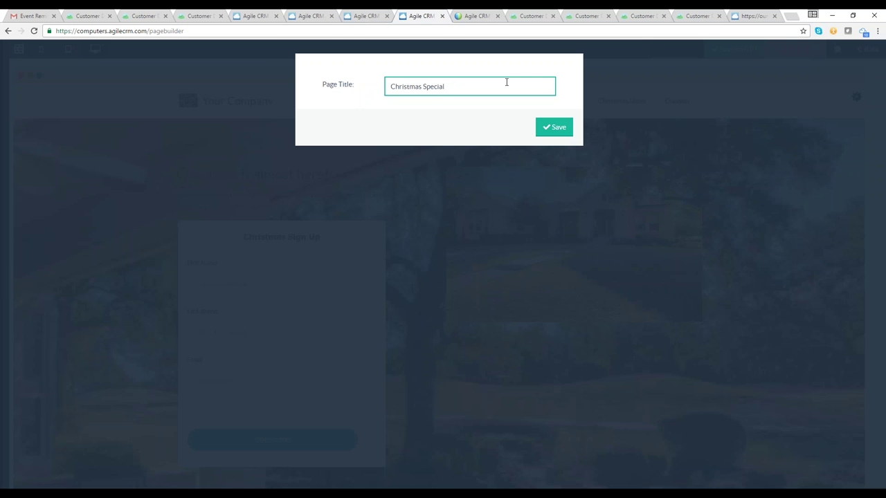
left_click(537, 131)
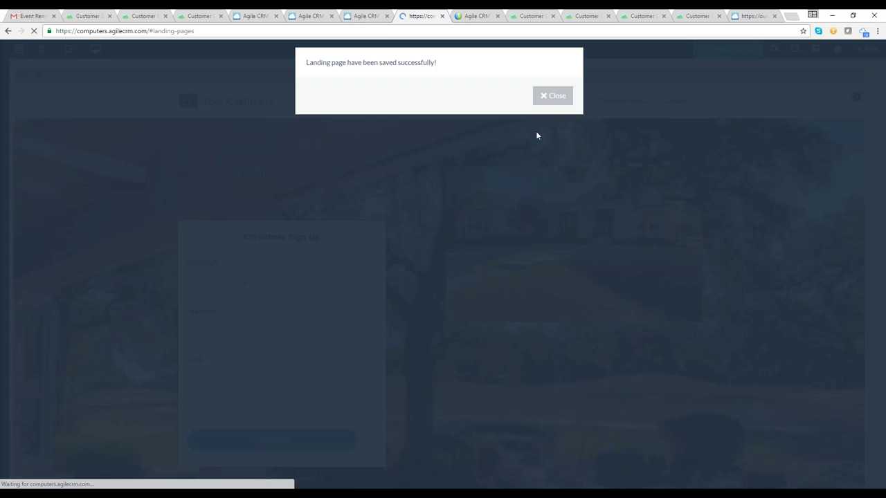
left_click(552, 96)
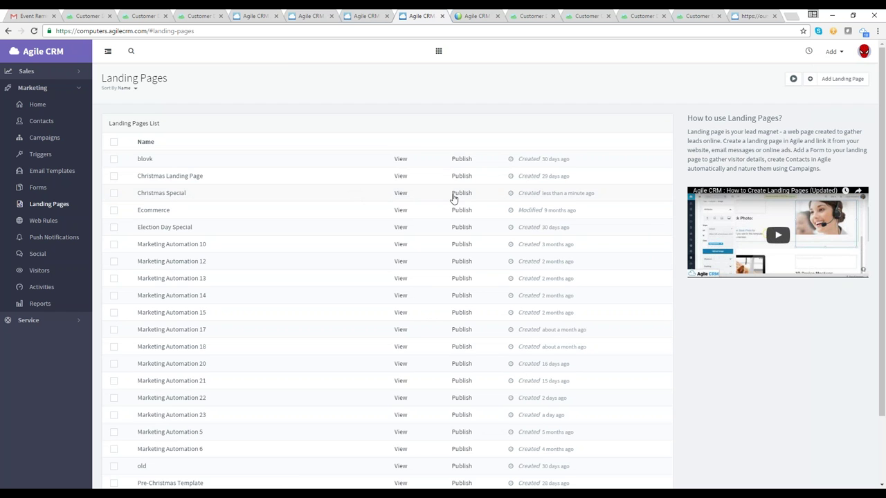
Open the publishing setup of the Christmas Special landing page and enter subdomain "christmas" and domain "yourcompany.com"
left_click(457, 196)
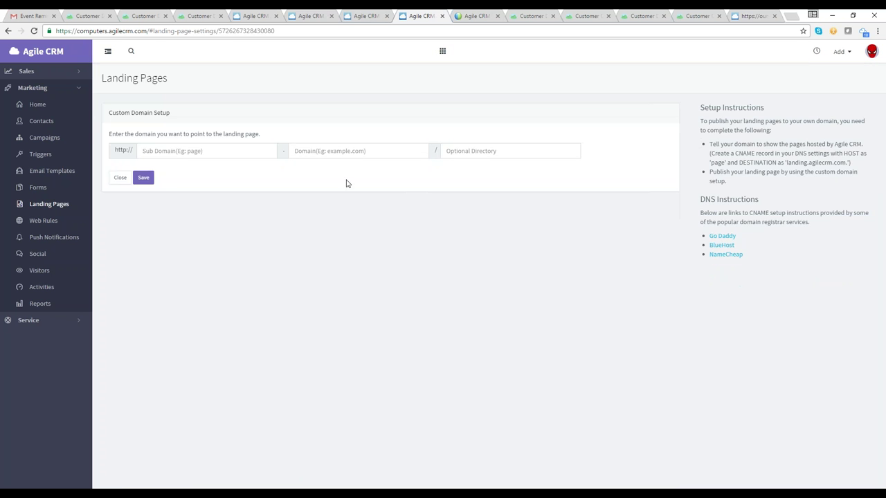
left_click(177, 152)
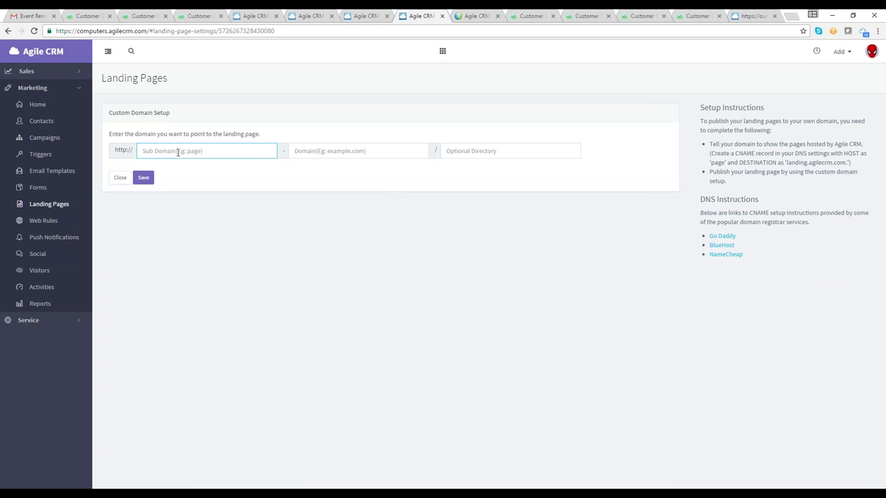
type("chrim")
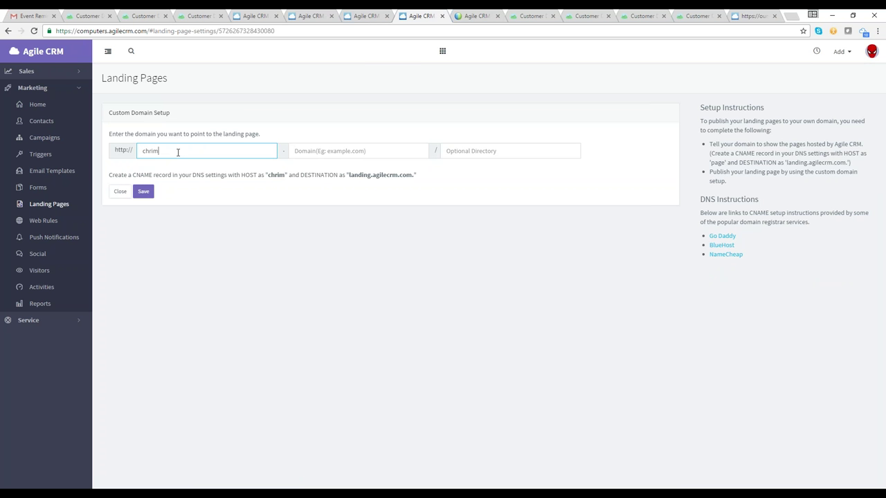
key("BackSpace")
type("stmas")
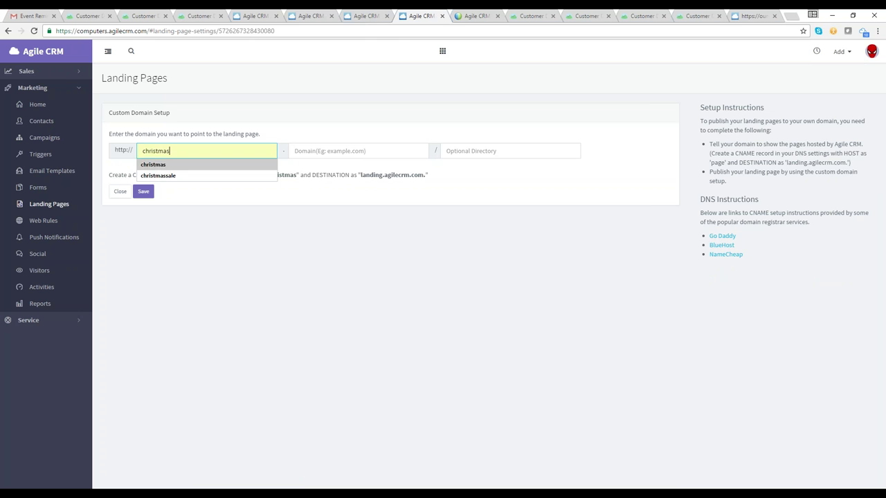
left_click(300, 154)
type("yourcompany.com")
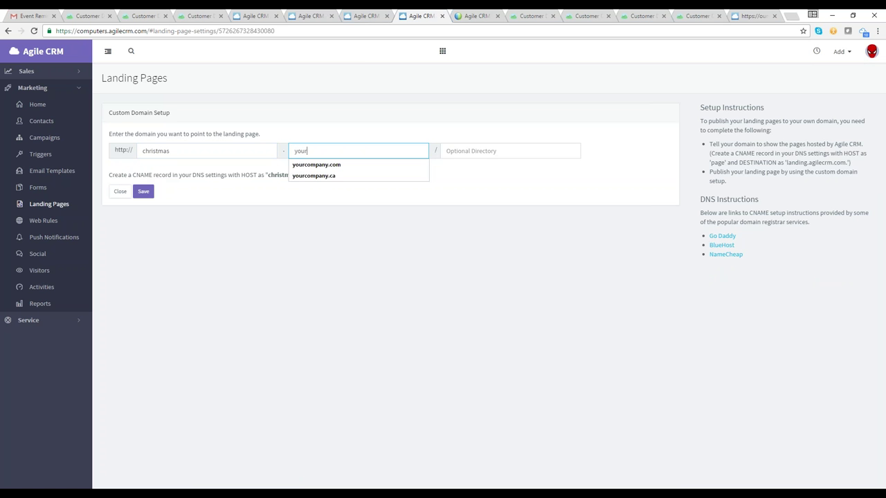
left_click(464, 151)
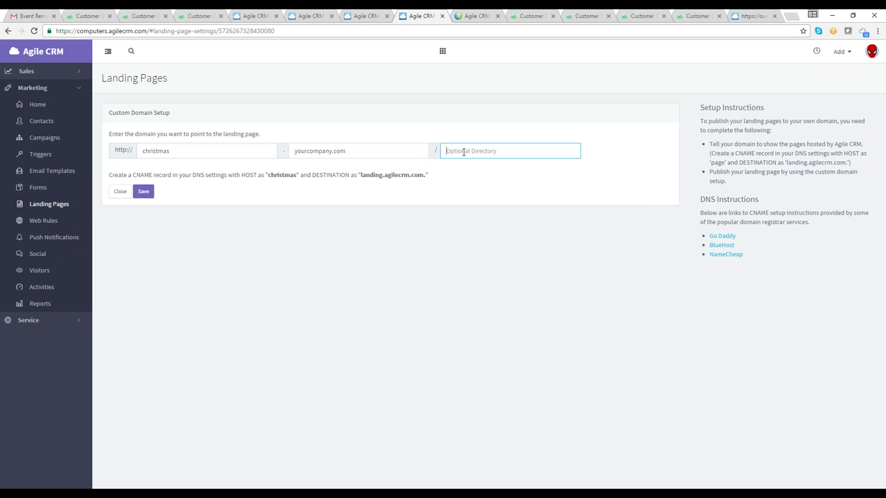
type("bigs")
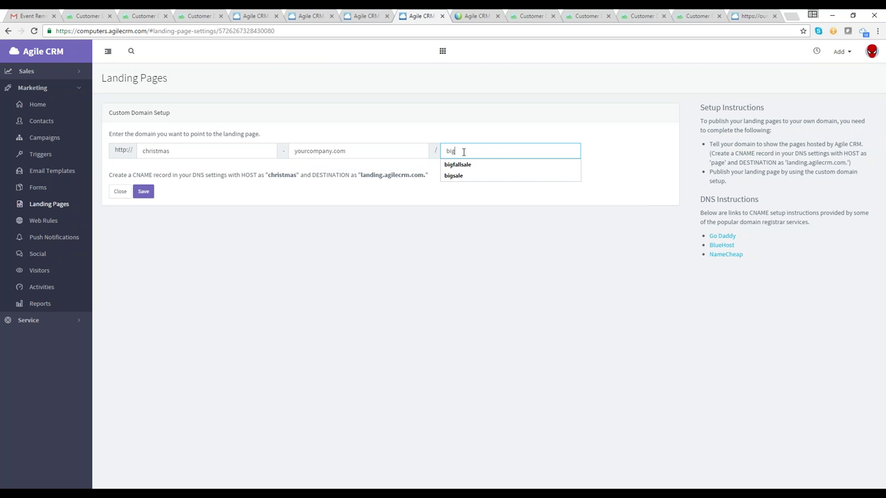
key("BackSpace")
key("BackSpace")
key("BackSpace")
key("BackSpace")
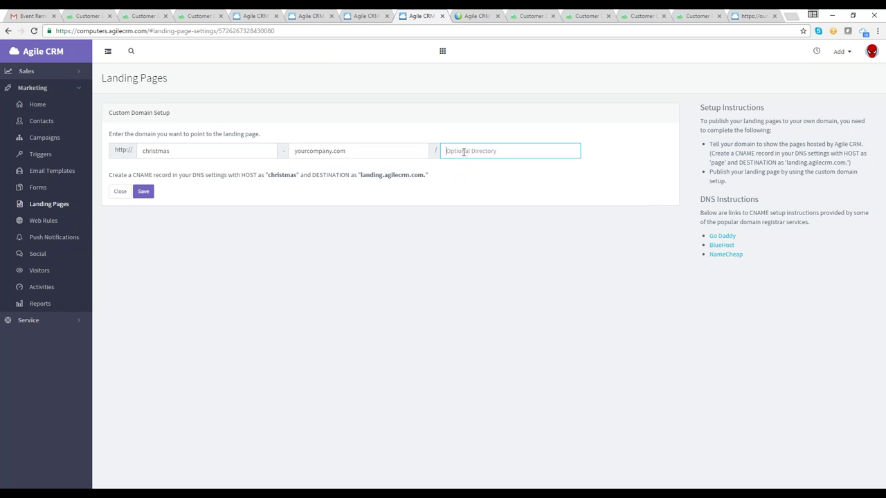
Try to save the custom domain, and highlight the CNAME record instruction and the landing page address fields
left_click(143, 190)
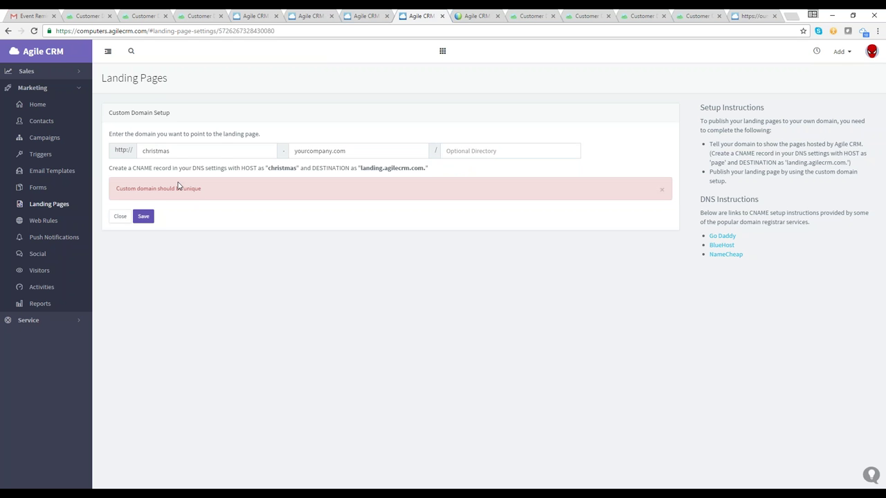
left_click_drag(131, 168, 437, 170)
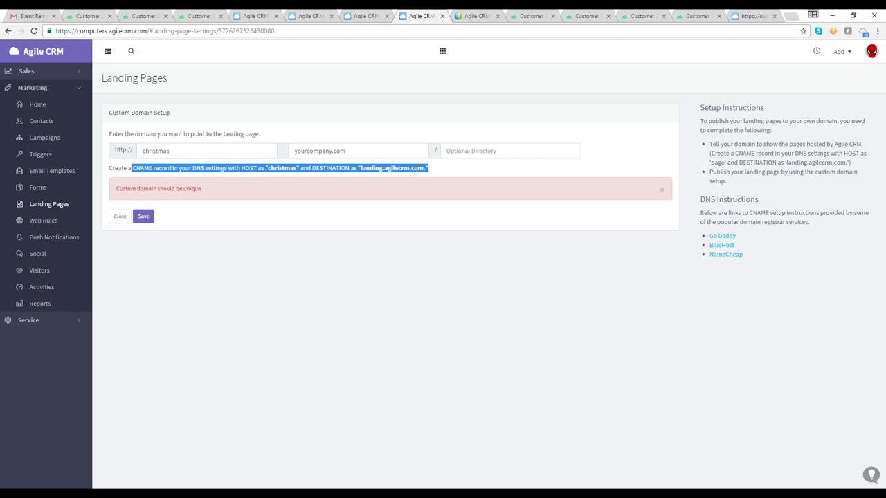
left_click(415, 171)
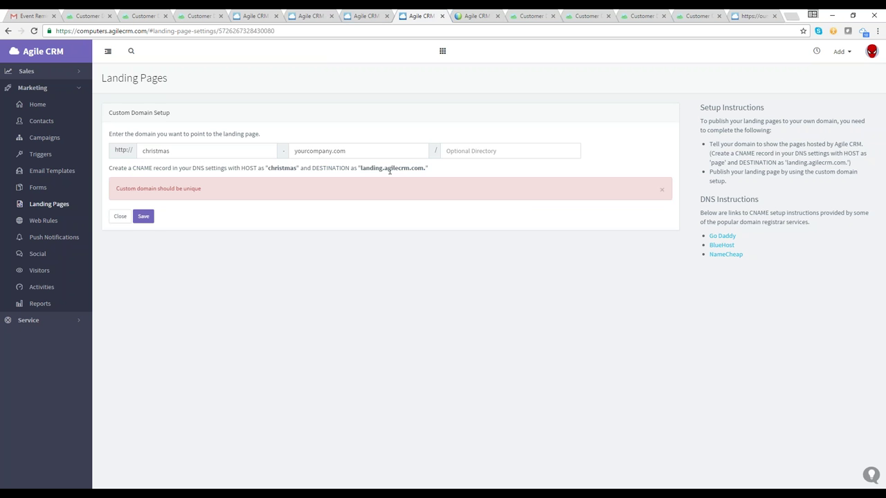
left_click_drag(171, 168, 398, 168)
left_click(239, 132)
left_click_drag(116, 150, 353, 151)
left_click(127, 160)
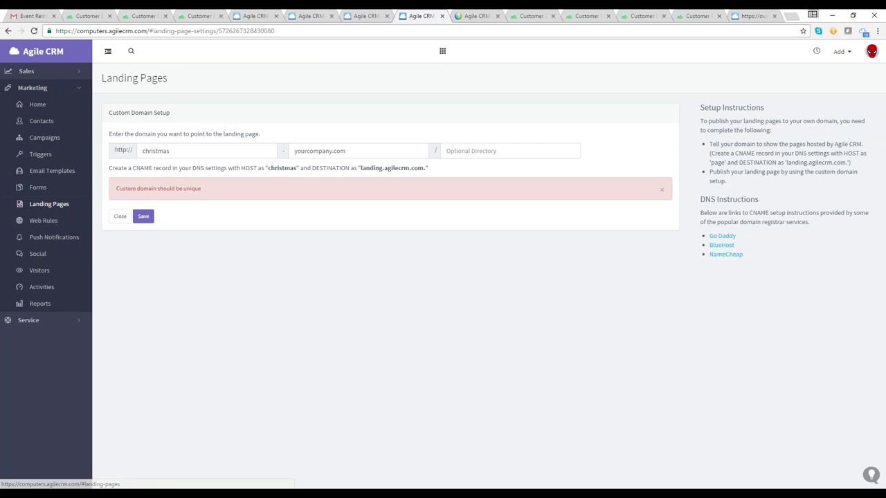
Open the campaign statistics report, select the "Marketing Automation Workshop 24" campaign and view its email reports and logs
left_click(57, 308)
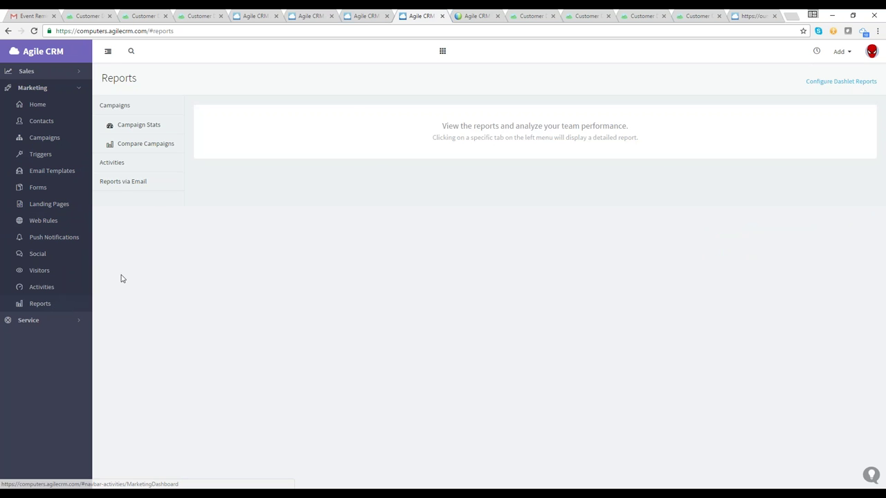
left_click(130, 125)
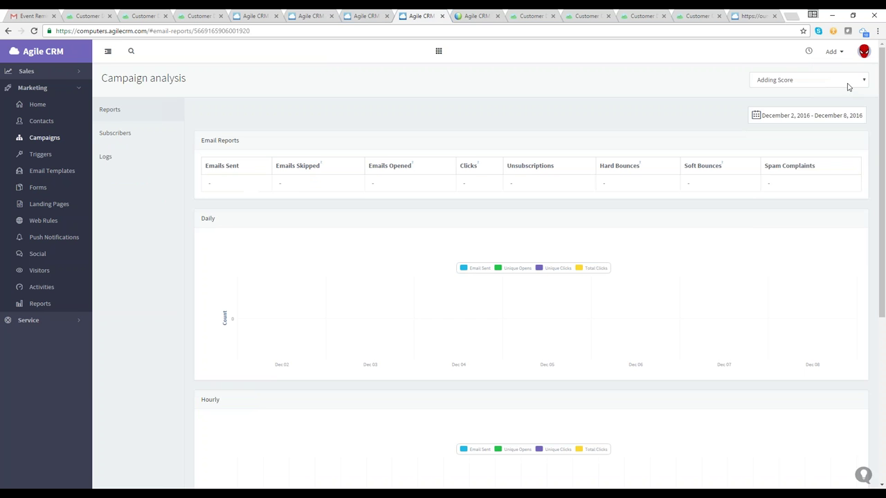
left_click(850, 84)
scroll(796, 154, "down", 4)
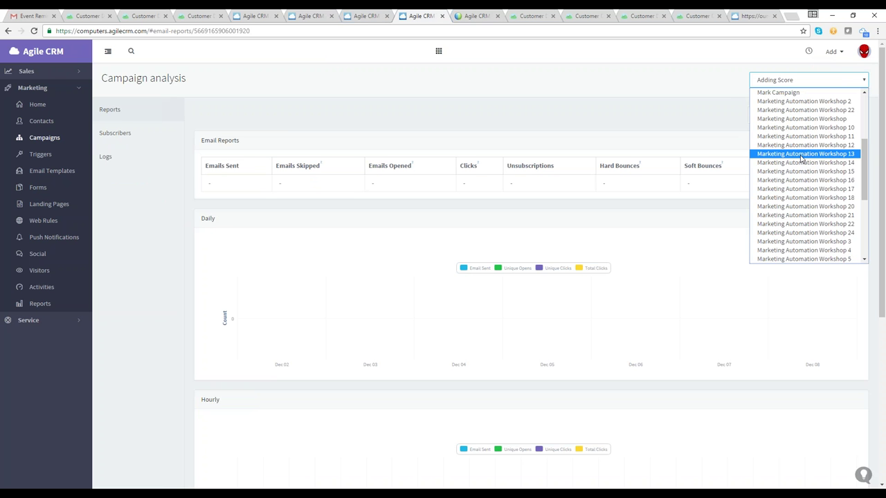
scroll(800, 158, "down", 2)
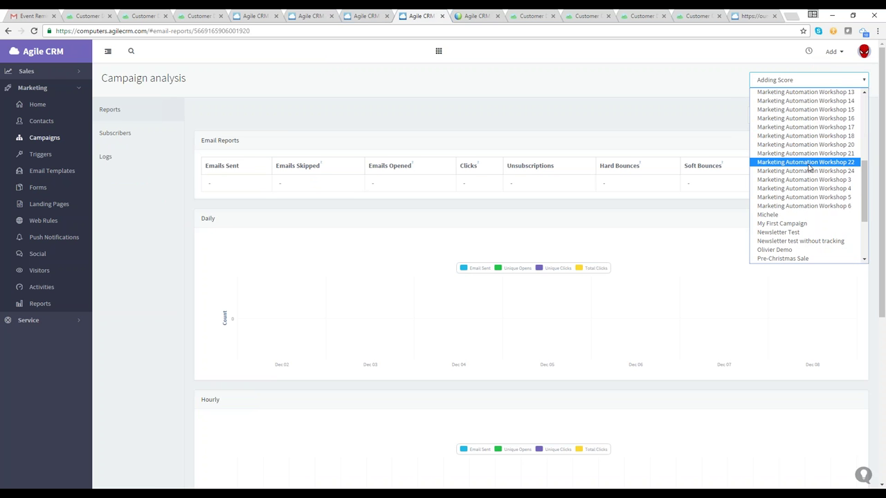
left_click(806, 171)
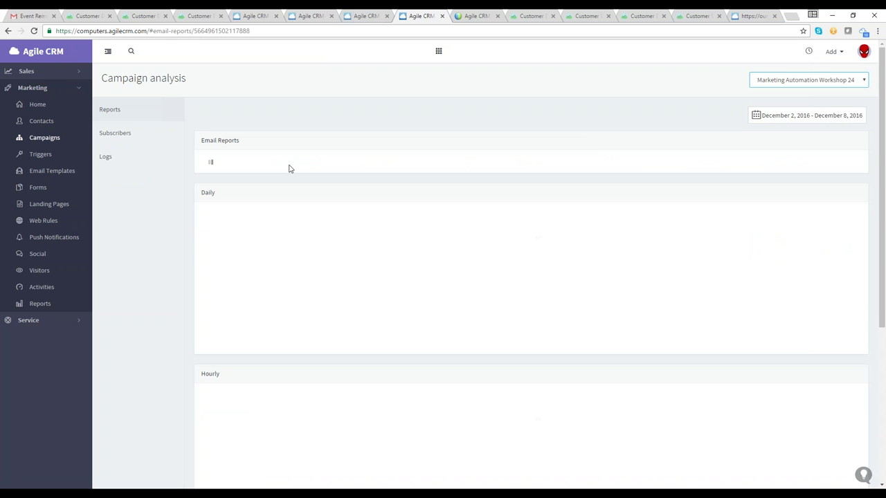
left_click(142, 167)
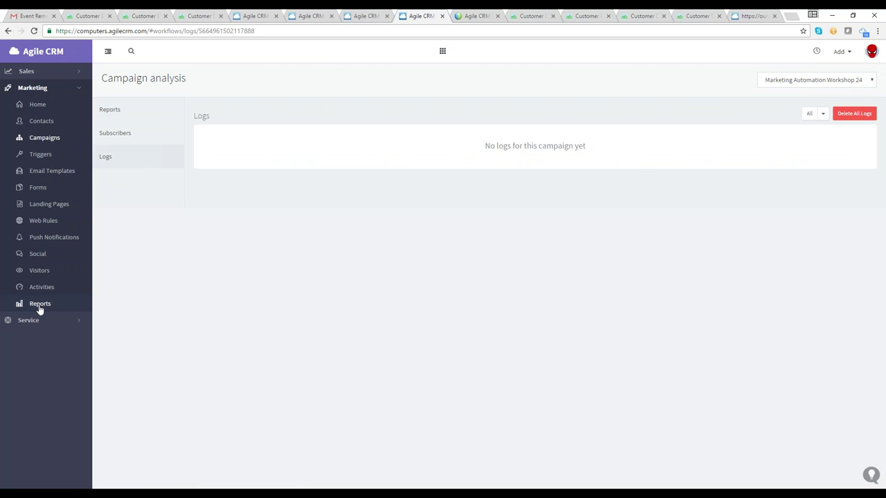
Return to the marketing reports overview and switch to the browser tab holding the contact's call log
left_click(58, 305)
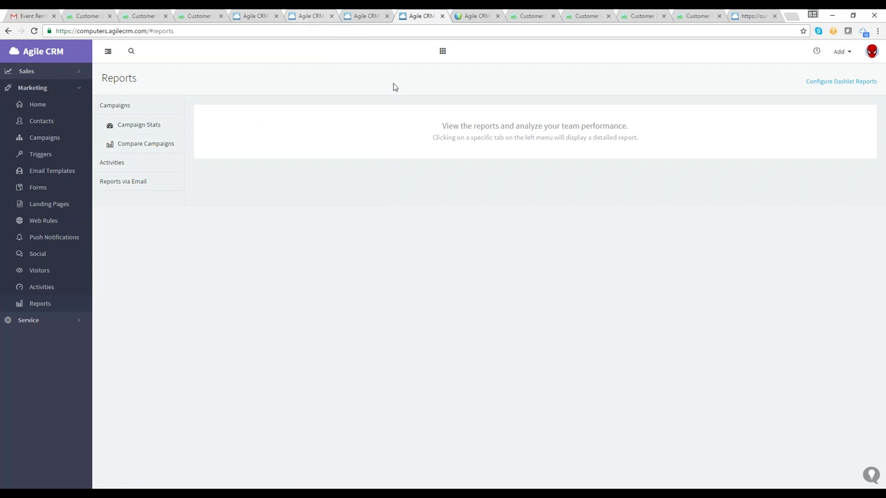
key("ctrl+6")
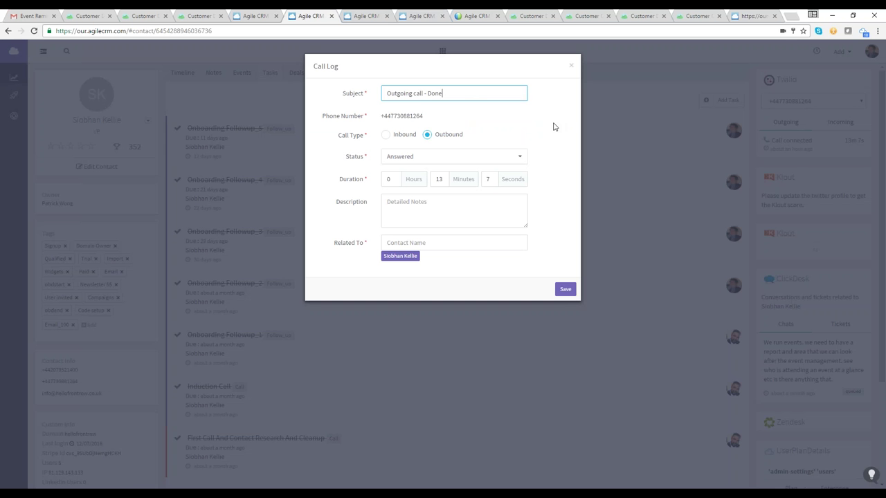
Close the call log form and review the contact's web statistics
left_click(570, 65)
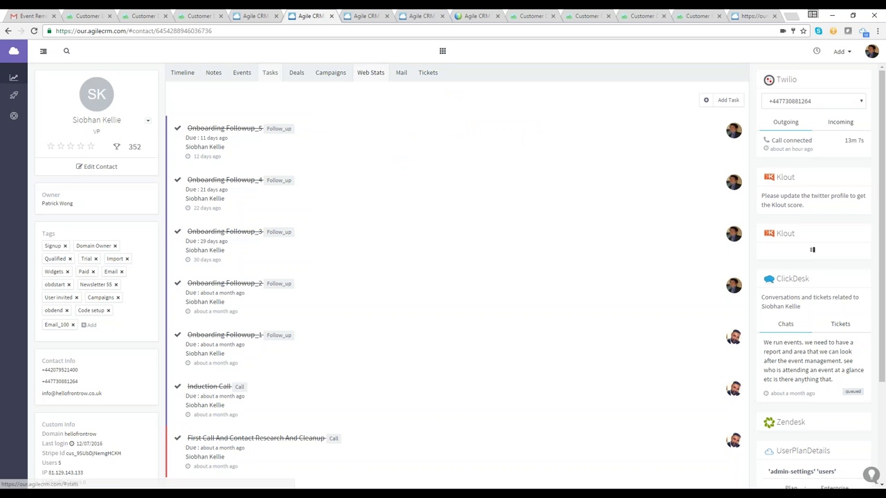
left_click(360, 77)
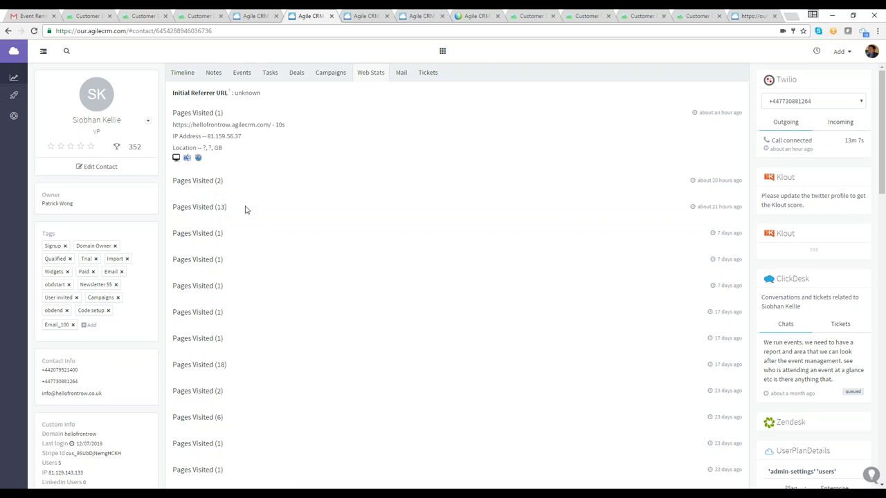
scroll(244, 221, "down", 3)
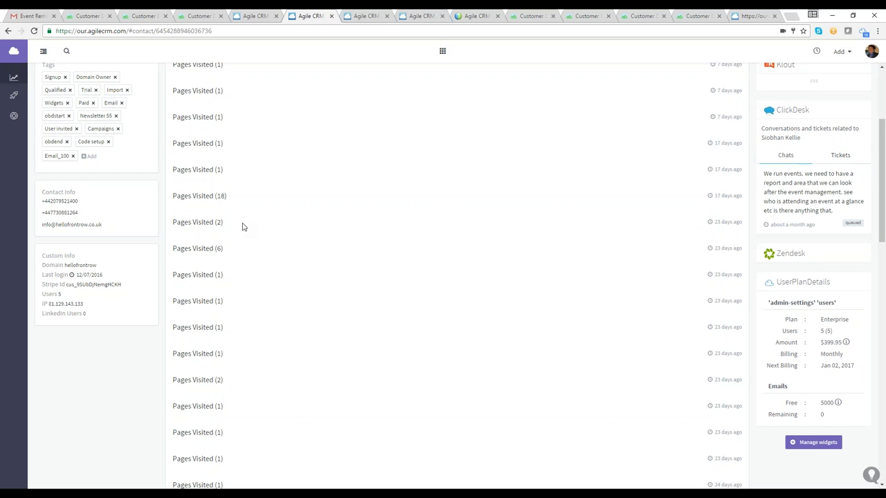
scroll(243, 225, "up", 3)
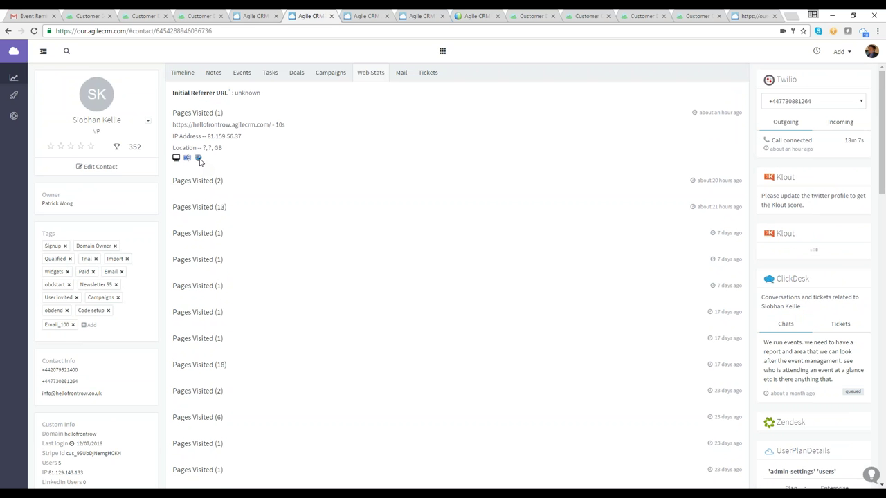
Expand the contact's visit entries with 2, 13 and 18 visited pages to examine the page URLs and time spent
left_click(275, 189)
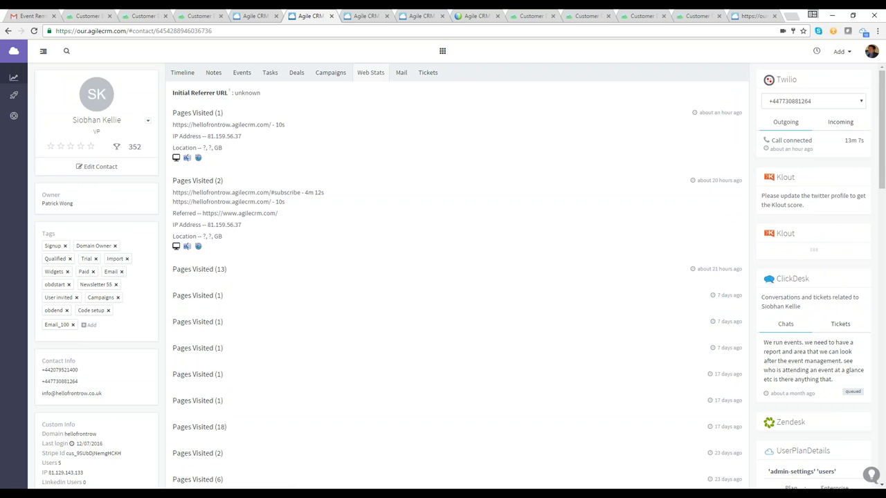
left_click(215, 270)
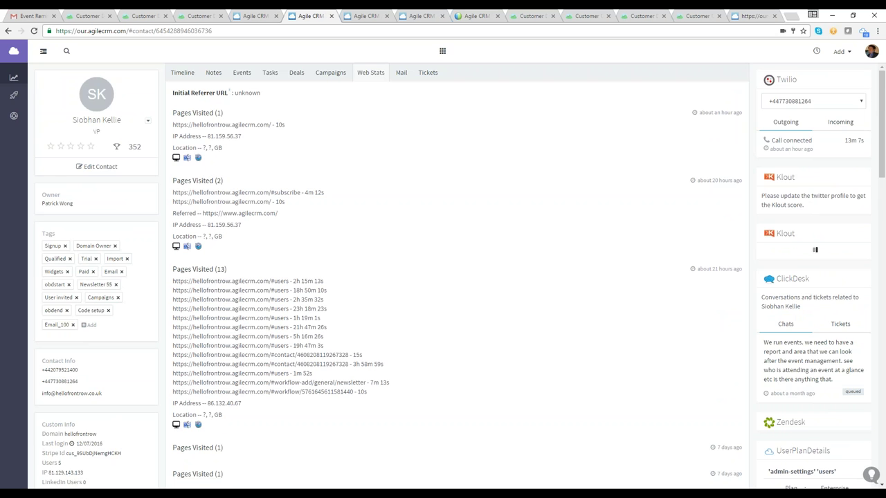
scroll(221, 343, "down", 3)
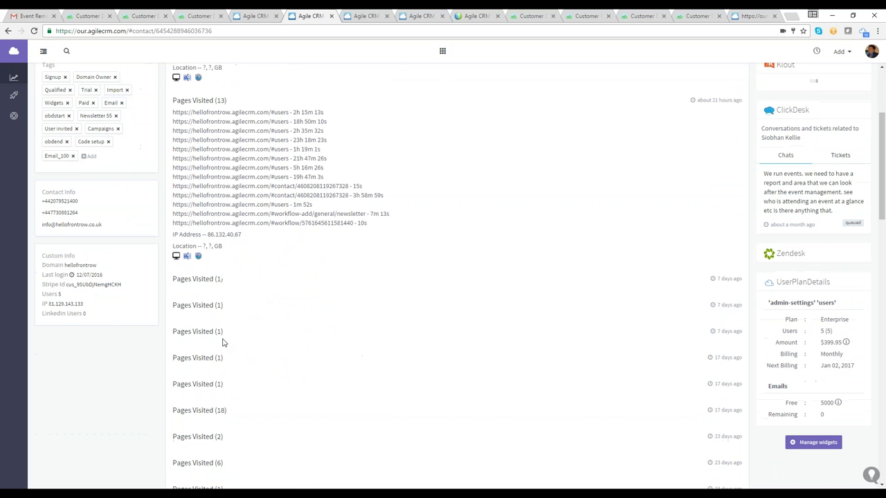
left_click(208, 410)
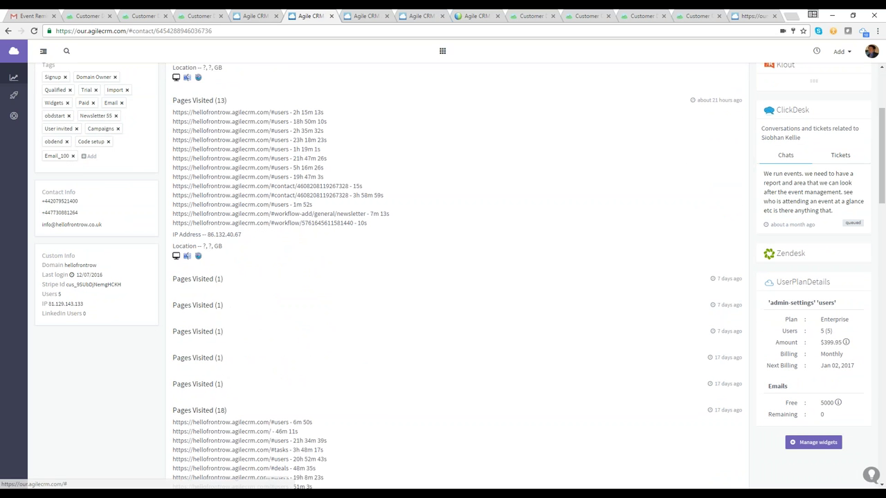
scroll(297, 377, "up", 3)
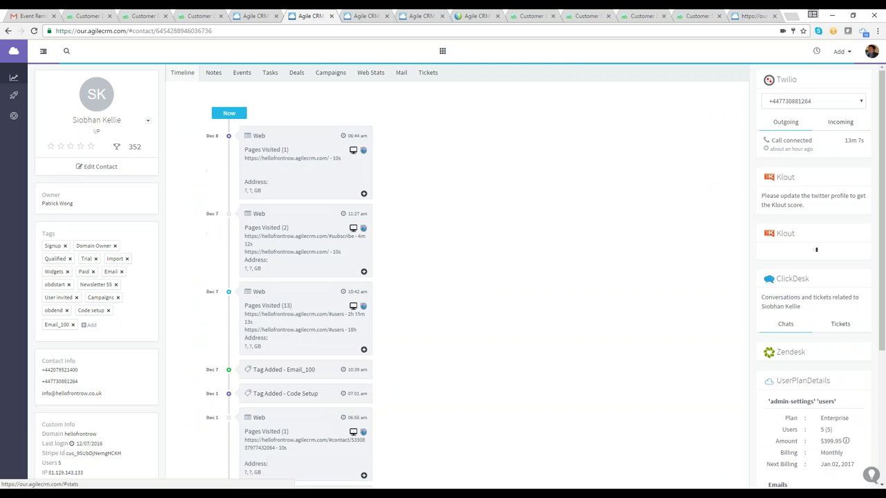
left_click(370, 72)
Switch back to the tab with the marketing reports and open the support page from the Contact Us options
left_click(421, 16)
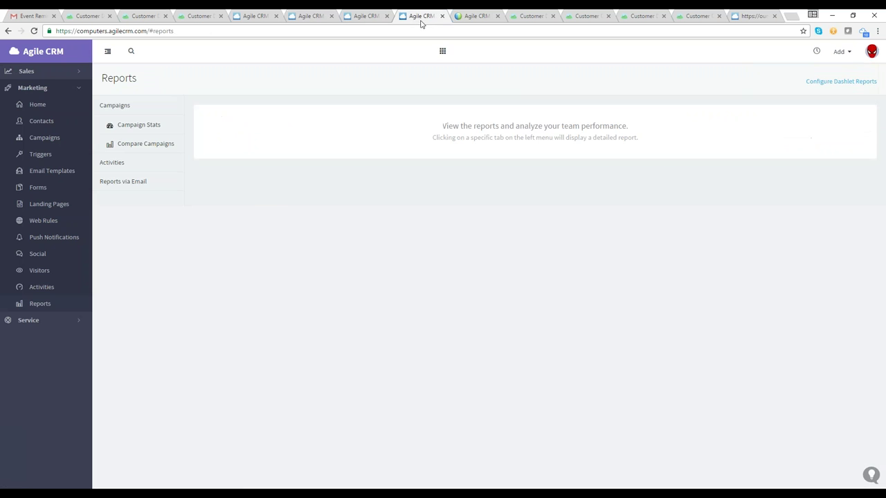
left_click(75, 60)
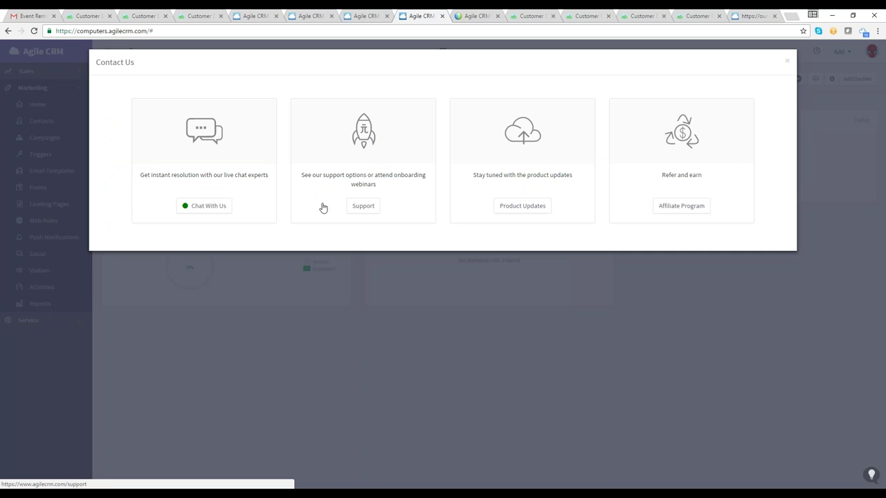
left_click(361, 205)
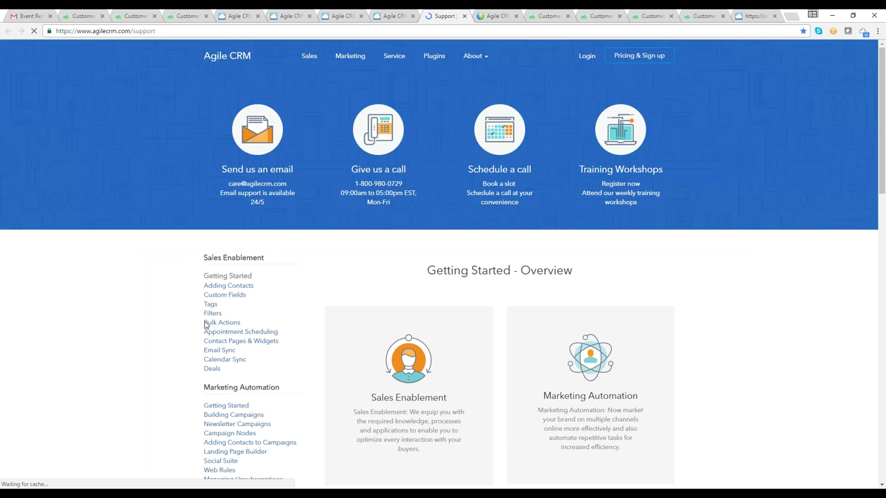
View the call scheduling page and the Training Workshops page, close both, and return to the CRM tab with the Contact Us options
left_click(500, 170)
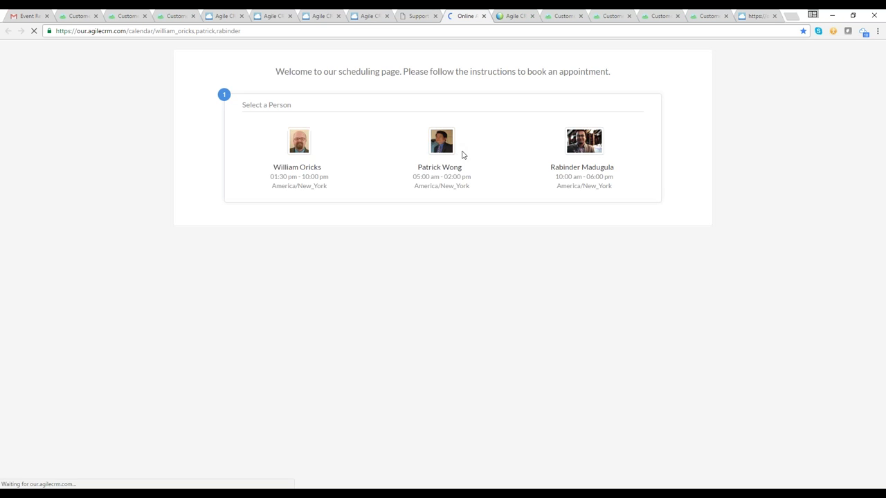
left_click(483, 16)
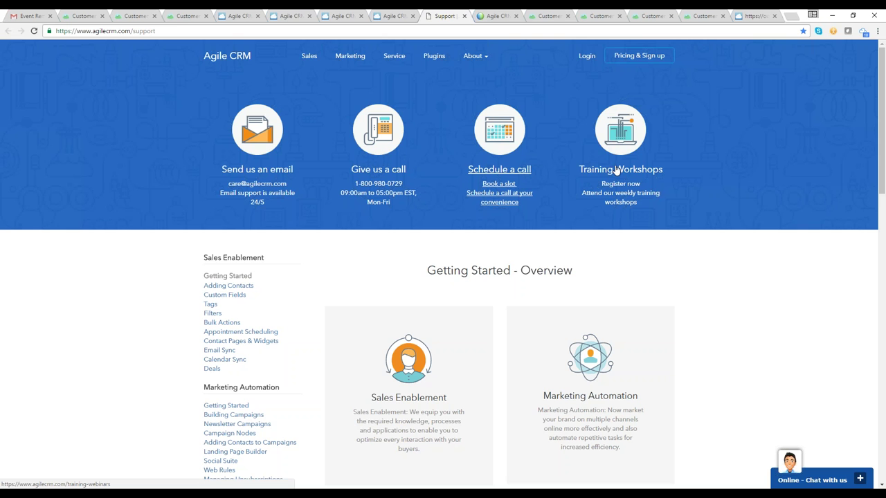
left_click(611, 145)
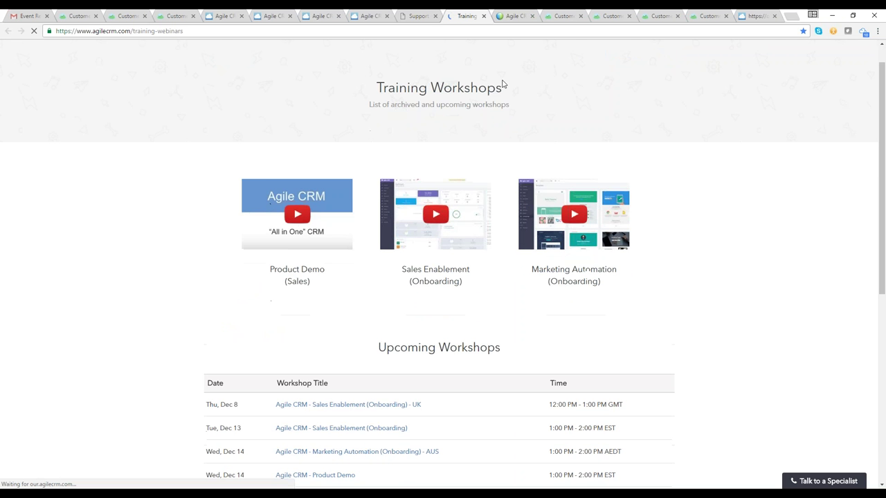
left_click(483, 17)
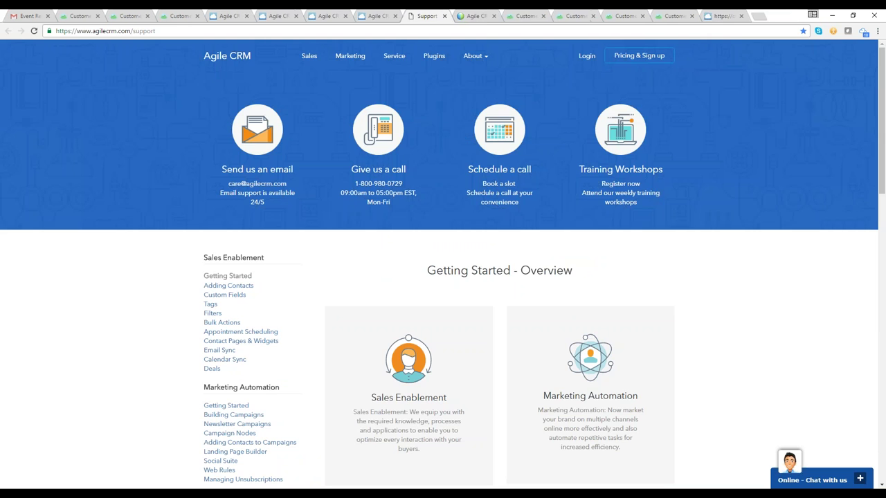
left_click(425, 20)
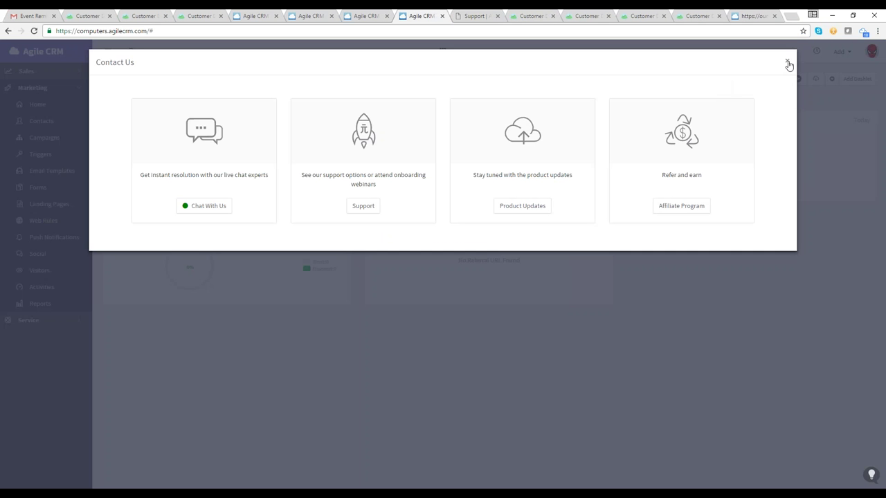
Open the Analytics admin settings and highlight the tracking code with Web Rules Whitelist enabled and the </BODY> tag in its instructions
left_click(869, 57)
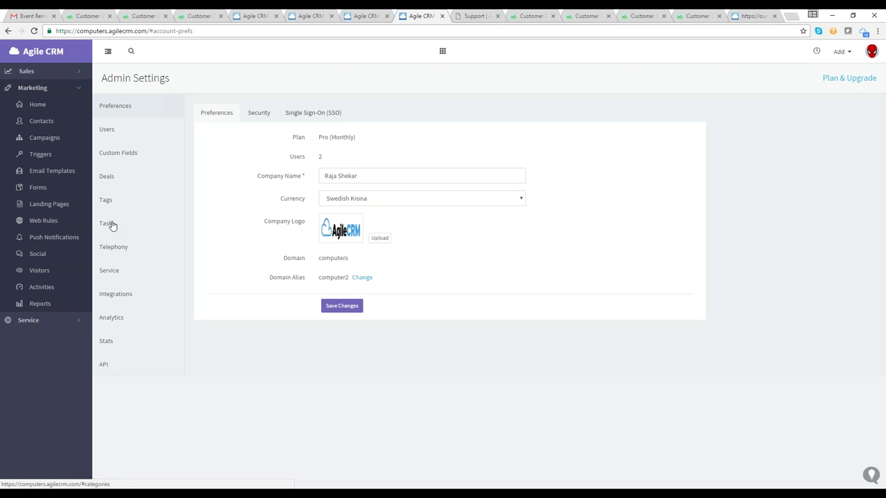
left_click(118, 317)
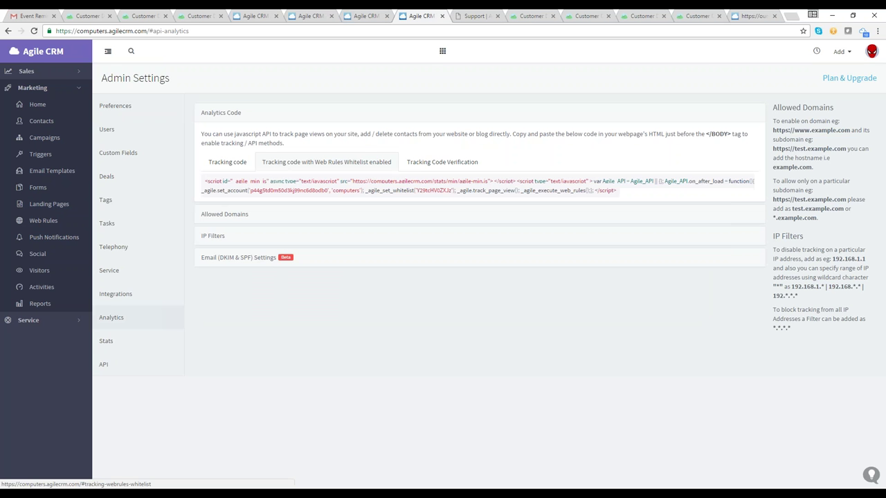
left_click_drag(205, 182, 641, 193)
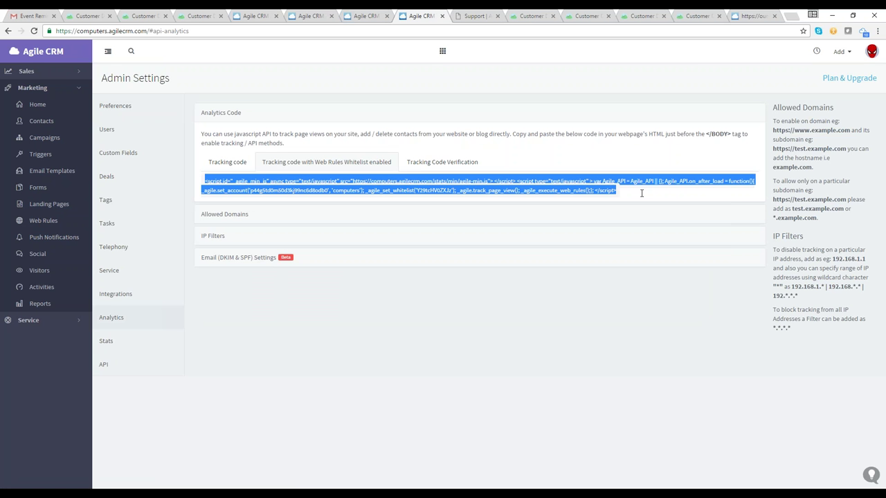
left_click_drag(569, 134, 730, 134)
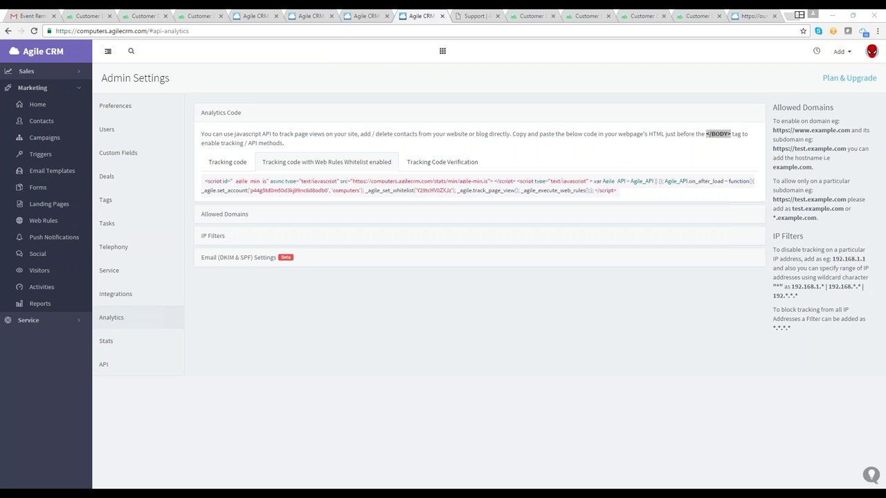
Return to the marketing dashboard, then open the advanced user preferences and view the available languages
left_click(49, 61)
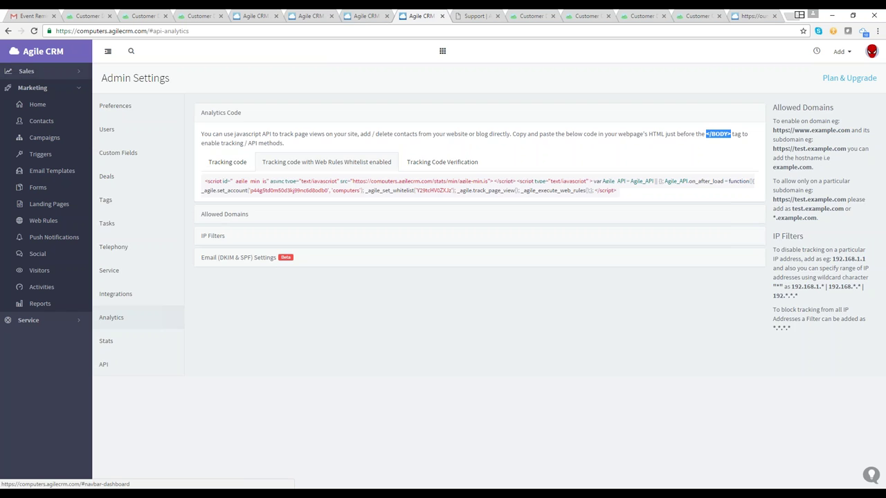
left_click(43, 51)
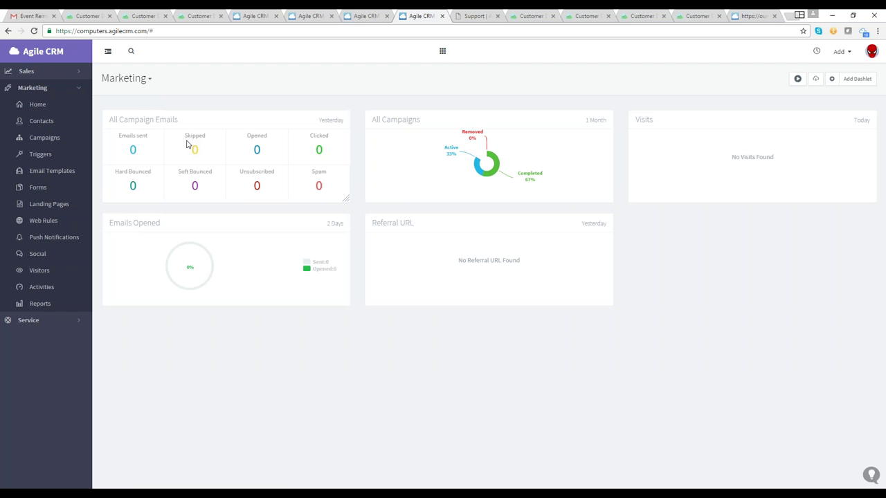
left_click(870, 55)
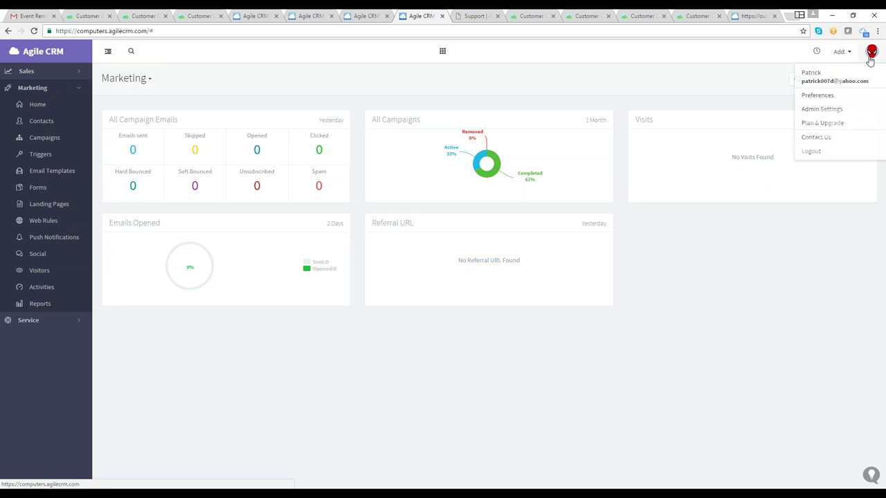
left_click(835, 95)
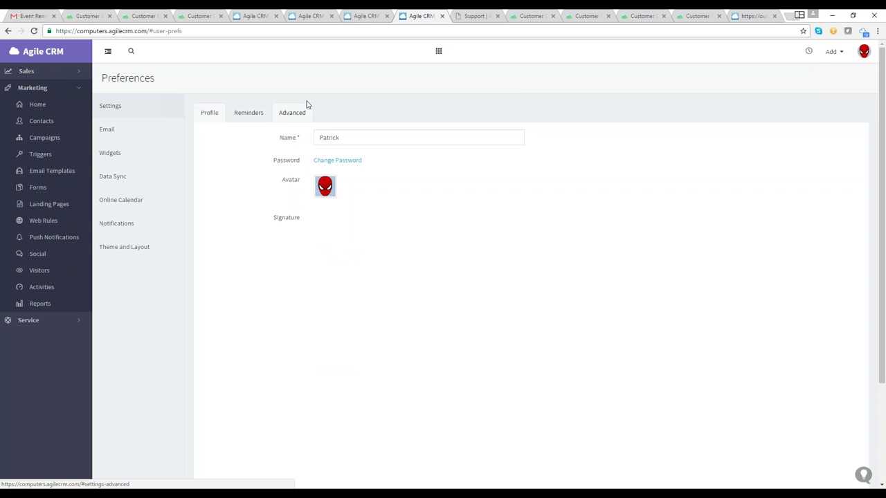
left_click(299, 113)
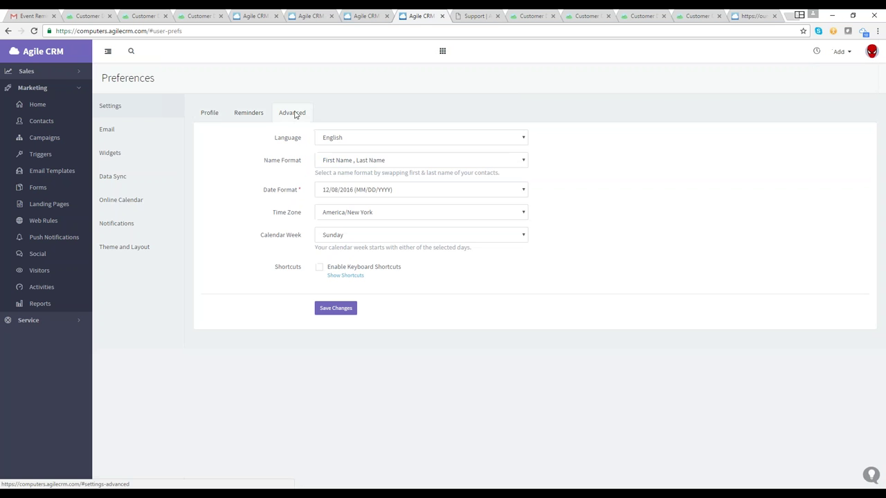
left_click(337, 142)
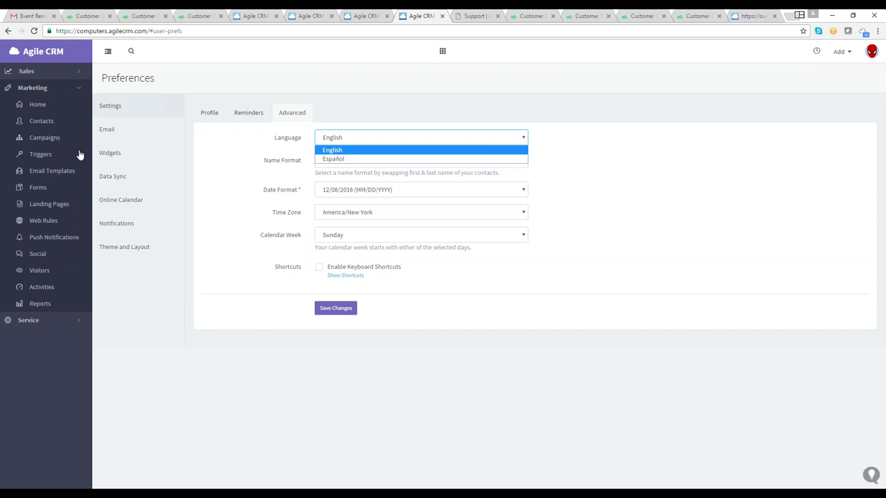
Open the email templates list and start a new custom email template
left_click(62, 171)
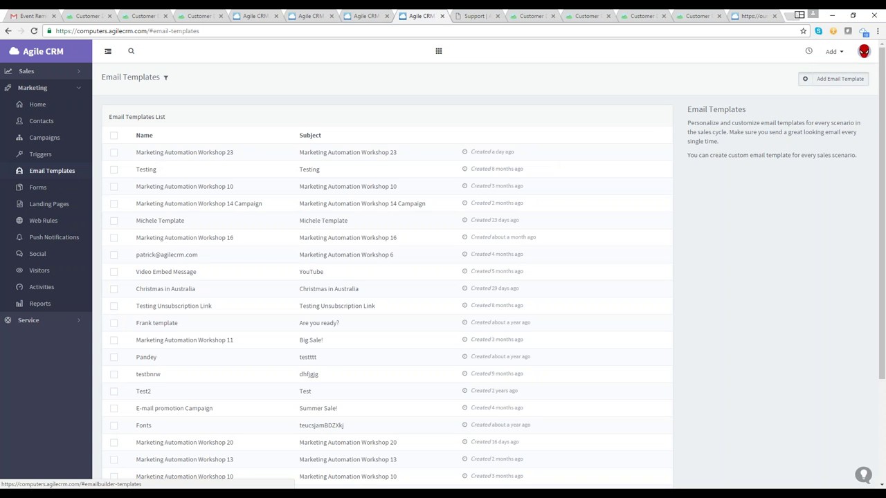
left_click(833, 78)
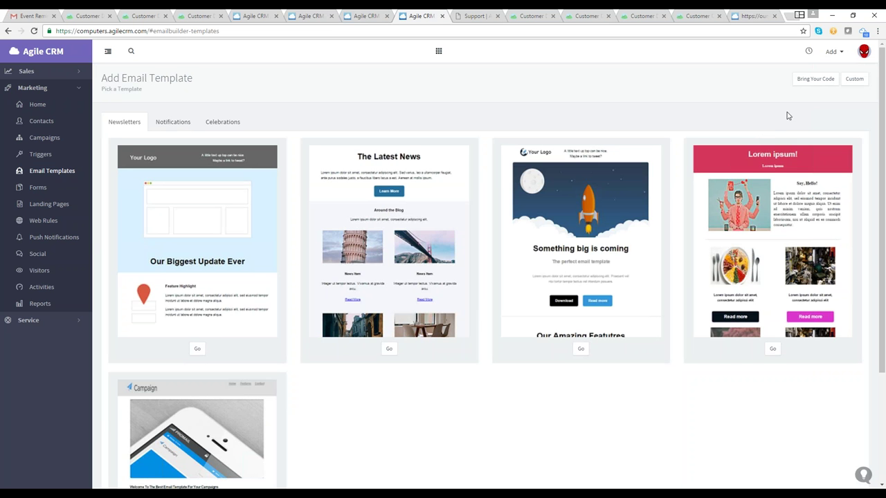
left_click(850, 80)
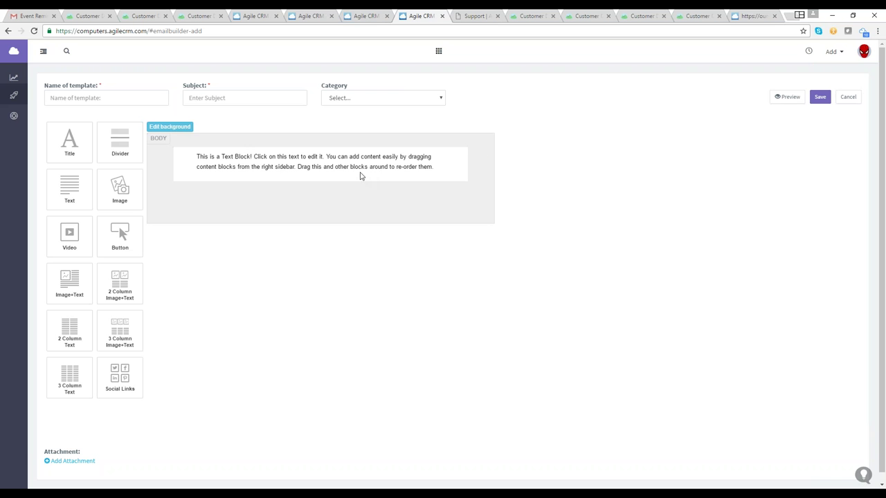
Open the default text block of the email template for editing and select all of its text
left_click(361, 171)
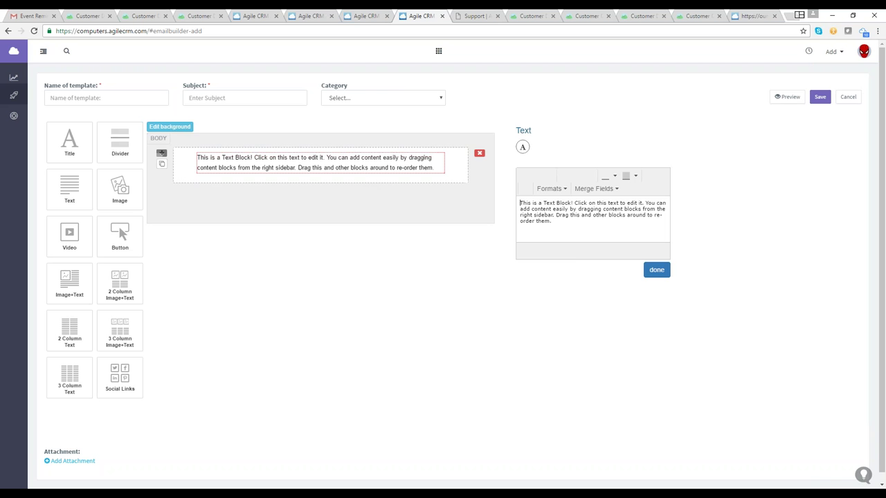
key("ctrl+a")
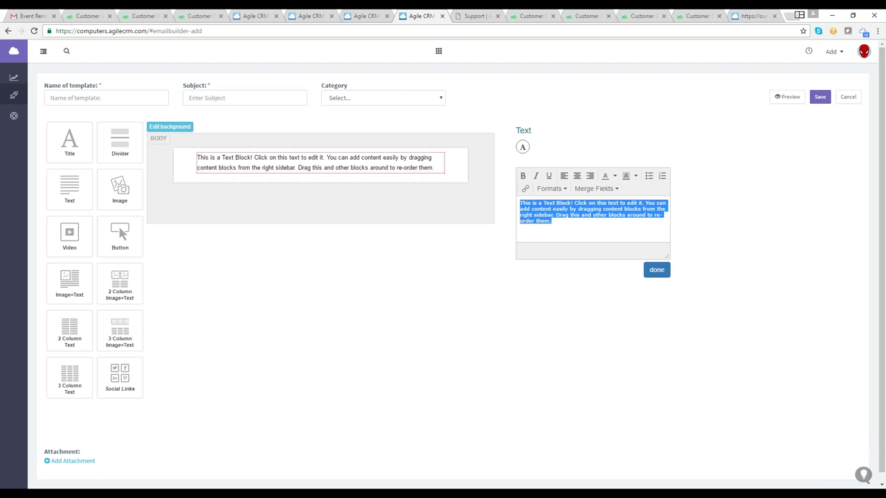
right_click(556, 221)
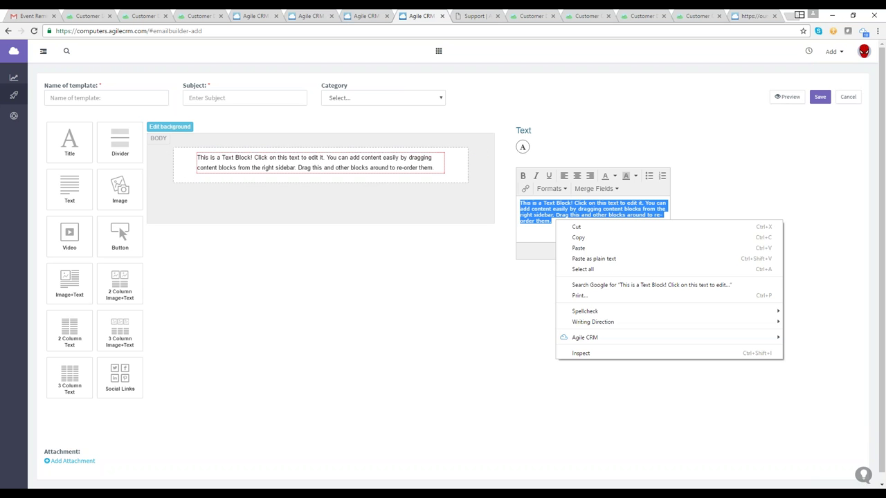
left_click(551, 220)
left_click_drag(554, 221, 516, 207)
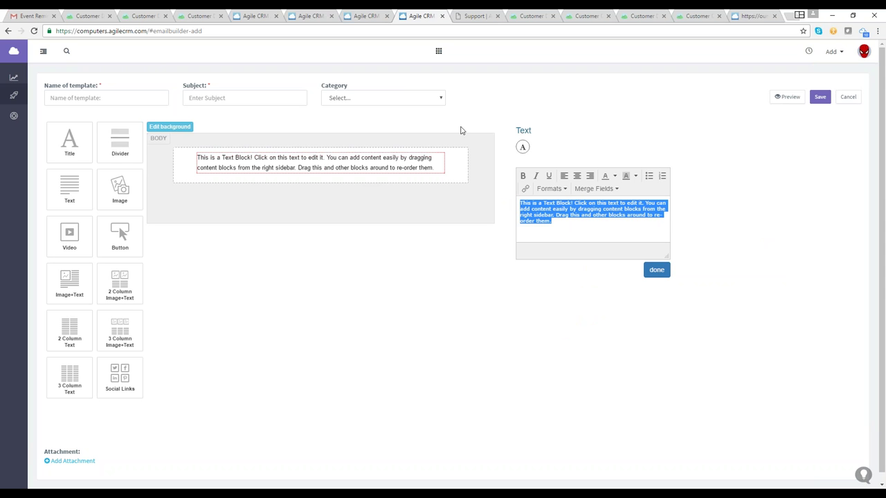
mouse_move(14, 95)
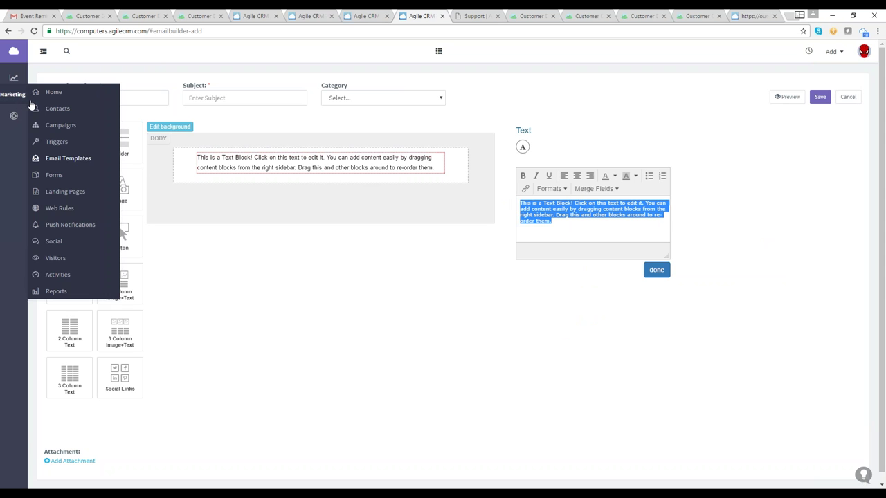
Start a blank landing page and add a header block with a sign-up form and video to the canvas
left_click(72, 192)
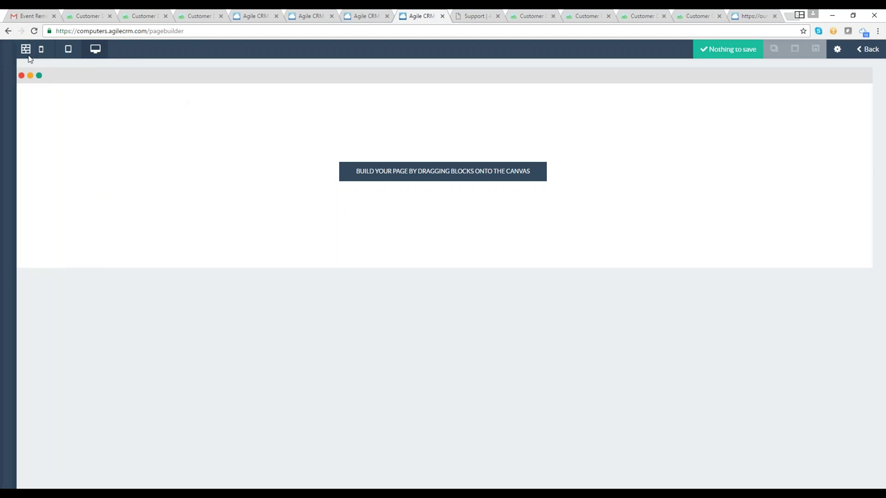
left_click(19, 48)
left_click(34, 74)
left_click_drag(62, 76, 403, 163)
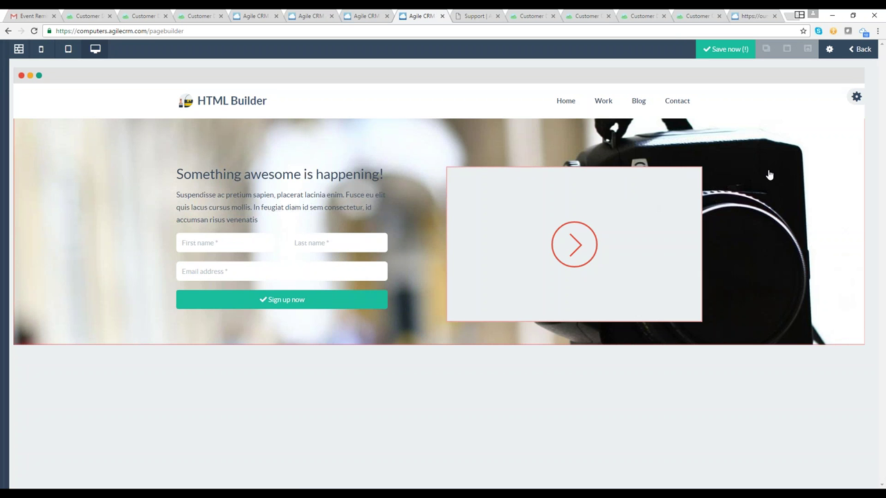
Open the header block's HTML source, review the code from the navigation to the video section, and close it without applying changes
mouse_move(831, 105)
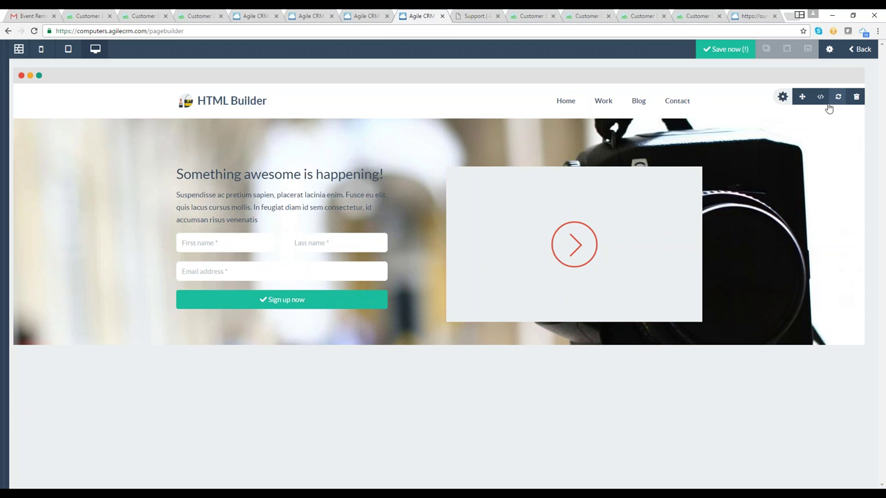
left_click(807, 97)
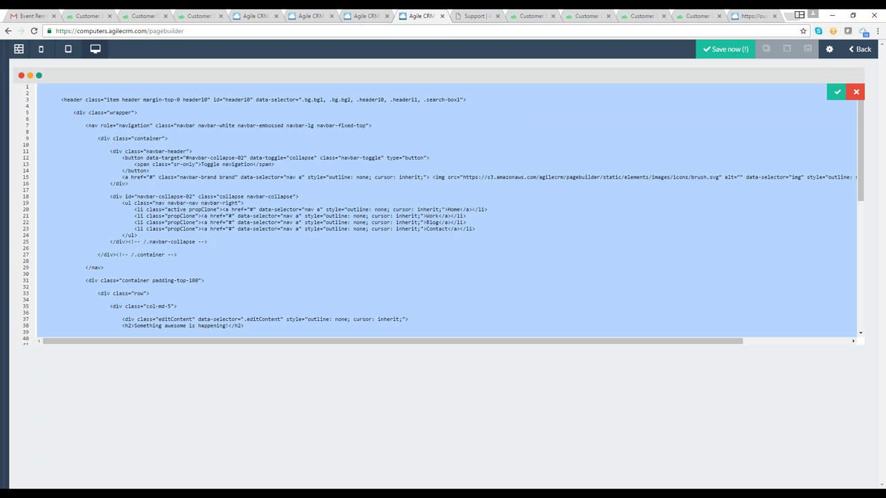
left_click(450, 184)
scroll(462, 195, "down", 1)
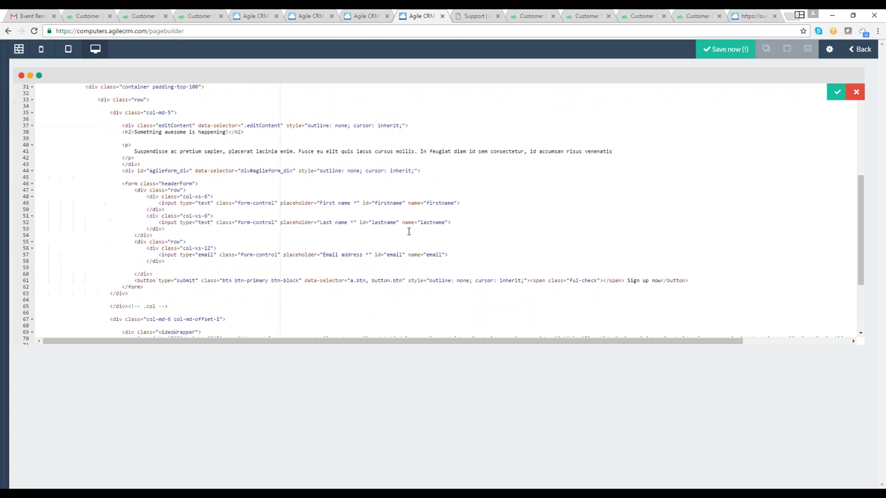
scroll(409, 232, "down", 3)
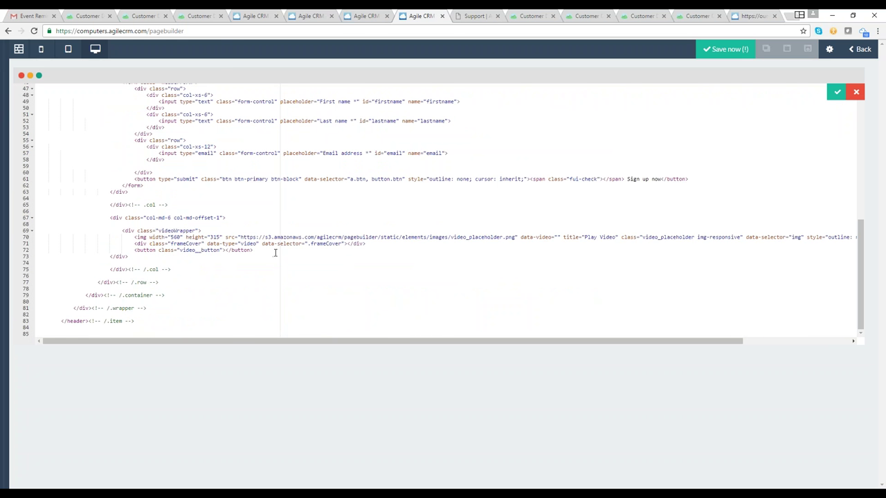
scroll(274, 254, "up", 8)
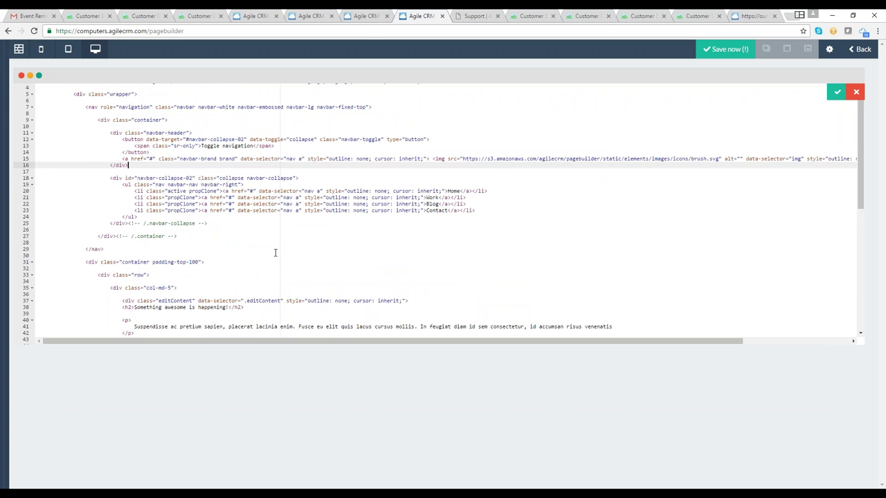
scroll(275, 252, "up", 1)
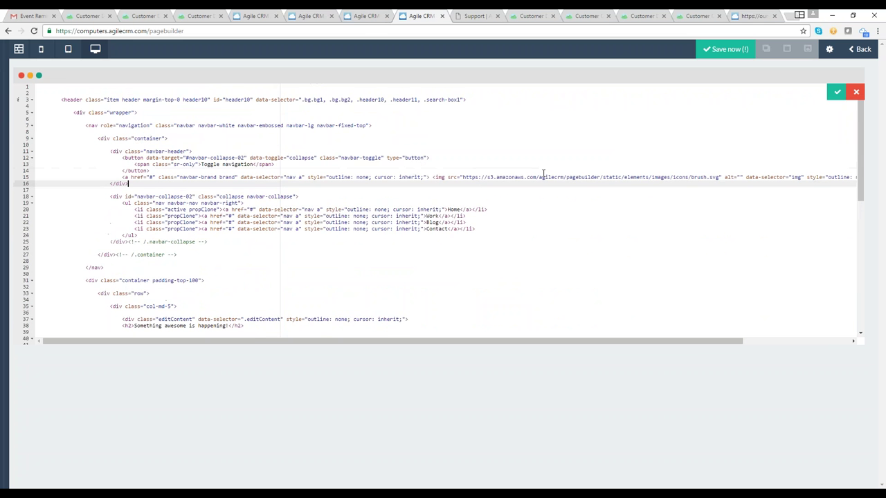
left_click(856, 92)
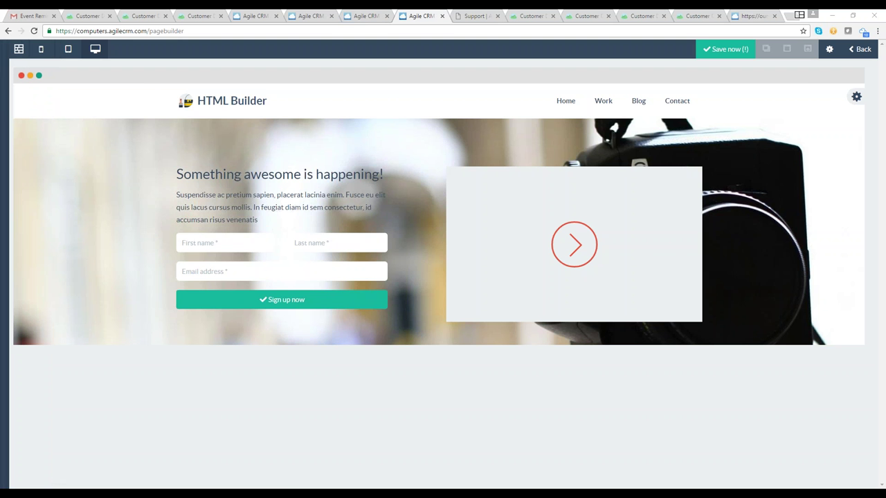
Leave the page builder for the landing pages list, discarding the pending changes
left_click(862, 50)
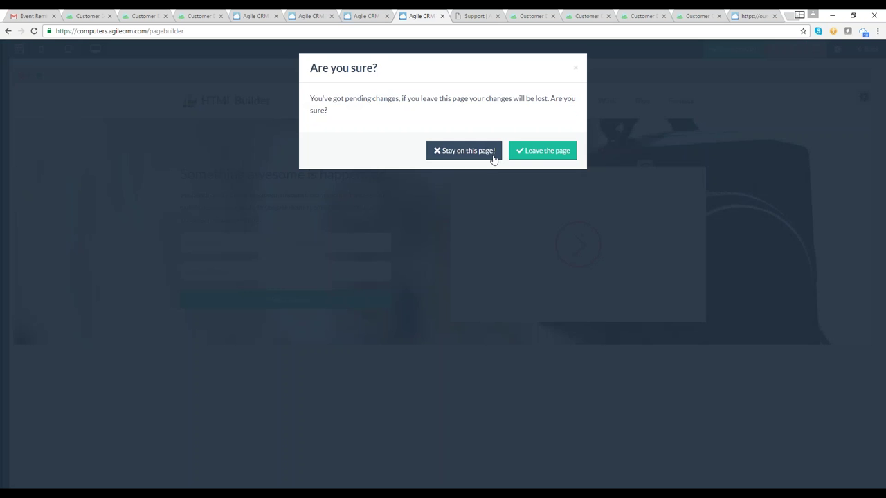
left_click(494, 159)
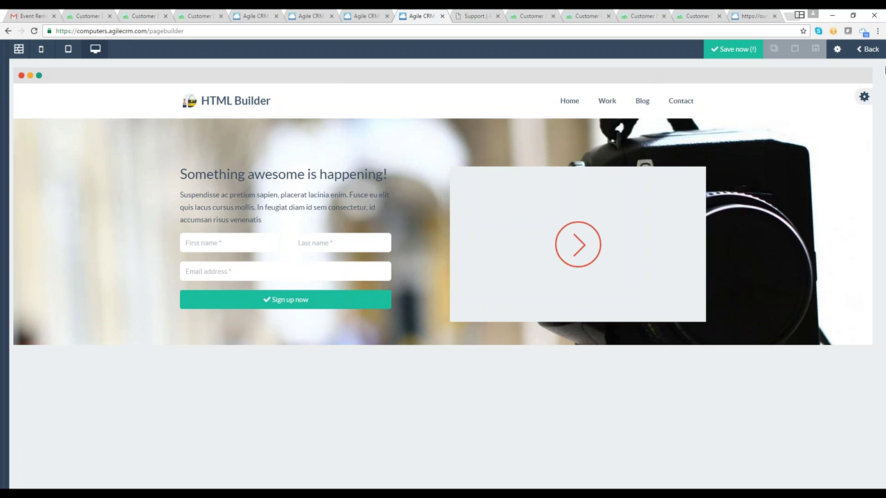
left_click(867, 49)
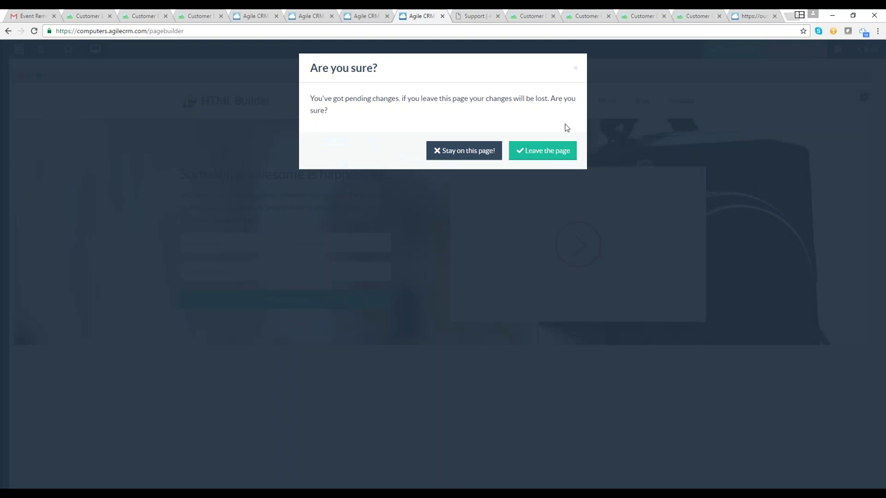
left_click(540, 152)
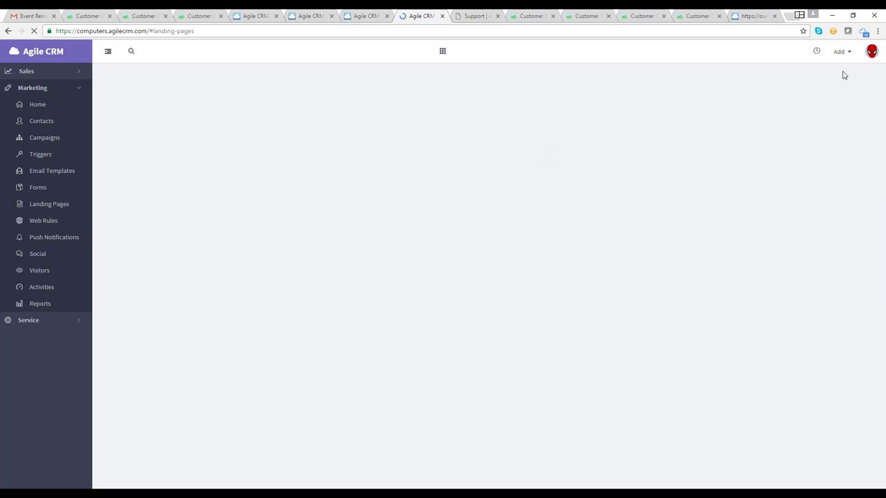
Open the user account's preferences on the profile settings
left_click(871, 51)
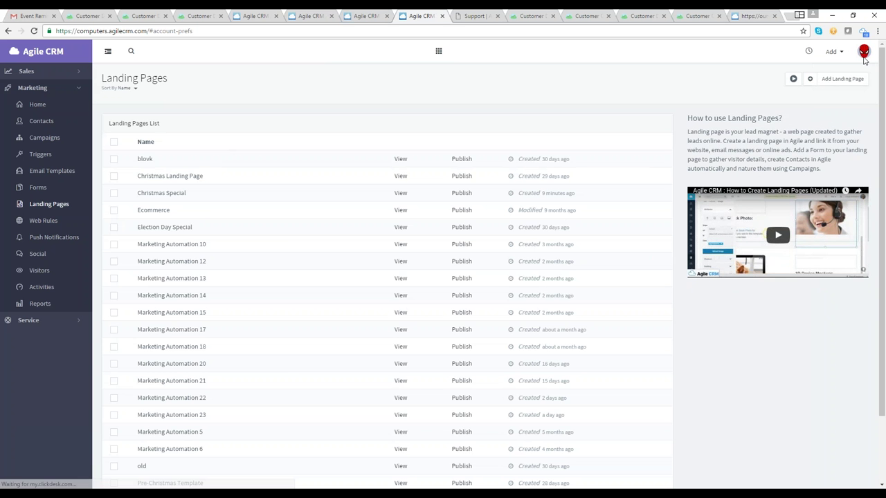
left_click(864, 53)
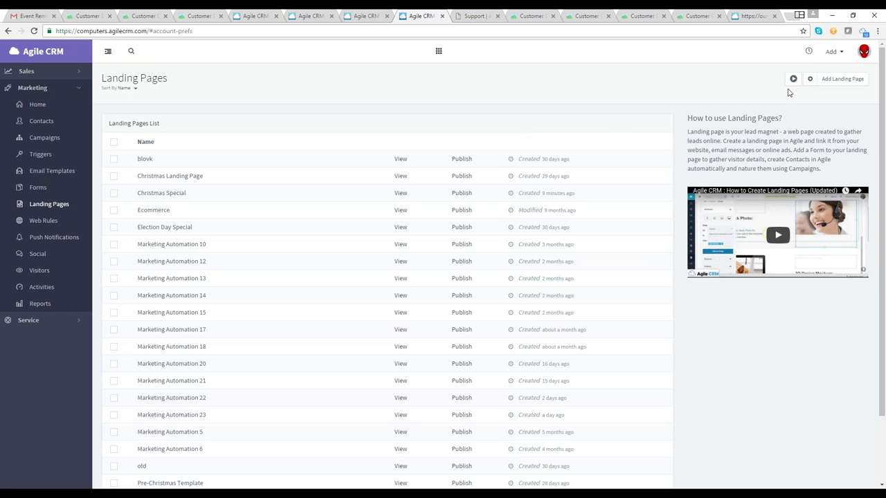
left_click(858, 62)
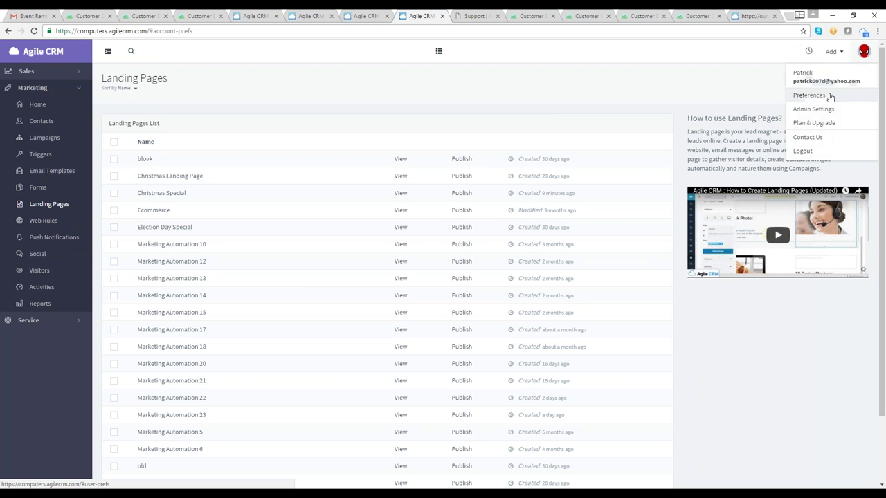
left_click(810, 96)
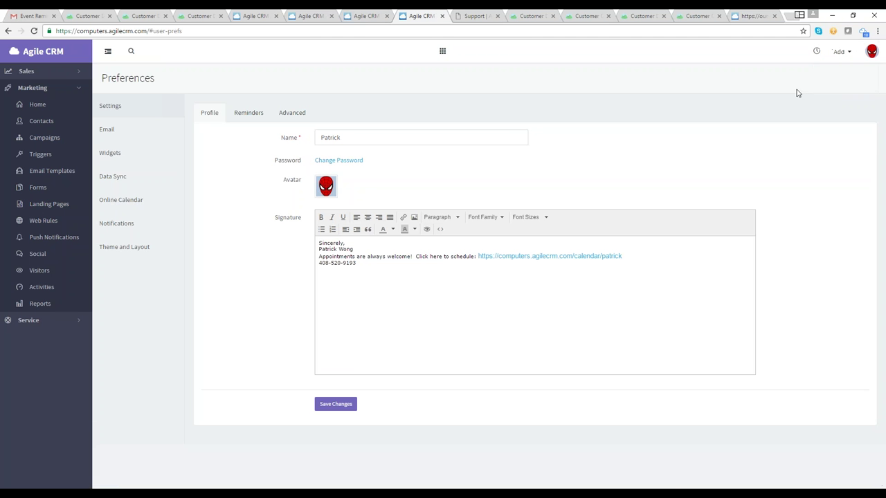
Open the Analytics admin settings and highlight the Web Rules Whitelist tracking code, followed by the </BODY> tag in the instructions
left_click(873, 58)
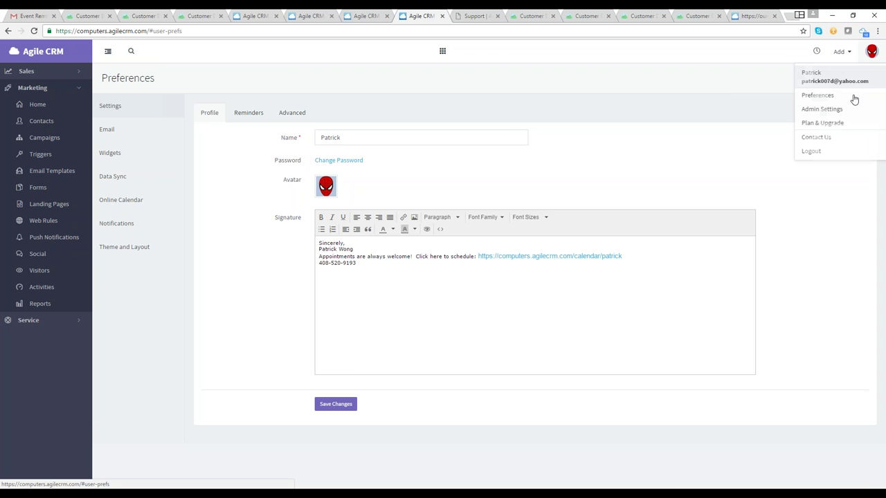
left_click(841, 110)
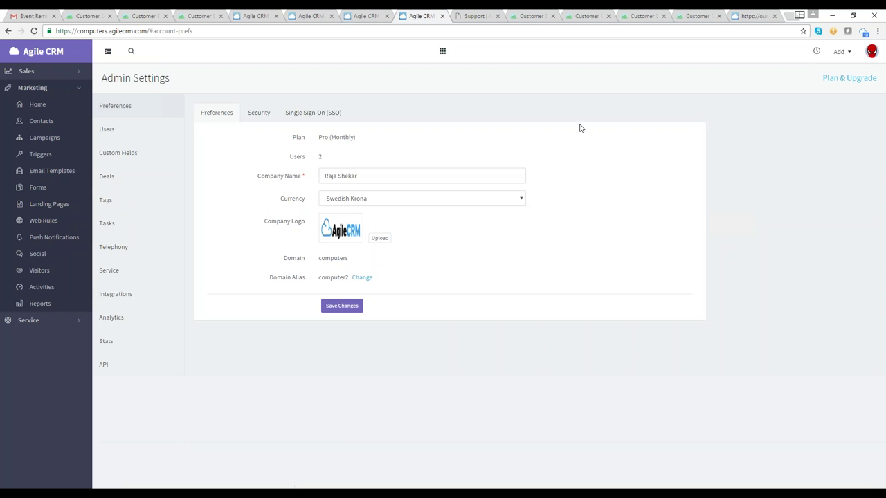
left_click(110, 318)
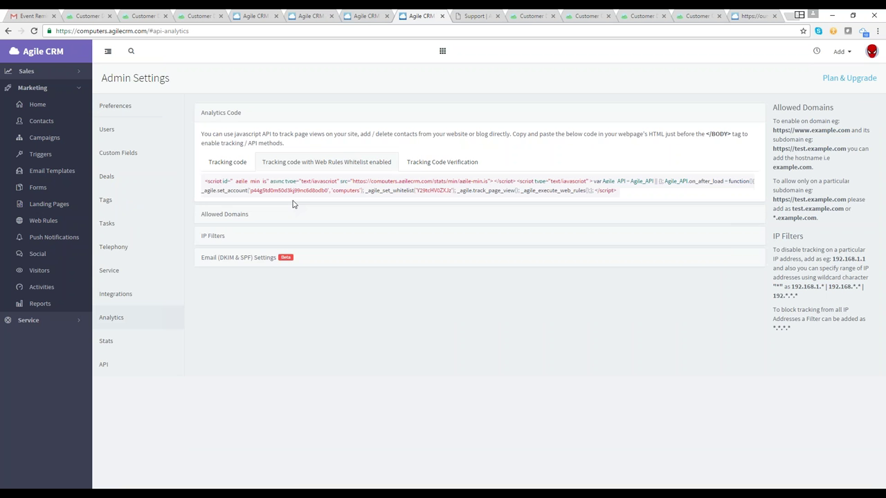
left_click_drag(205, 181, 615, 185)
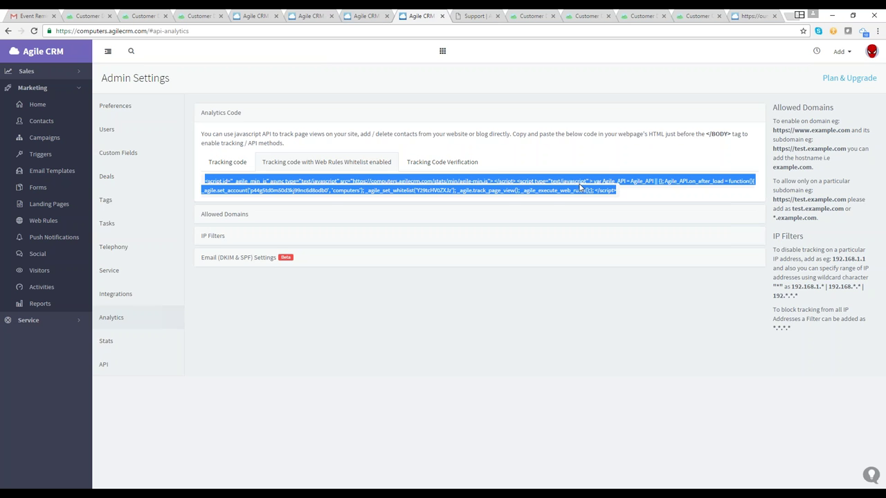
left_click_drag(706, 134, 735, 136)
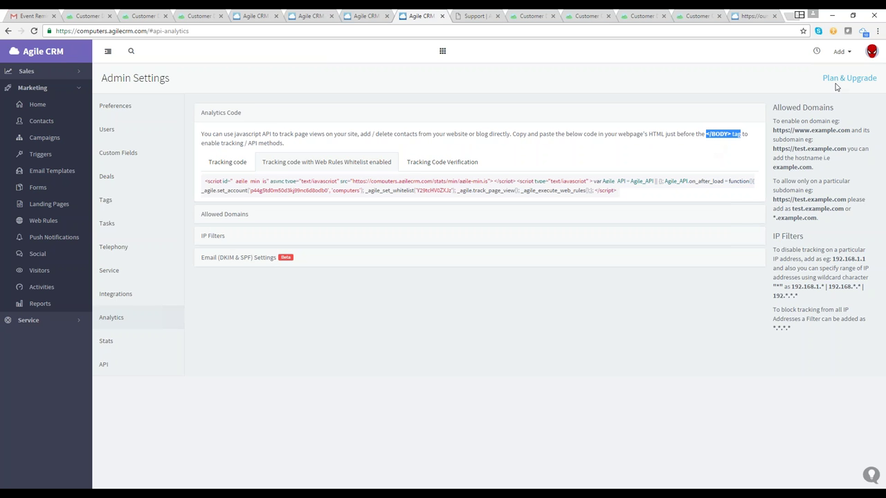
Open the Contact Us options, go to the Support page, and look over its contact channels, training workshops and getting-started guides
left_click(872, 53)
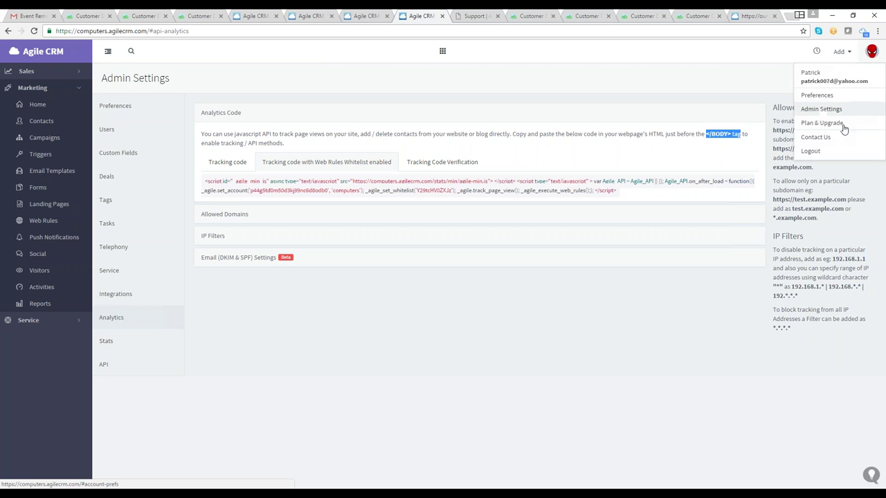
left_click(839, 138)
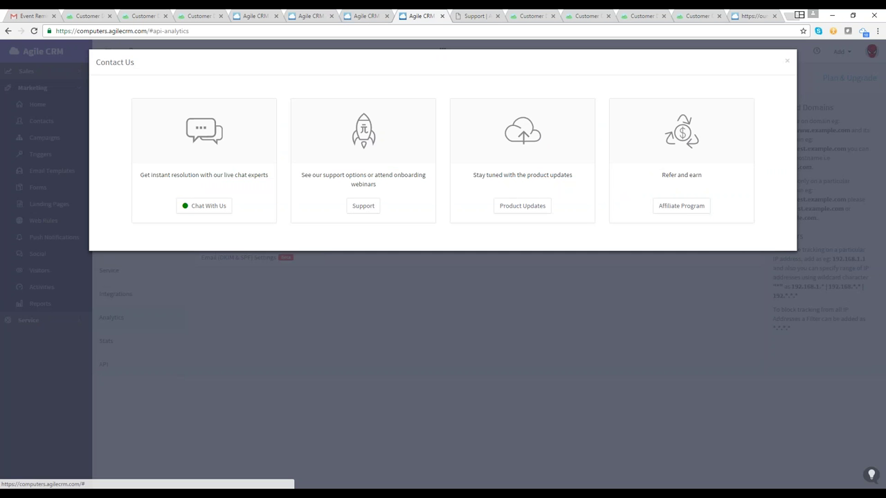
left_click(363, 205)
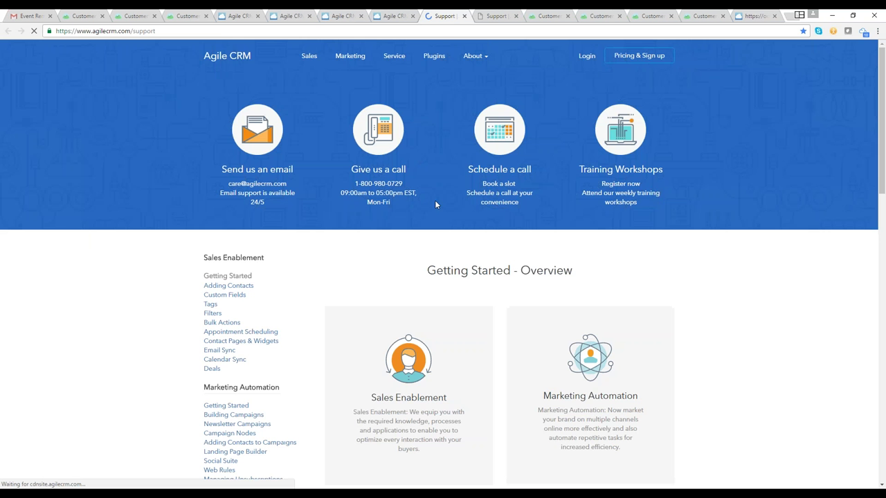
scroll(277, 256, "down", 2)
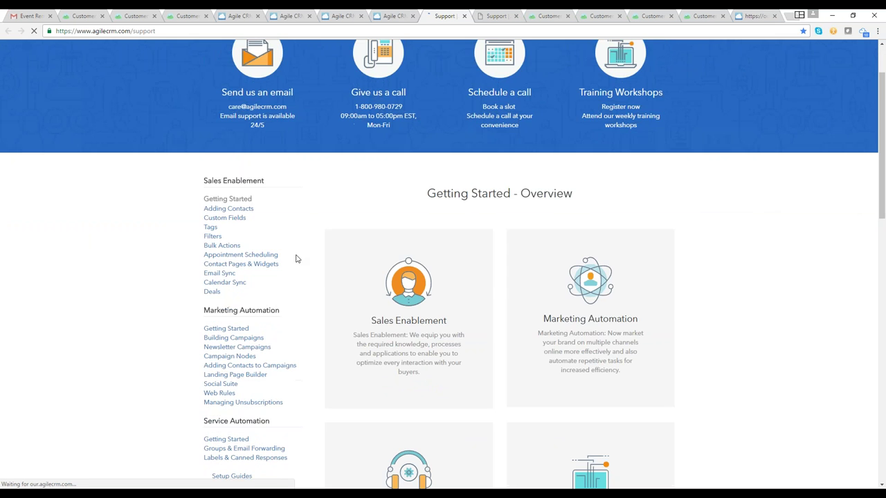
scroll(364, 162, "up", 1)
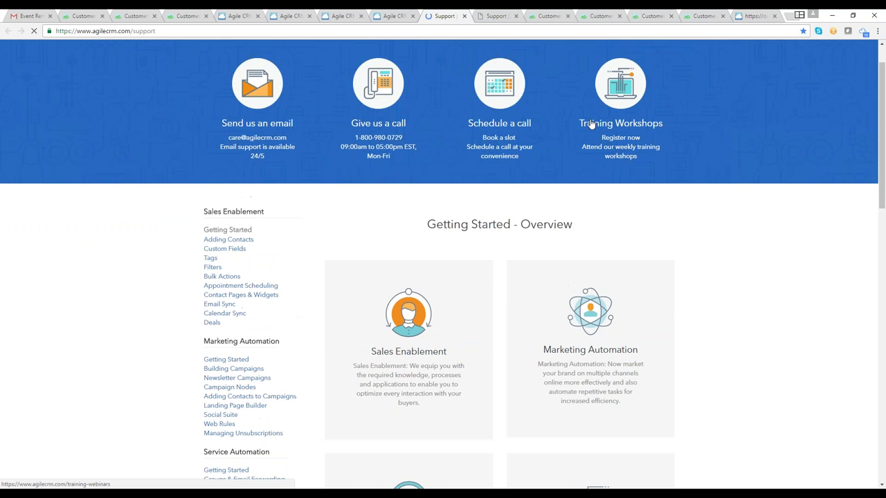
scroll(526, 125, "up", 1)
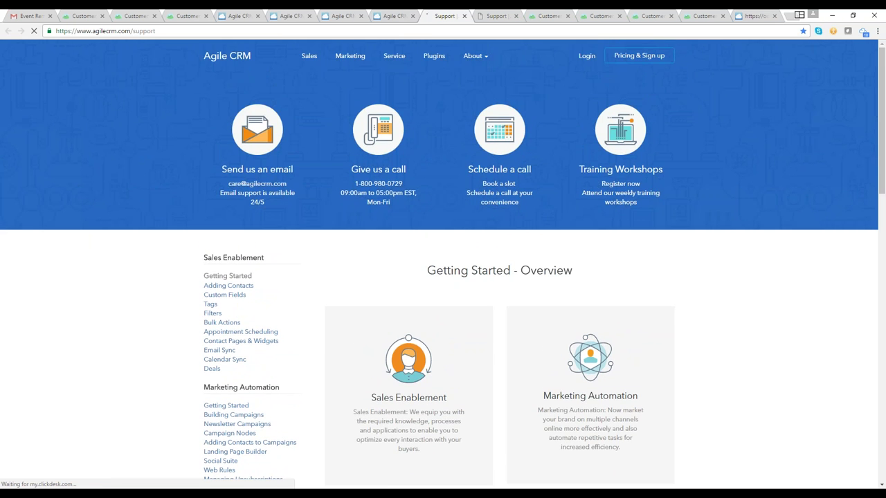